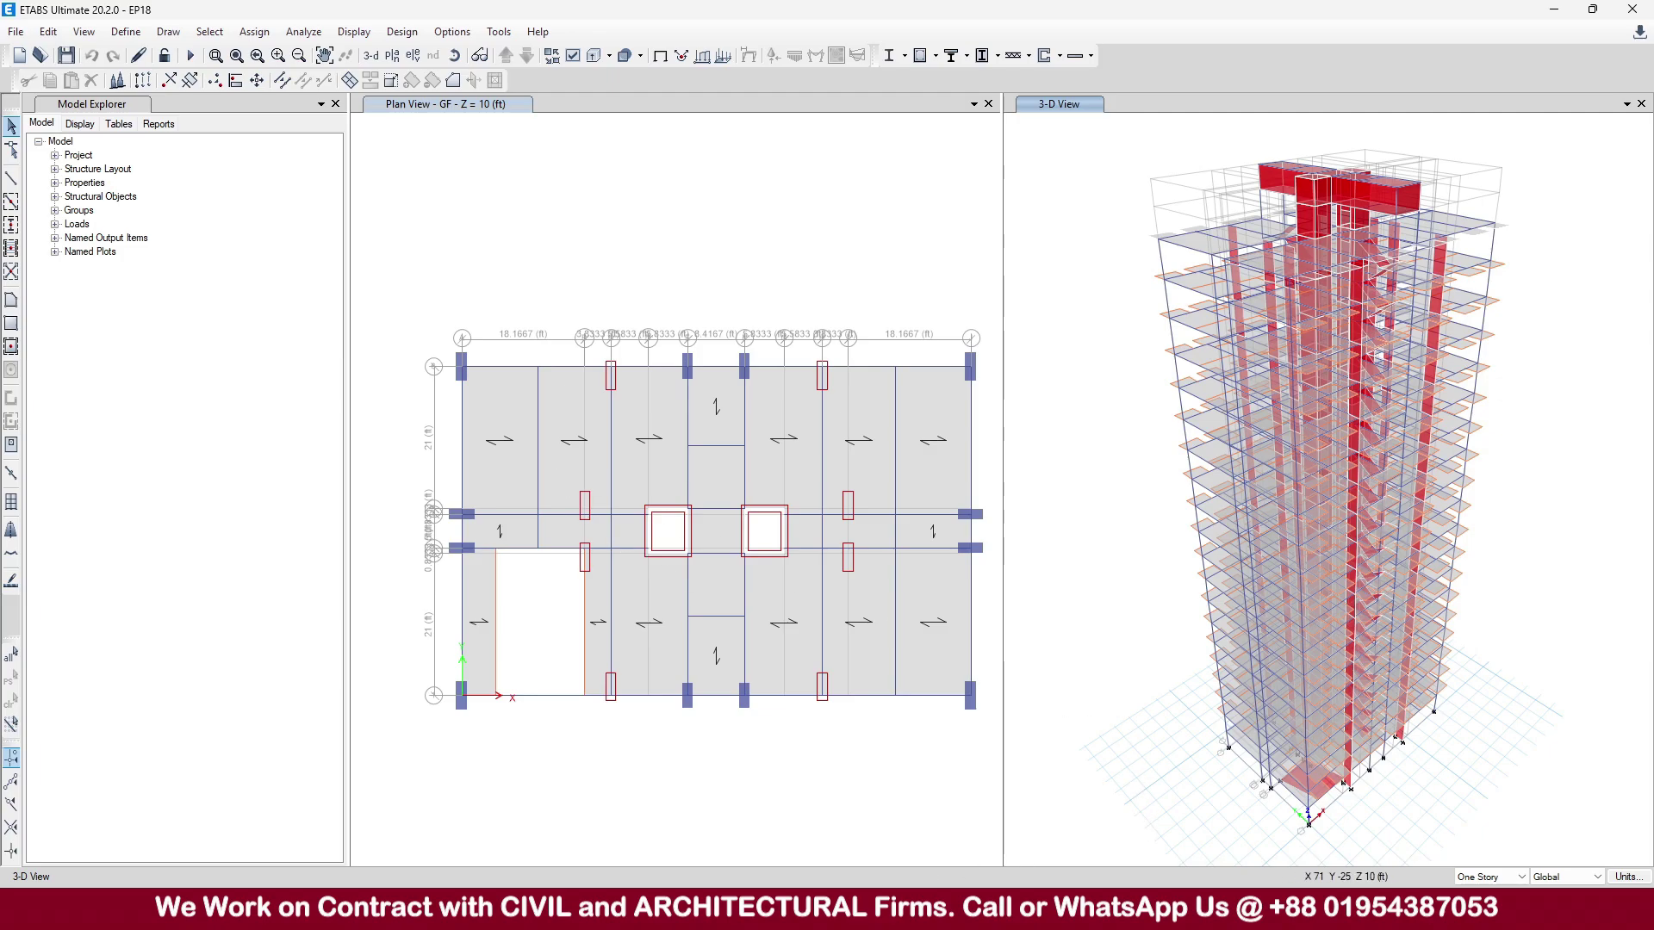
# - In the BNBC 2020 PDF, highlight the clause on dual systems with special moment frames resisting at least 25% of seismic forces
pyautogui.hotkey('alt', 'Tab')
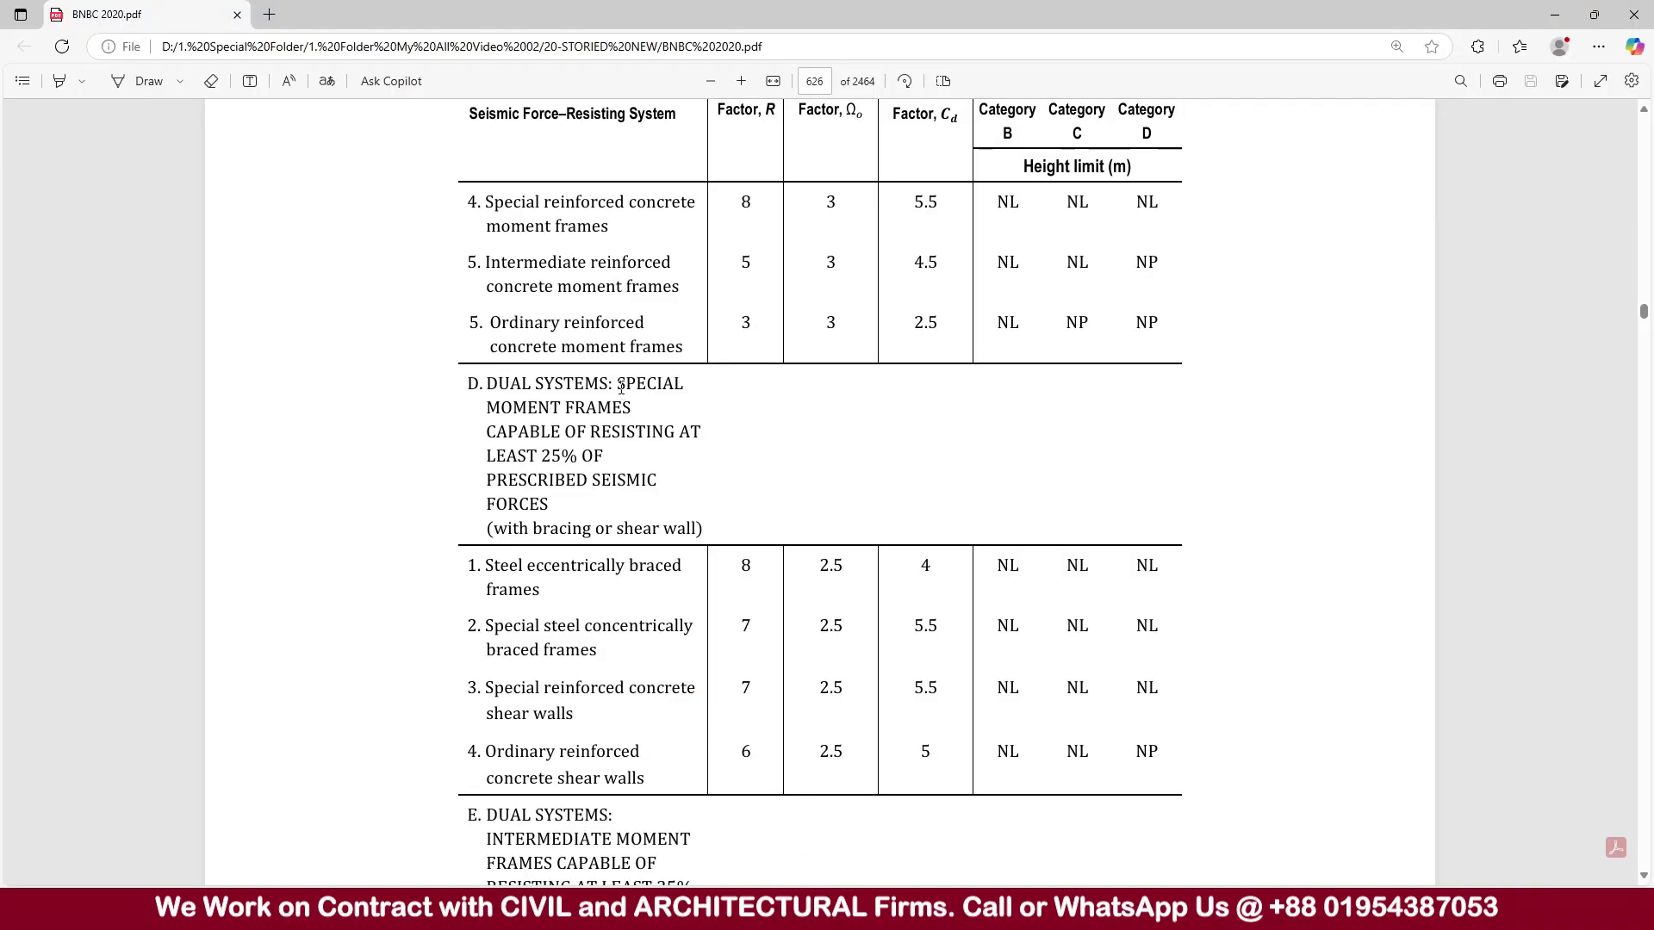
pyautogui.moveTo(628, 382); pyautogui.dragTo(703, 482)
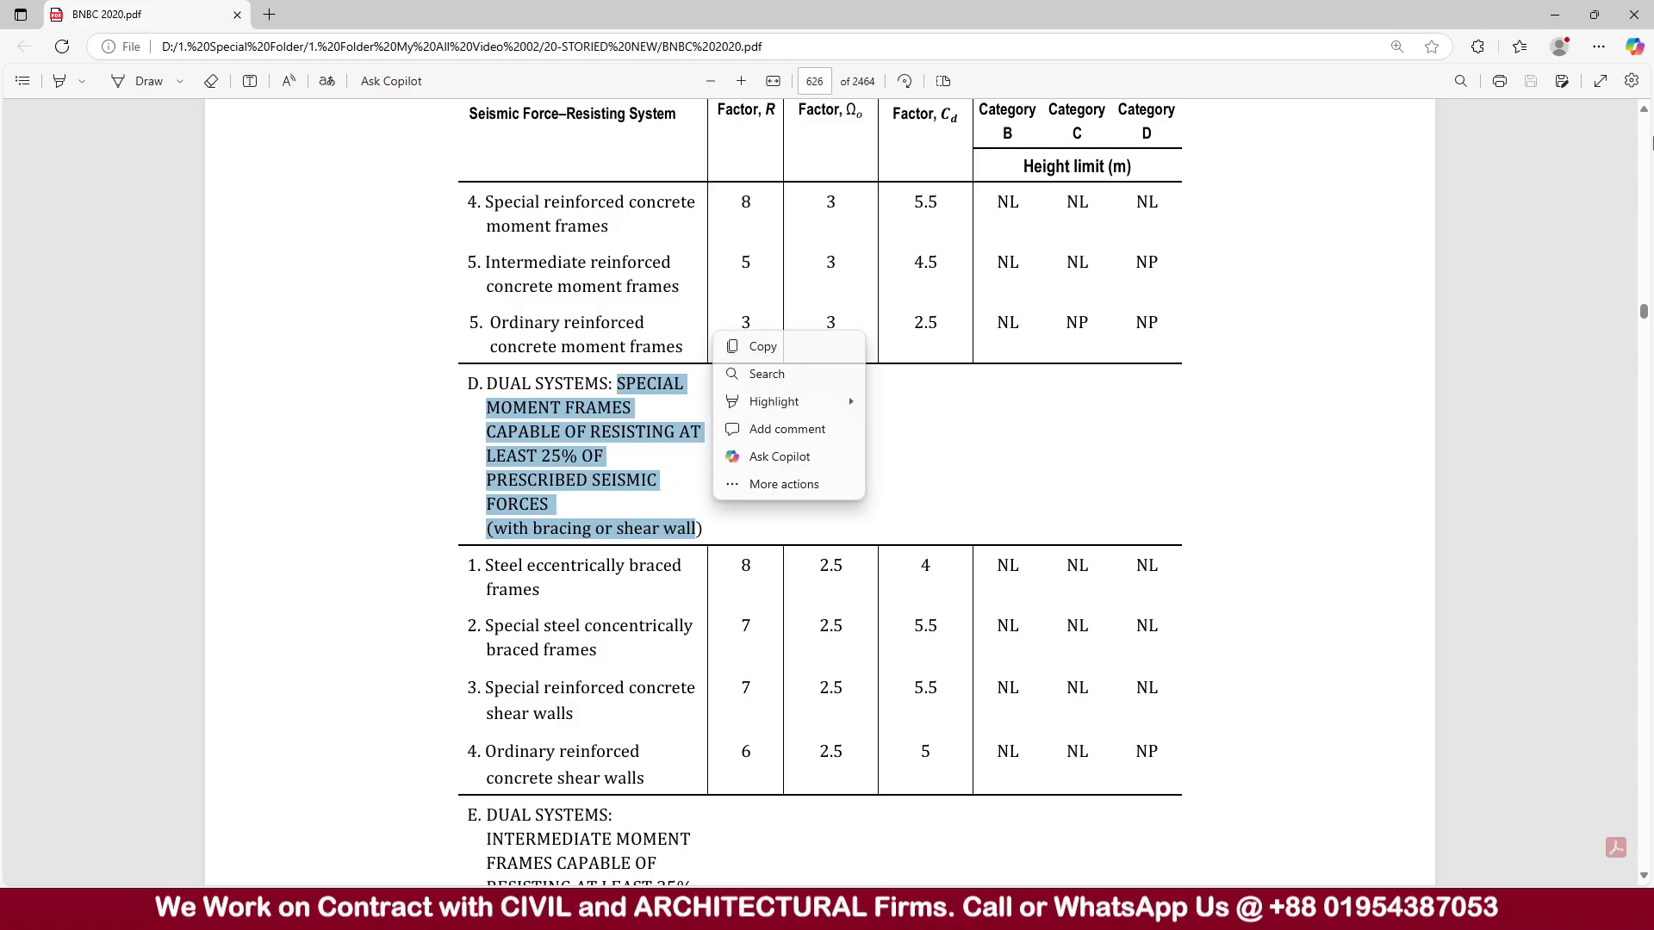
pyautogui.click(1554, 14)
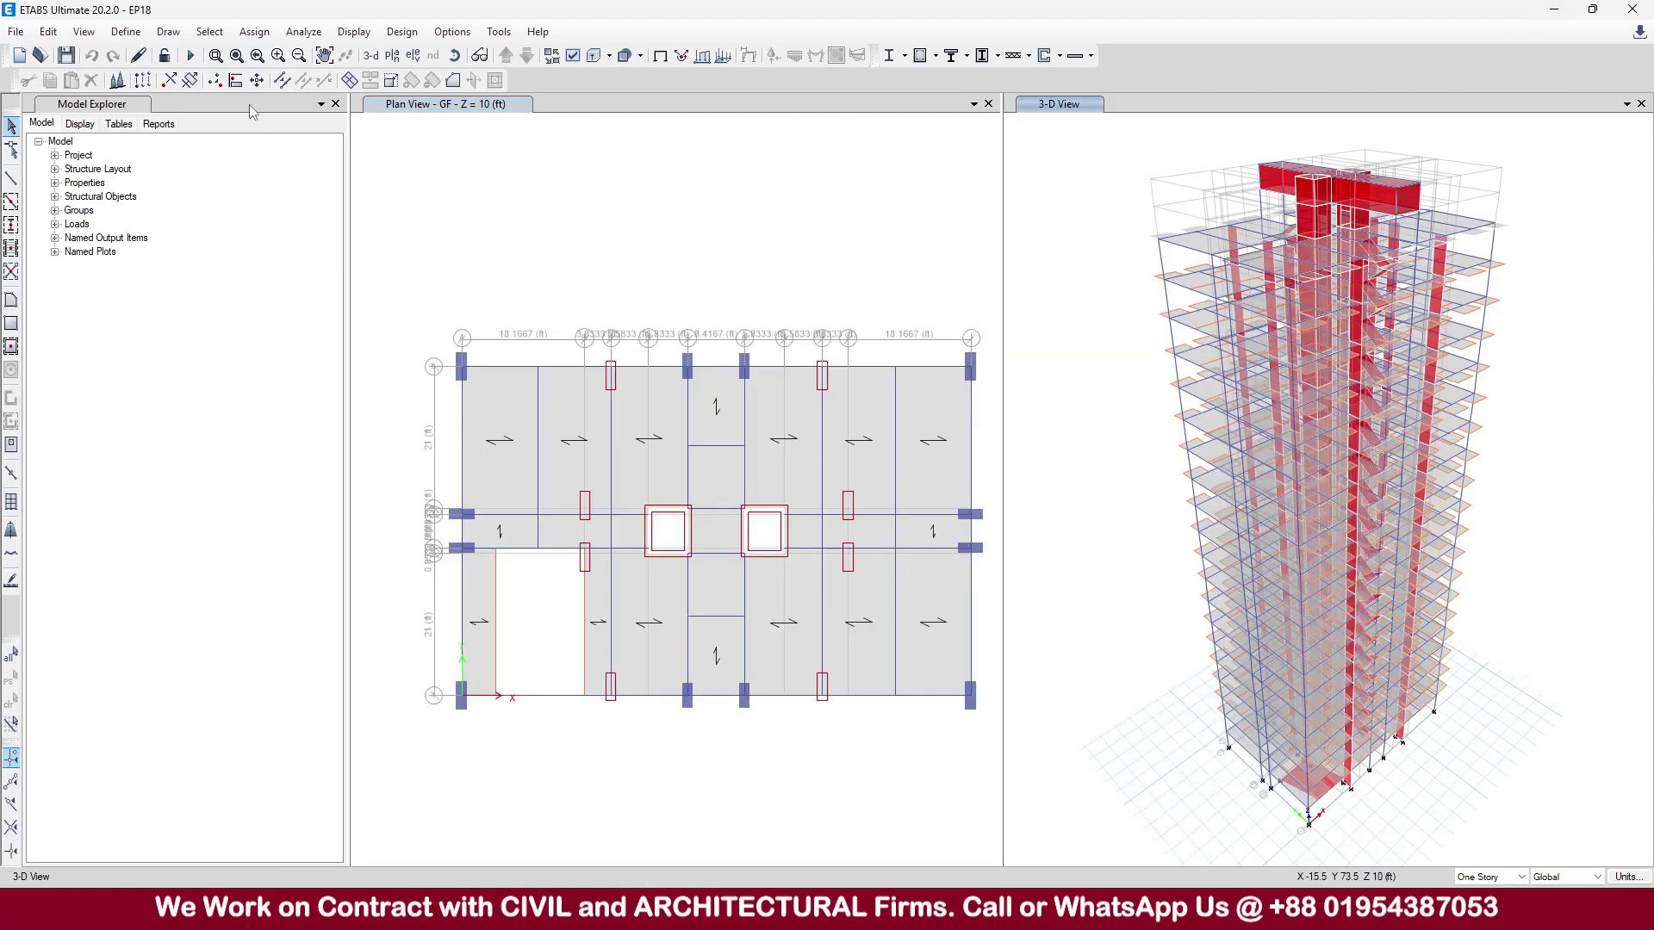
# - Return to ETABS, run the analysis of the building model and launch Screen Marker and Recorder
pyautogui.click(193, 62)
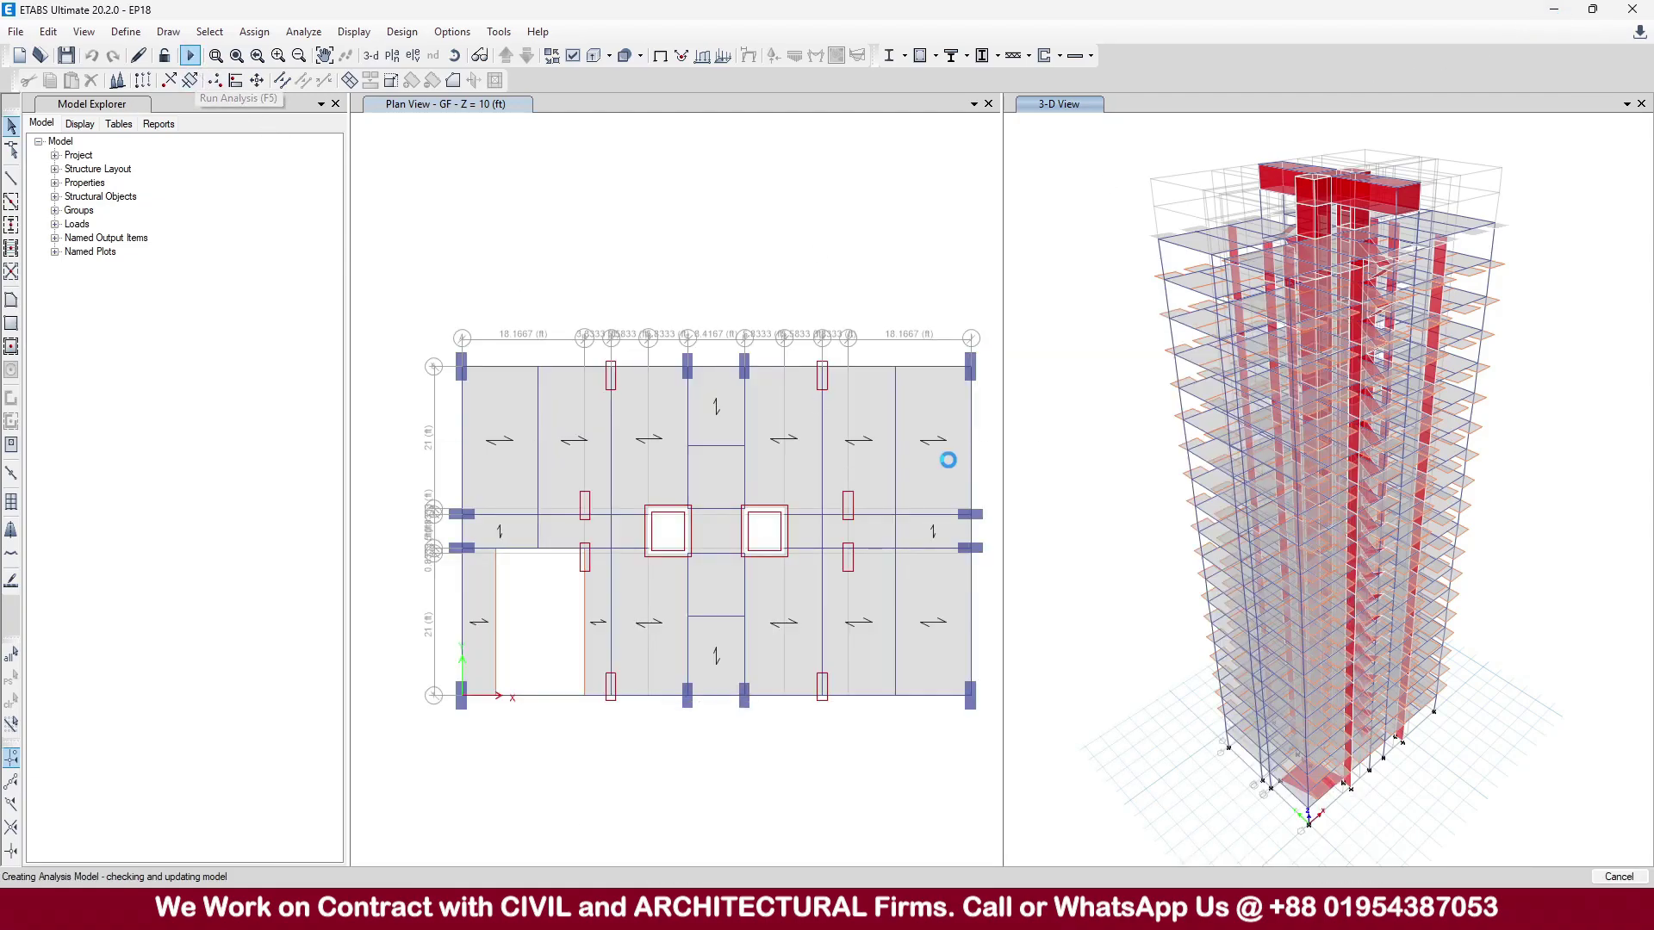
pyautogui.press('super')
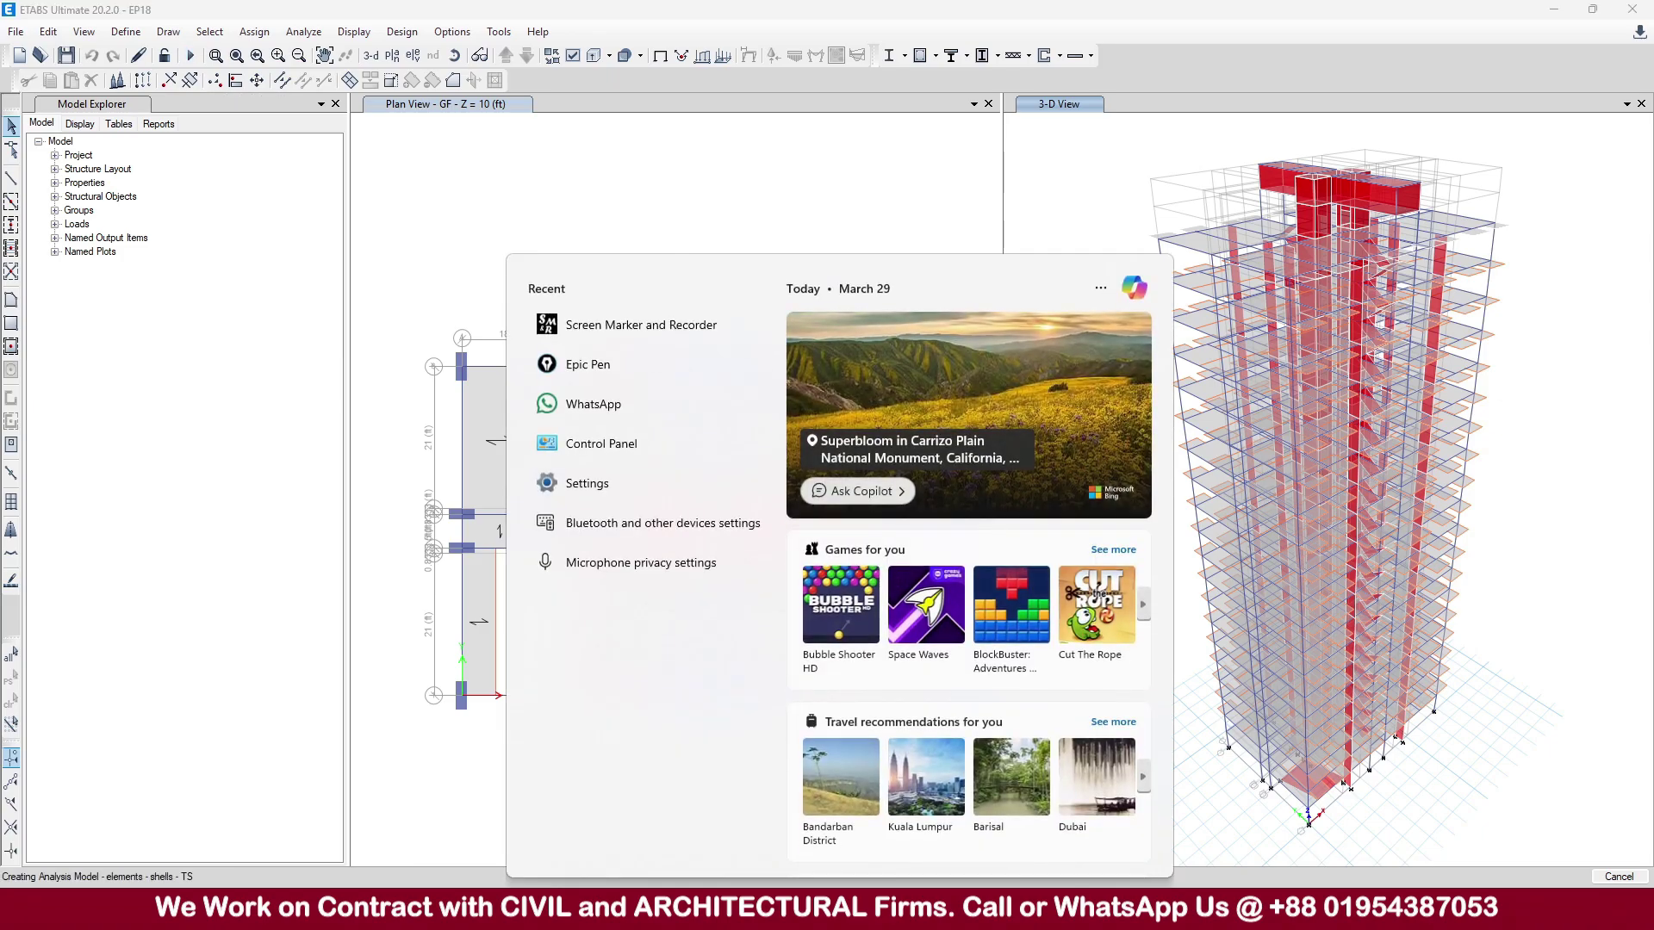
pyautogui.write('scree')
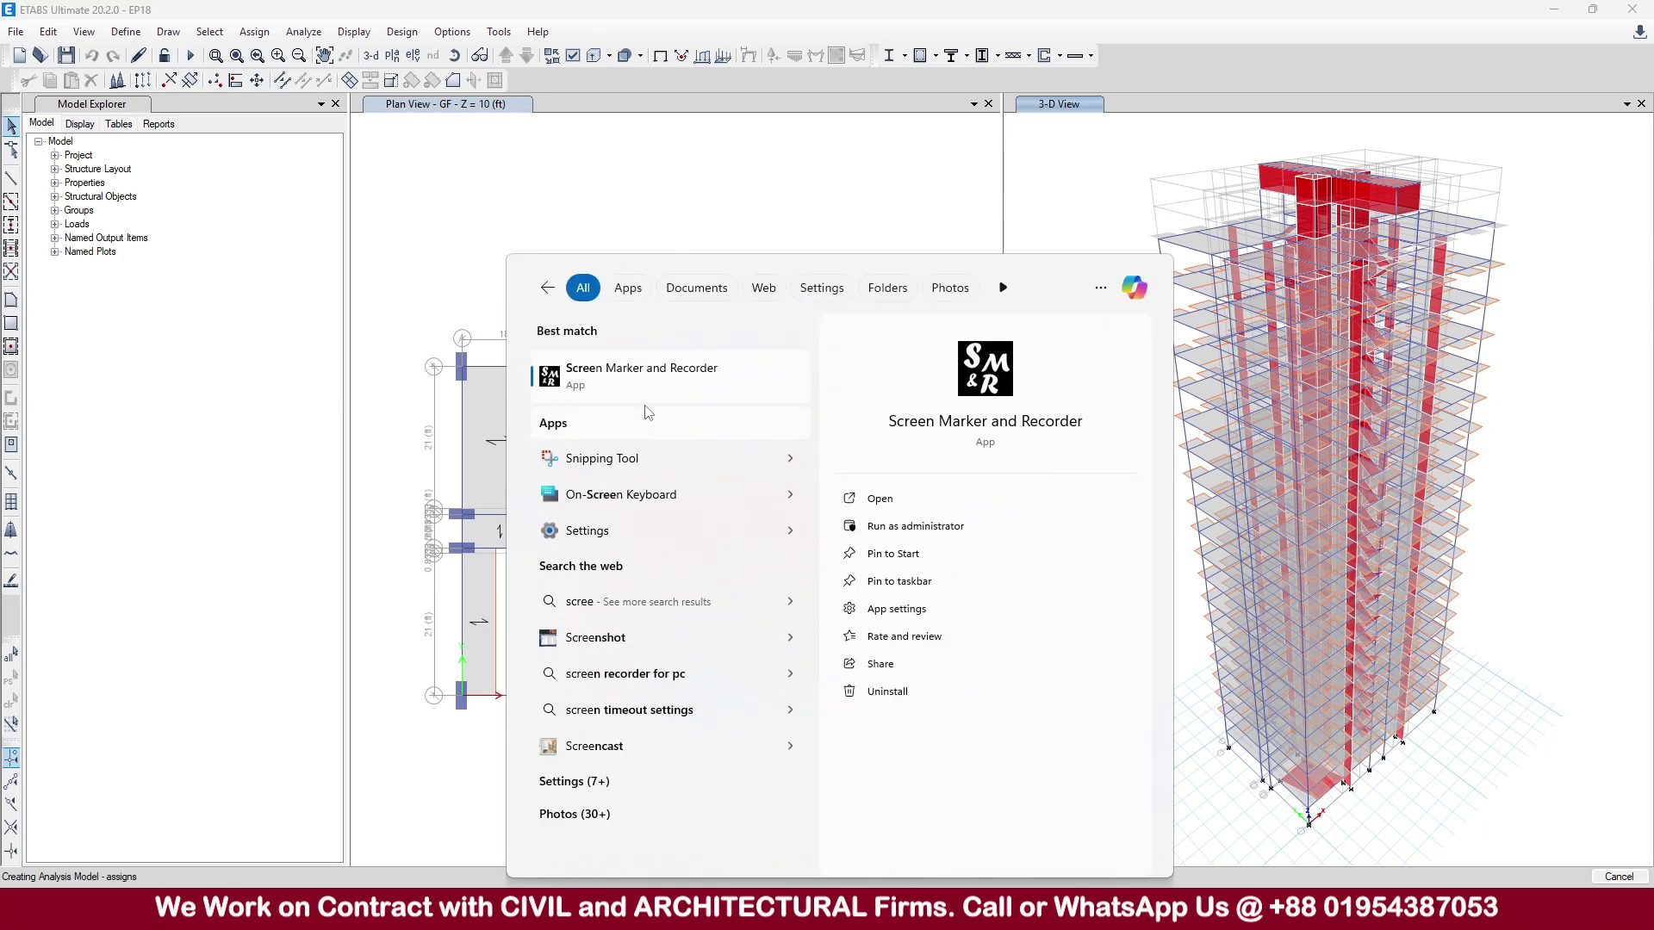
pyautogui.click(649, 395)
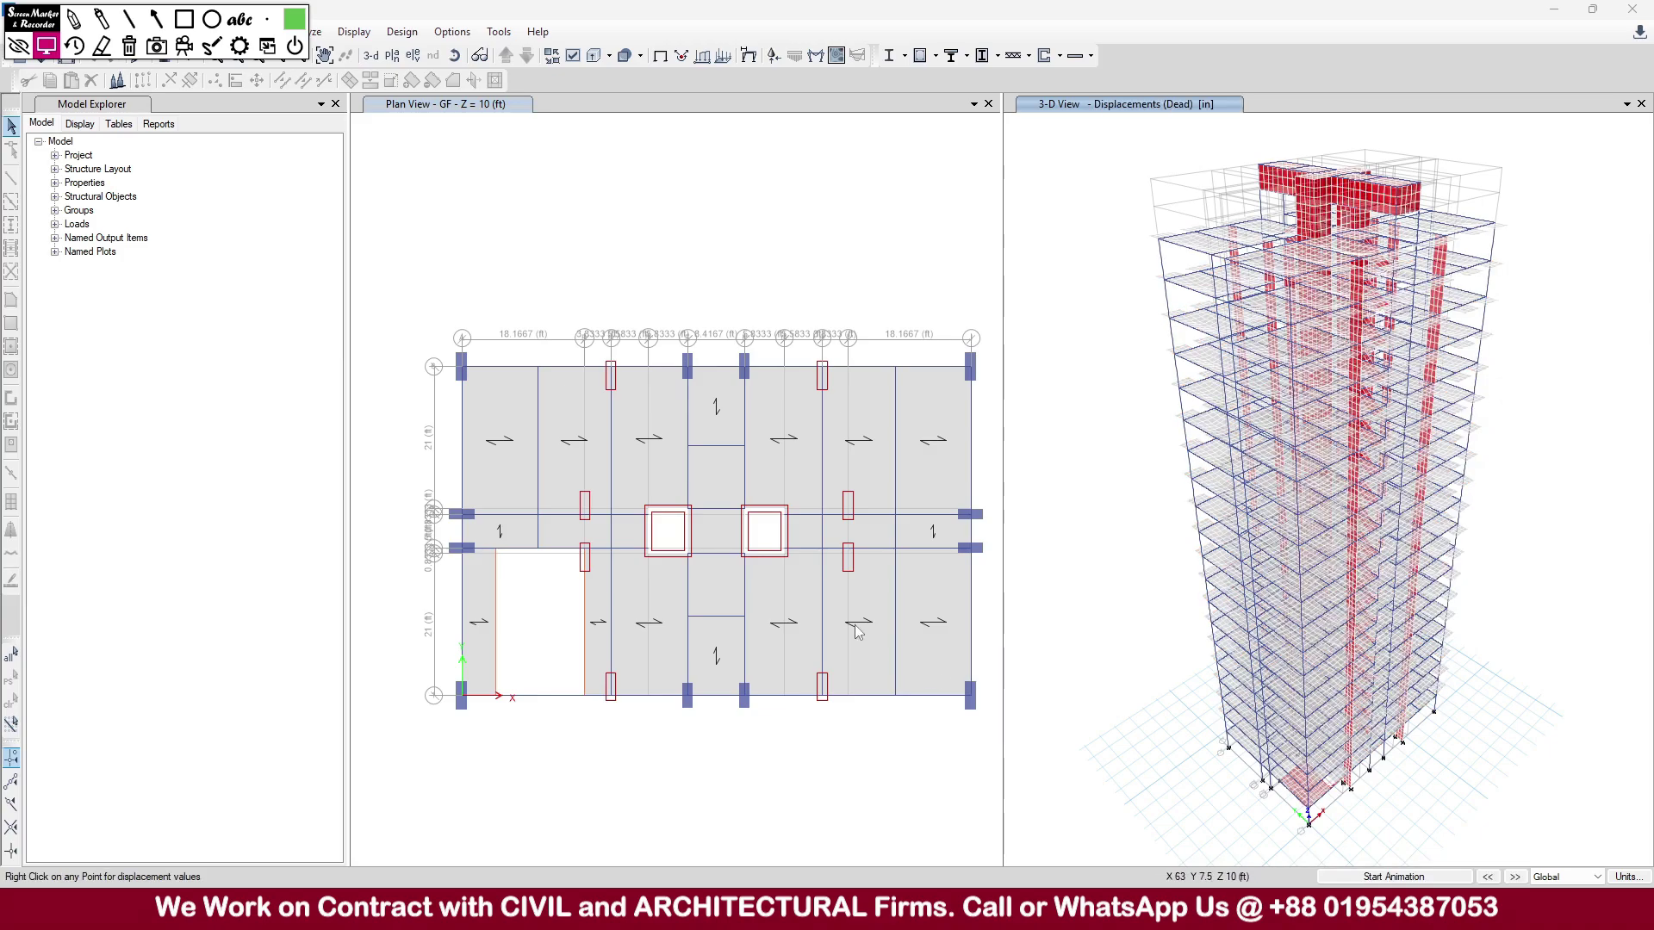
# - Choose the Base Reactions table from the Structure Output analysis results for display
pyautogui.click(353, 32)
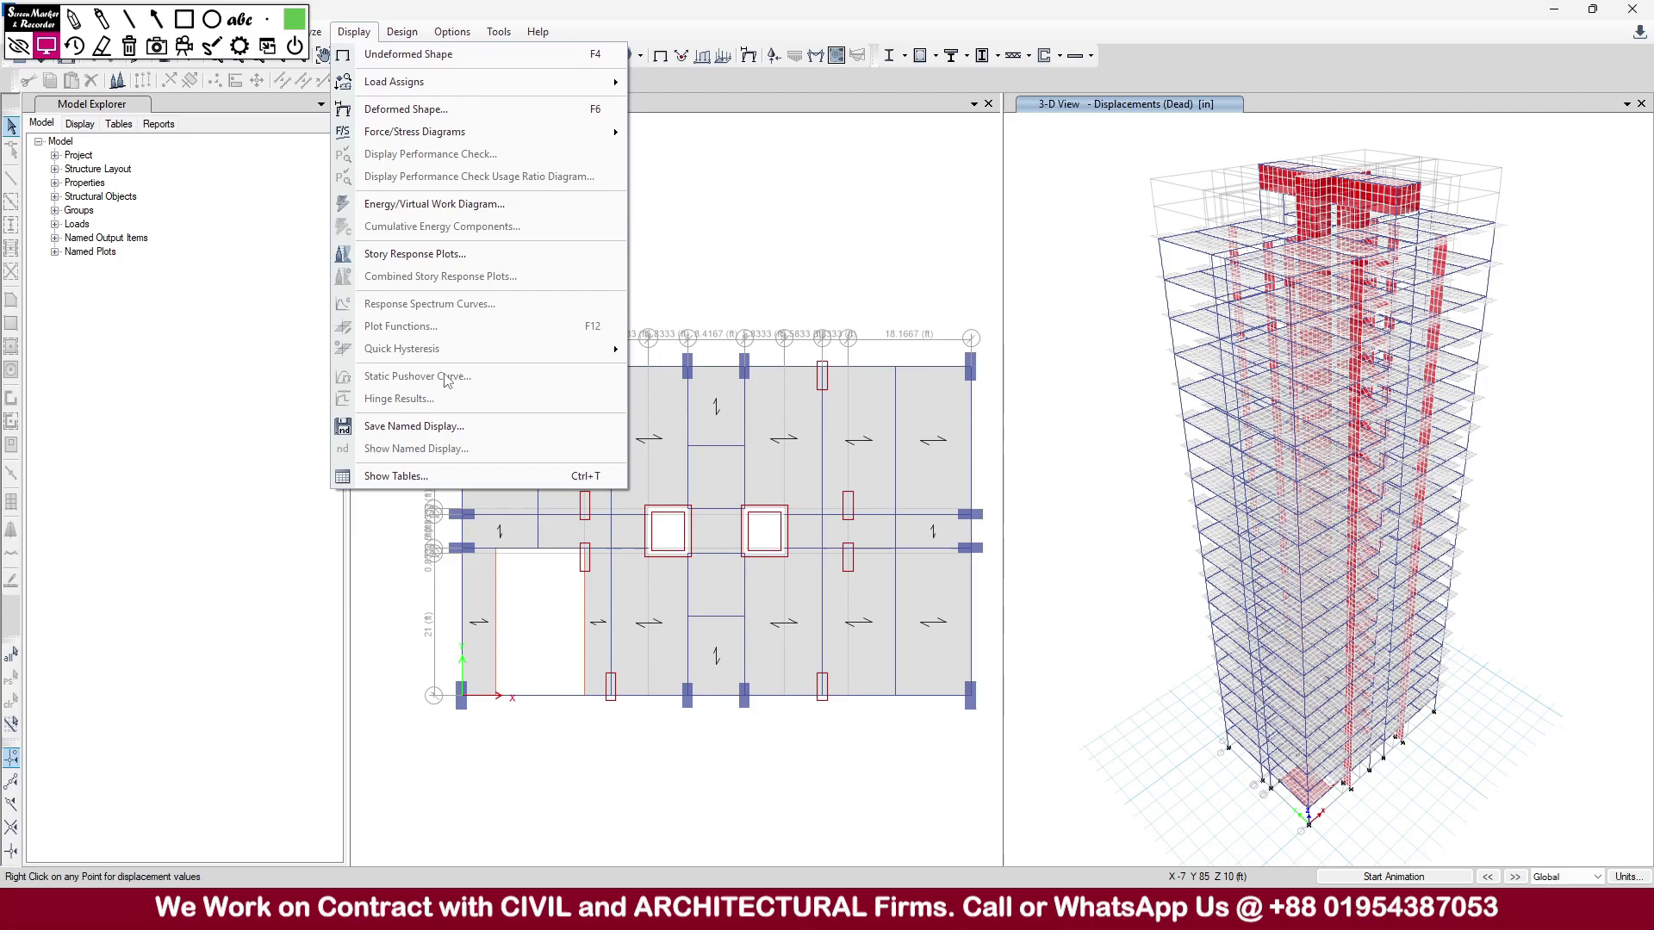
pyautogui.click(441, 476)
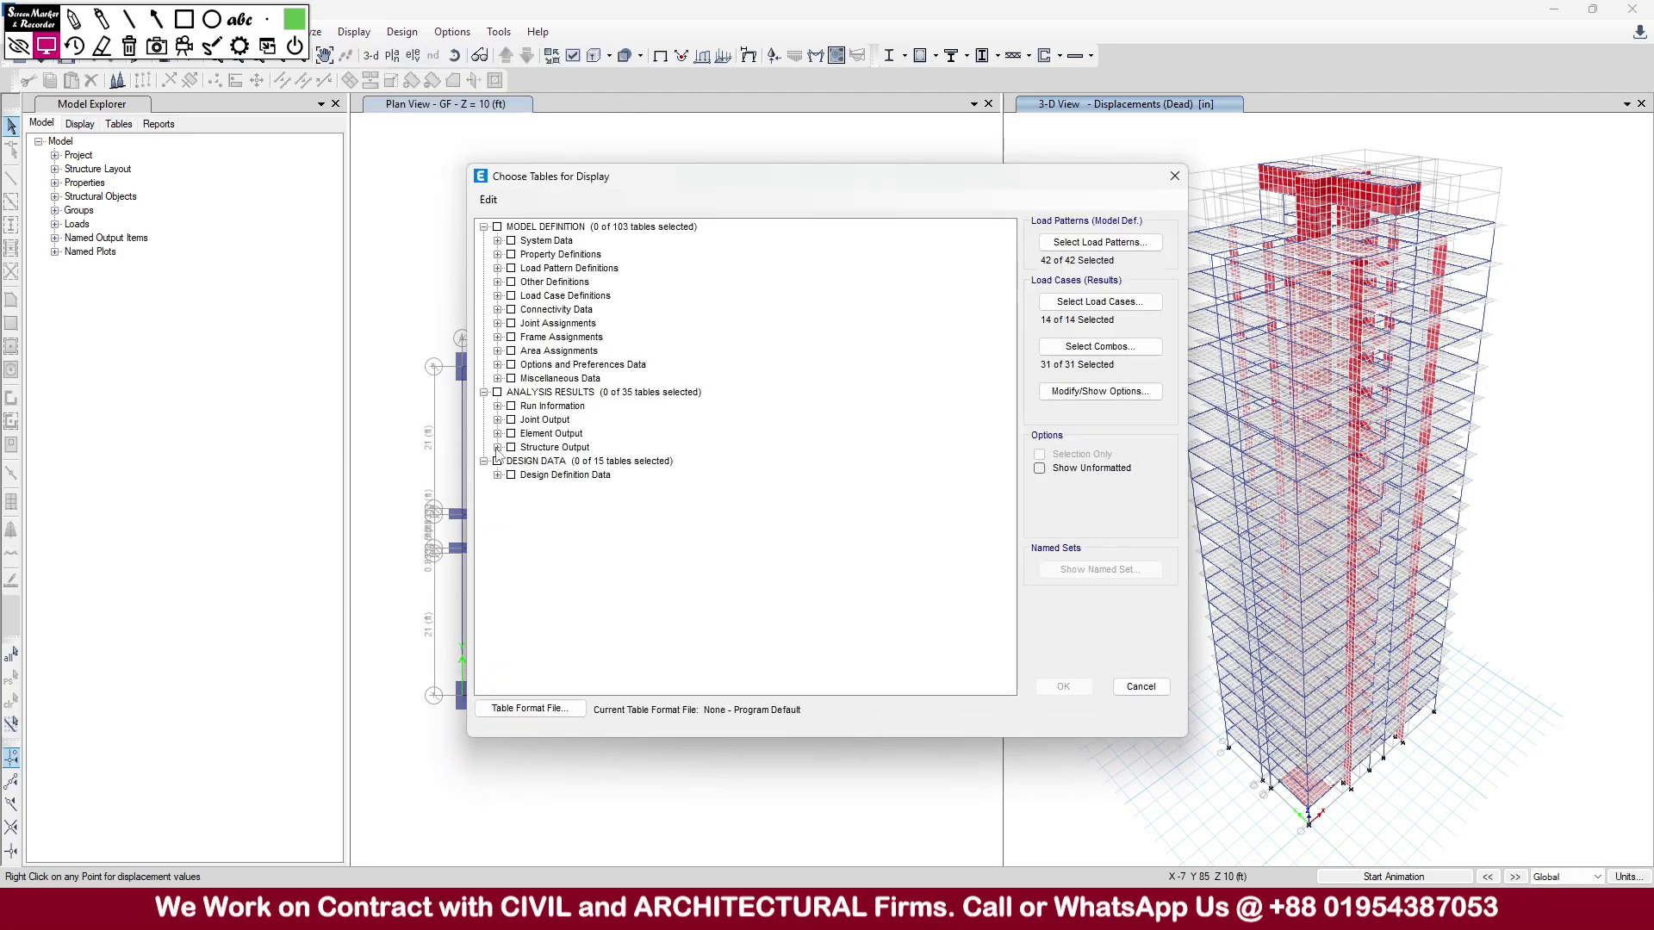
pyautogui.click(497, 448)
pyautogui.click(511, 462)
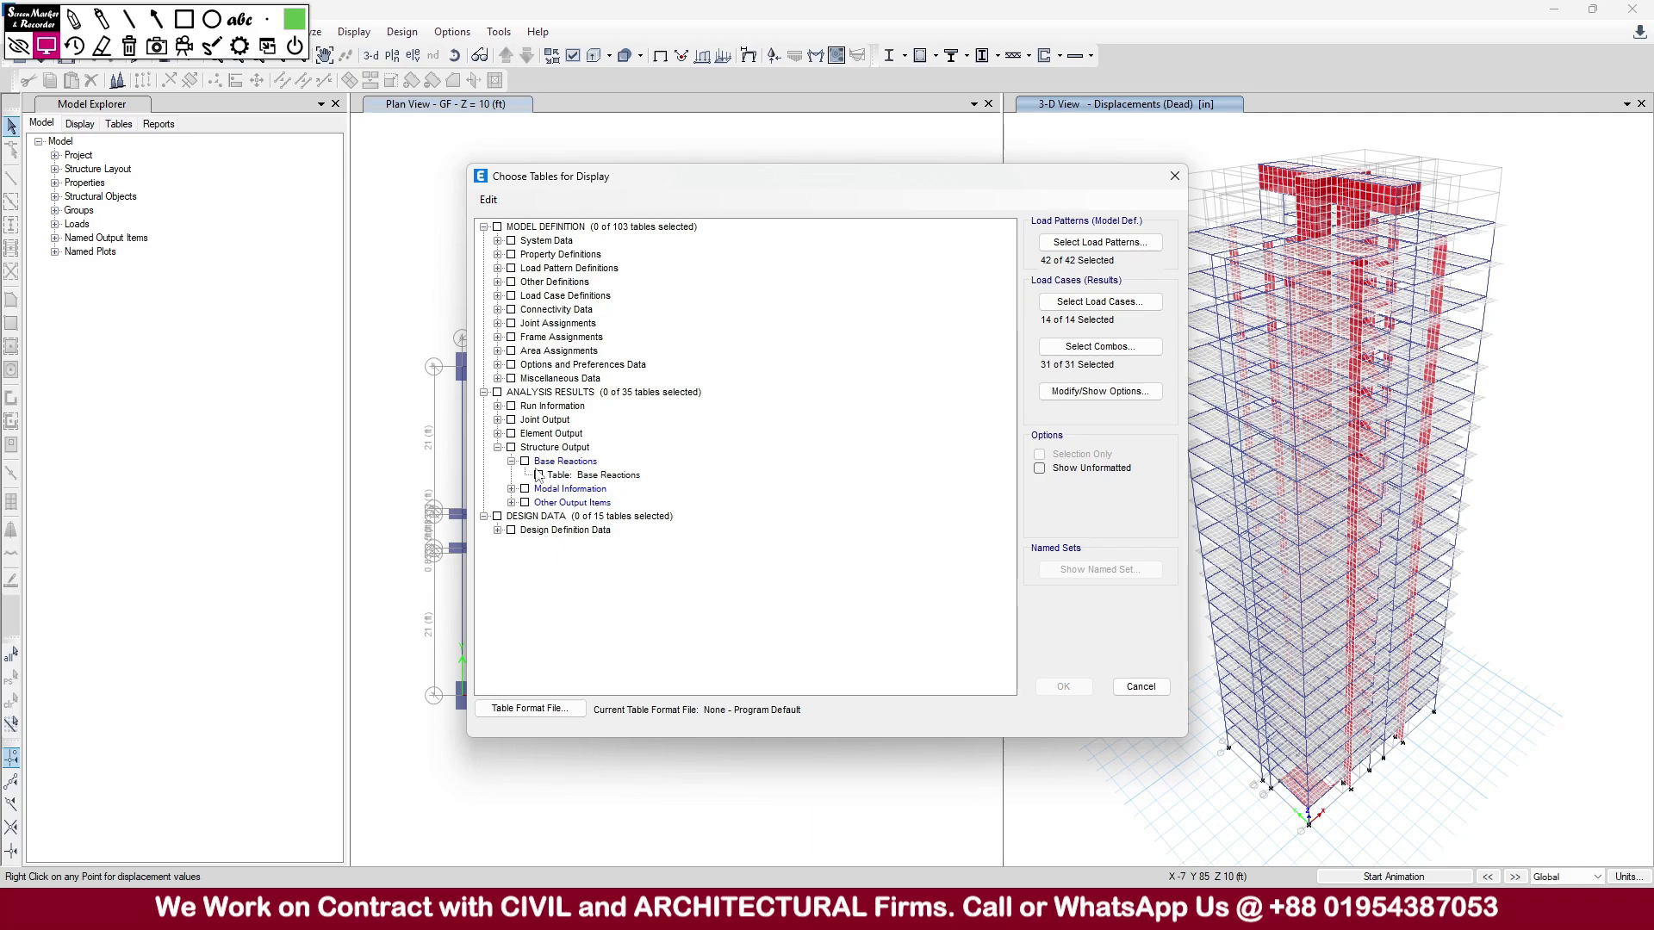
pyautogui.click(538, 475)
# - Deselect all load patterns and limit the table's load cases to EQX and EQY
pyautogui.click(1132, 245)
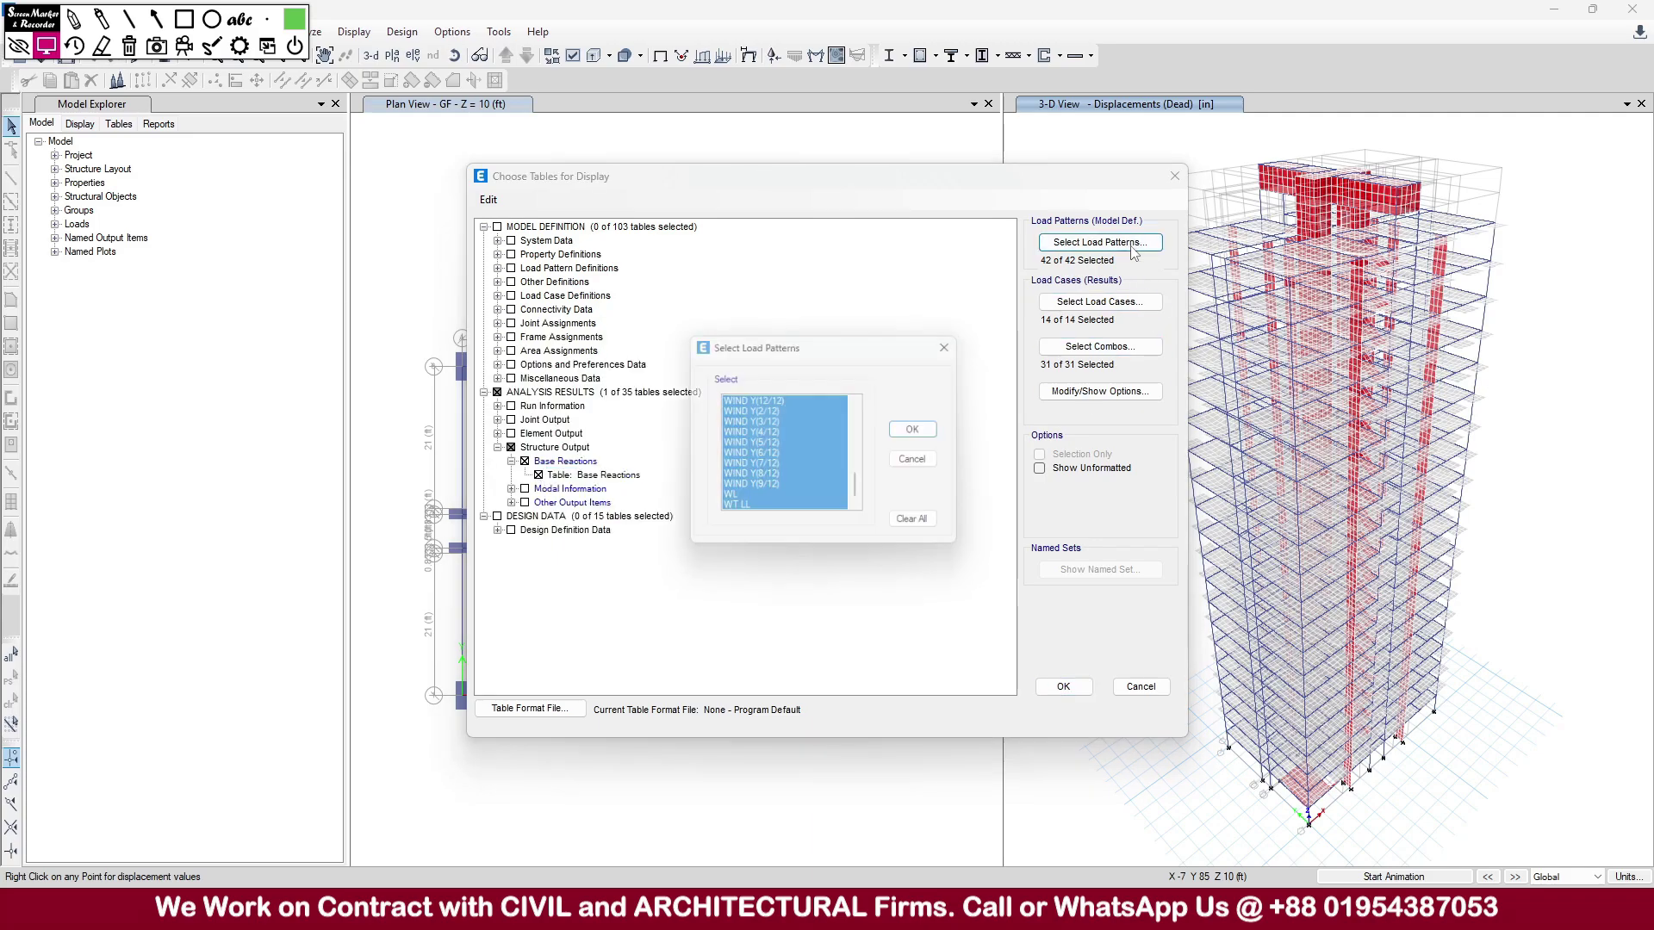
pyautogui.click(923, 527)
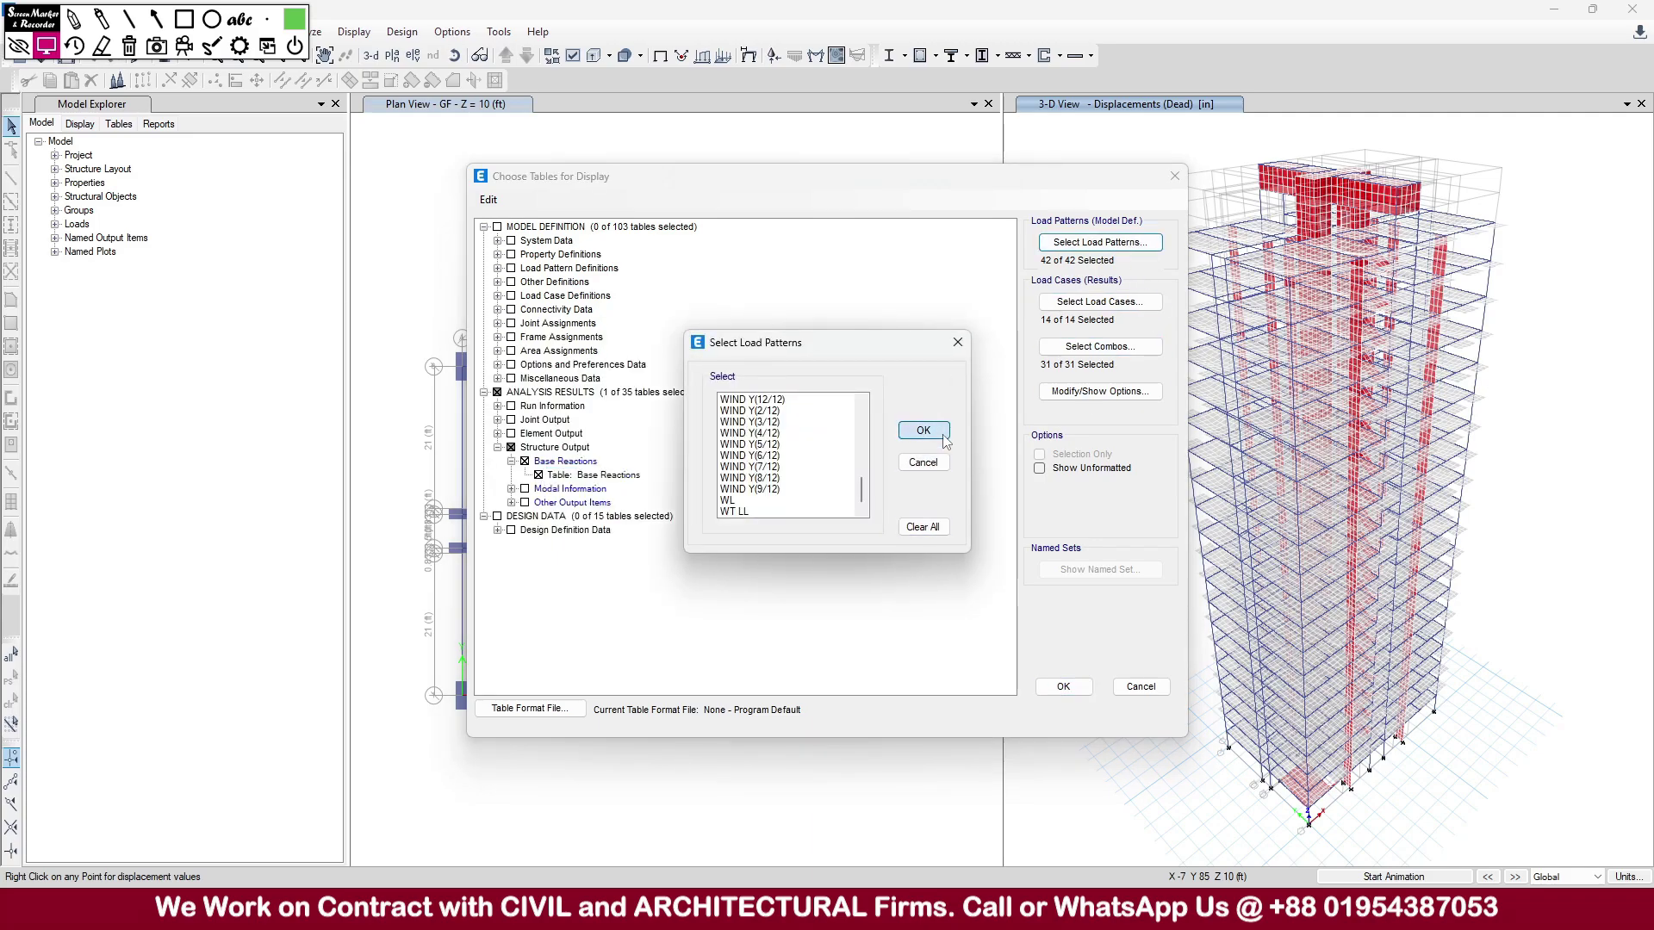
pyautogui.click(942, 436)
pyautogui.click(1100, 301)
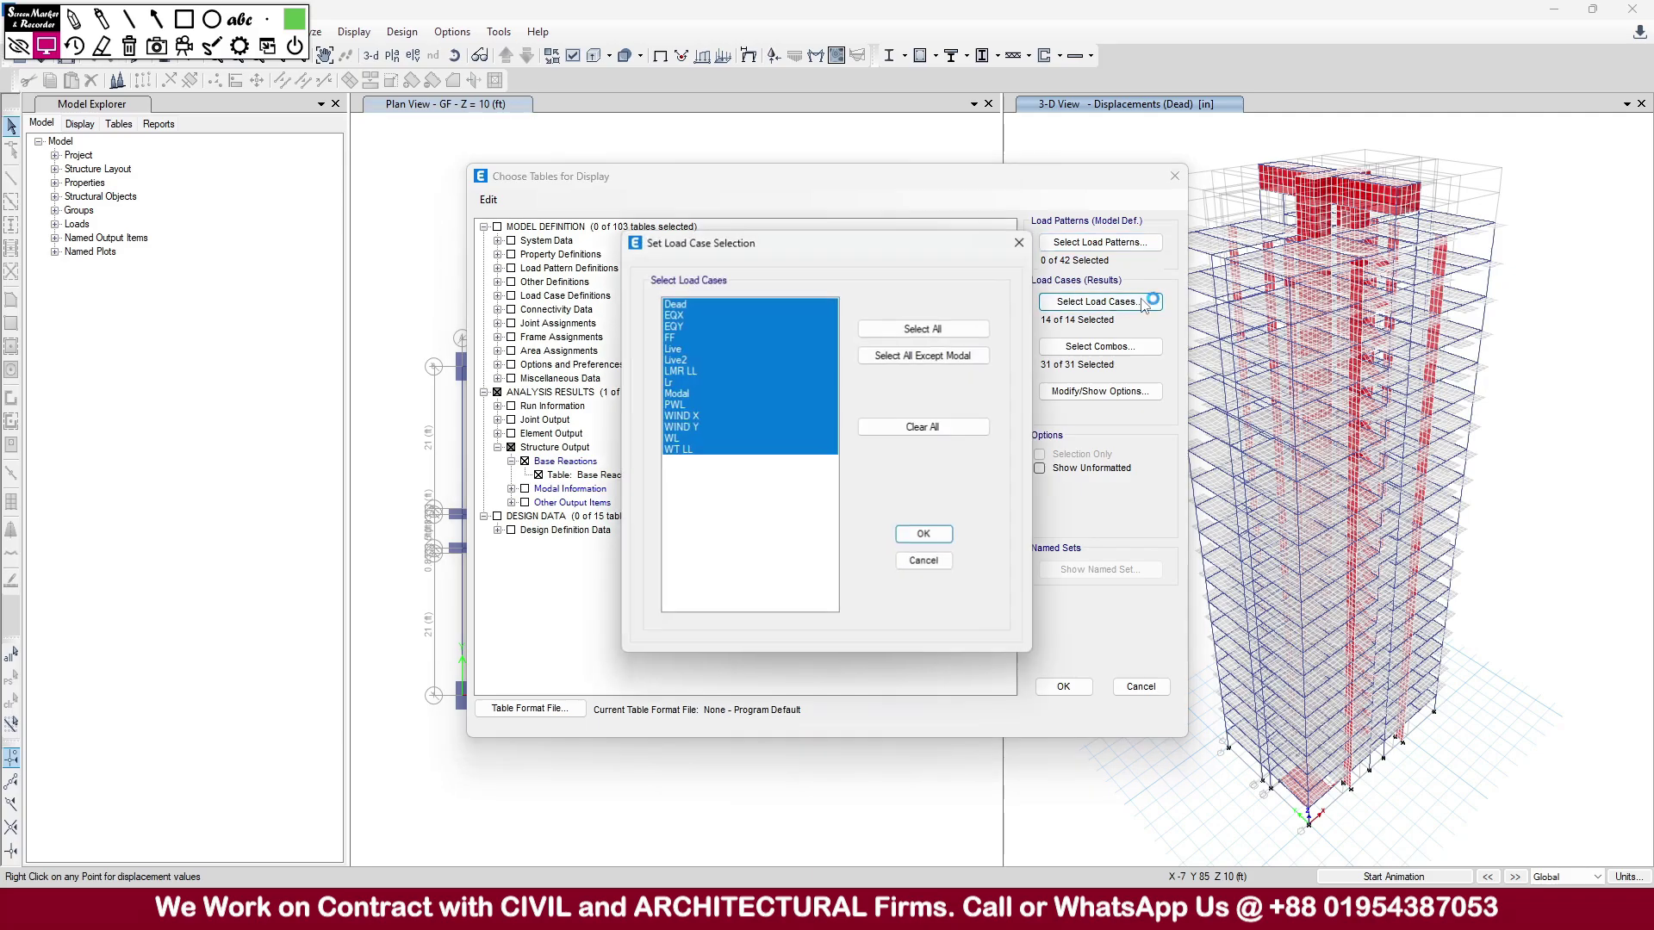
pyautogui.click(690, 317)
pyautogui.keyDown('ctrl'); pyautogui.click(685, 327); pyautogui.keyUp('ctrl')
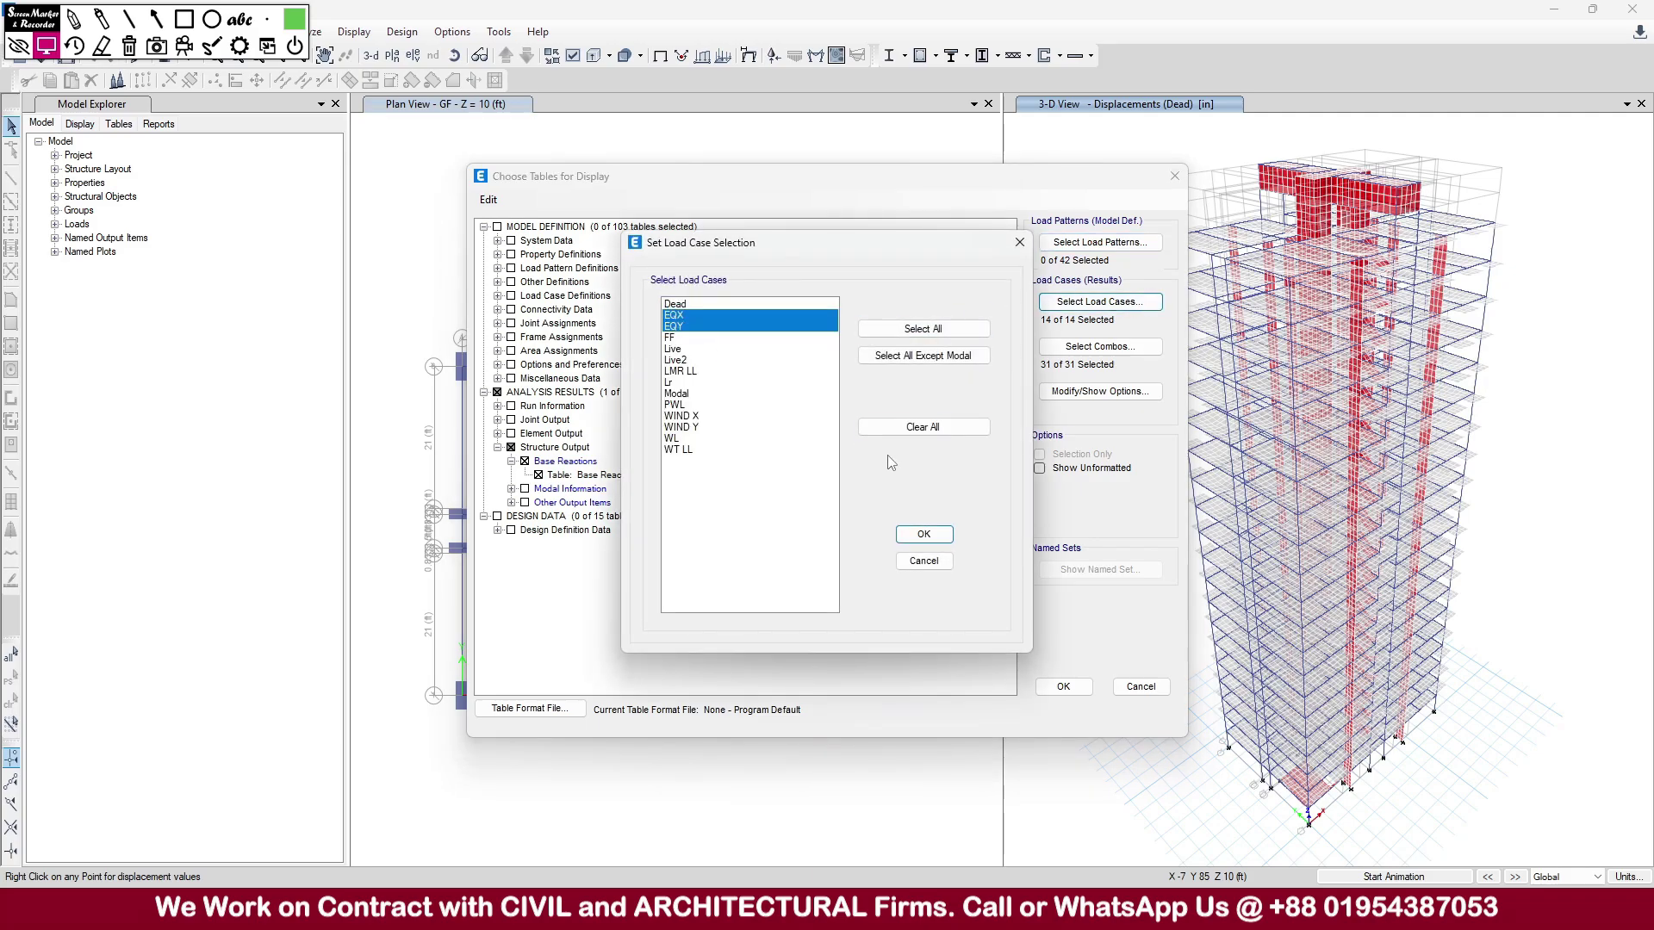
pyautogui.click(923, 534)
# - Deselect all load combinations and display the Base Reactions table
pyautogui.click(1080, 347)
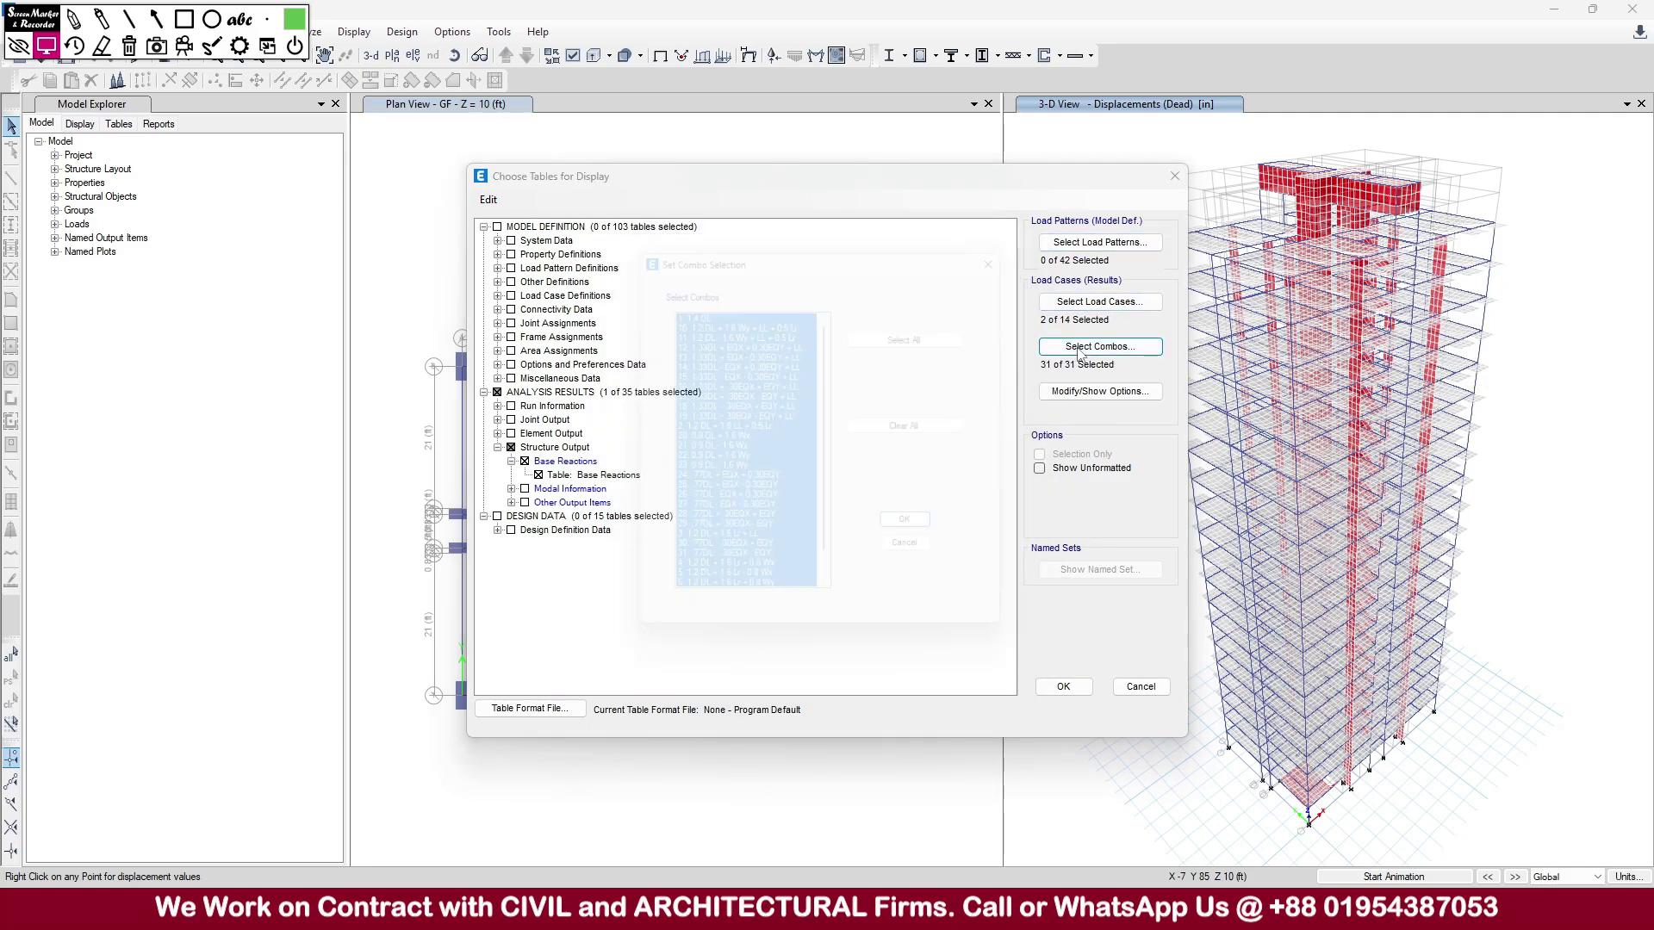
pyautogui.click(934, 440)
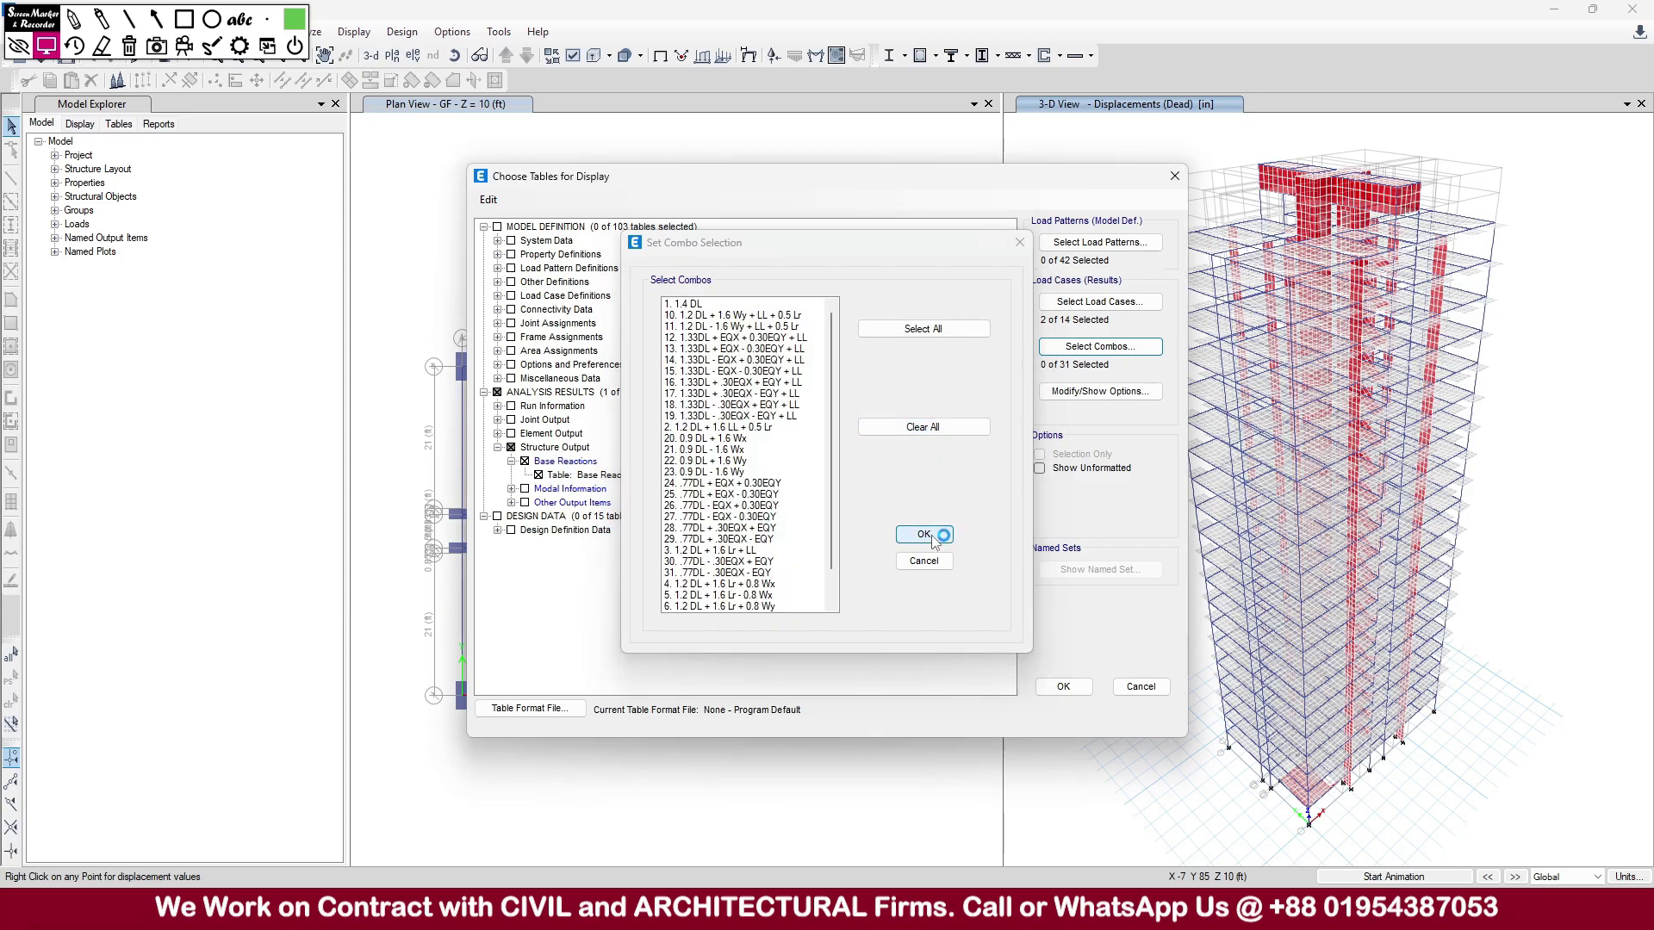
pyautogui.click(923, 534)
pyautogui.click(1053, 688)
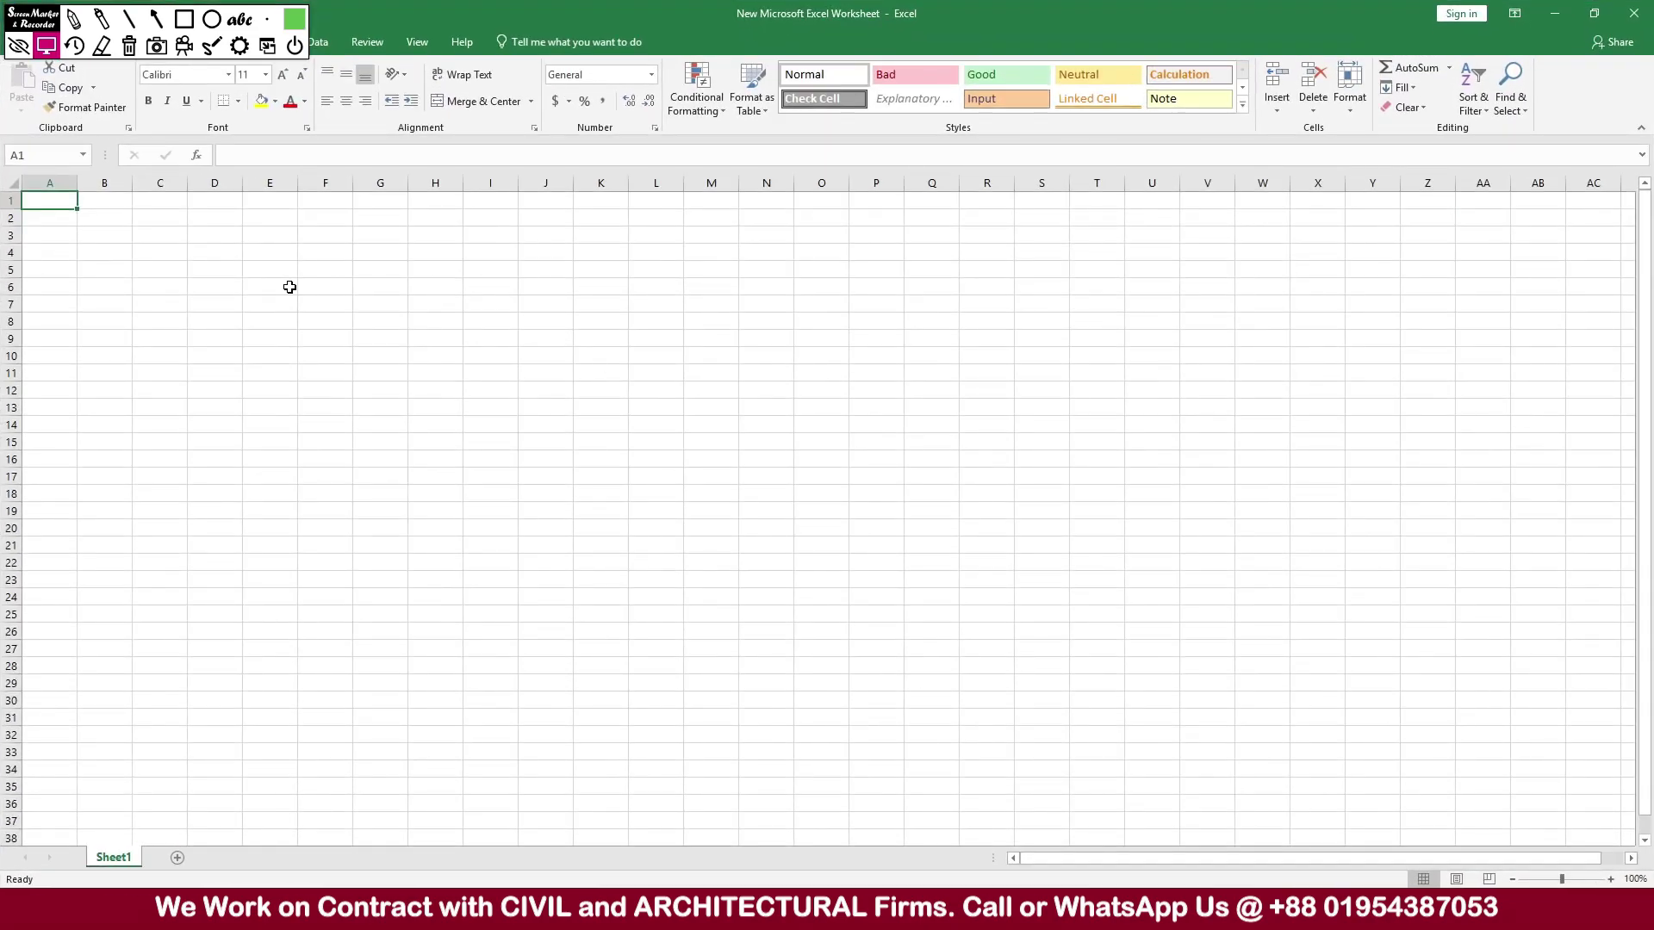
# - In the blank Excel worksheet, enter the base shear 1520 in cells E6 and M6
pyautogui.click(291, 287)
pyautogui.write('1520')
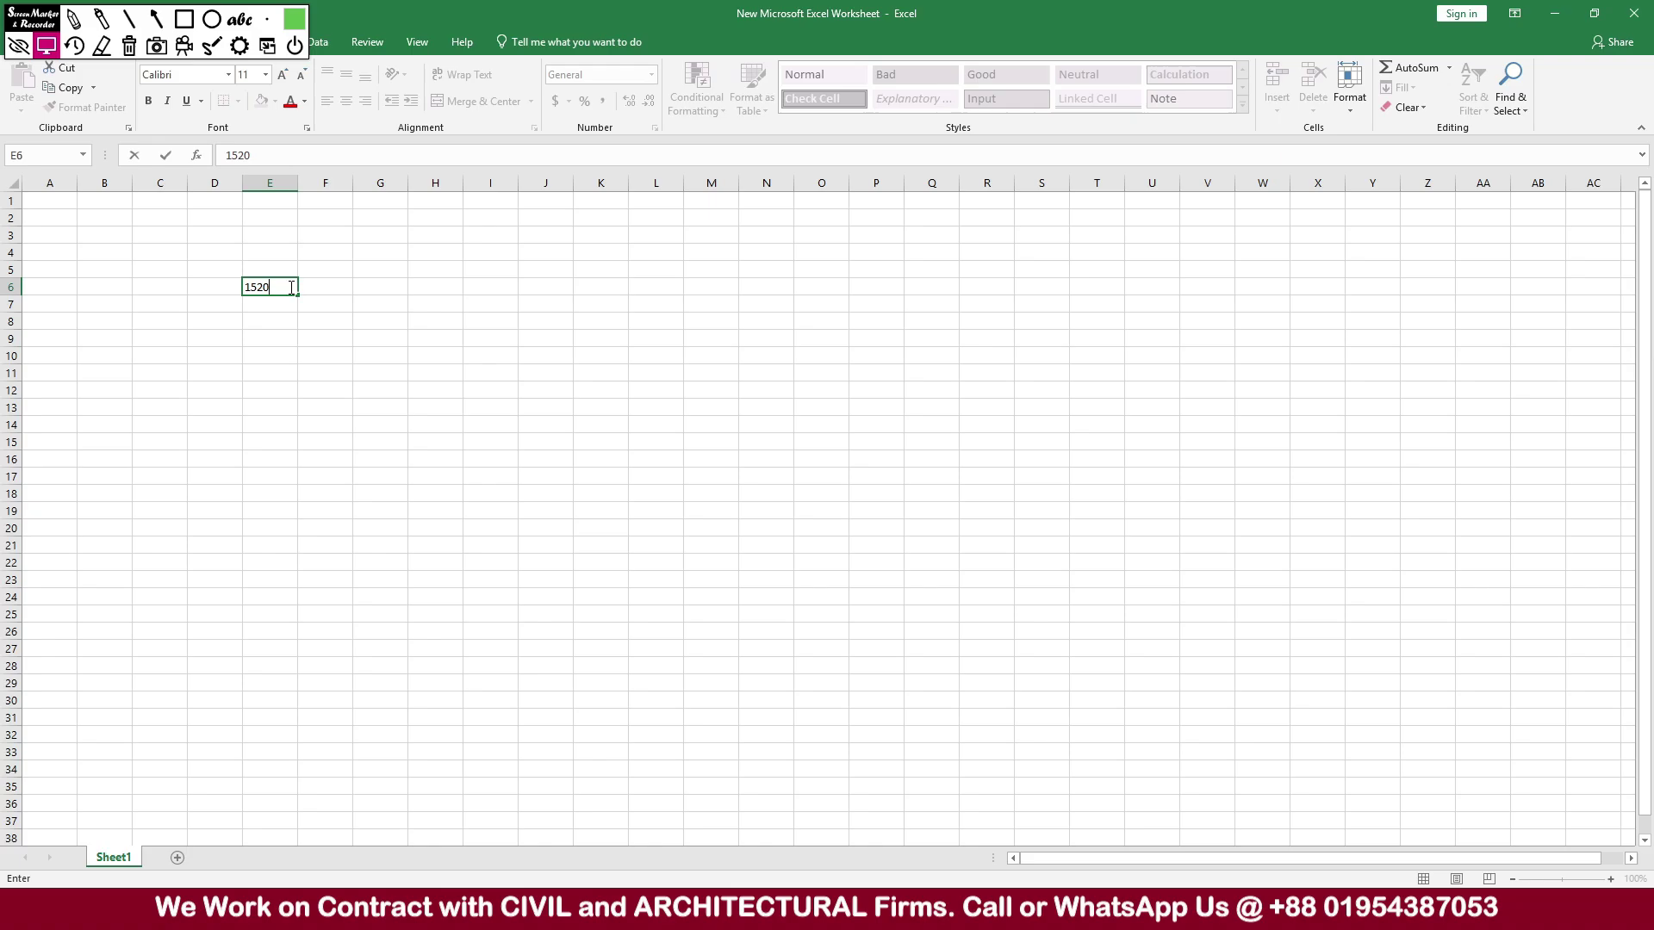
pyautogui.click(749, 385)
pyautogui.click(713, 286)
pyautogui.write('1520')
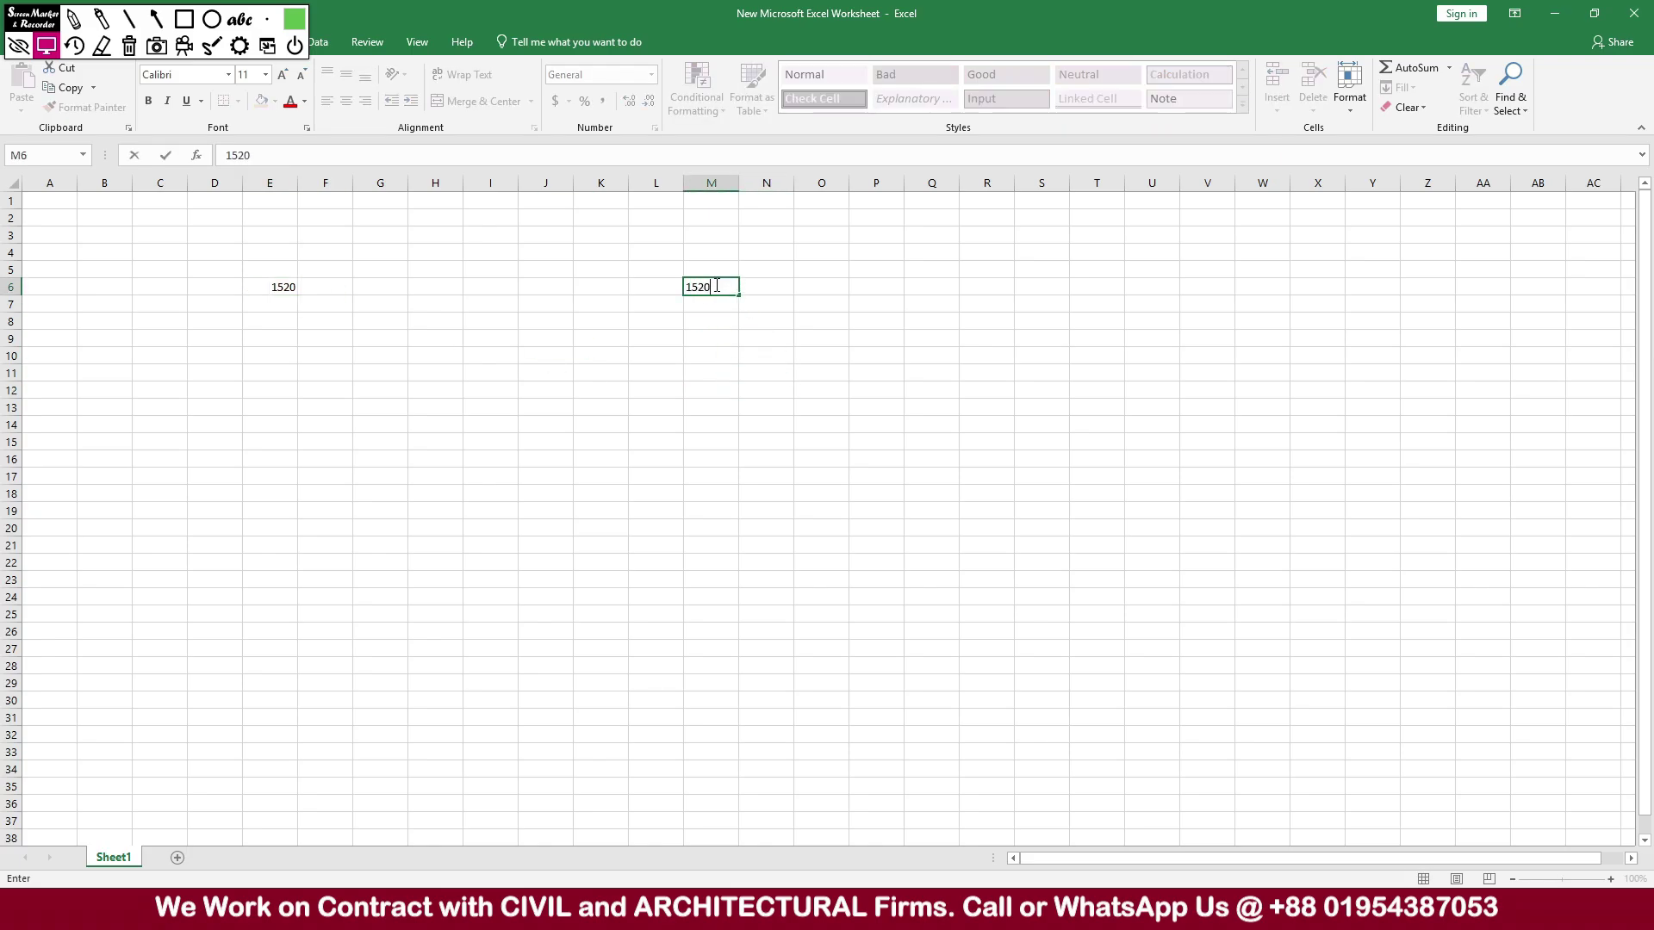
pyautogui.click(483, 324)
# - Calculate 25% of the base shear in cell F6 with the formula =.25*E6
pyautogui.click(311, 290)
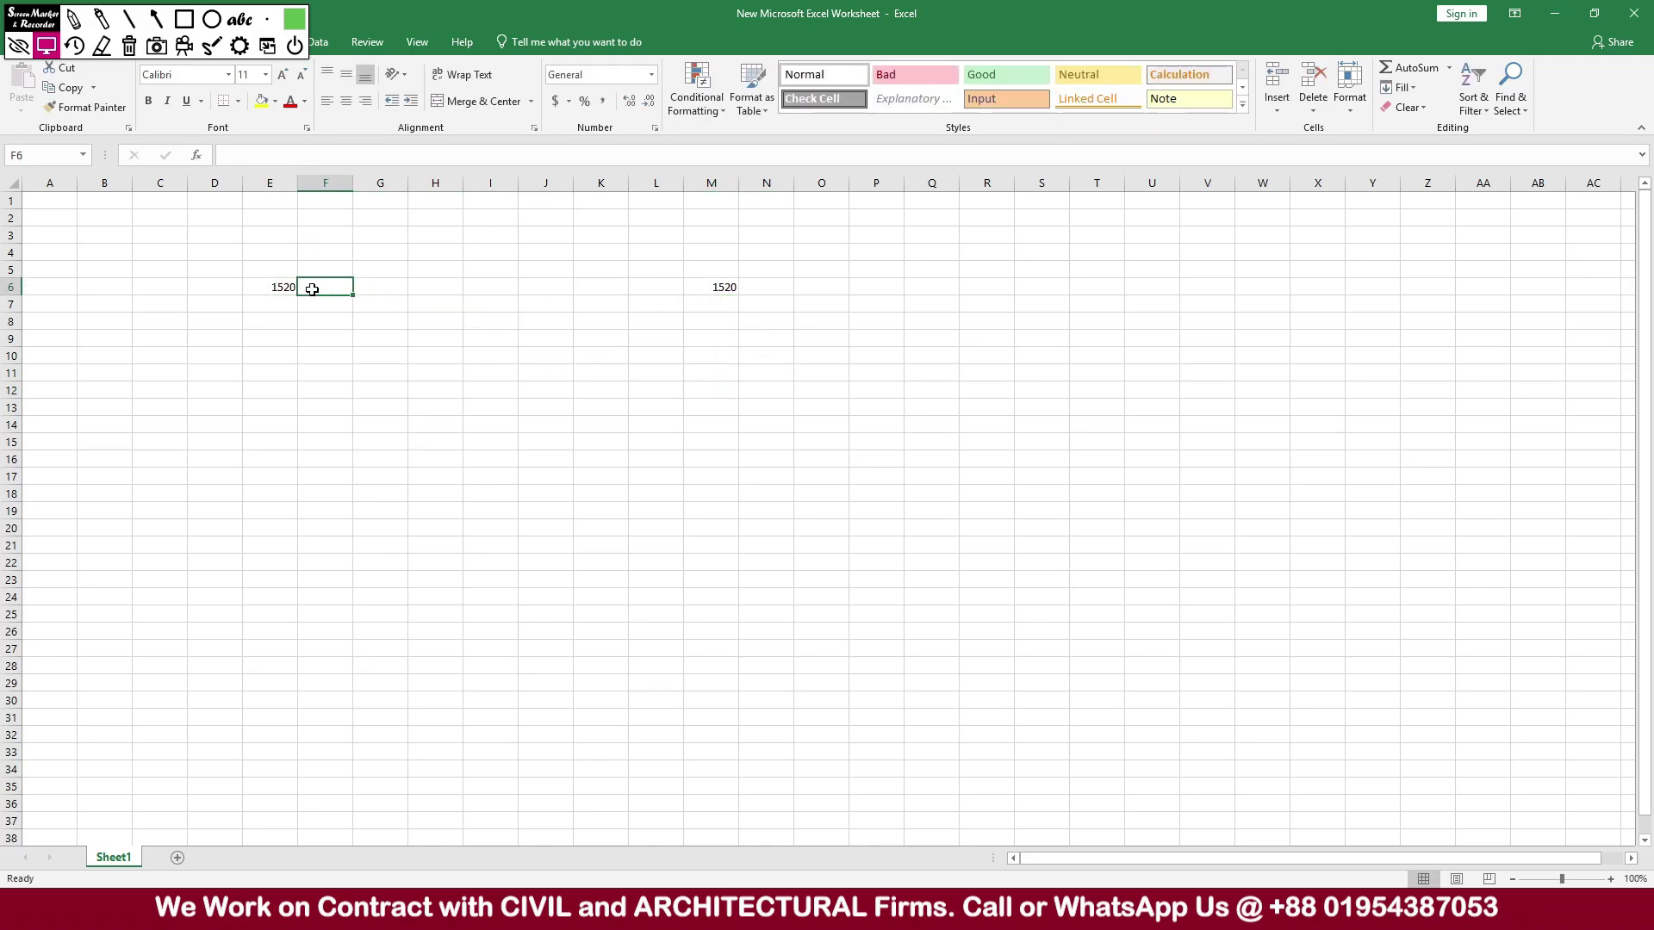
pyautogui.write('=')
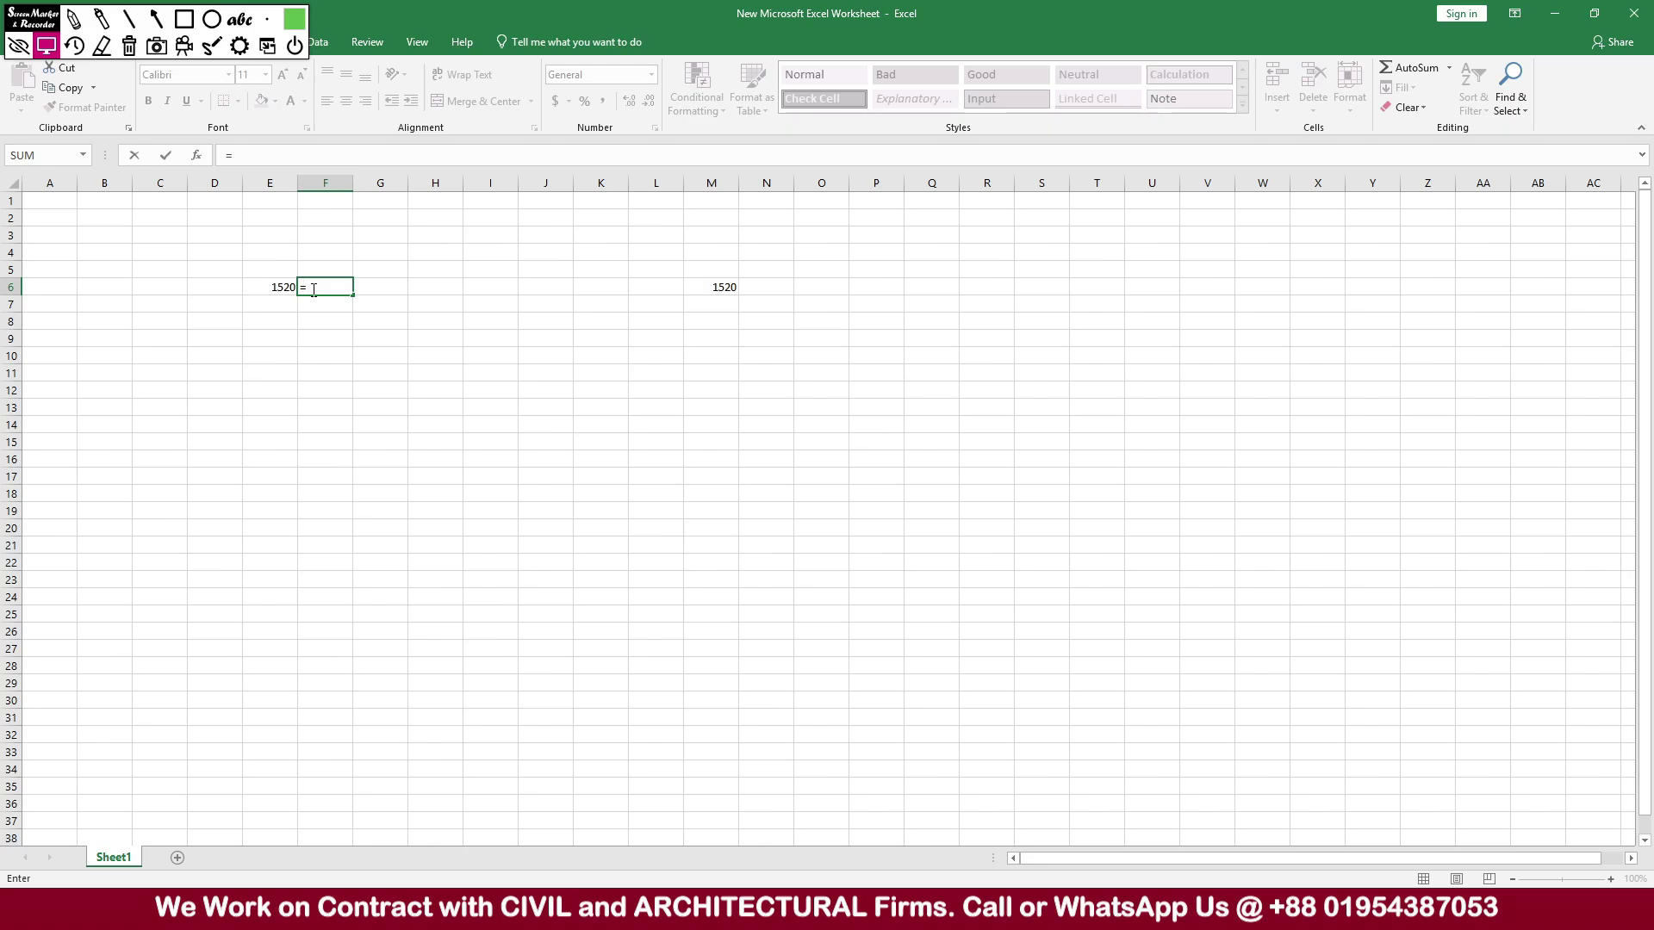
pyautogui.write('.25*')
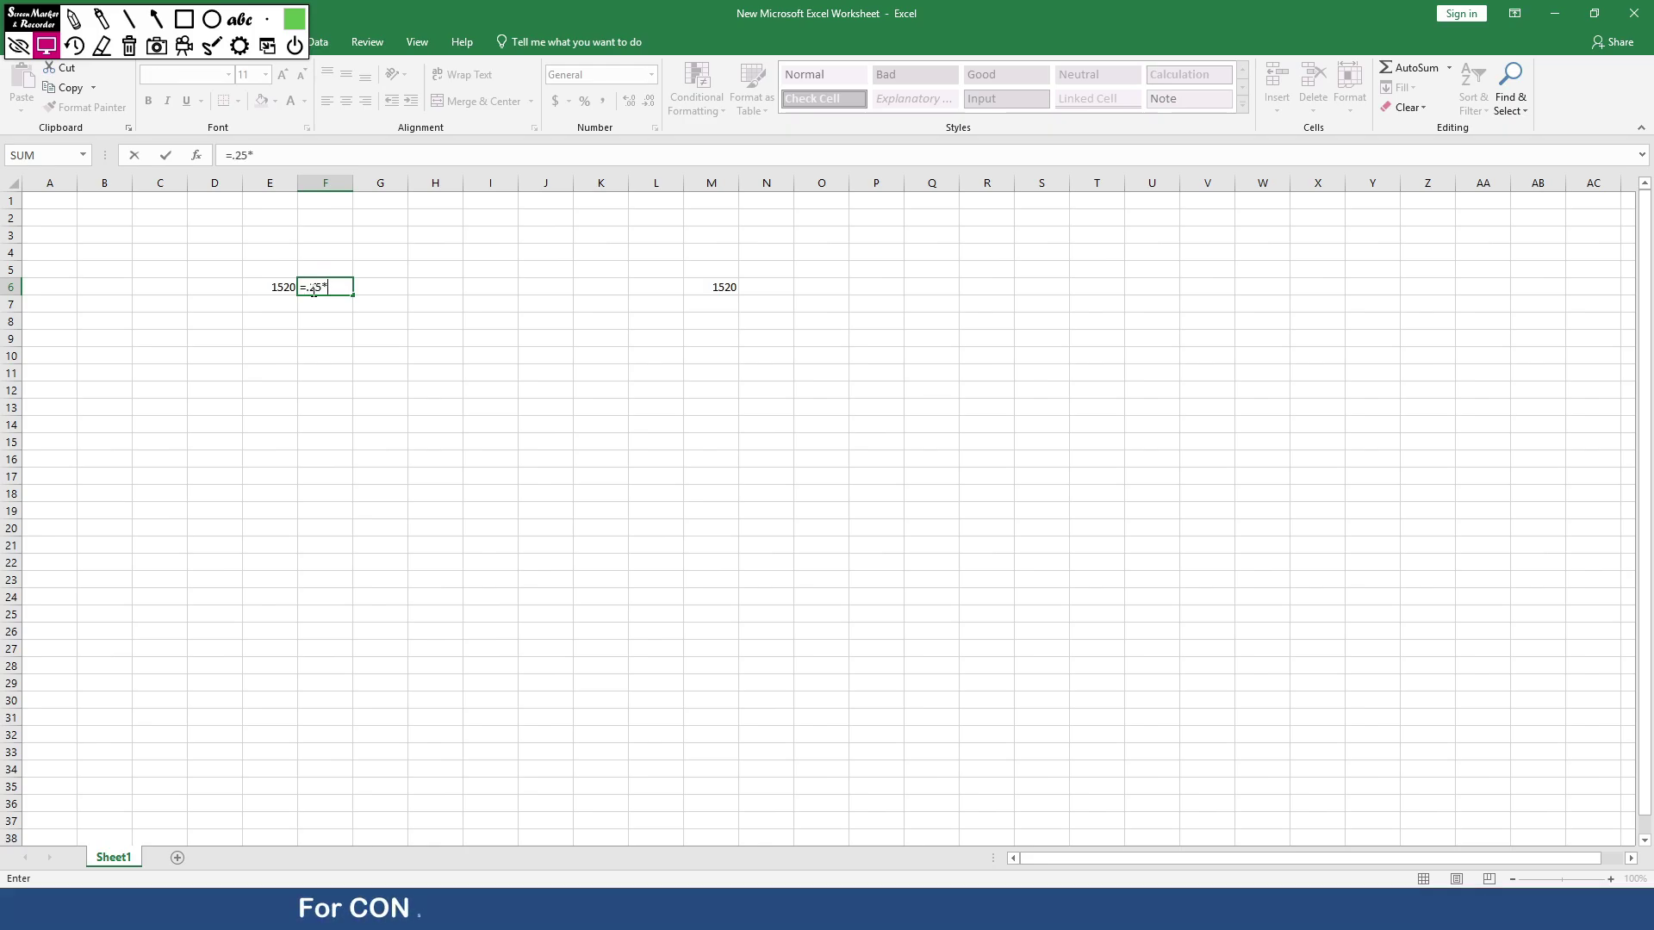
pyautogui.click(280, 282)
pyautogui.press('Return')
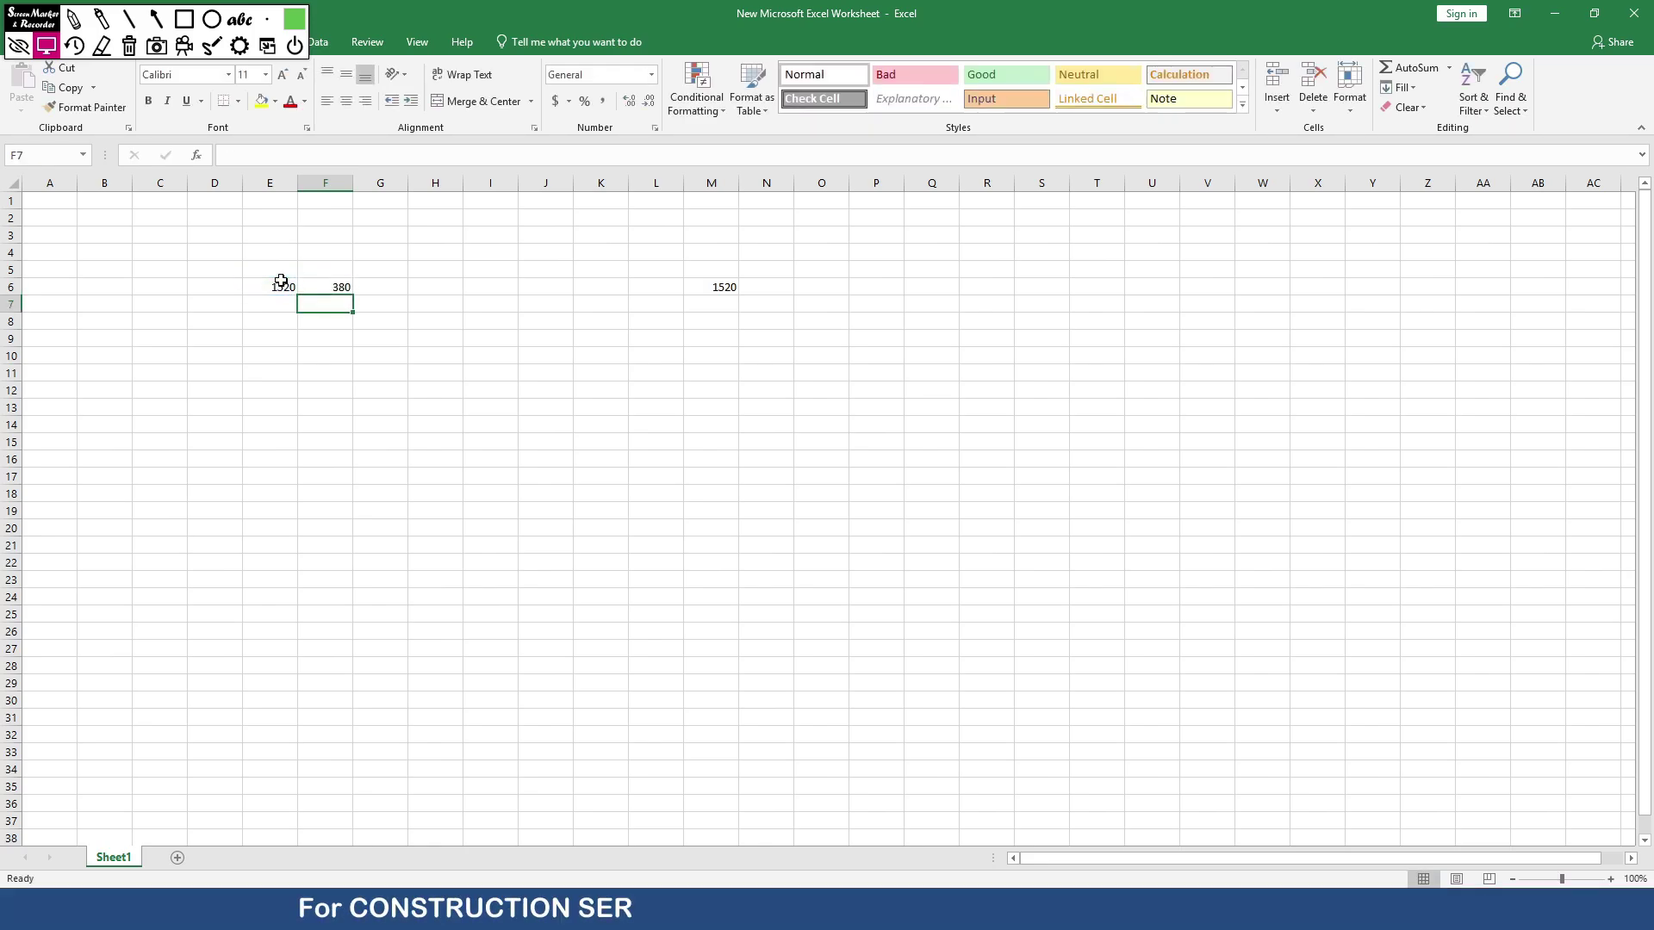
# - Enter 380 in cell N6 beside the second base shear value
pyautogui.click(777, 284)
pyautogui.write('3')
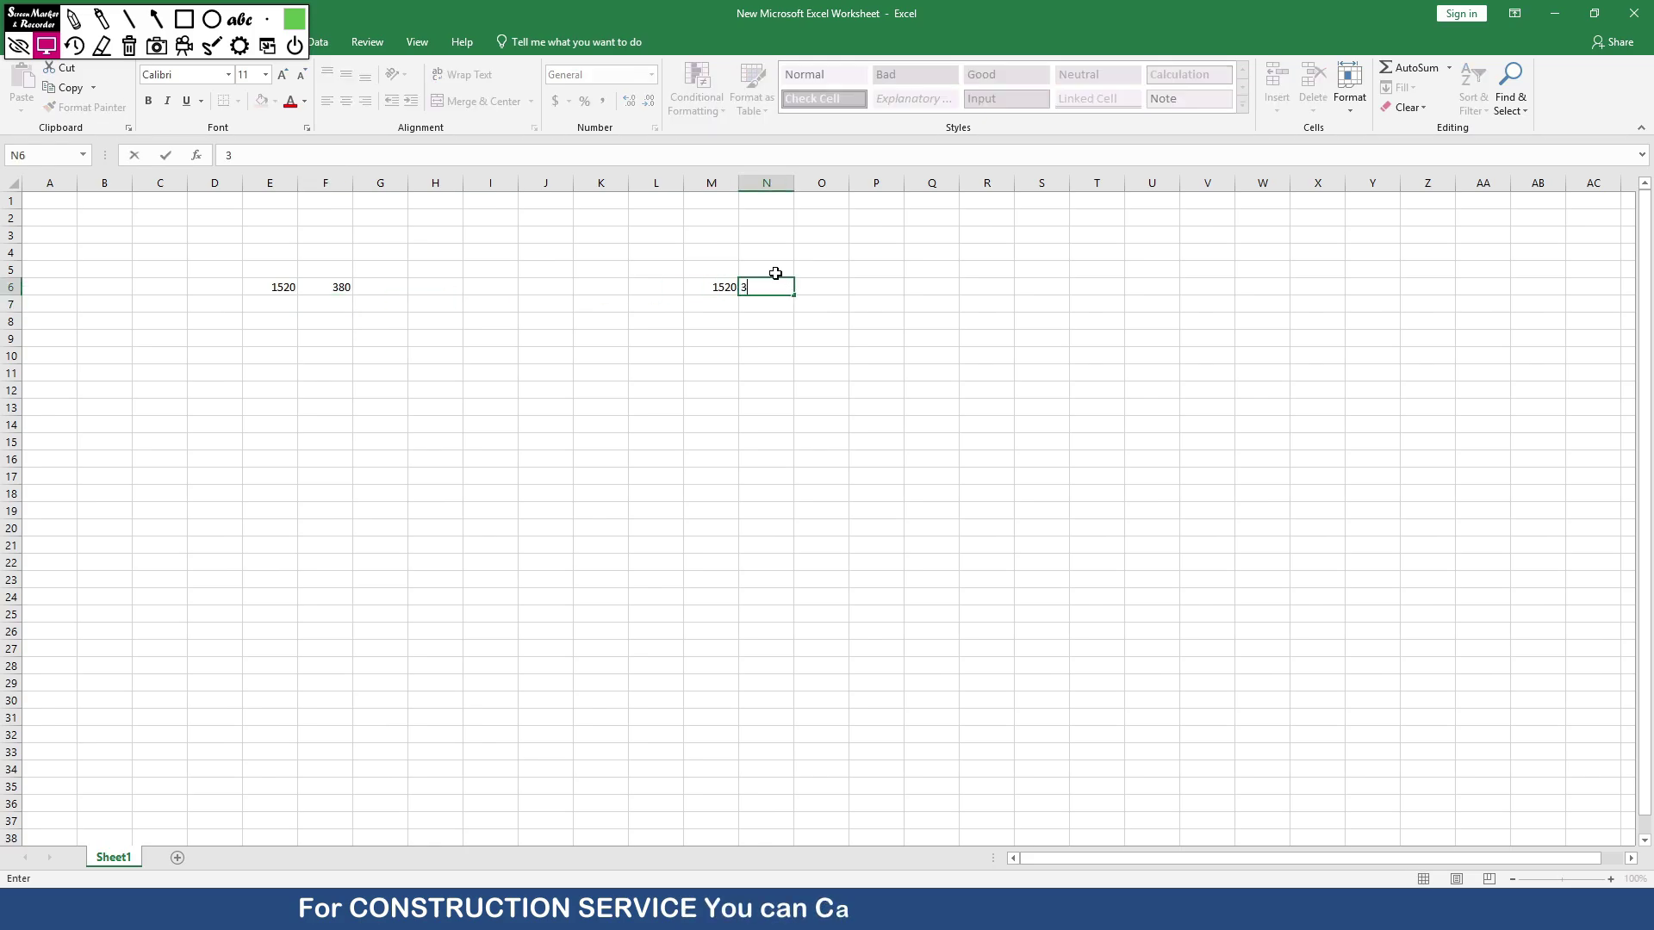
pyautogui.write('80')
pyautogui.press('Return')
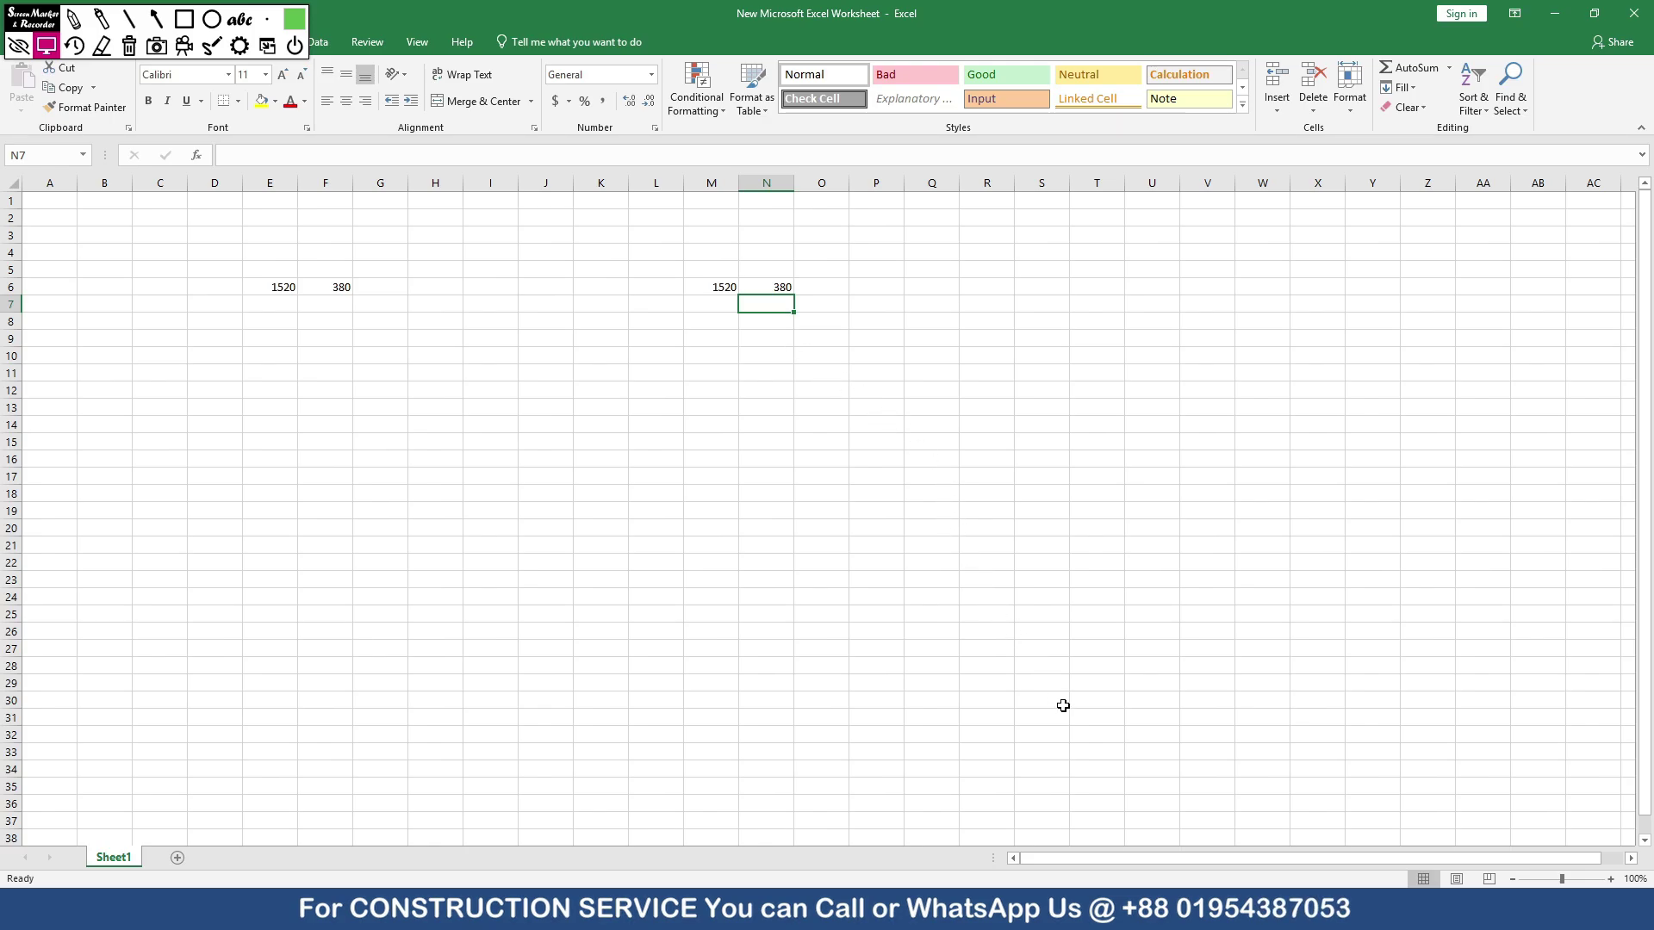
# - Back in ETABS, close the Base Reactions table and set the displacements view to the GF plan
pyautogui.hotkey('alt', 'Tab')
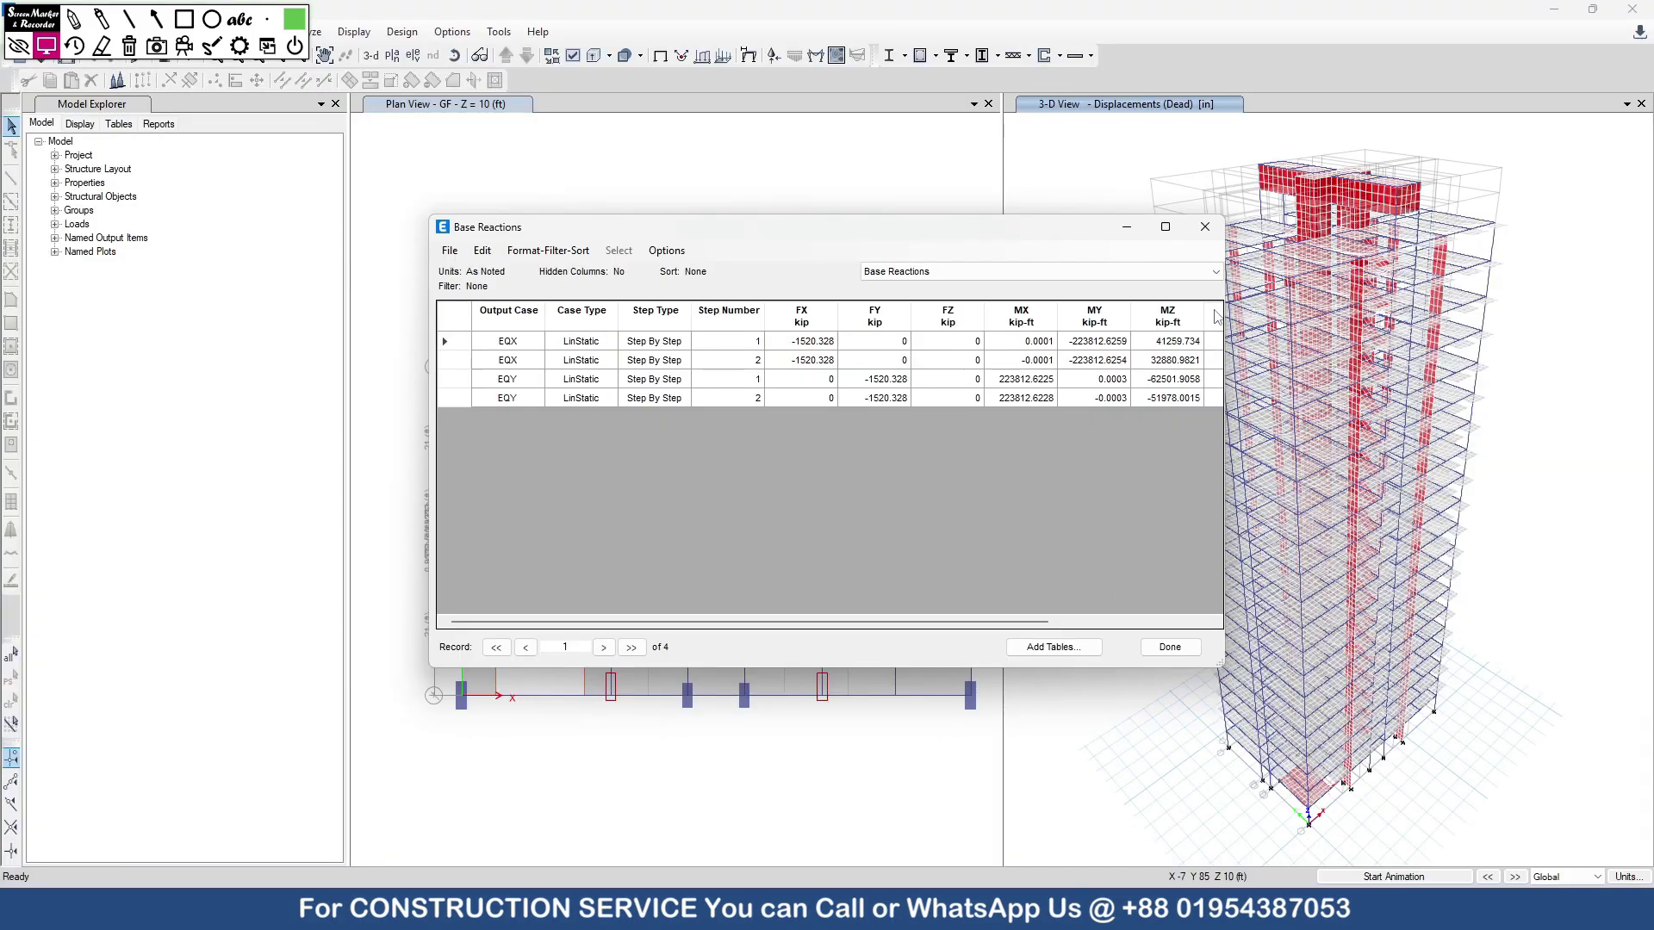
pyautogui.click(1204, 227)
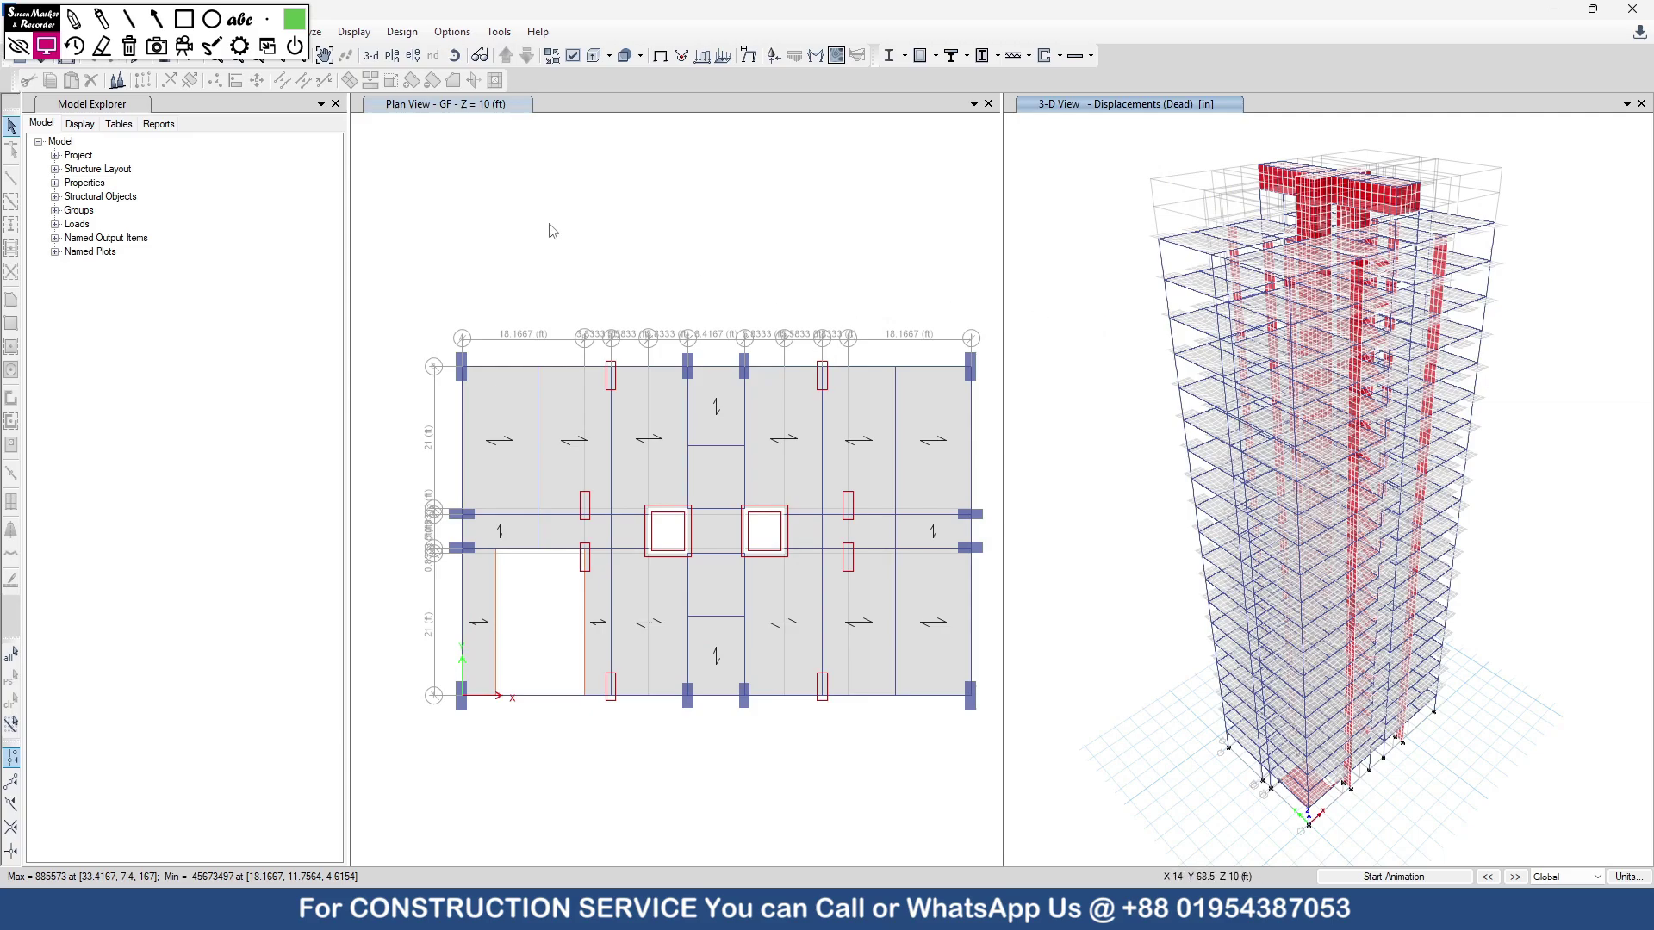
pyautogui.click(392, 54)
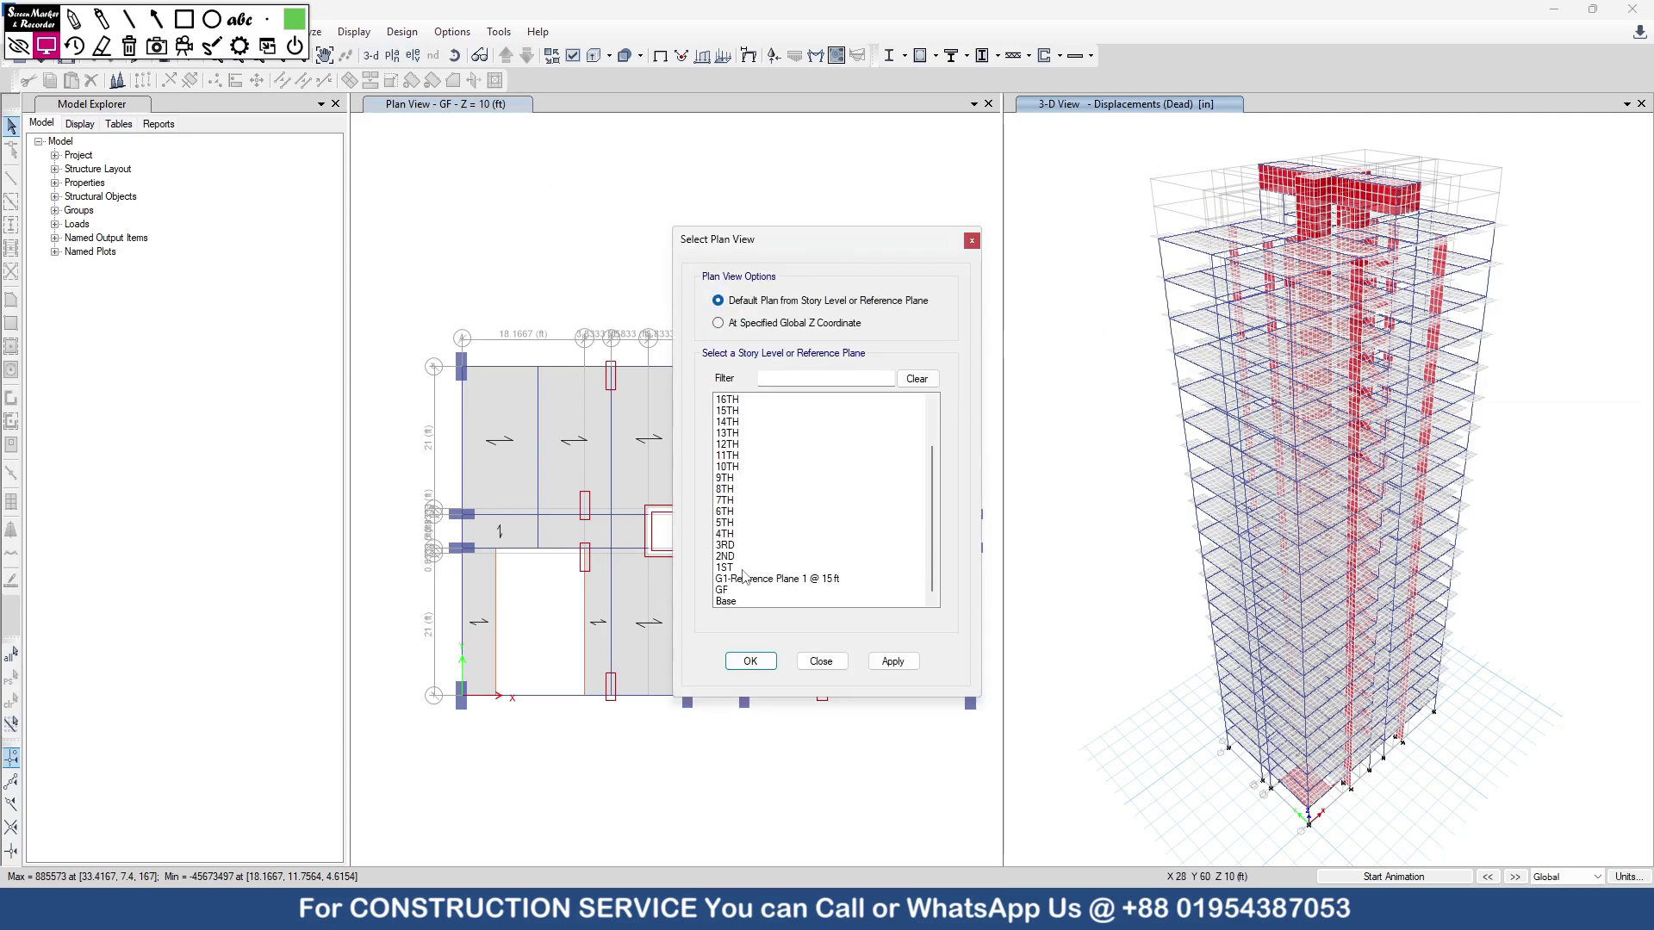
pyautogui.click(732, 590)
pyautogui.click(892, 661)
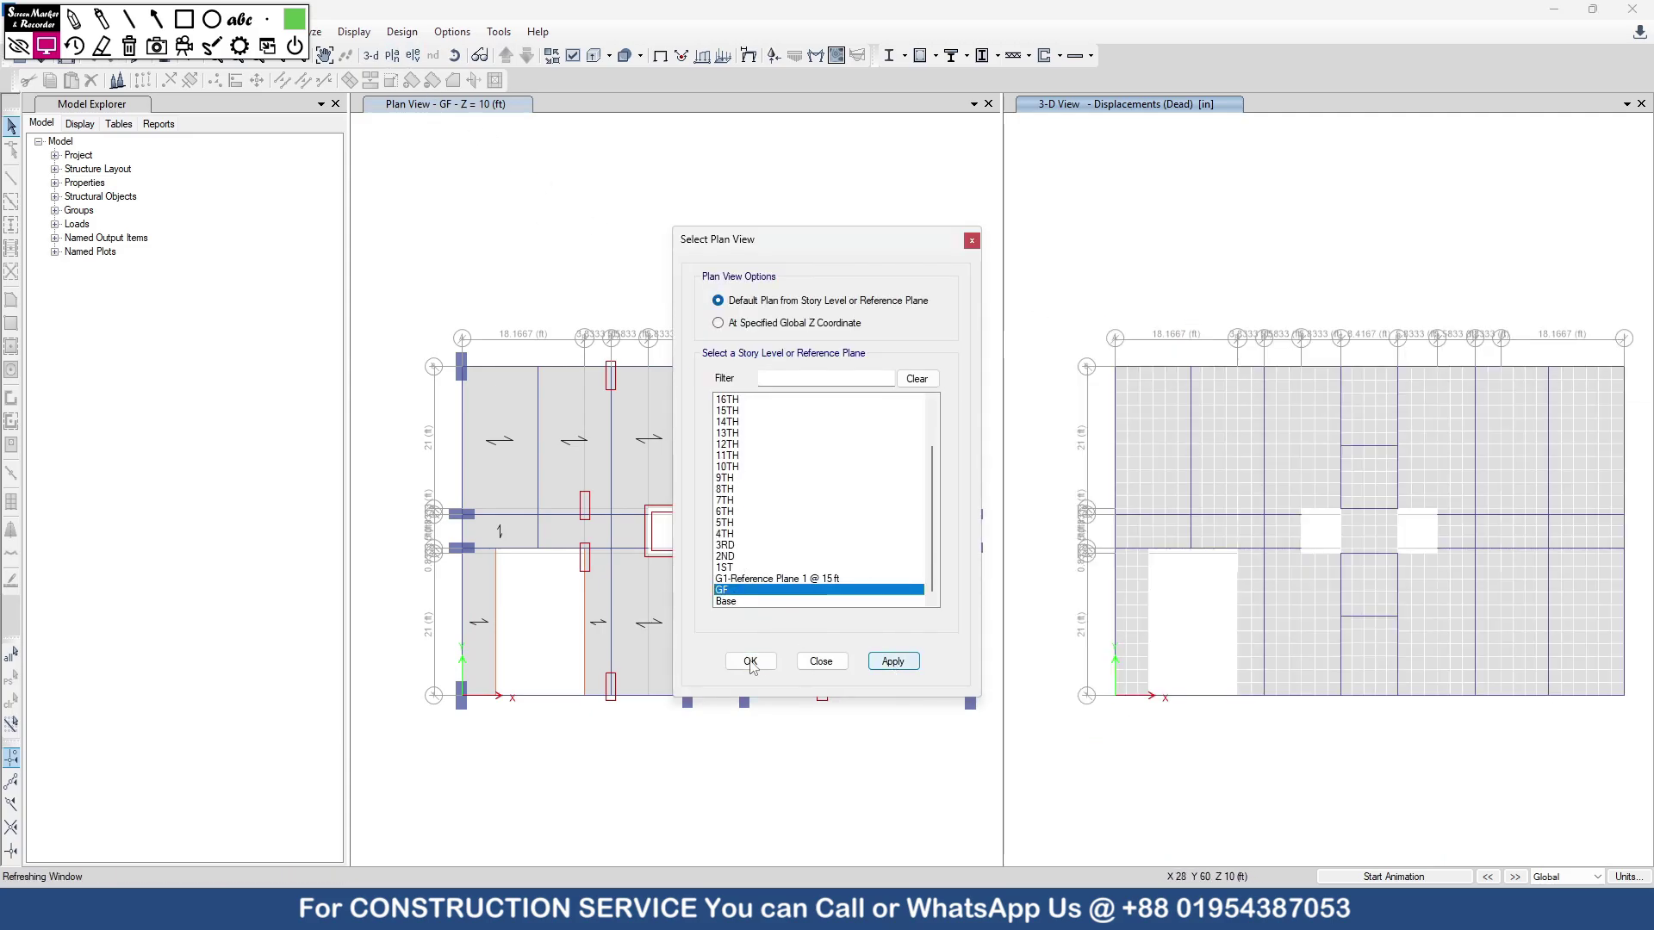
pyautogui.click(750, 661)
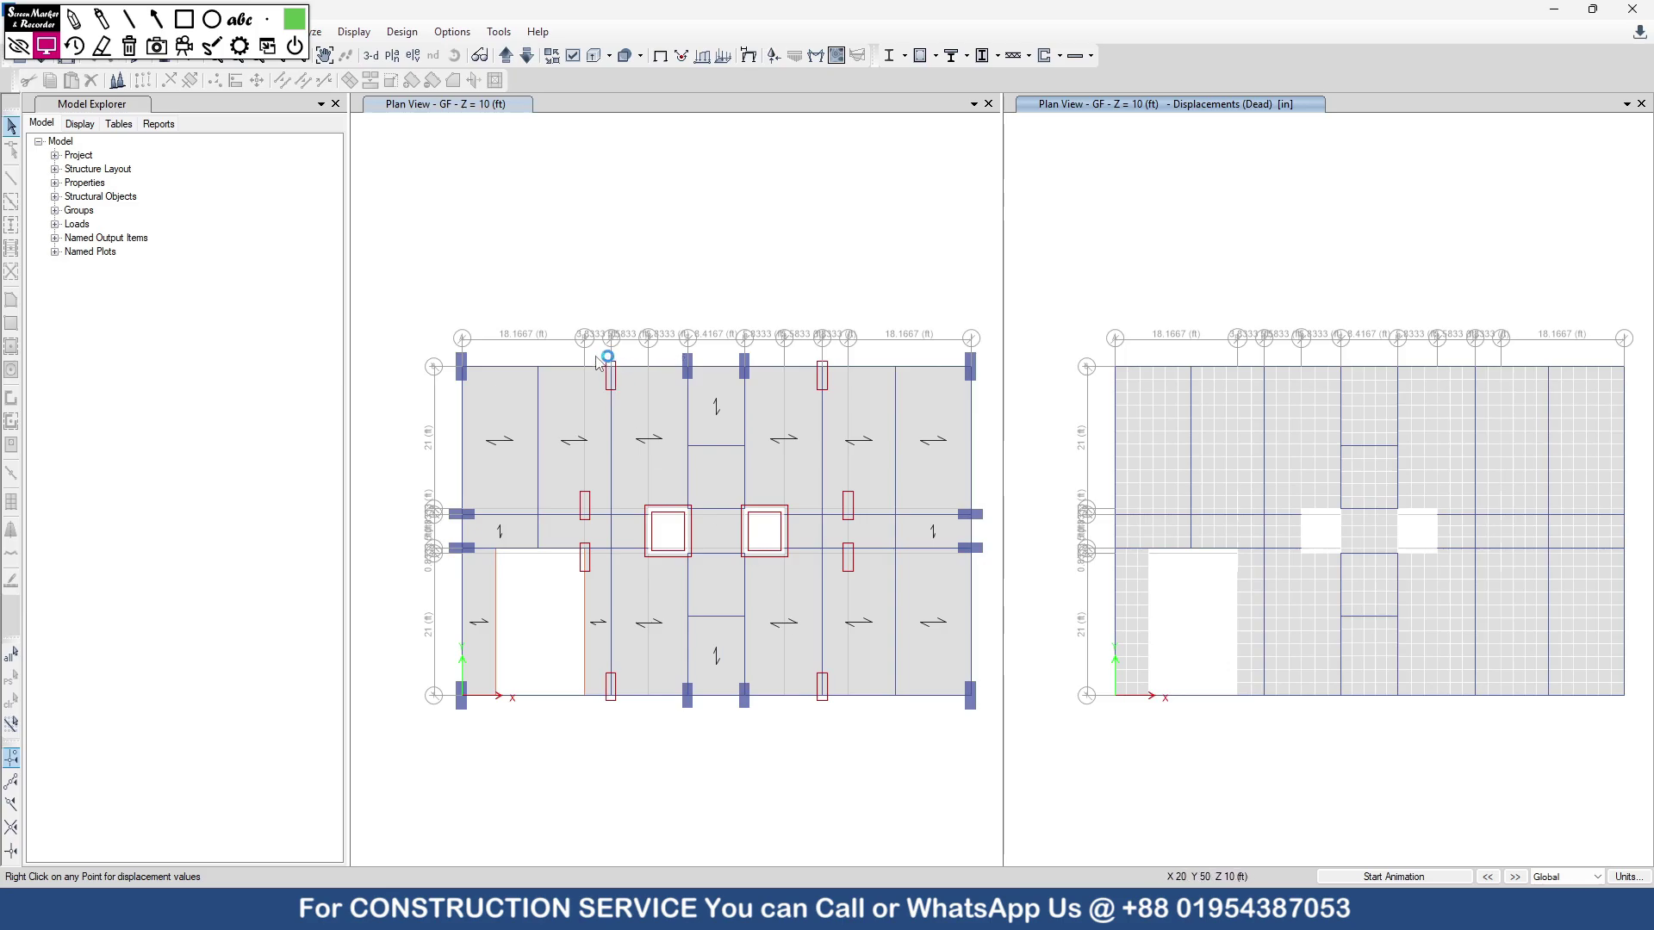
# - Select the eight isolated shear walls and both core walls in the GF plan view
pyautogui.click(624, 391)
pyautogui.moveTo(633, 414); pyautogui.dragTo(635, 415)
pyautogui.moveTo(805, 355); pyautogui.dragTo(853, 425)
pyautogui.moveTo(561, 480); pyautogui.dragTo(608, 546)
pyautogui.moveTo(829, 477); pyautogui.dragTo(871, 586)
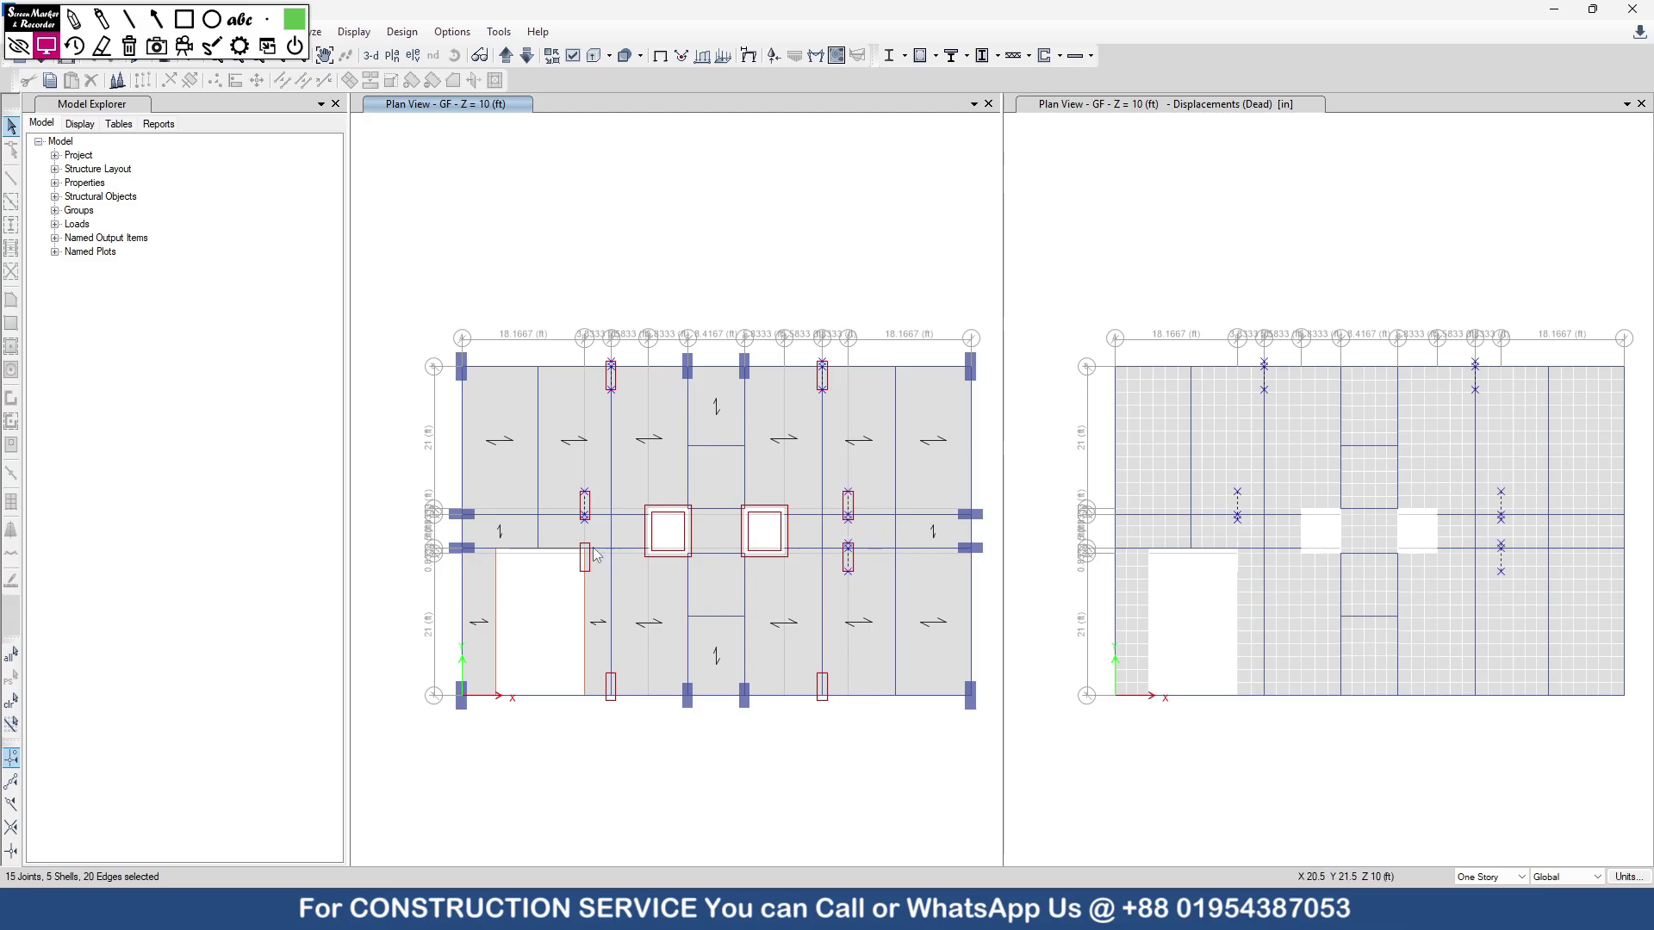
pyautogui.moveTo(560, 536); pyautogui.dragTo(608, 597)
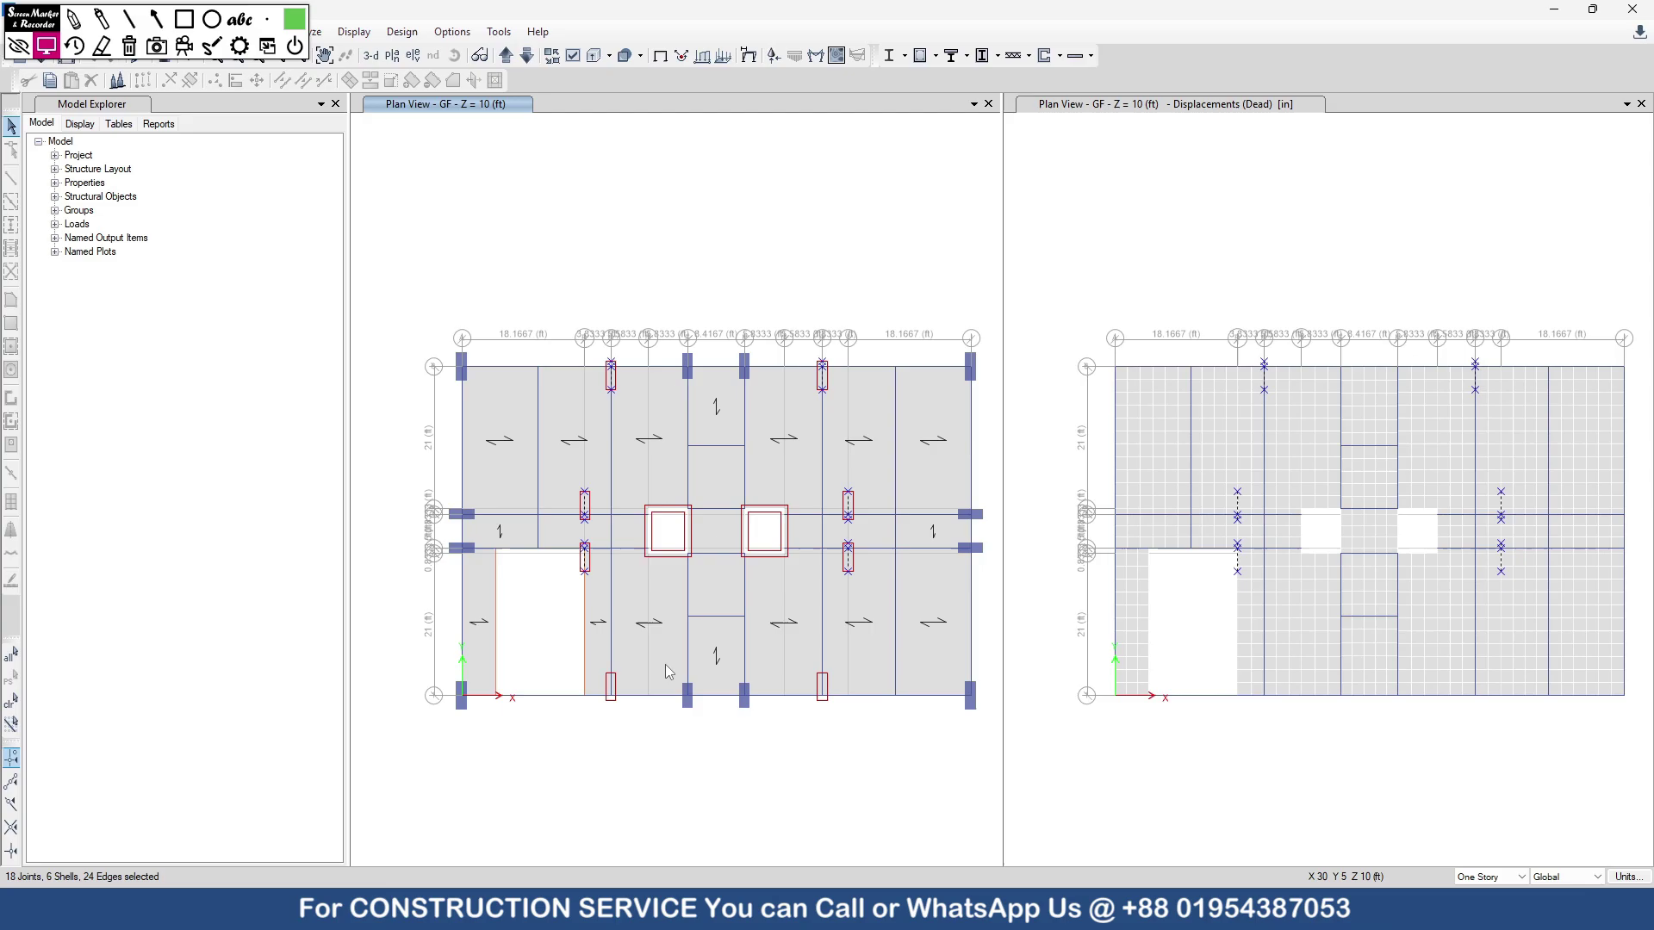
pyautogui.moveTo(603, 661); pyautogui.dragTo(646, 742)
pyautogui.moveTo(805, 661); pyautogui.dragTo(853, 737)
pyautogui.moveTo(637, 495); pyautogui.dragTo(714, 598)
pyautogui.moveTo(728, 493); pyautogui.dragTo(798, 584)
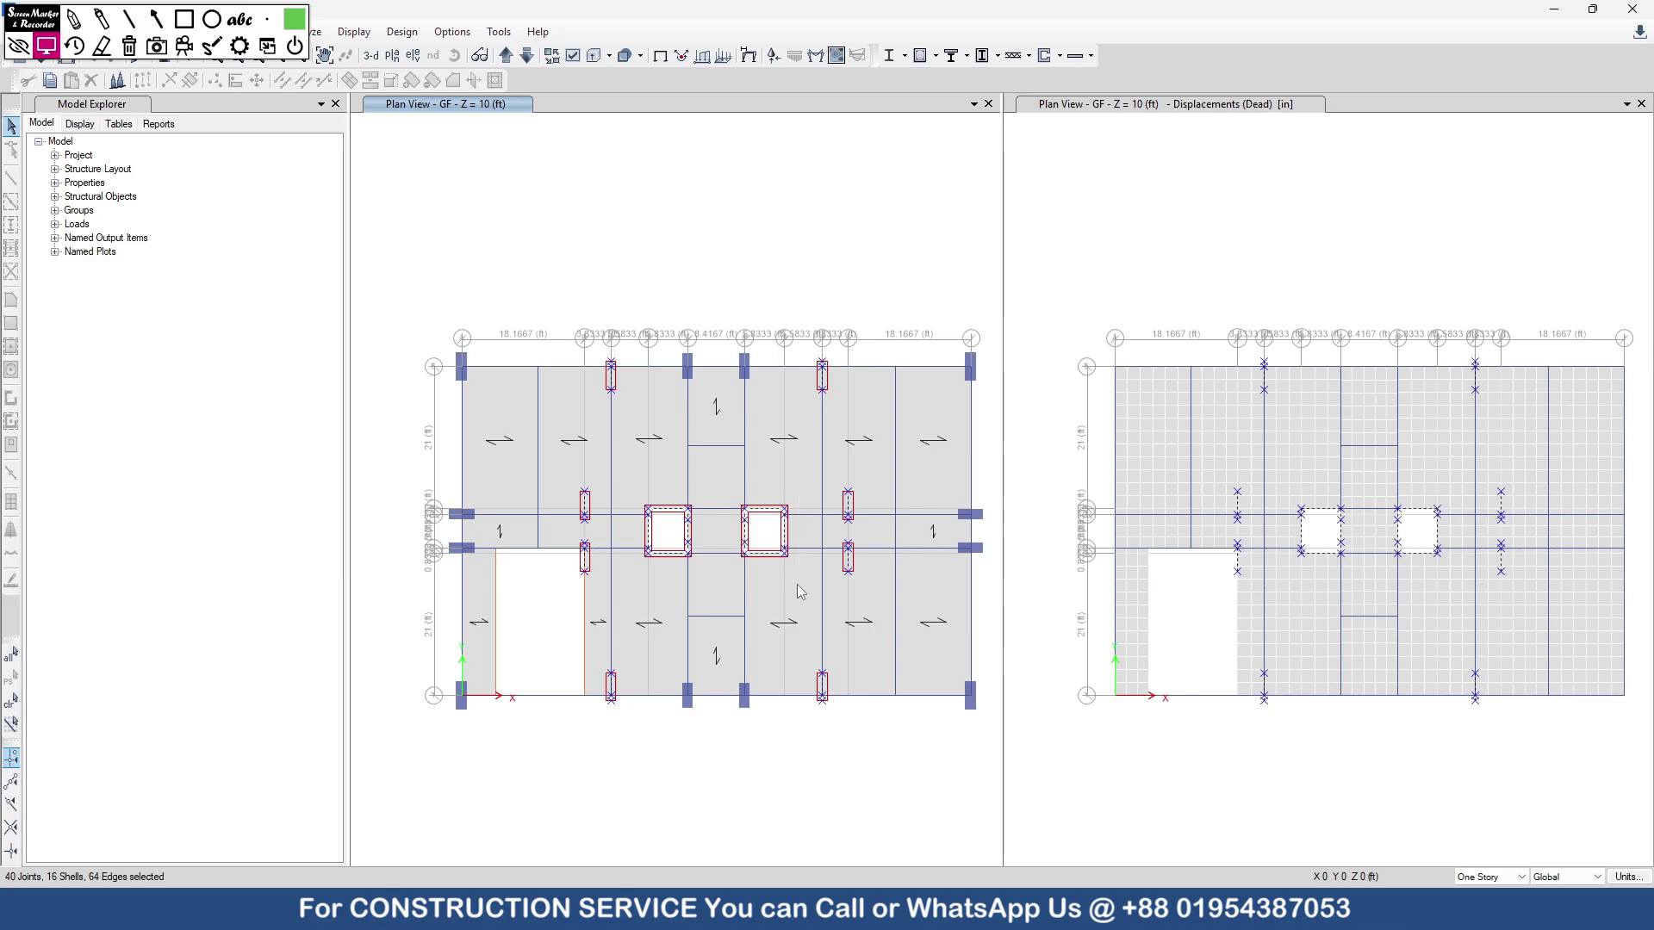
# - Show only the selected shear walls and core walls in the displacements view and switch that view to 3-D
pyautogui.rightClick(1096, 225)
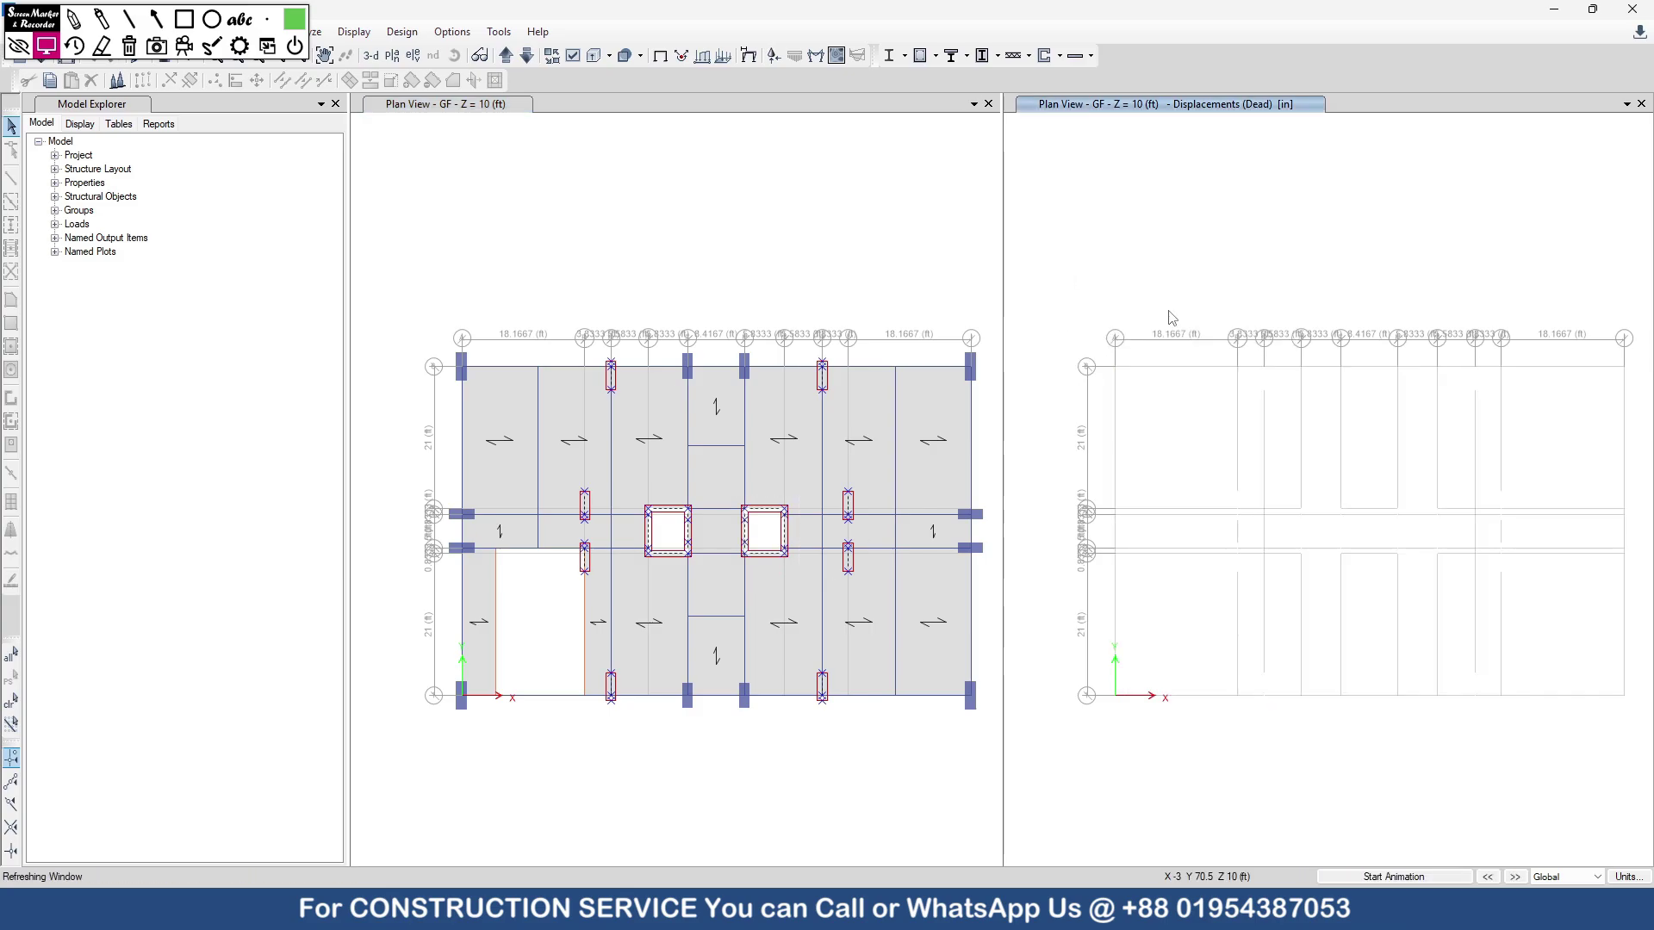
pyautogui.click(371, 55)
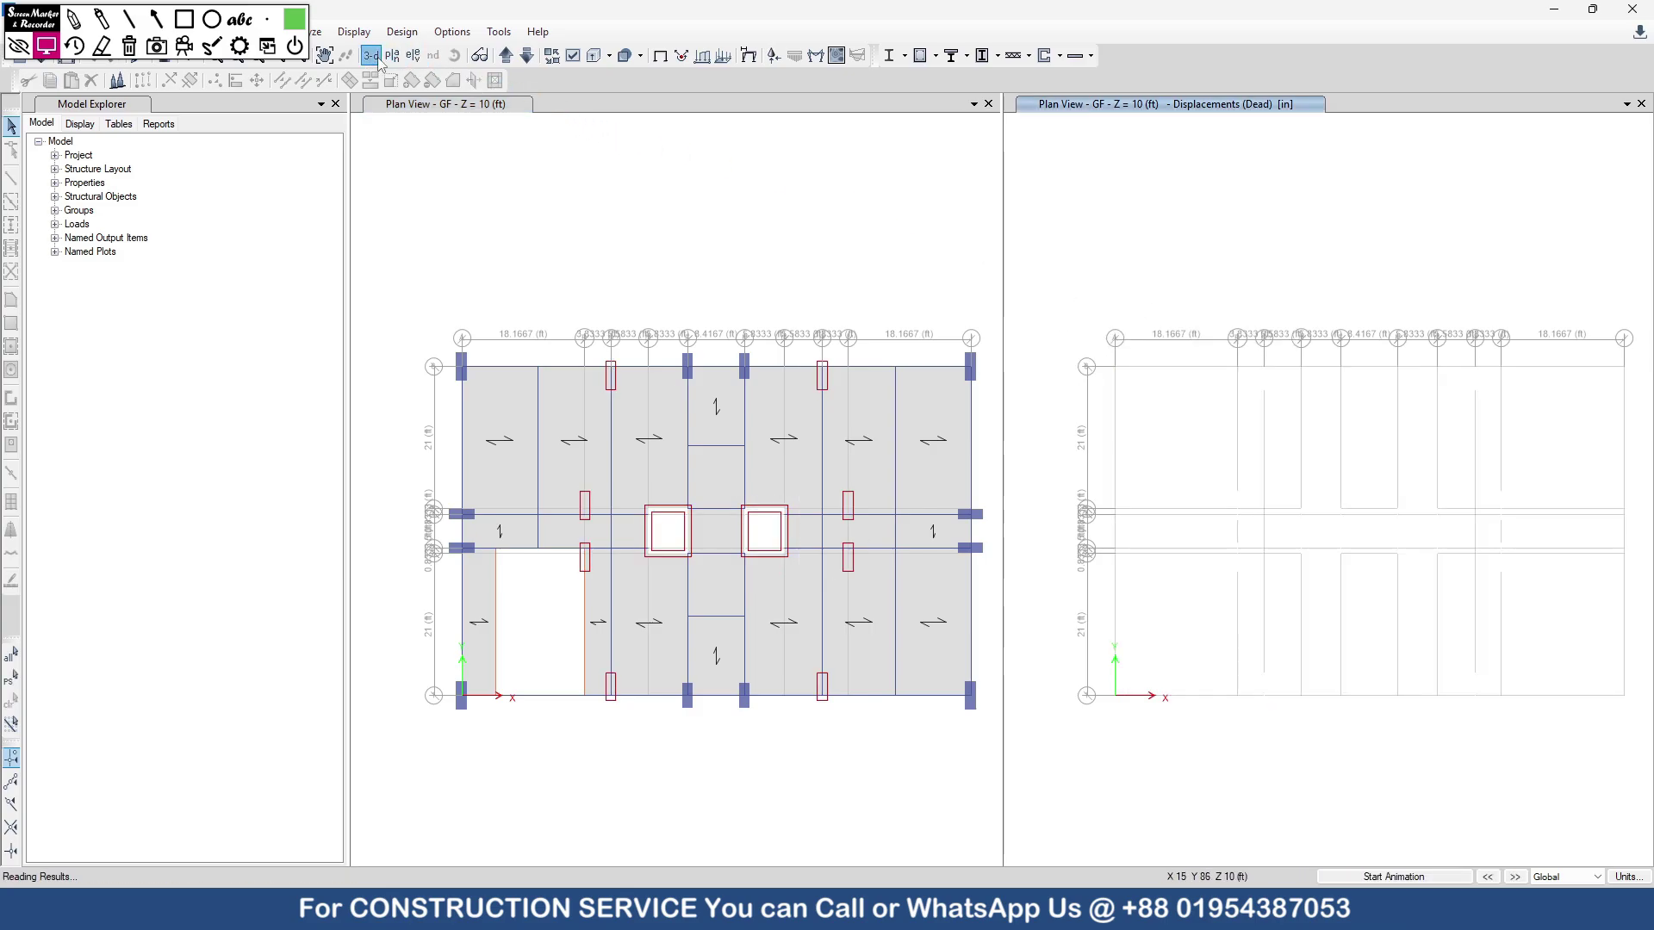
pyautogui.scroll(4, 1324, 806)
pyautogui.moveTo(1324, 806); pyautogui.dragTo(1240, 720, button='middle')
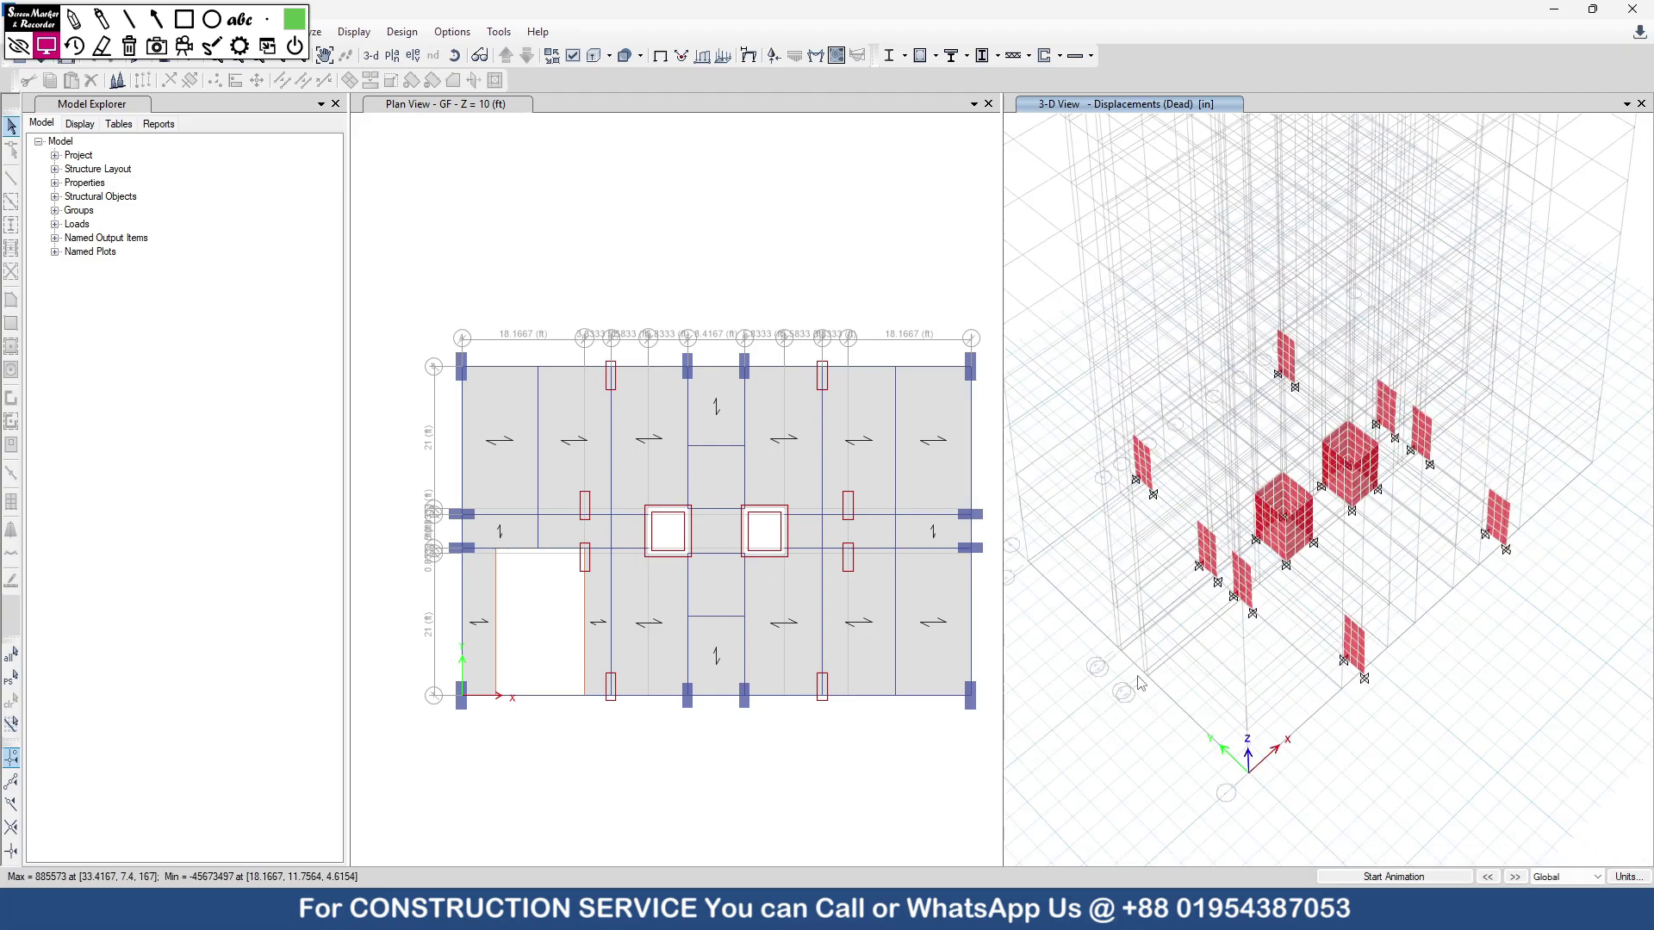
# - Display the Shear 2-2 force diagram with values for piers only, without frames, under load case EQX, step 1
pyautogui.click(358, 33)
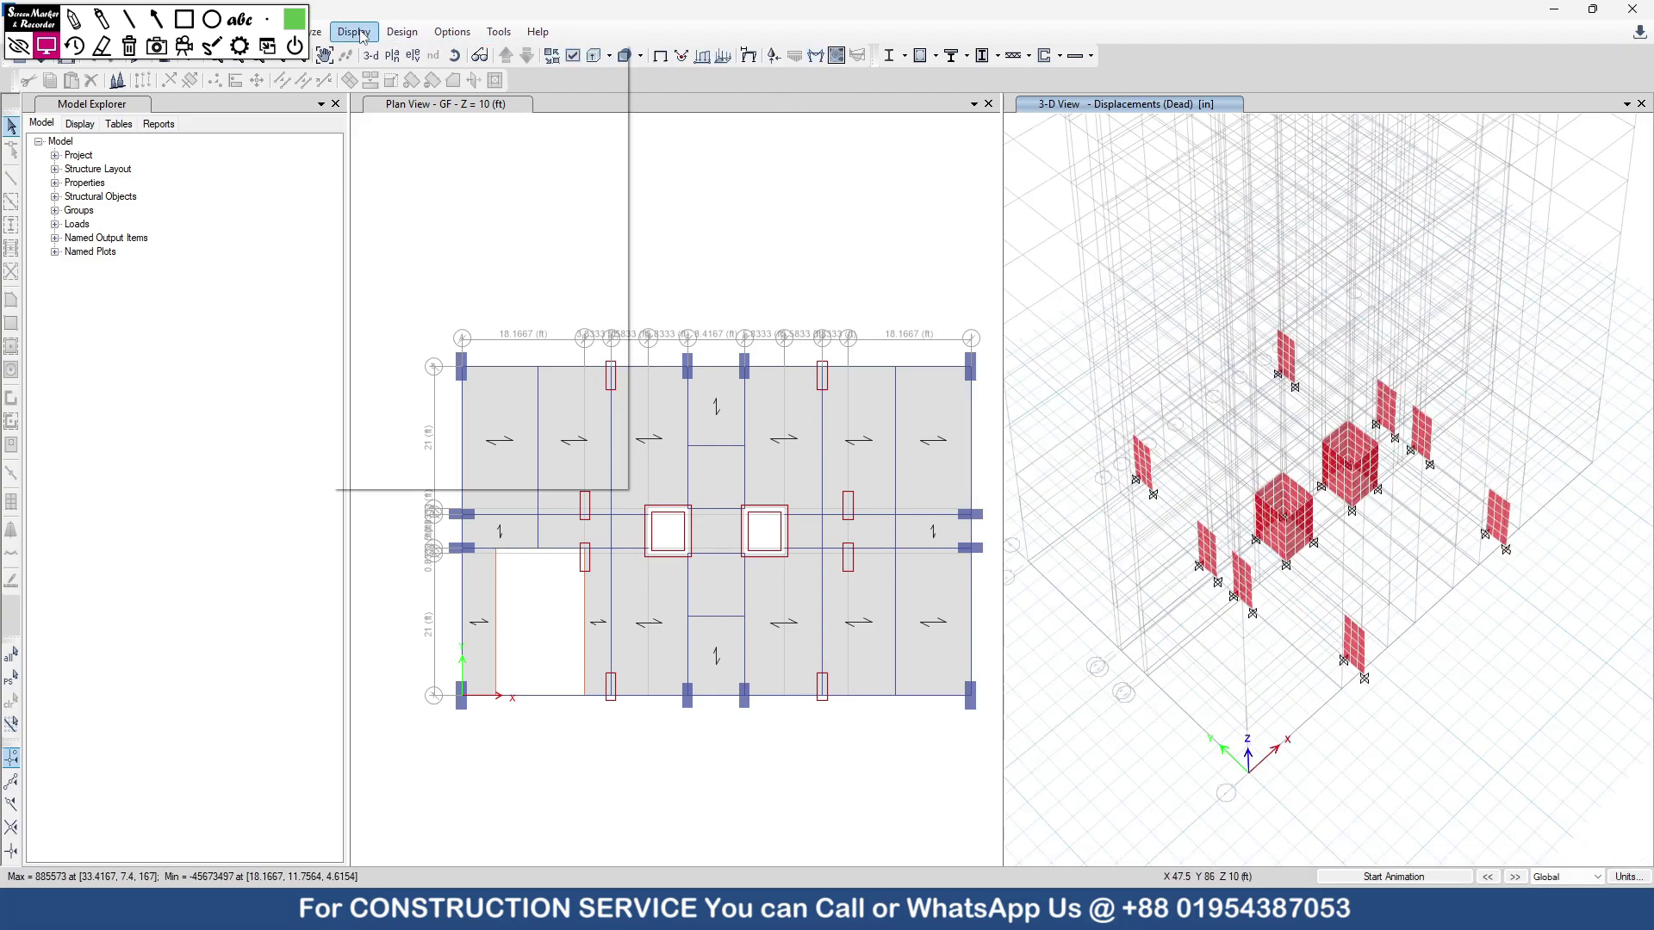
pyautogui.moveTo(426, 131)
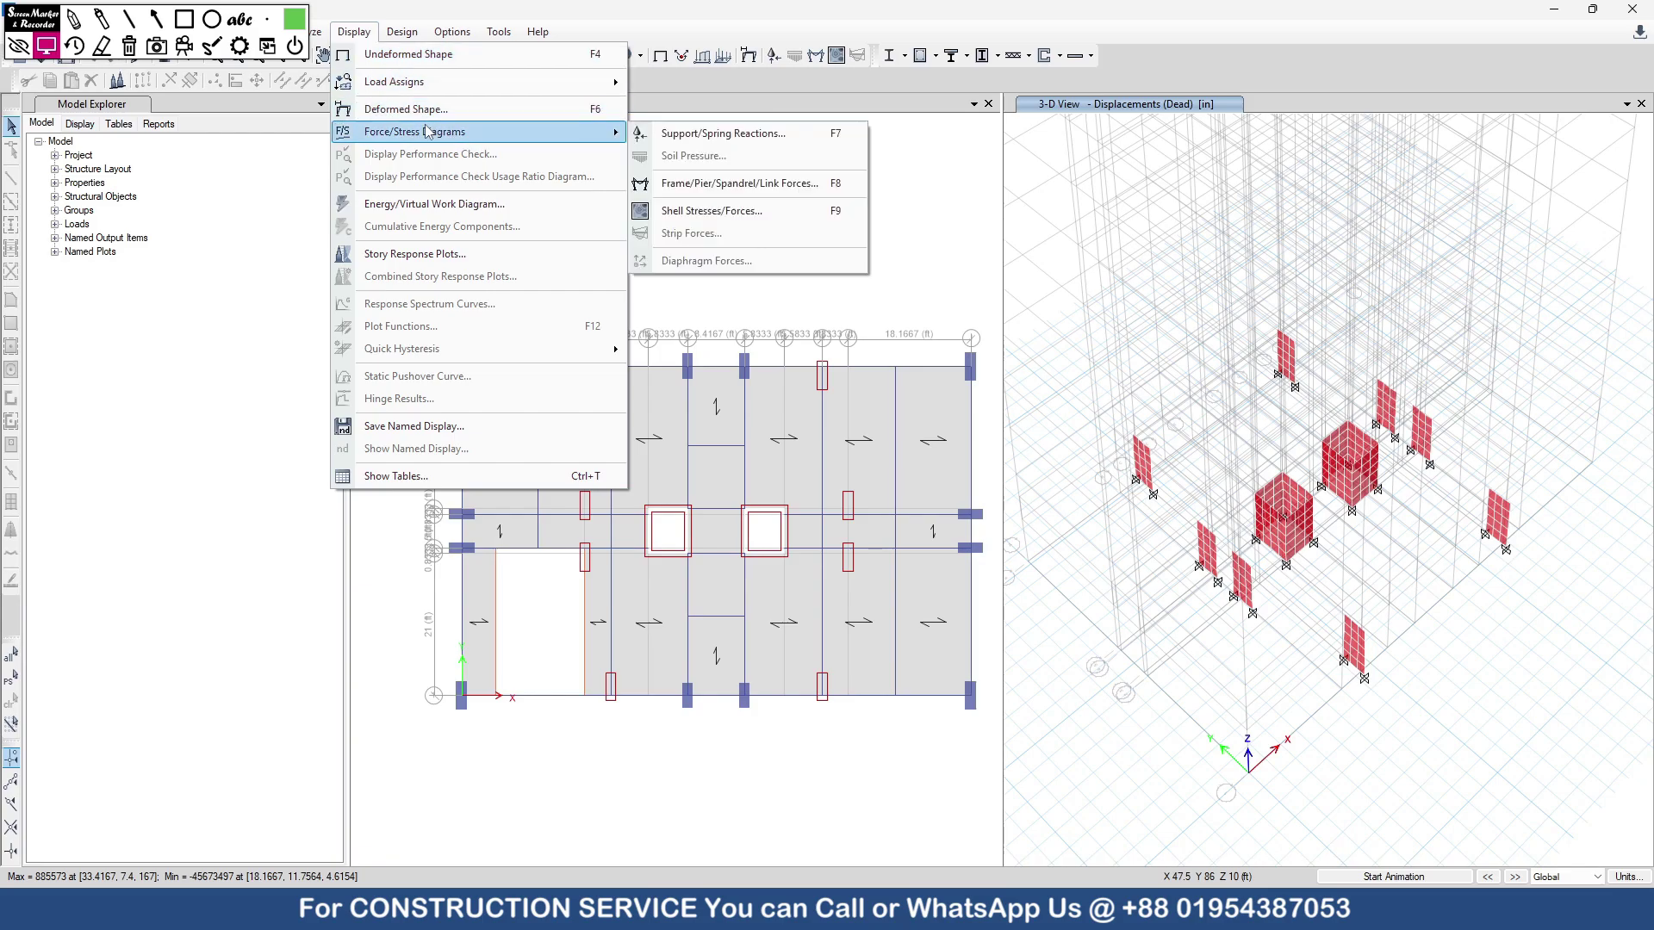
pyautogui.click(769, 183)
pyautogui.click(789, 314)
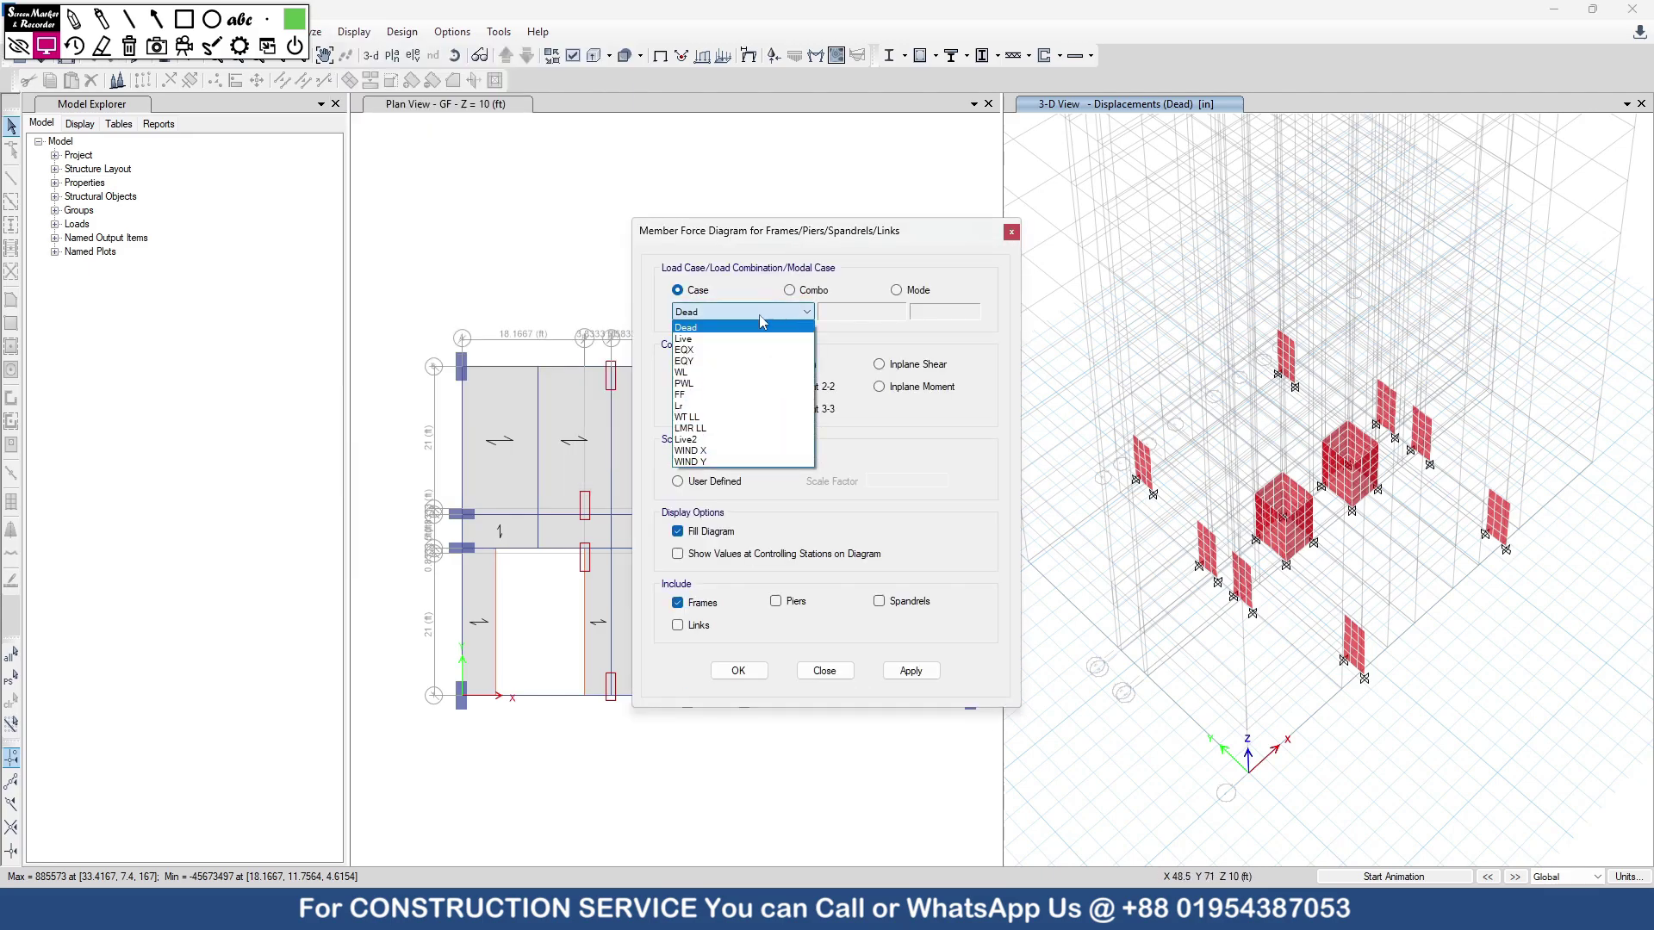
pyautogui.click(711, 349)
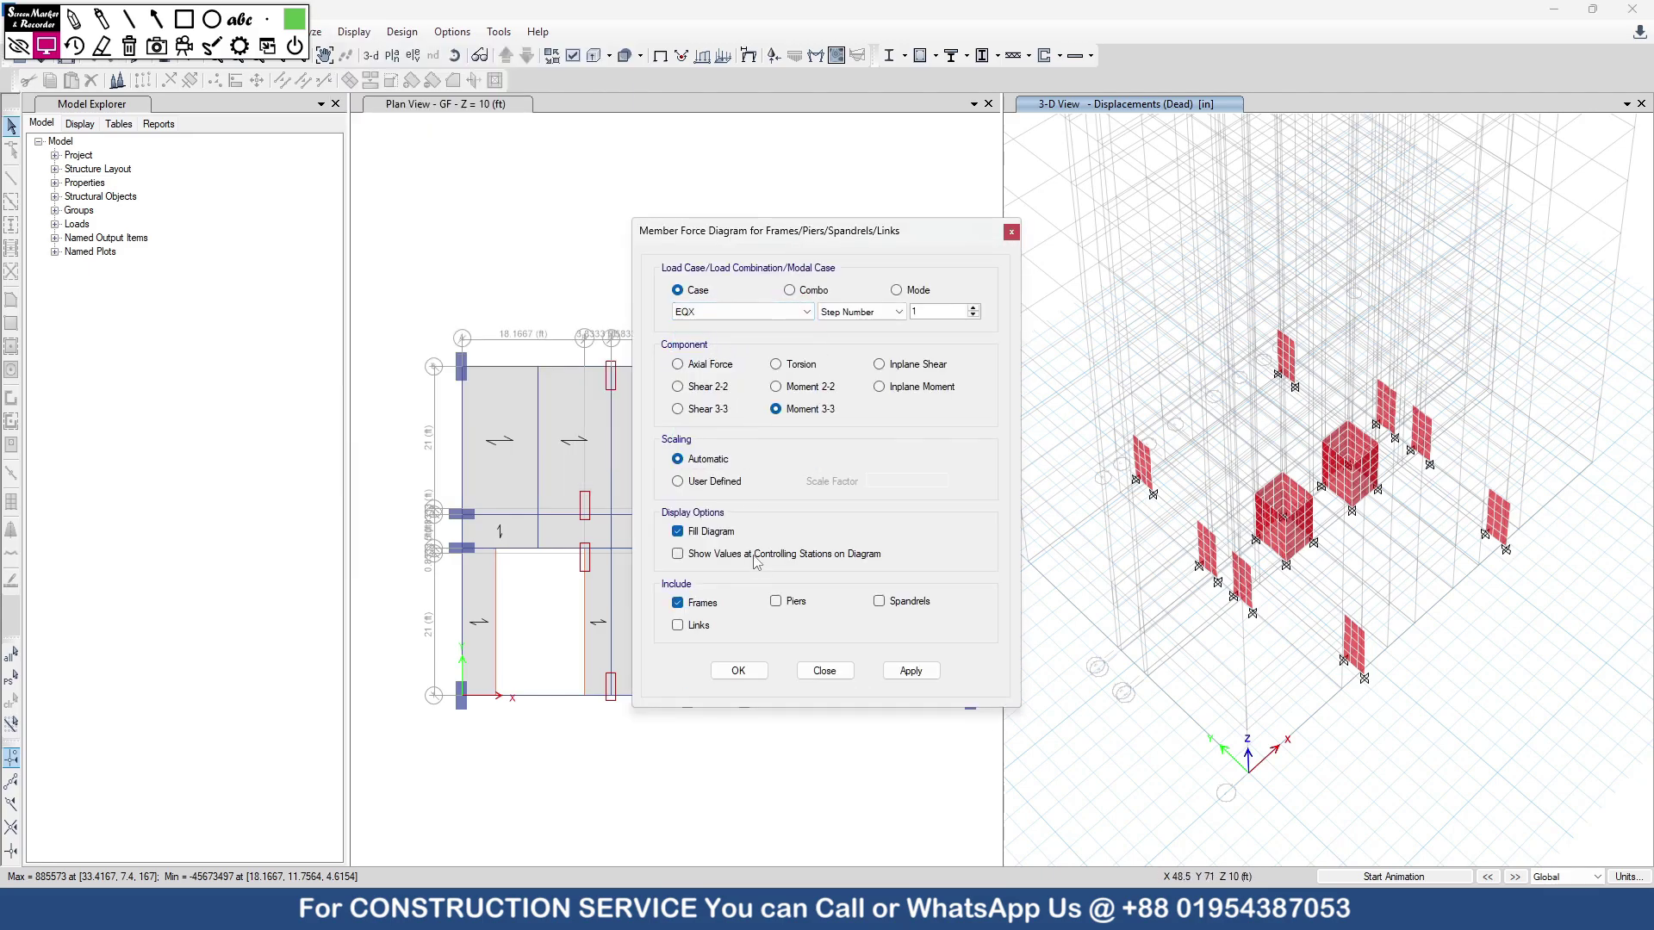
pyautogui.click(776, 601)
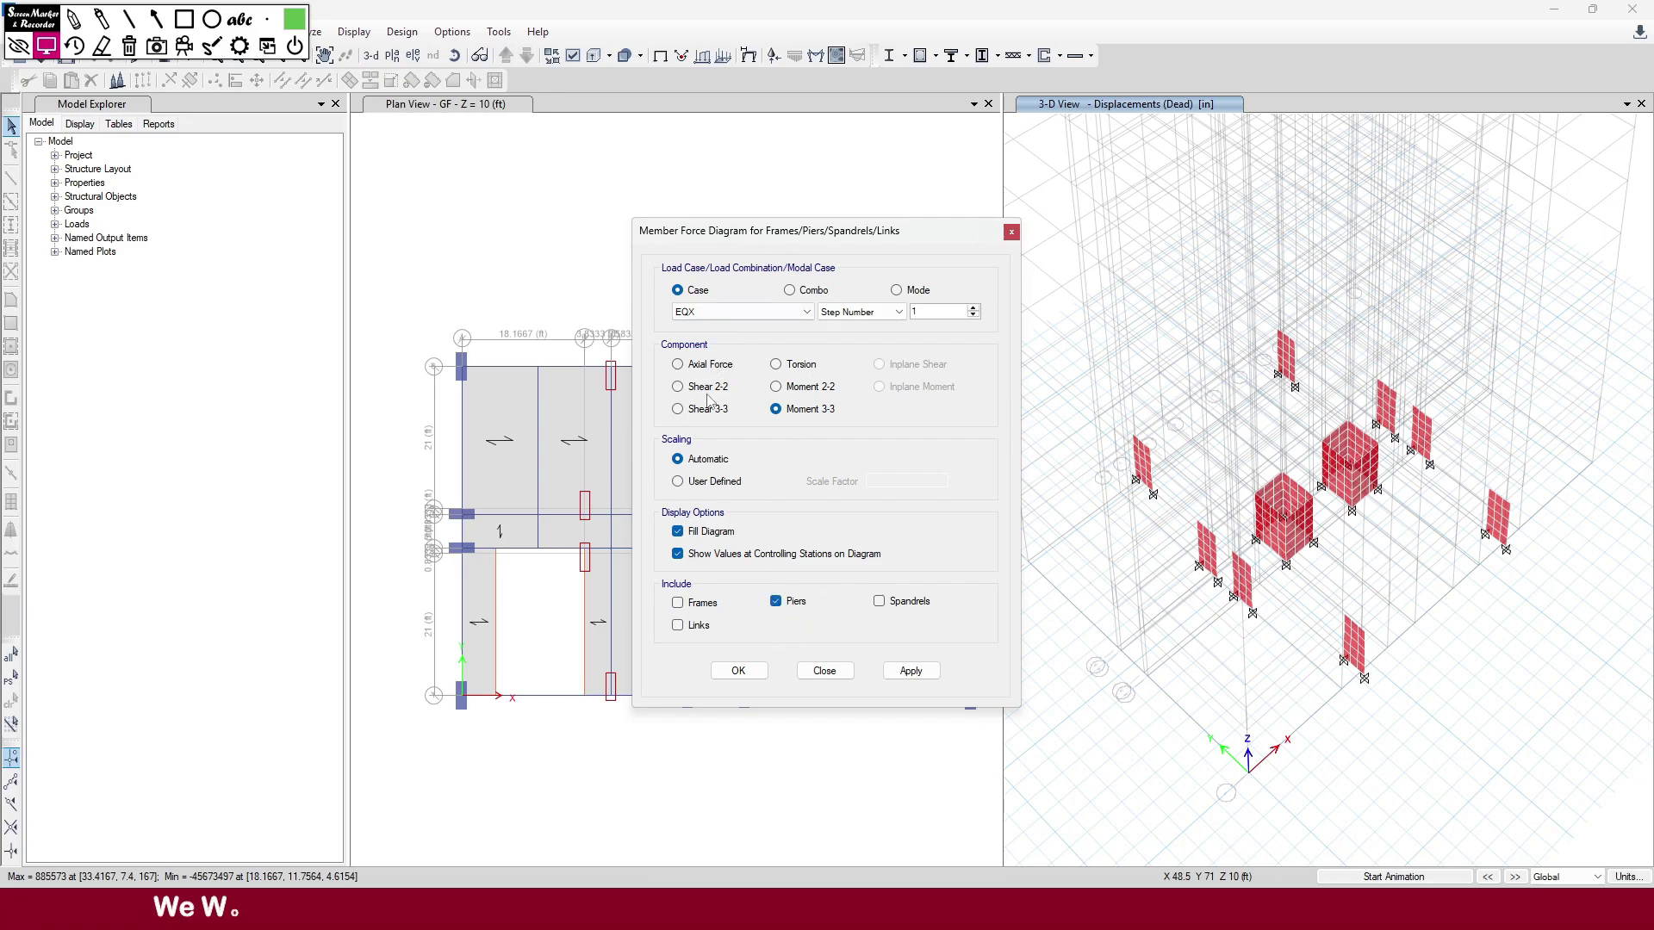
pyautogui.click(678, 387)
pyautogui.click(910, 671)
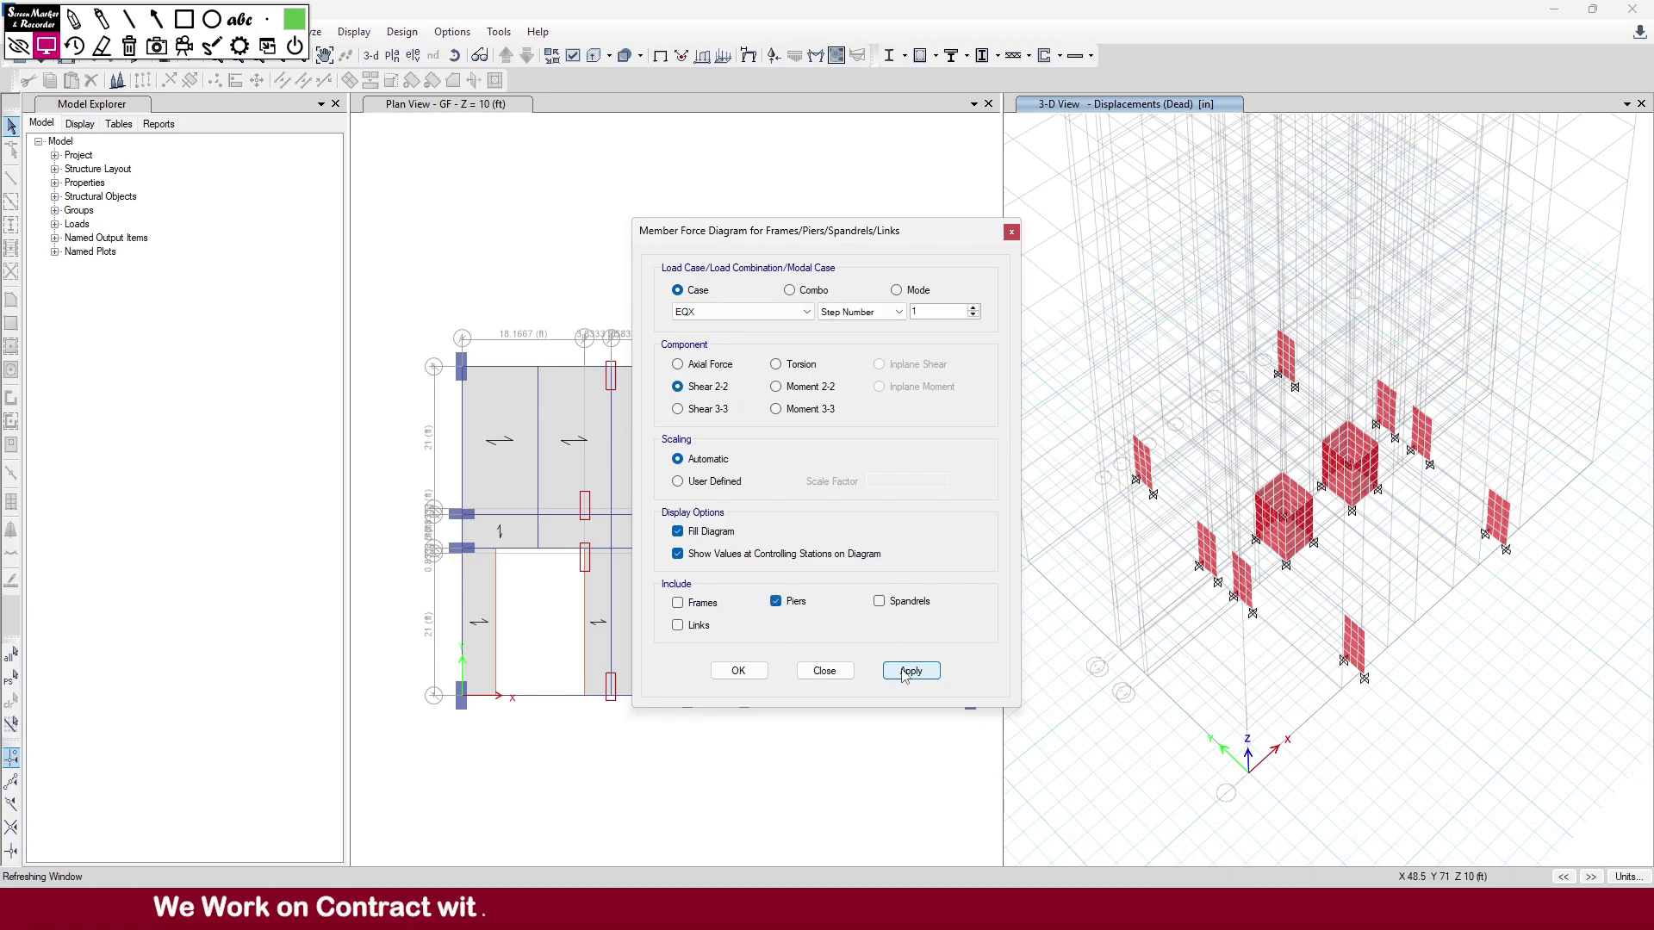
pyautogui.scroll(3, 1280, 518)
pyautogui.scroll(-5, 1281, 522)
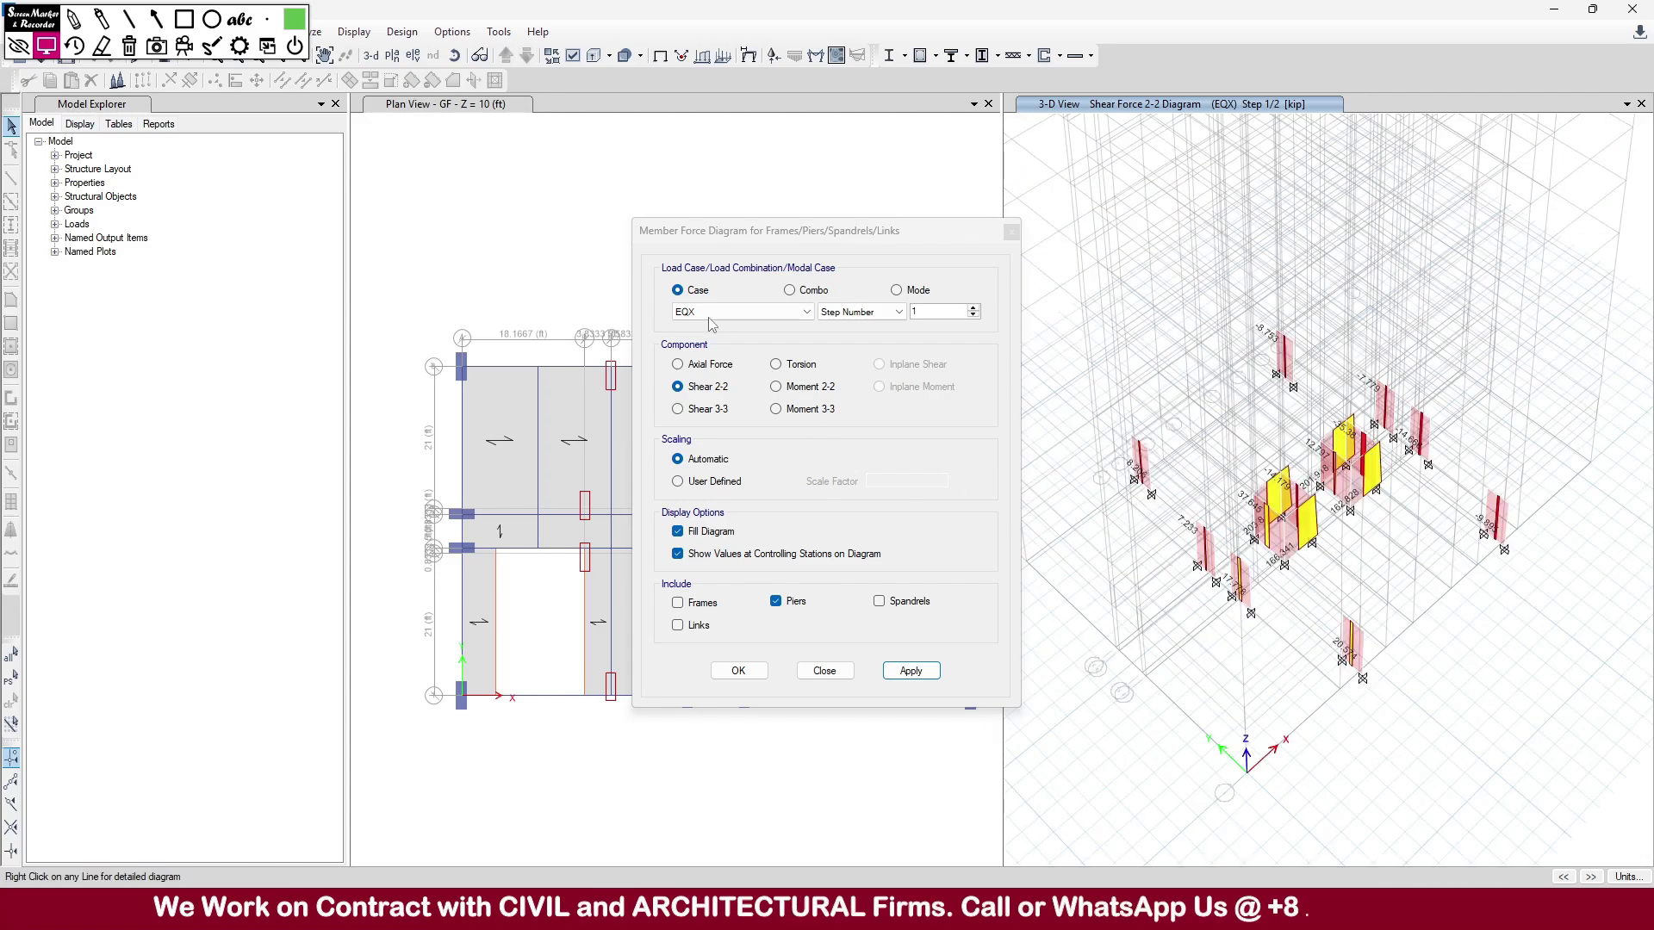
# - Compare the piers' Shear 2-2 and Shear 3-3 diagrams for load case EQY, ending on Shear 2-2
pyautogui.click(758, 312)
pyautogui.click(702, 366)
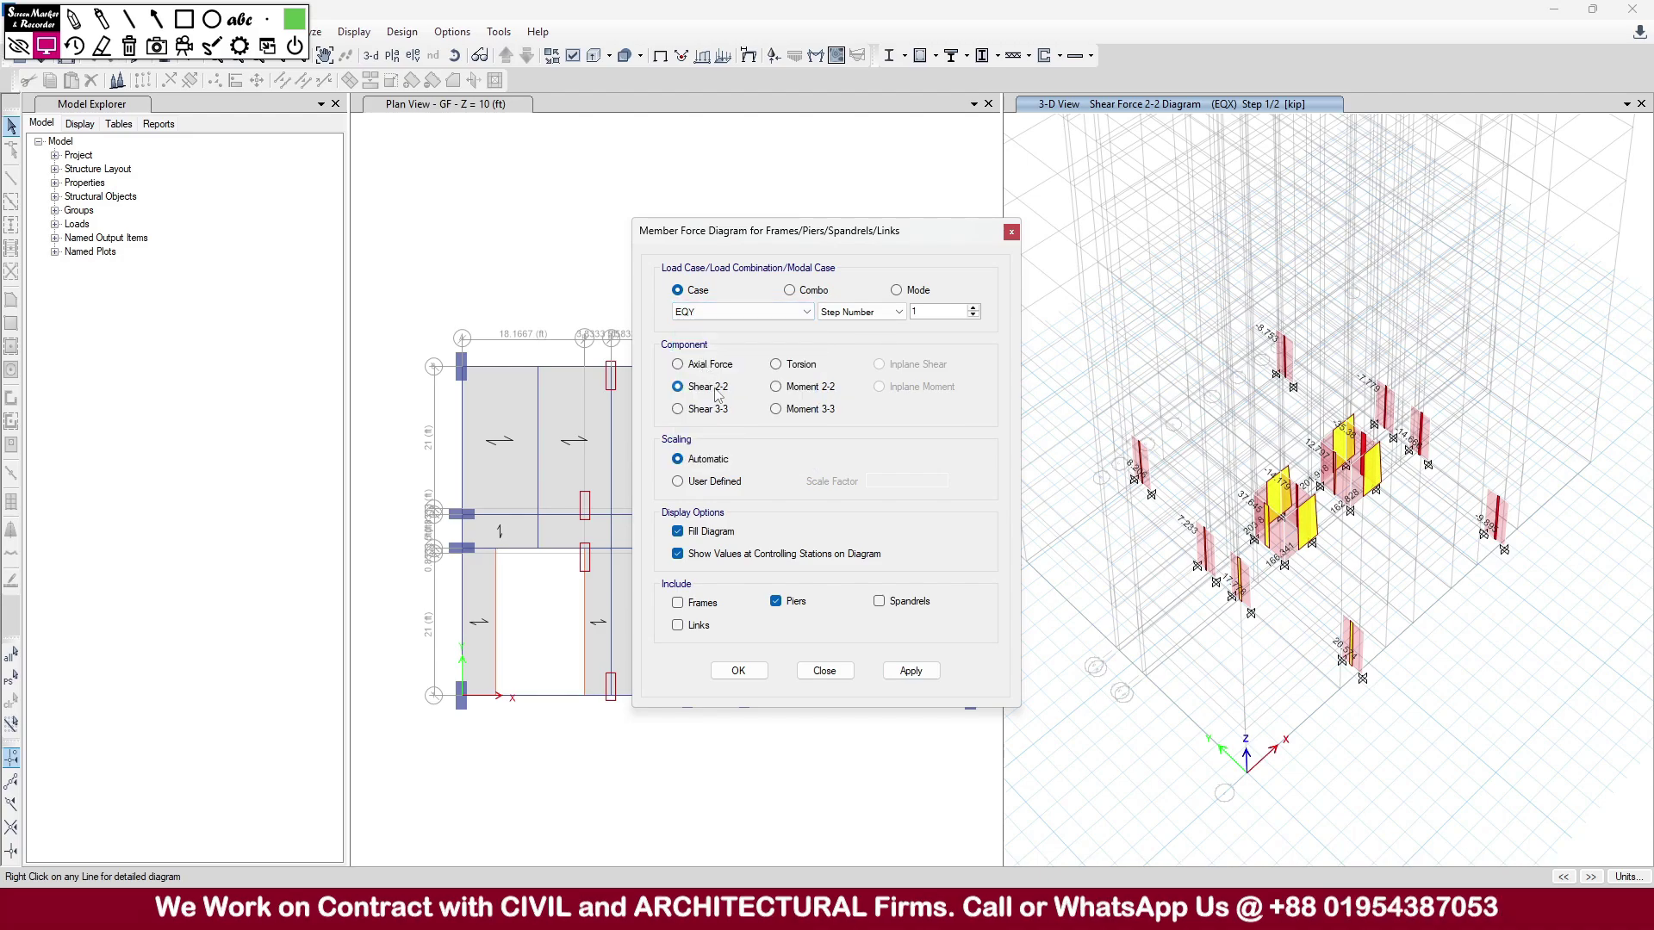
pyautogui.click(911, 670)
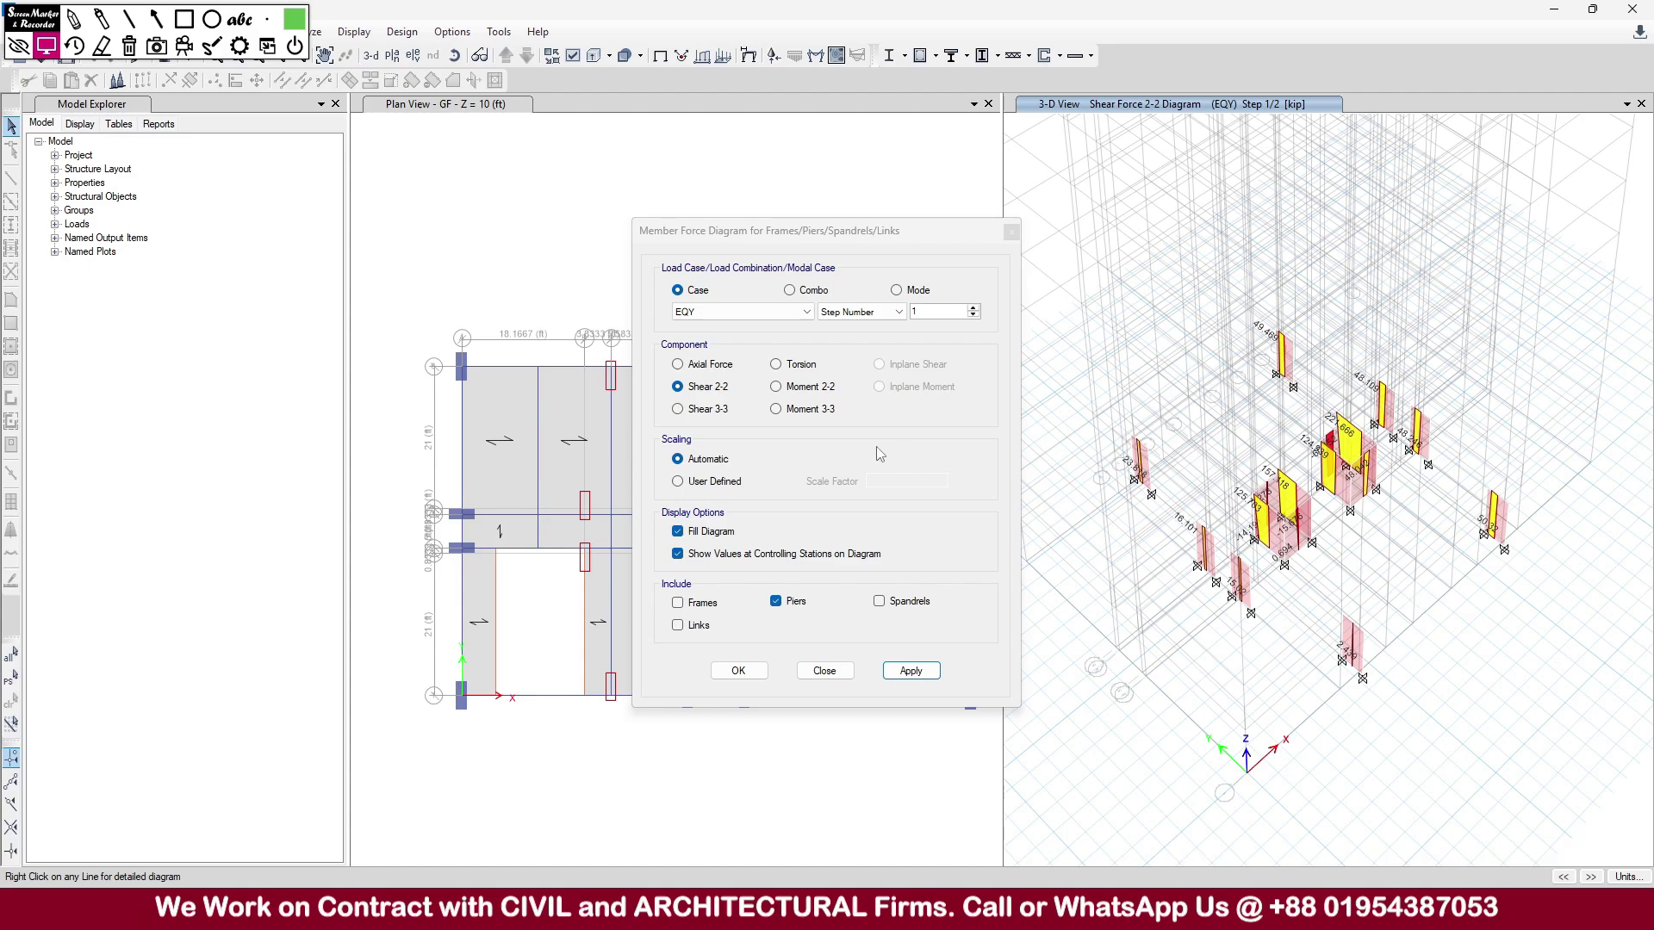
pyautogui.click(705, 410)
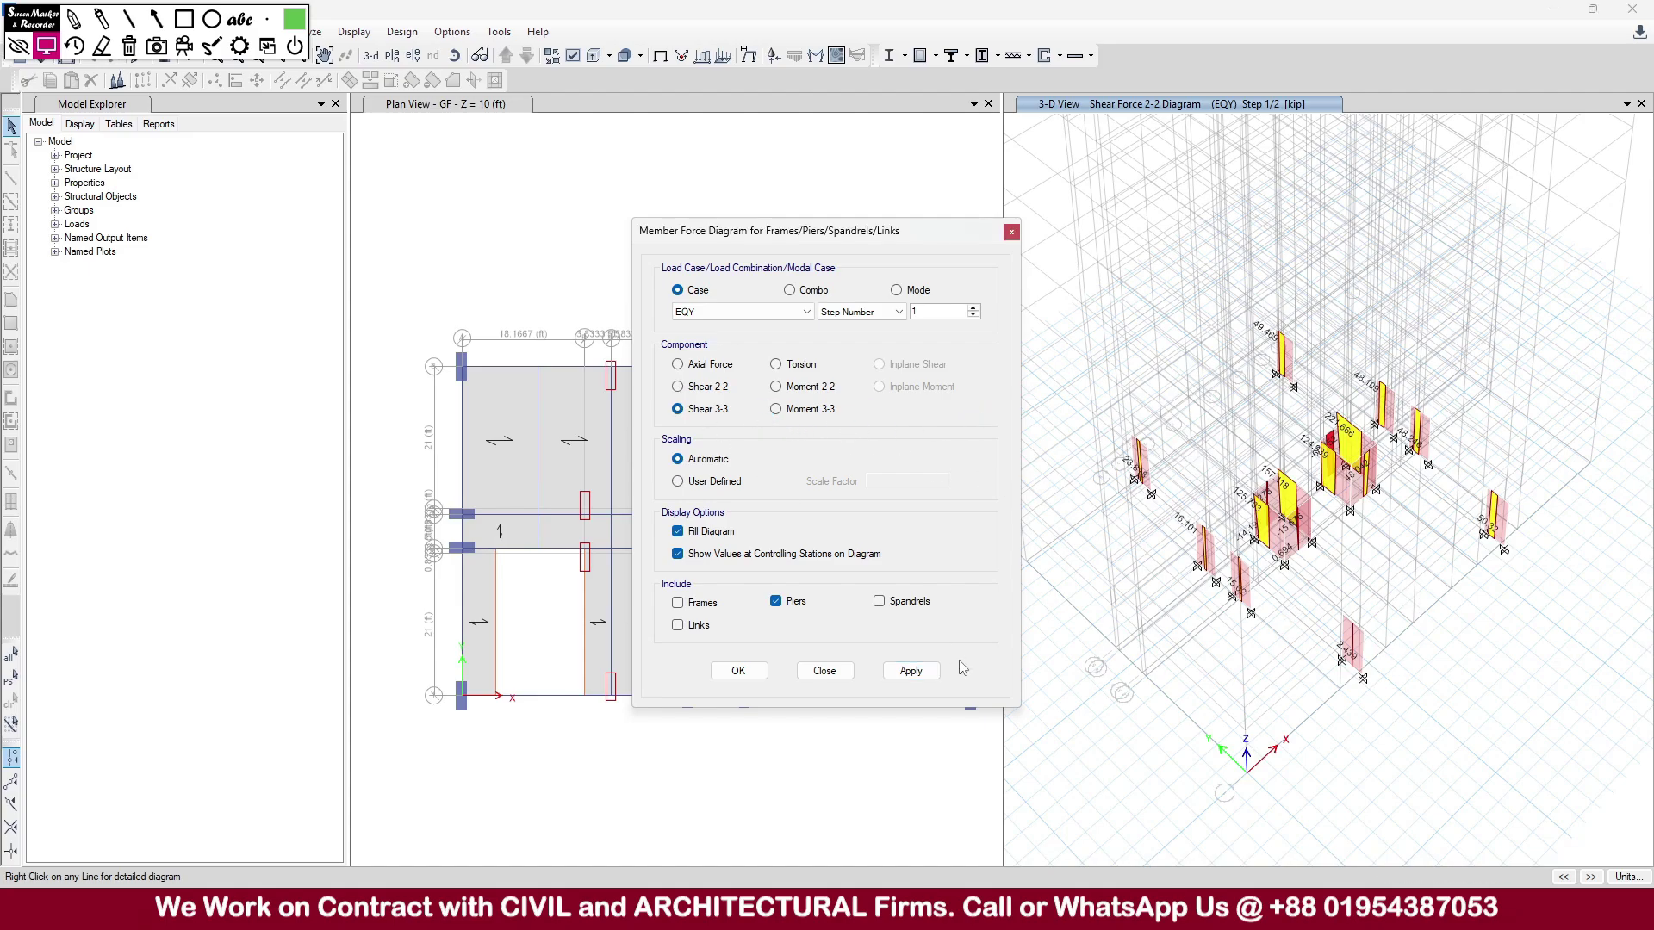
pyautogui.click(928, 682)
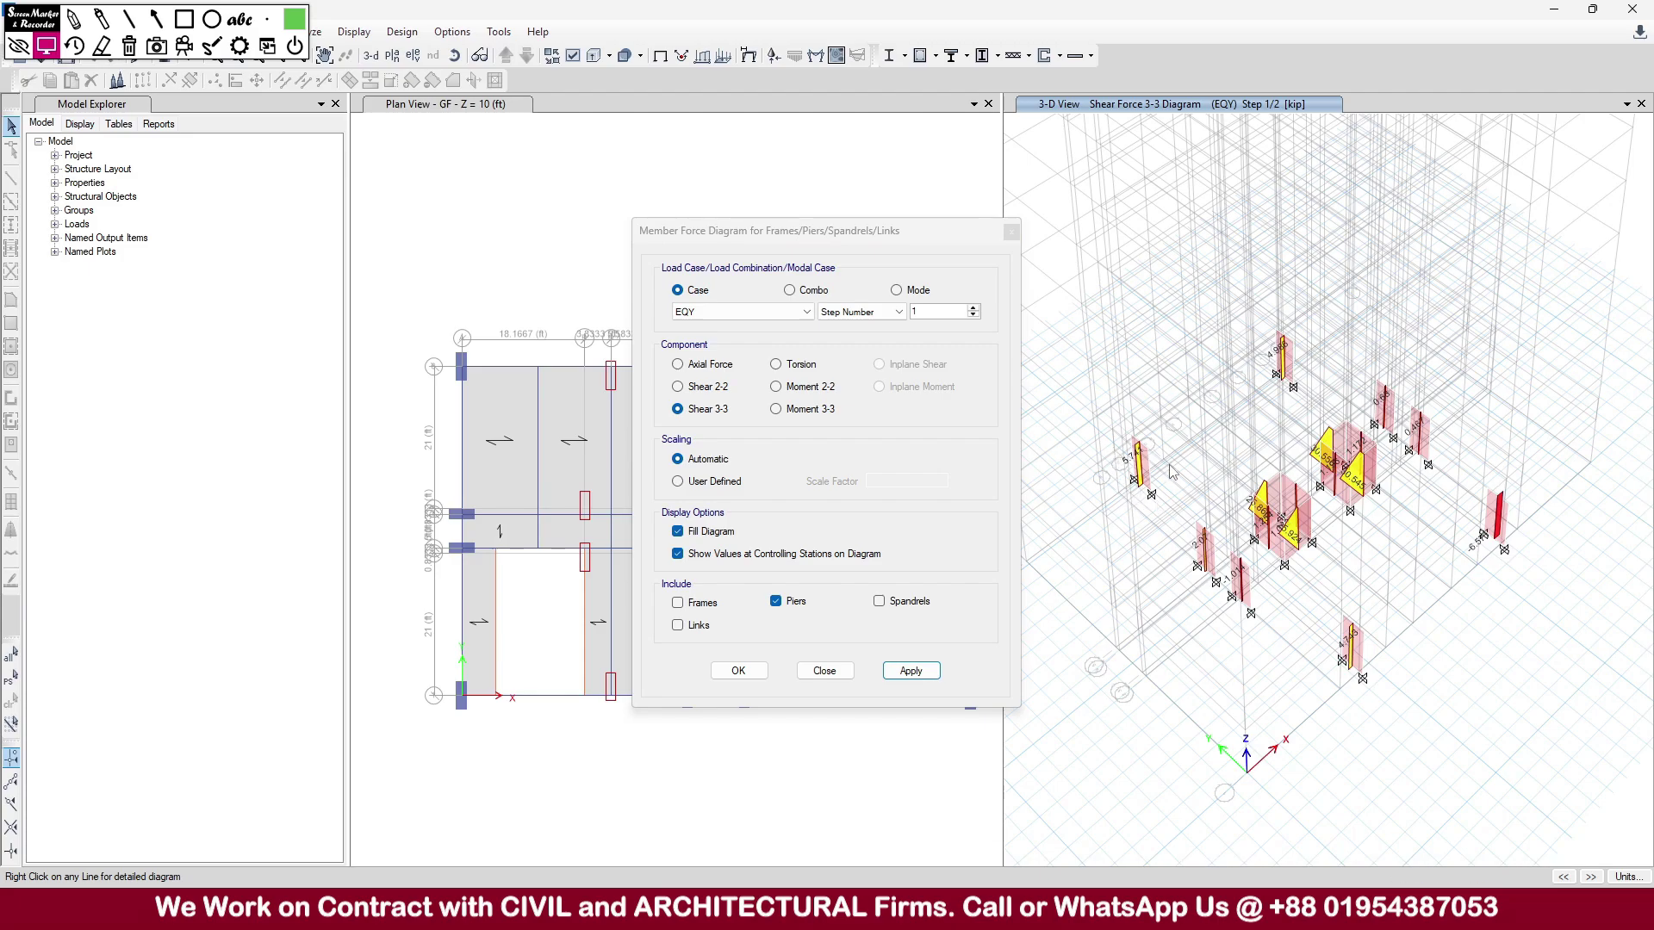
pyautogui.click(707, 394)
pyautogui.click(910, 670)
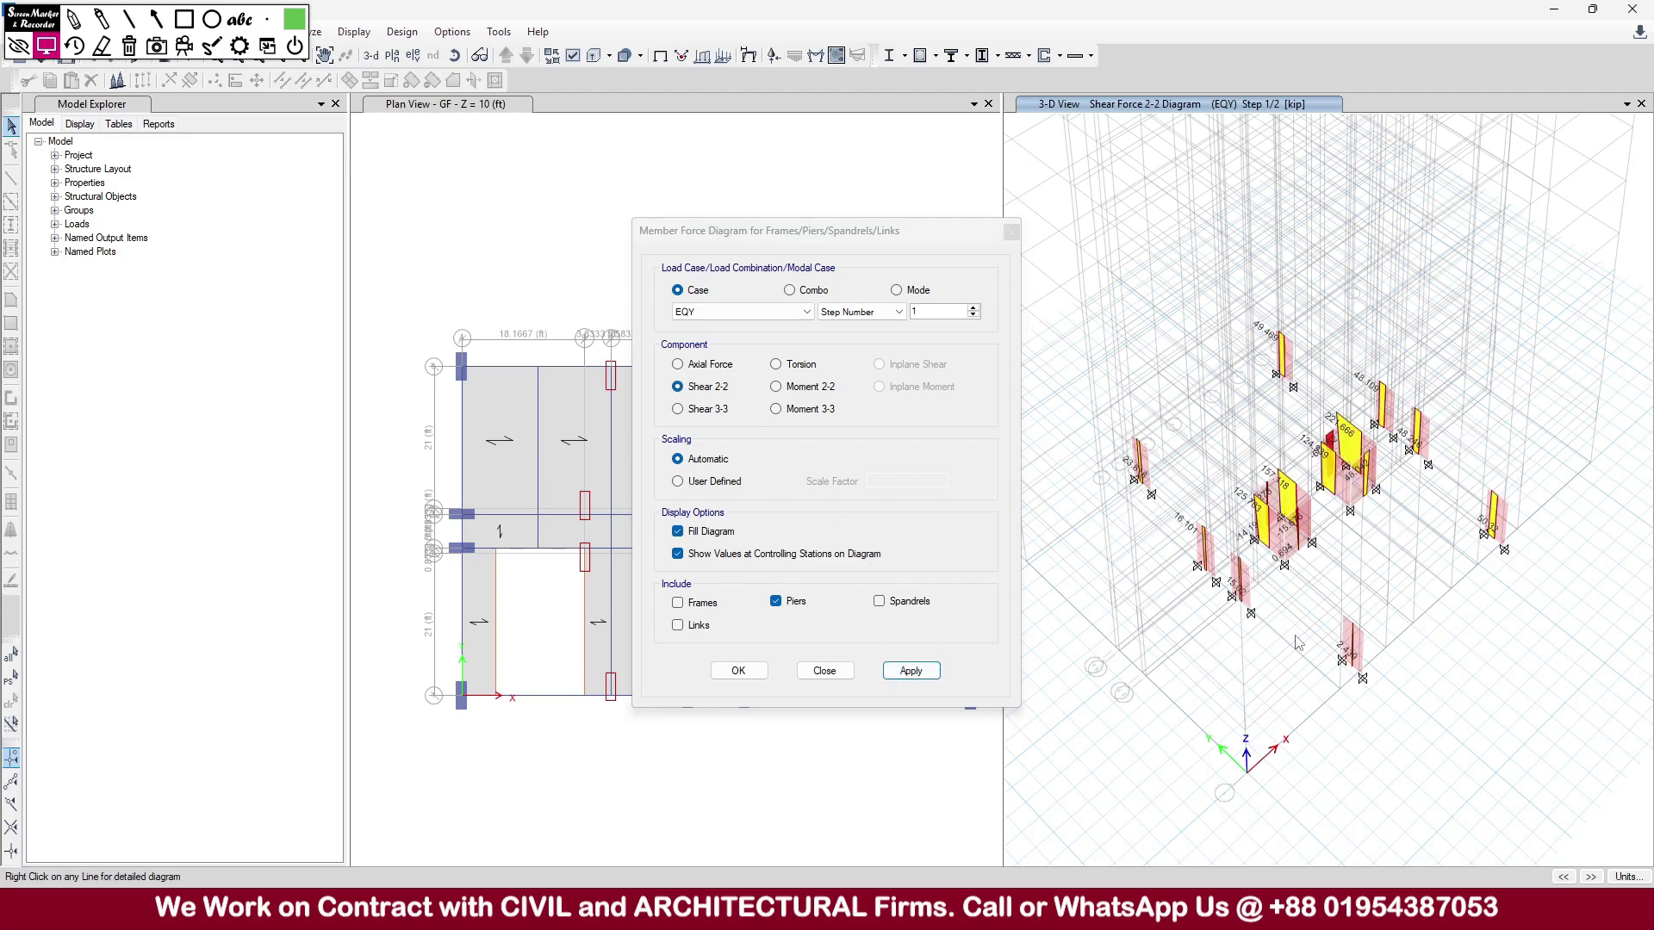
# - Return the pier Shear 2-2 diagram to load case EQX and close the member force diagram settings
pyautogui.click(741, 312)
pyautogui.click(716, 357)
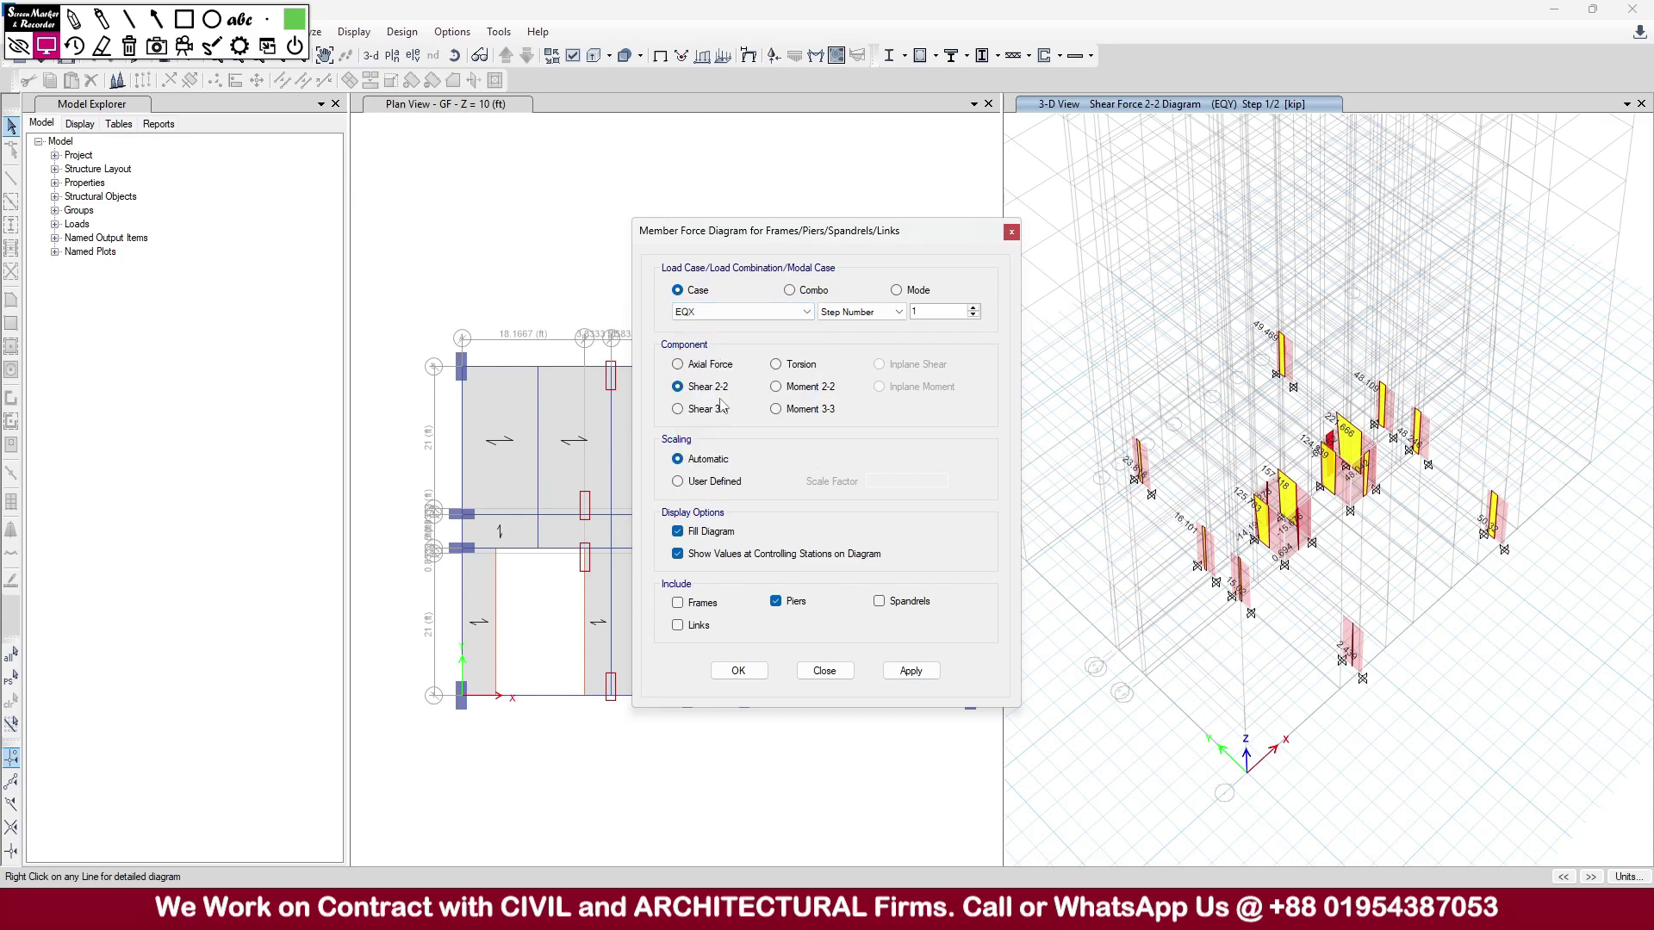
pyautogui.click(913, 677)
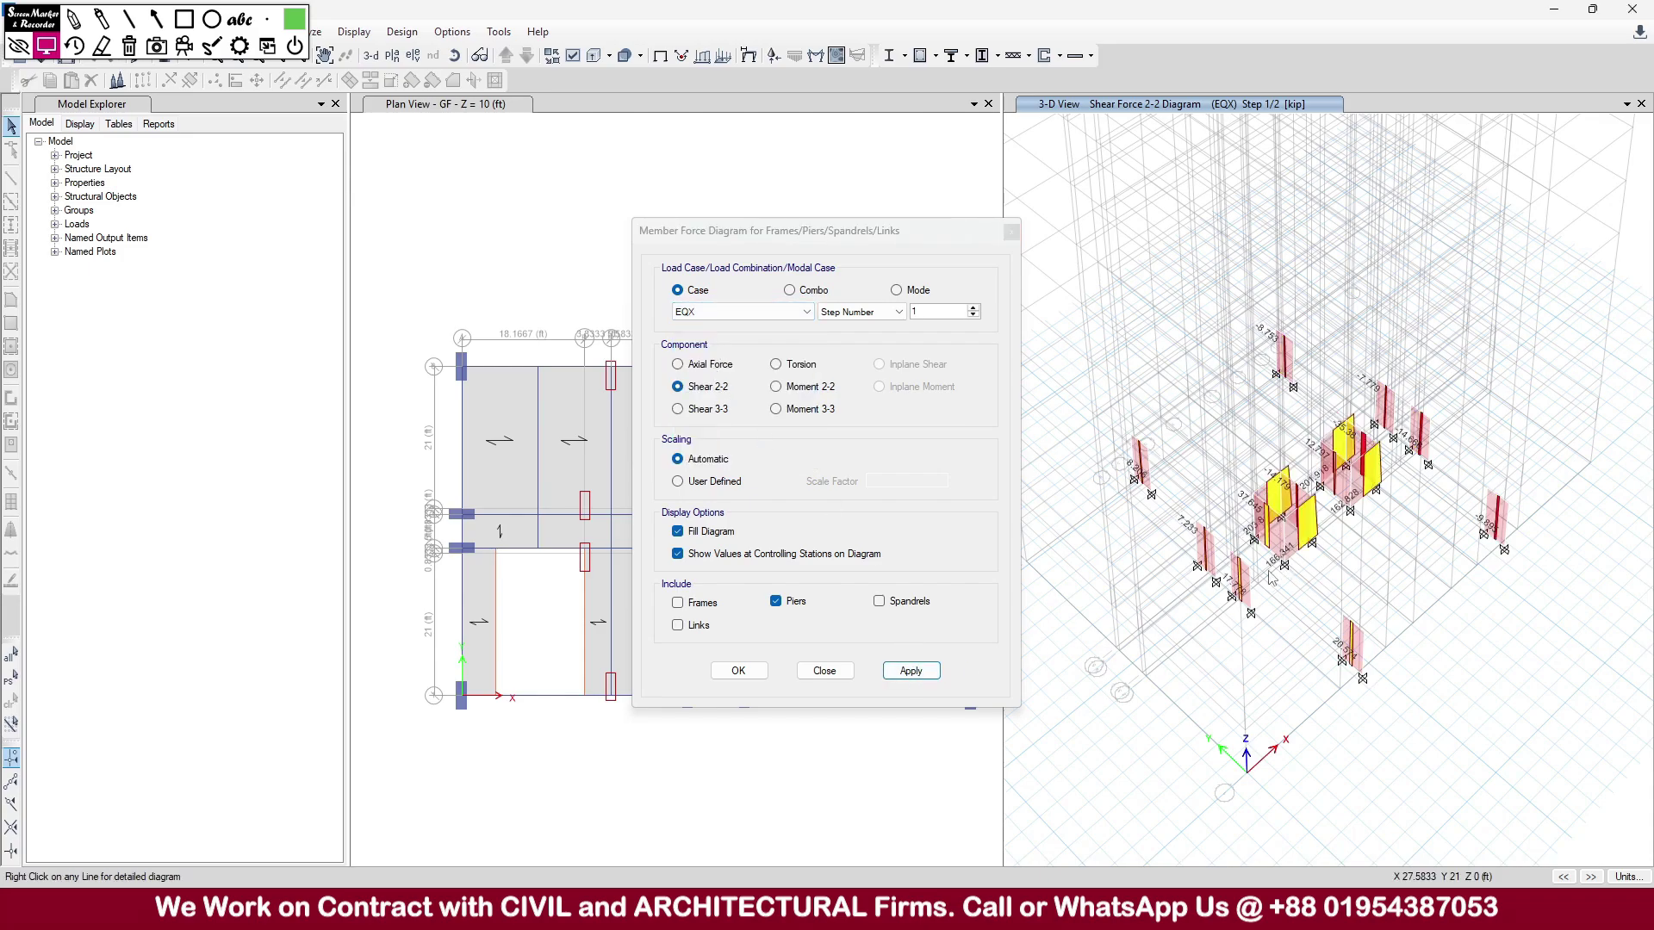
pyautogui.click(1012, 234)
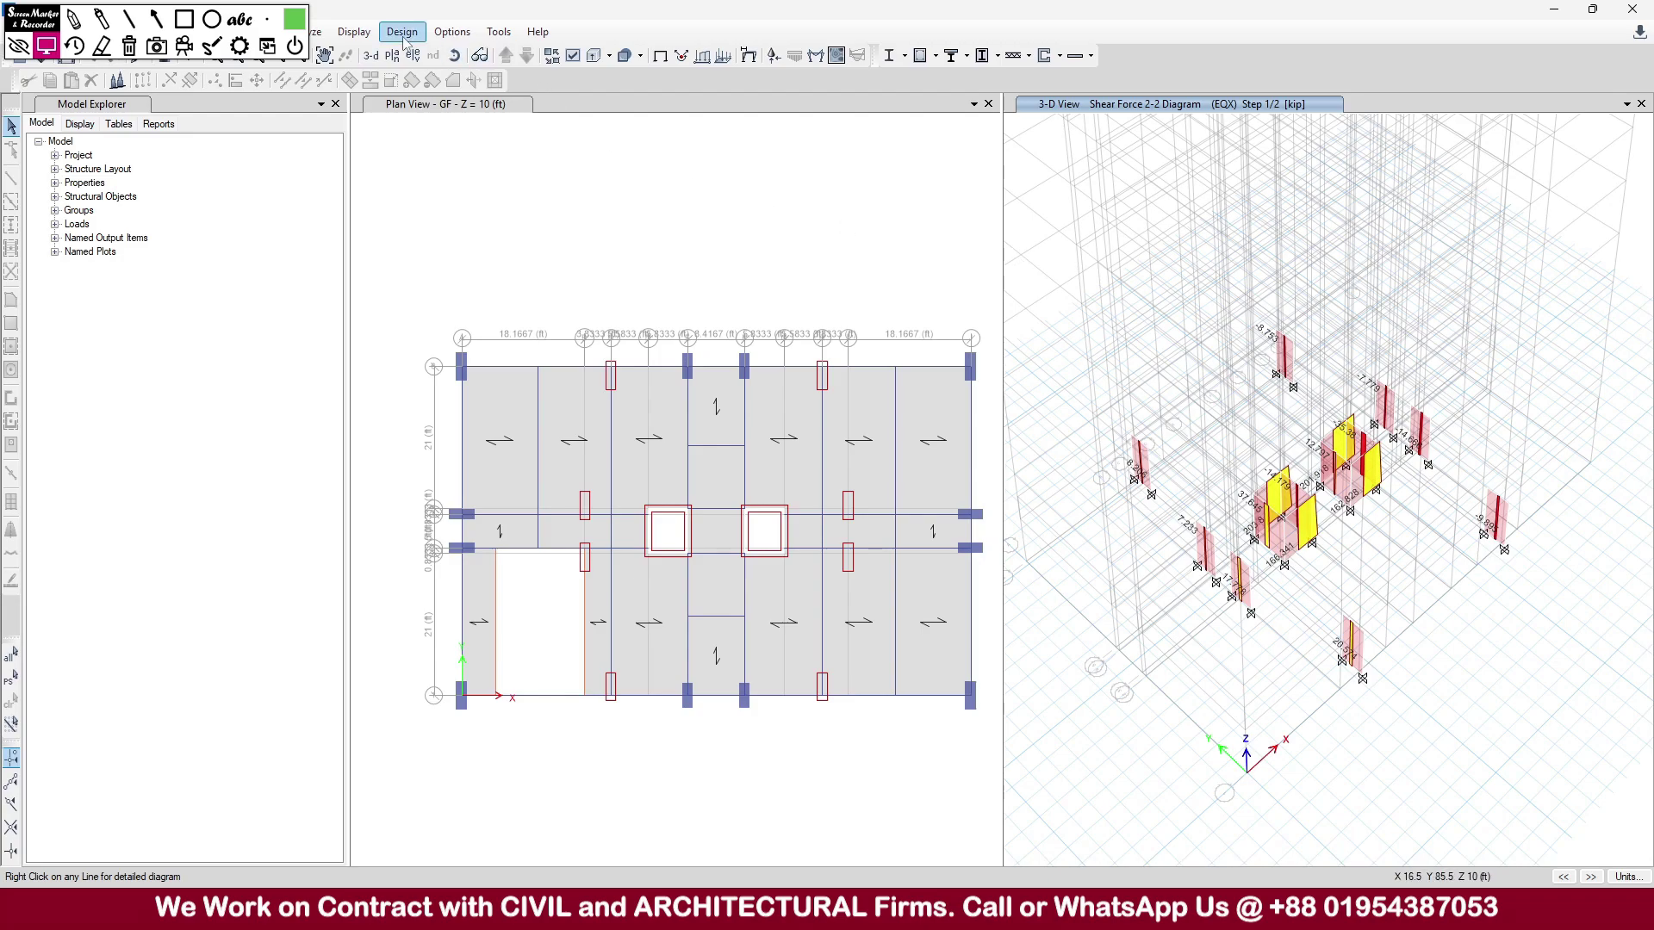
# - In the results tables selection, deselect Base Reactions and select the Pier Forces table under Wall Output
pyautogui.click(337, 33)
pyautogui.click(416, 477)
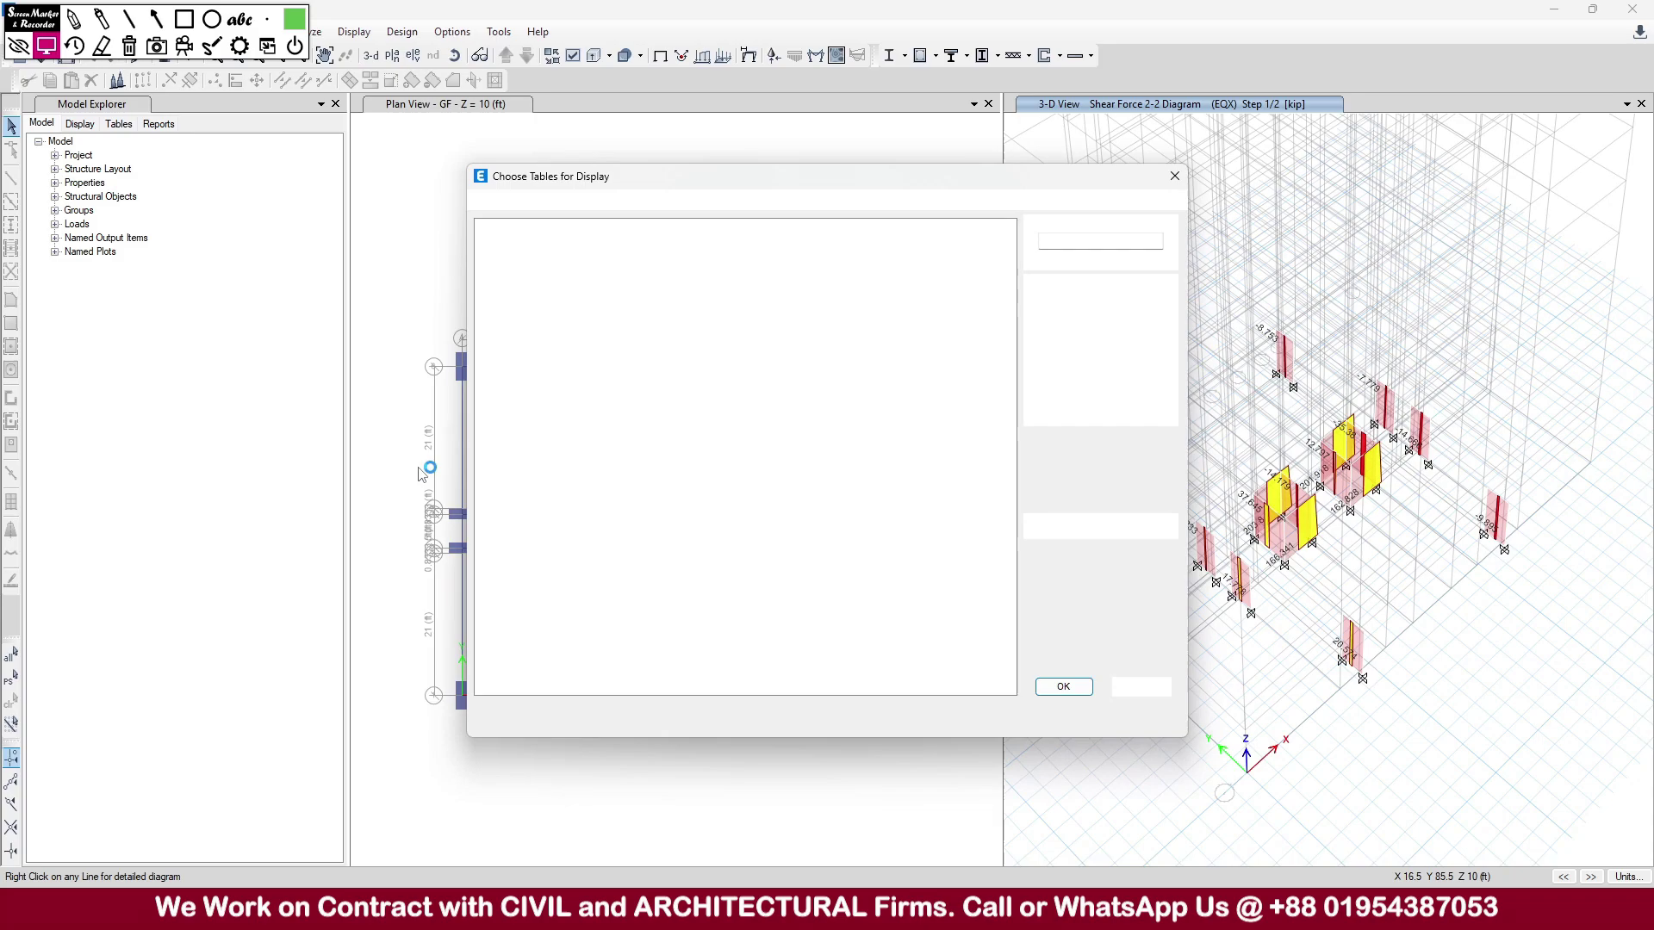
pyautogui.click(497, 448)
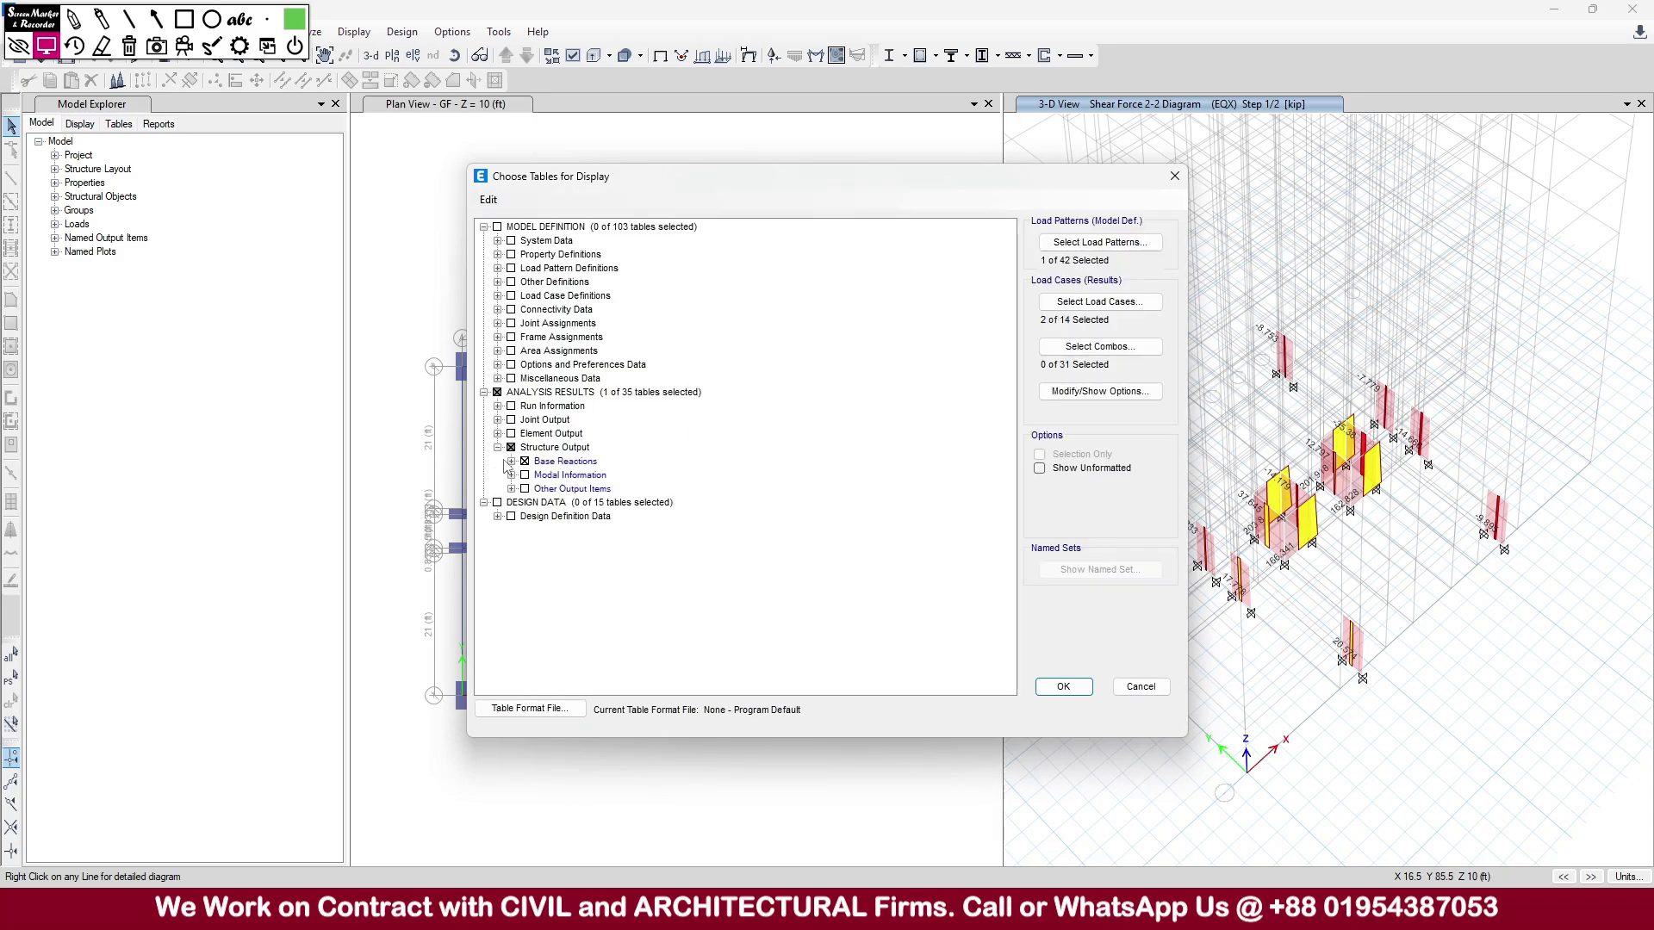
pyautogui.click(524, 462)
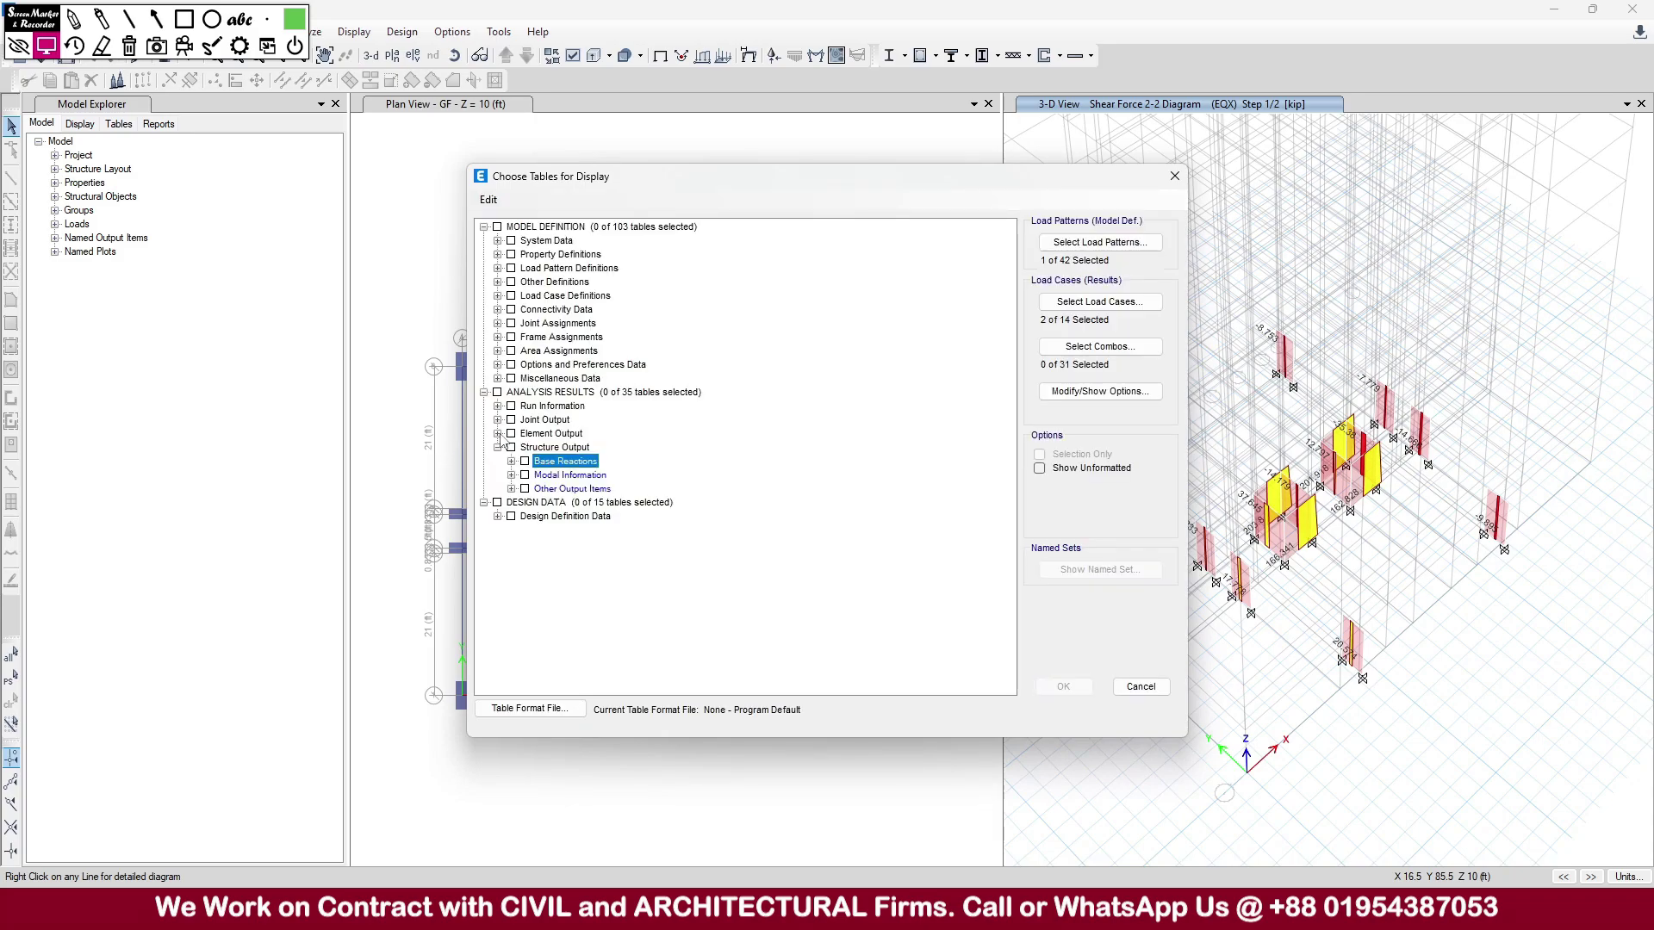
pyautogui.click(498, 448)
pyautogui.click(497, 434)
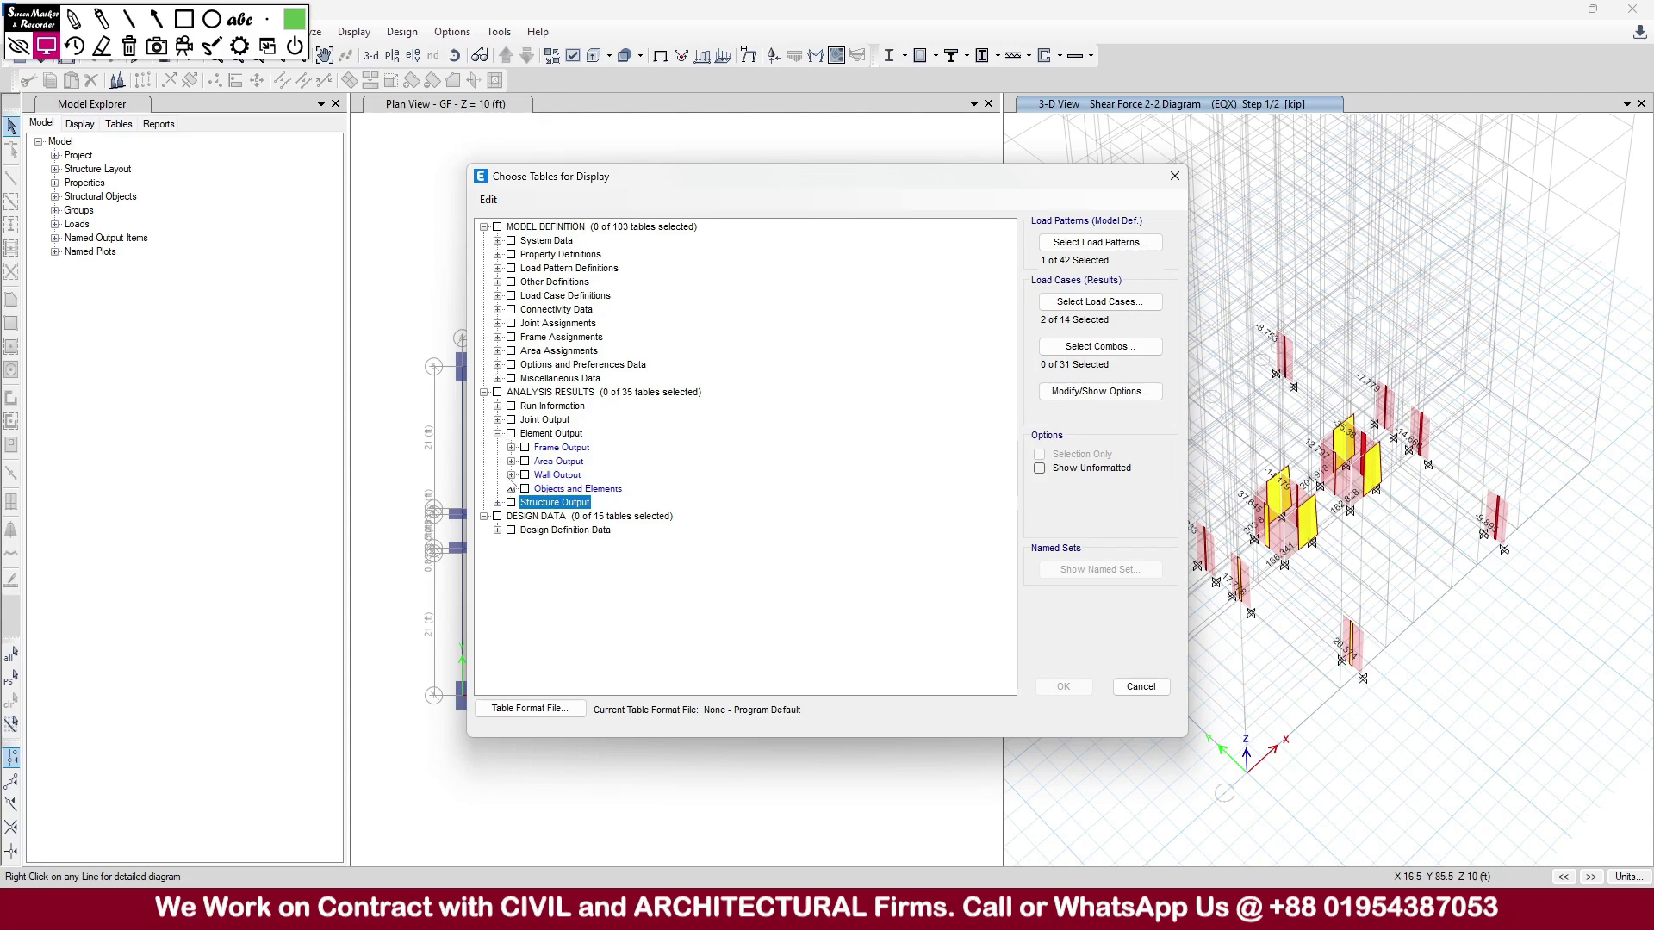
pyautogui.click(510, 476)
pyautogui.click(538, 489)
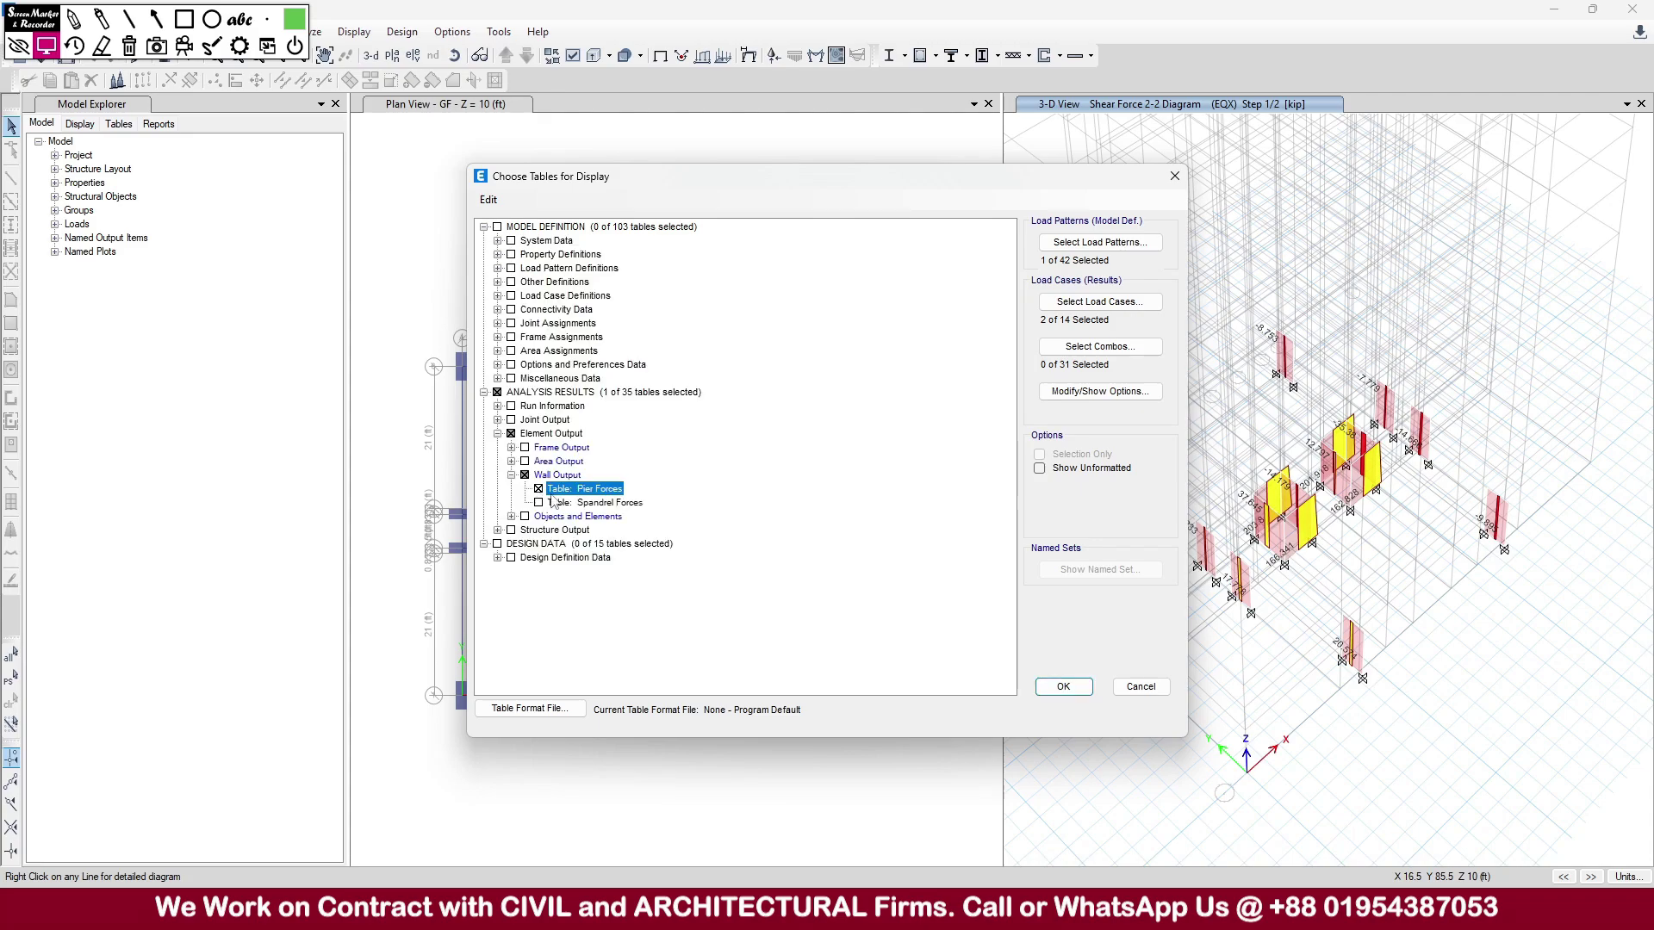
# - Clear the load pattern selection, keep only load case EQX, and display the Pier Forces table
pyautogui.click(1090, 246)
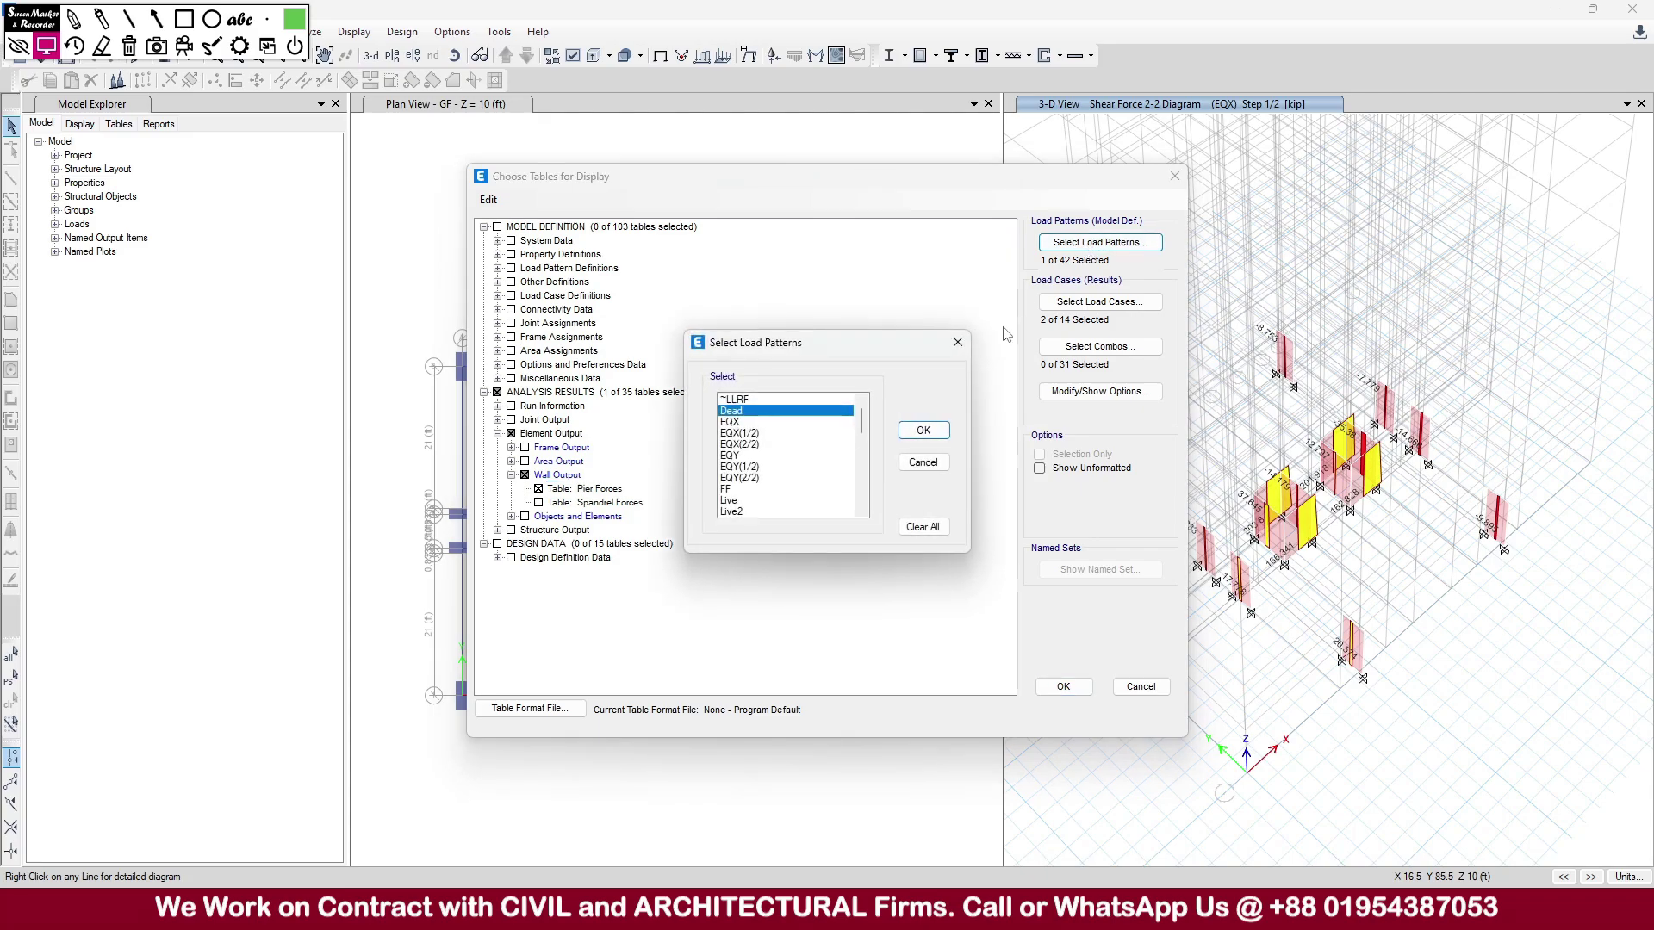
pyautogui.click(922, 430)
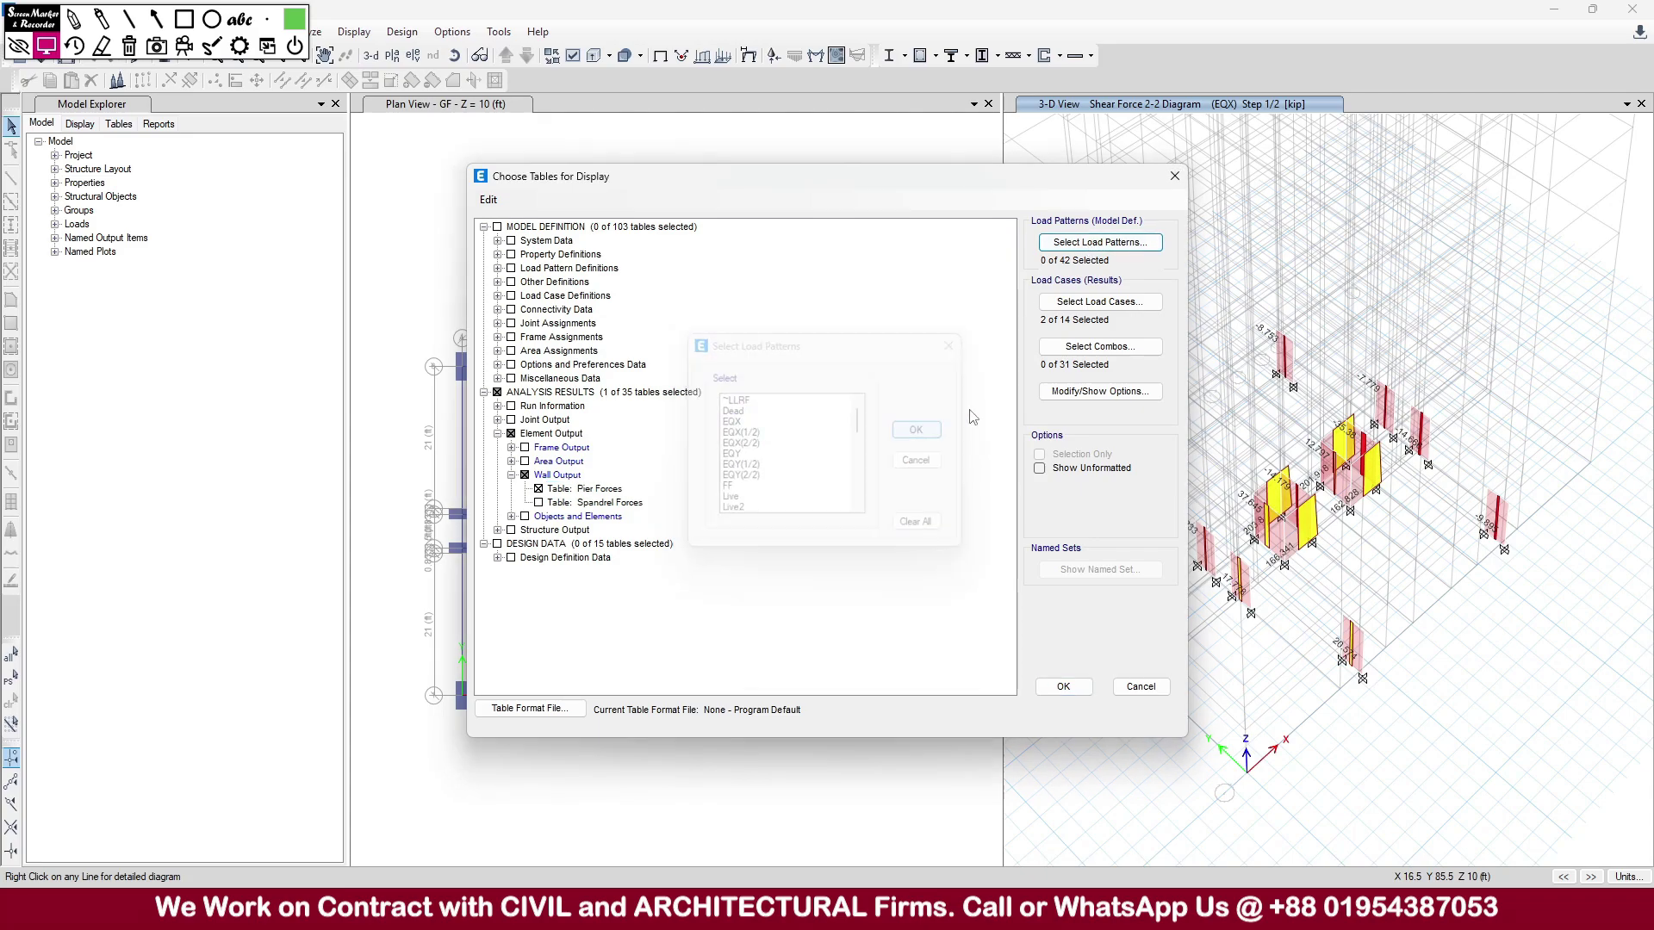
pyautogui.click(1057, 303)
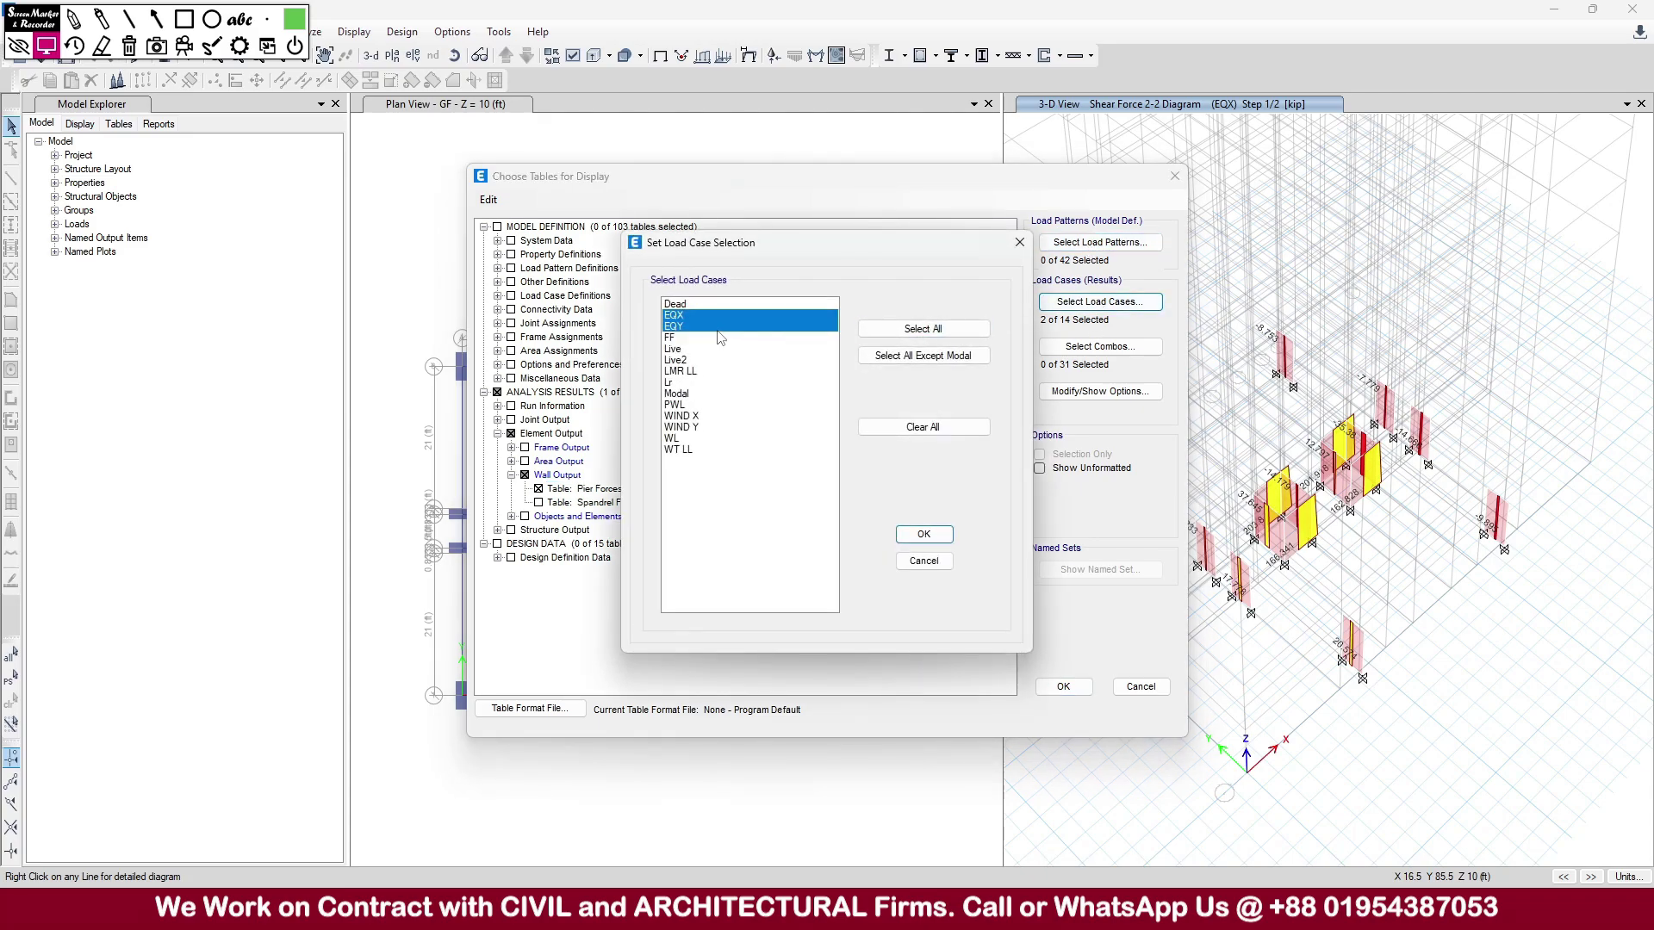
pyautogui.click(679, 317)
pyautogui.click(943, 537)
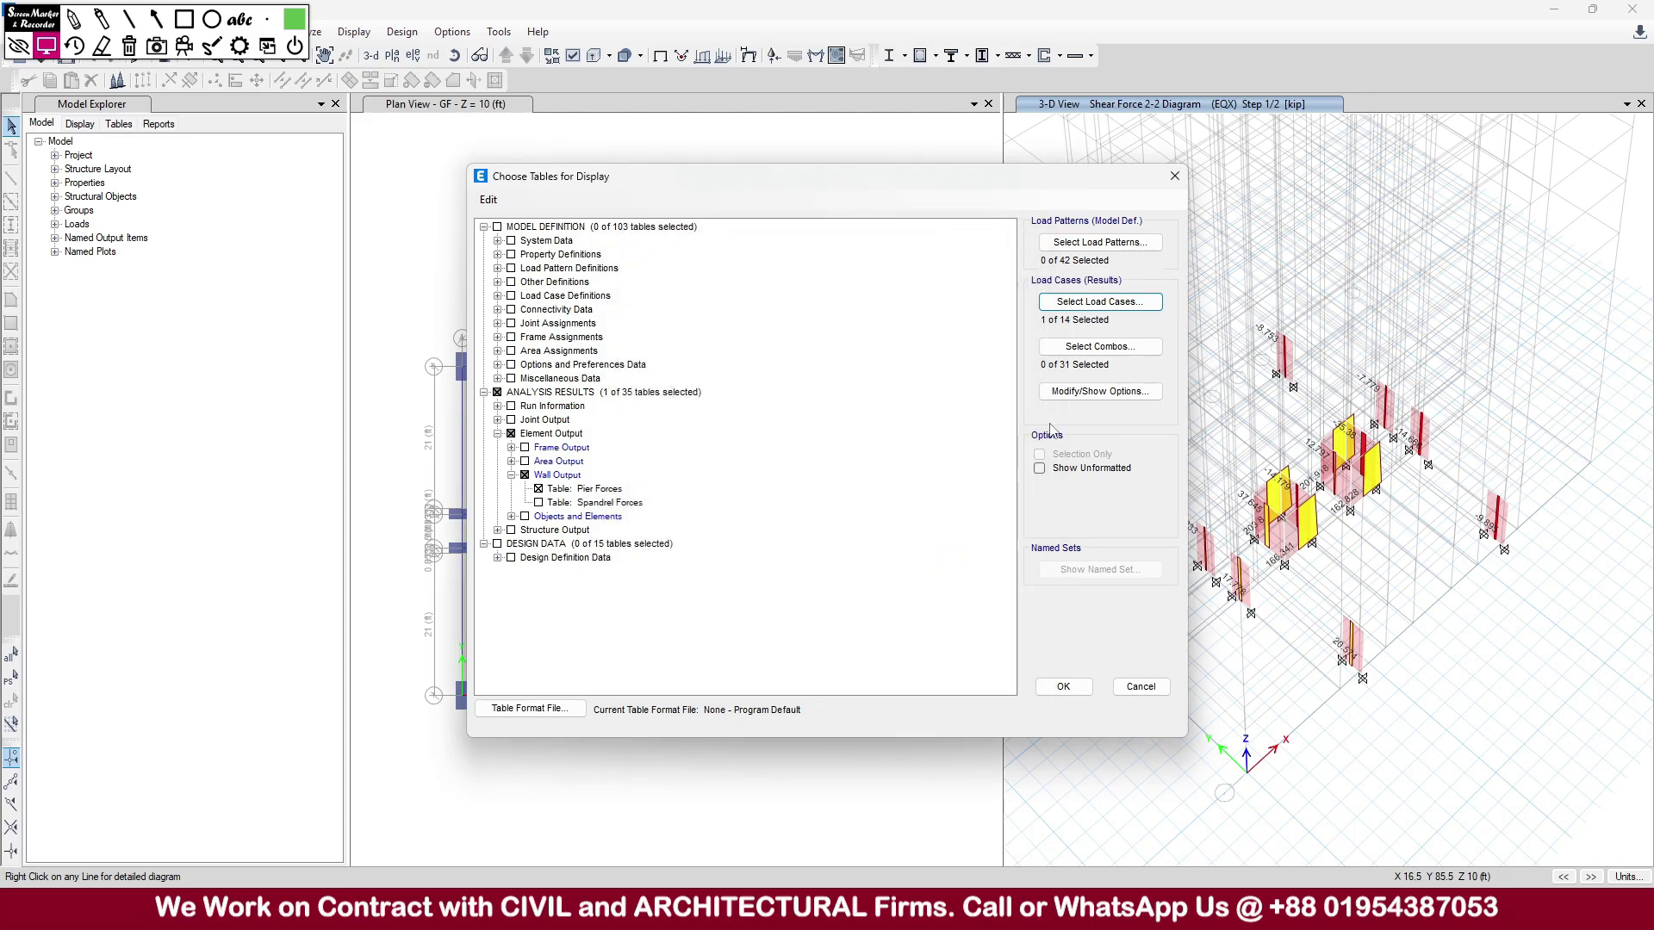
pyautogui.click(1062, 687)
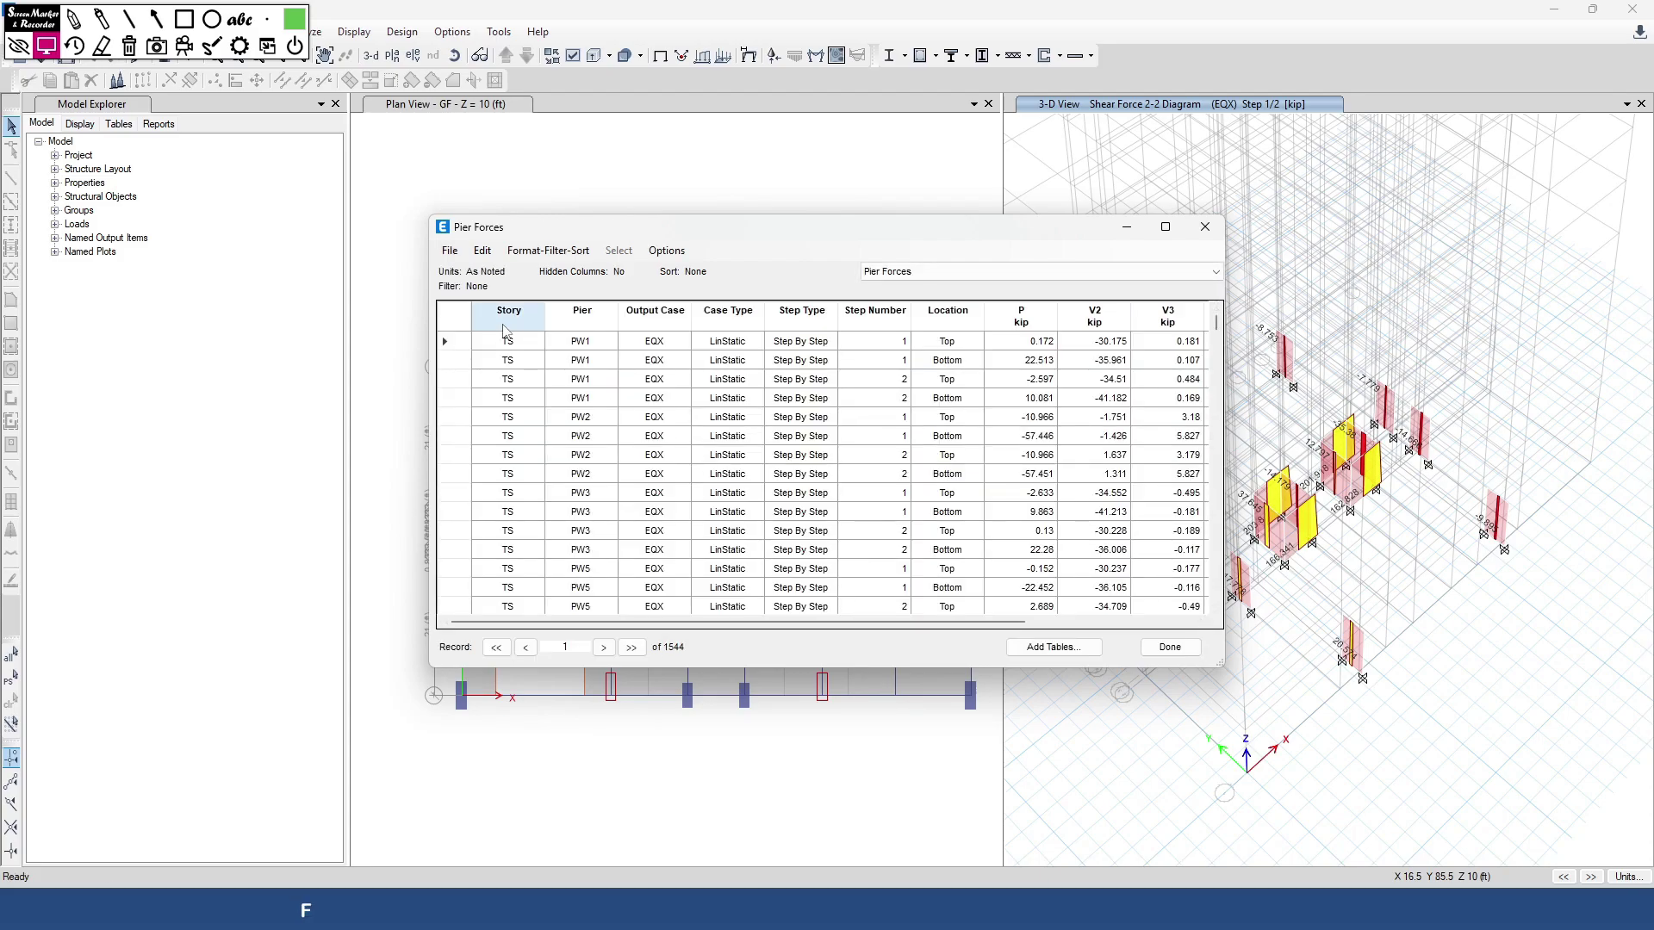
# - Filter the Pier Forces table by story to show only GF
pyautogui.click(503, 320)
pyautogui.rightClick(510, 320)
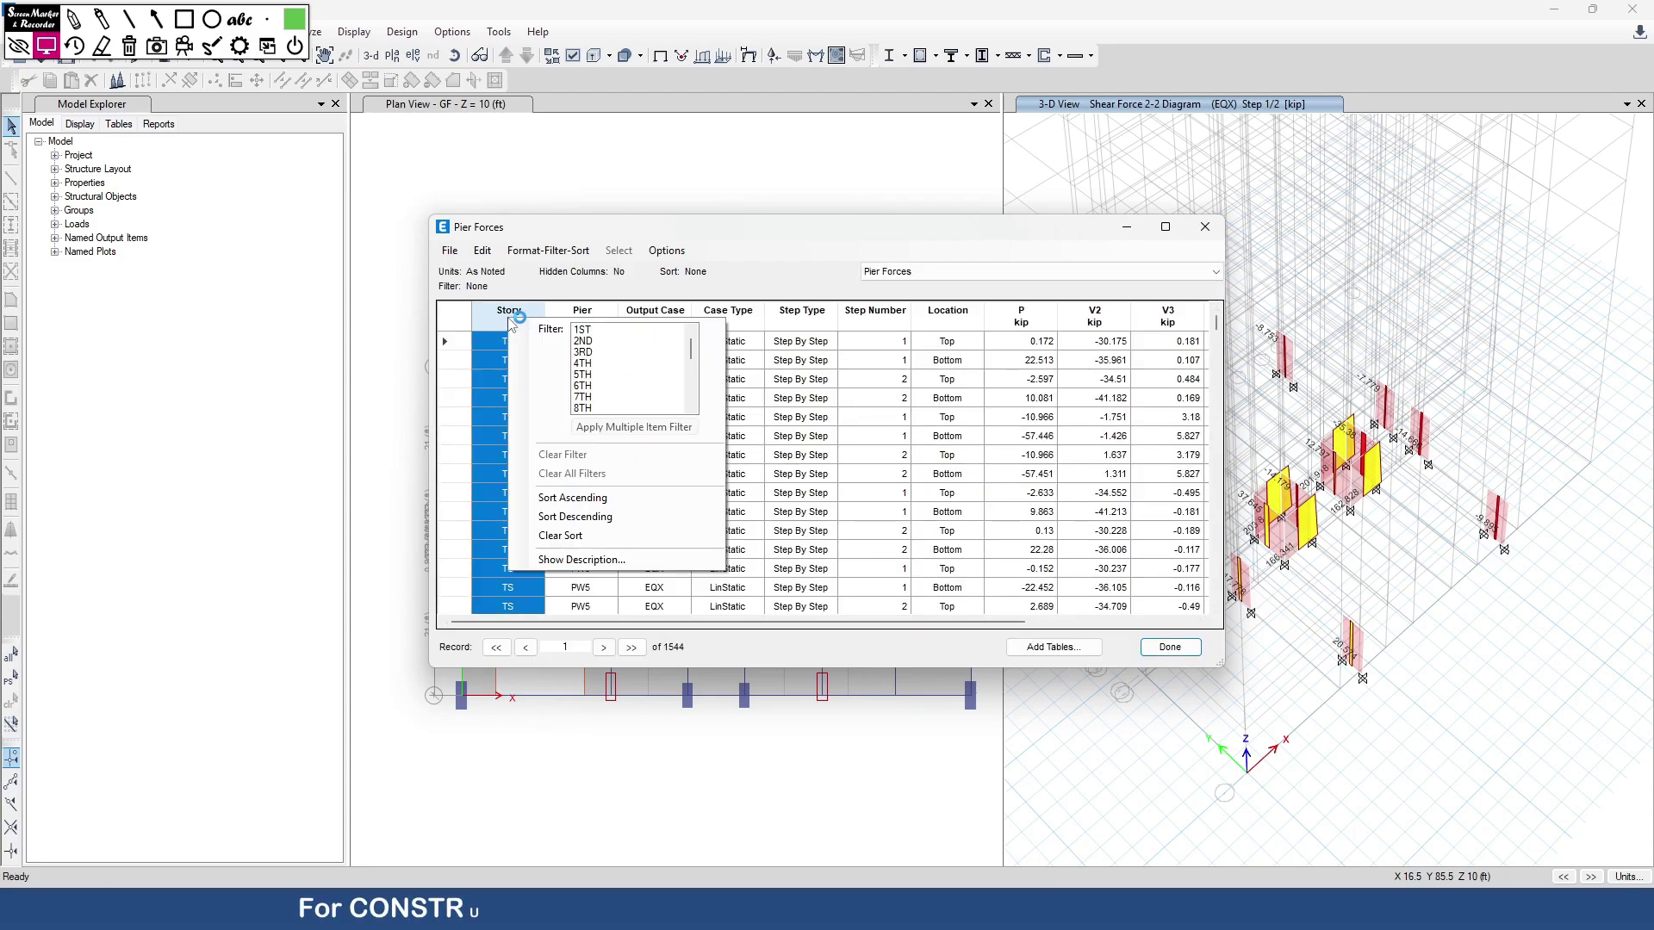
pyautogui.scroll(-5, 635, 394)
pyautogui.click(627, 374)
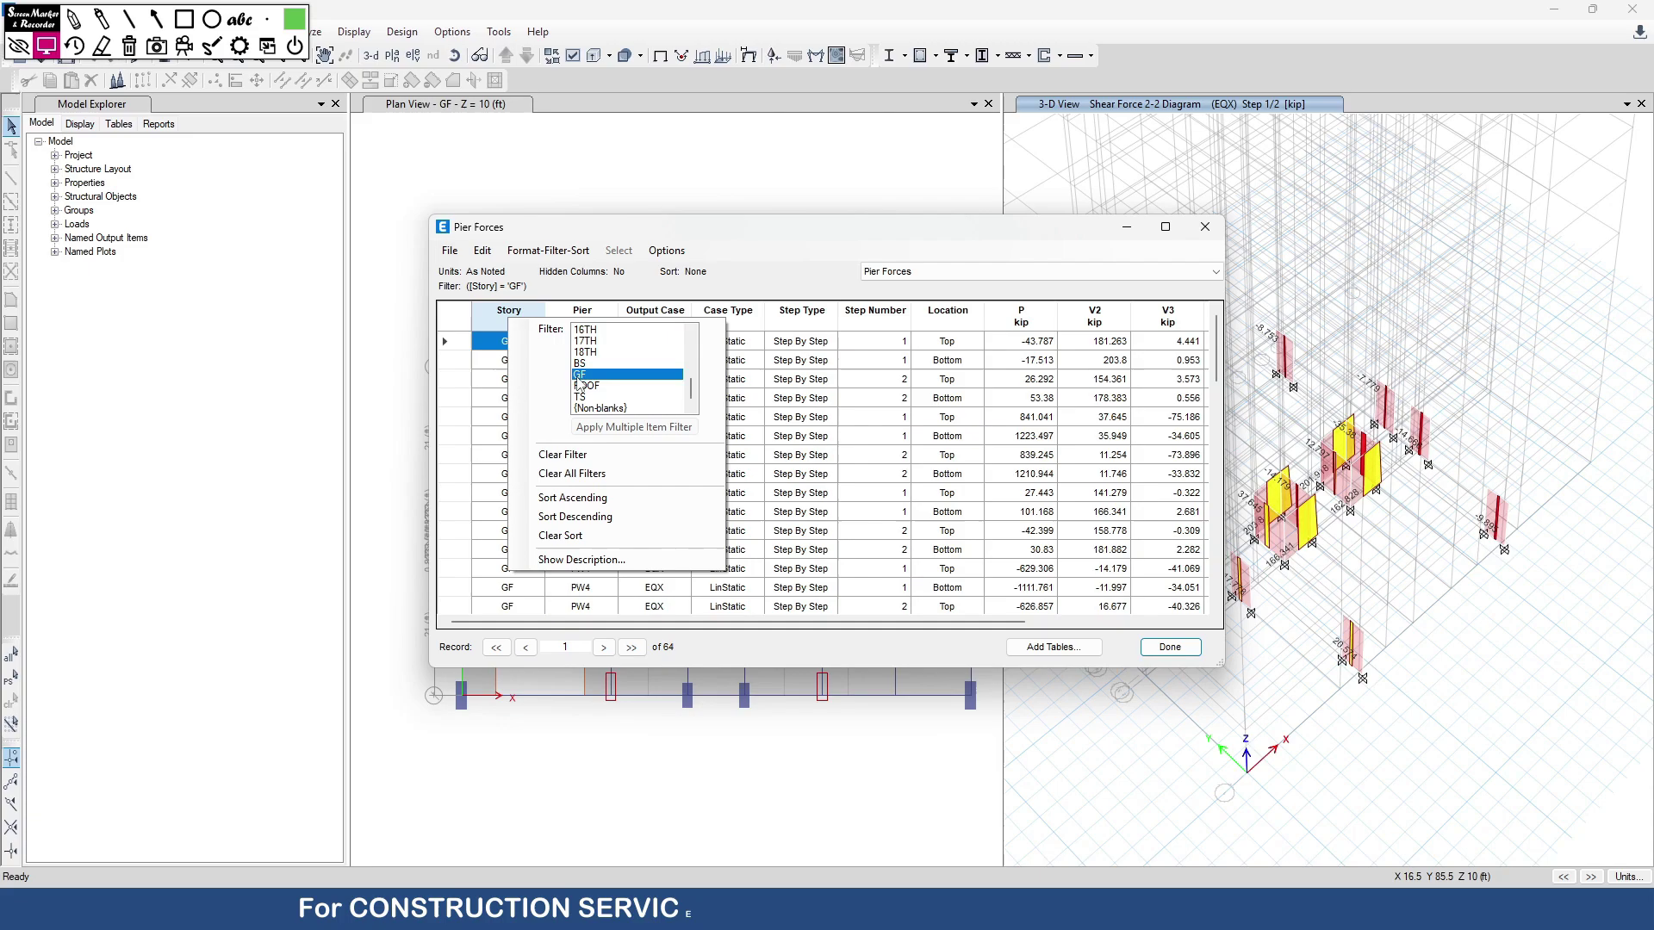
pyautogui.click(618, 244)
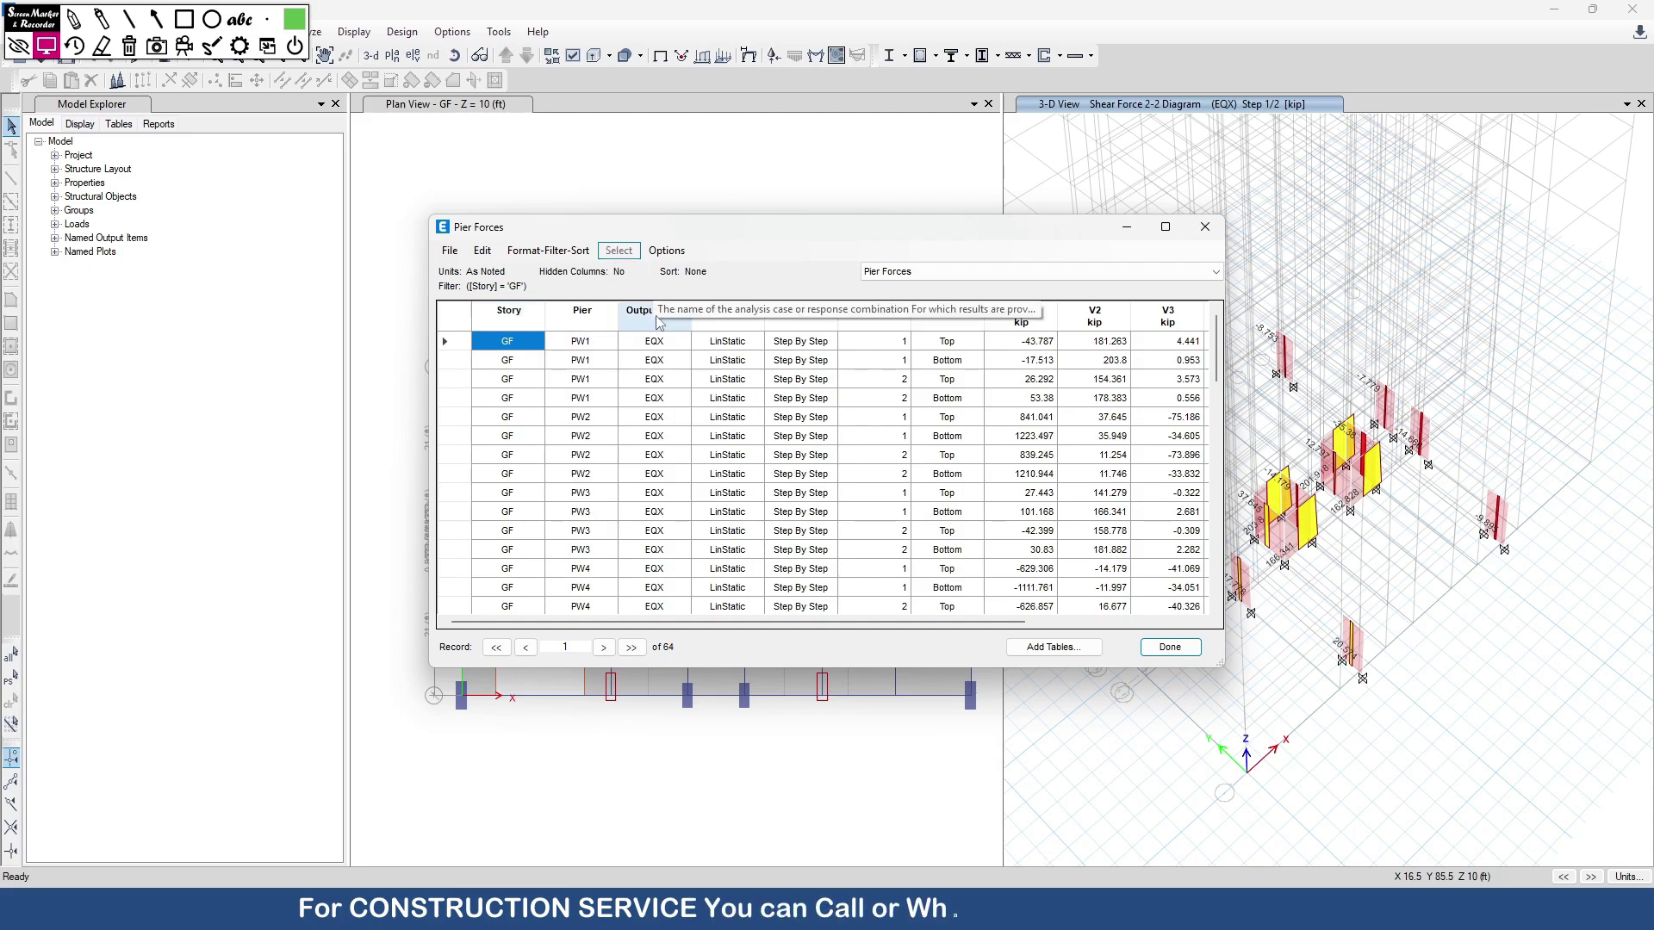
# - Sort the Pier Forces table by step number in ascending order
pyautogui.click(876, 319)
pyautogui.rightClick(879, 319)
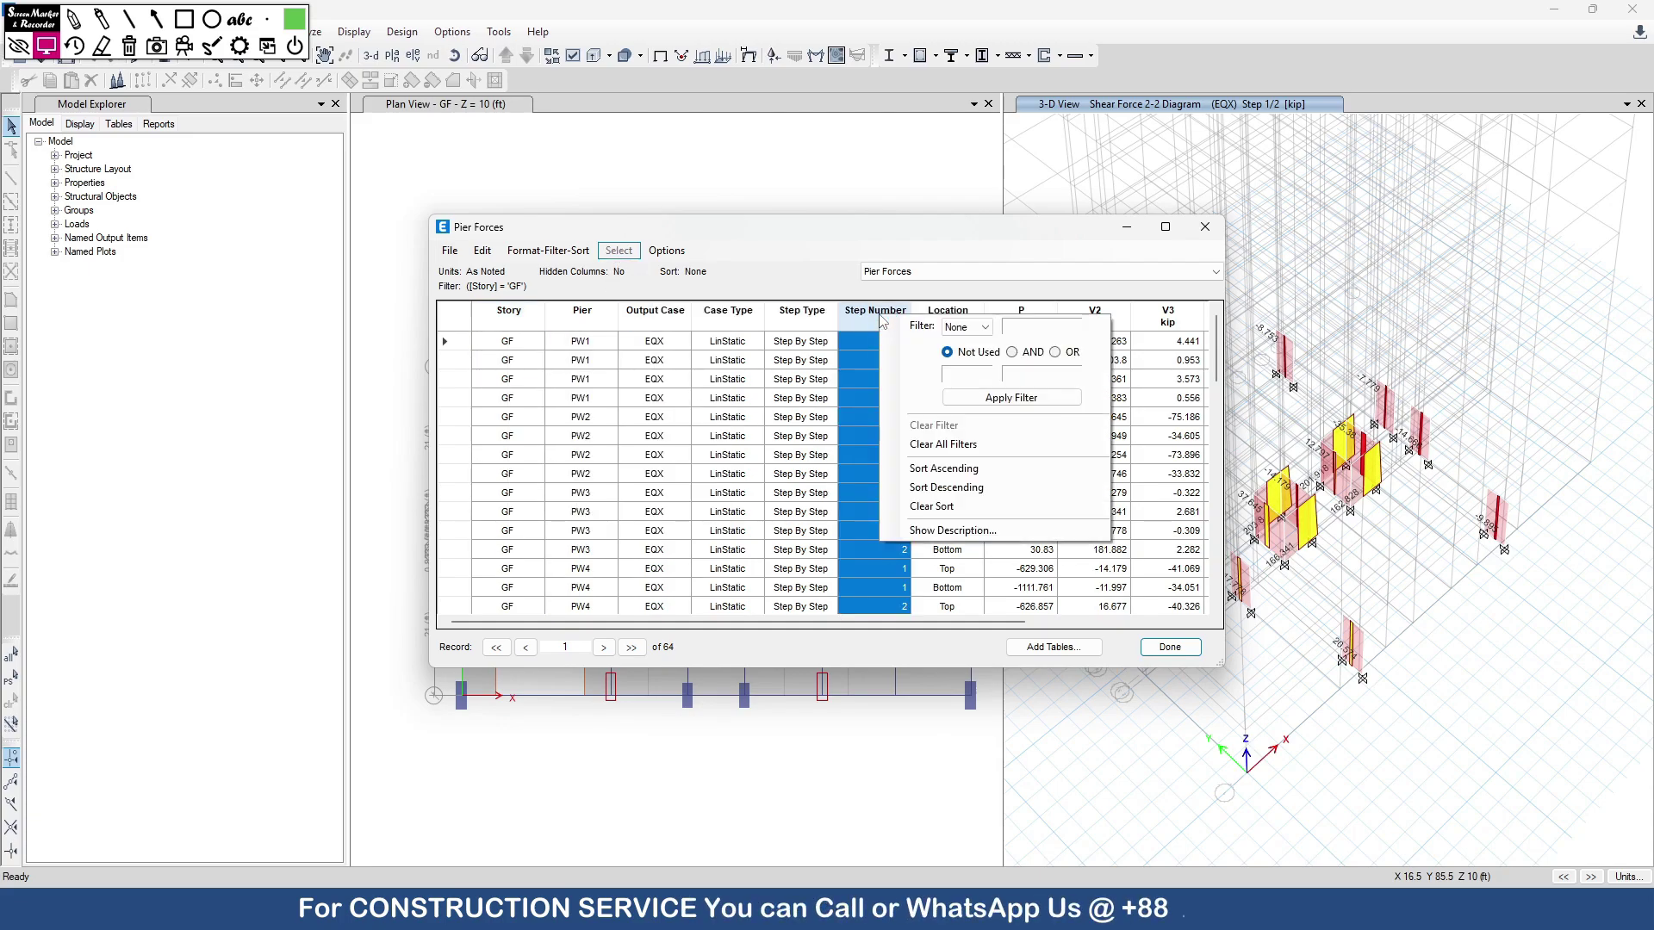
pyautogui.click(915, 226)
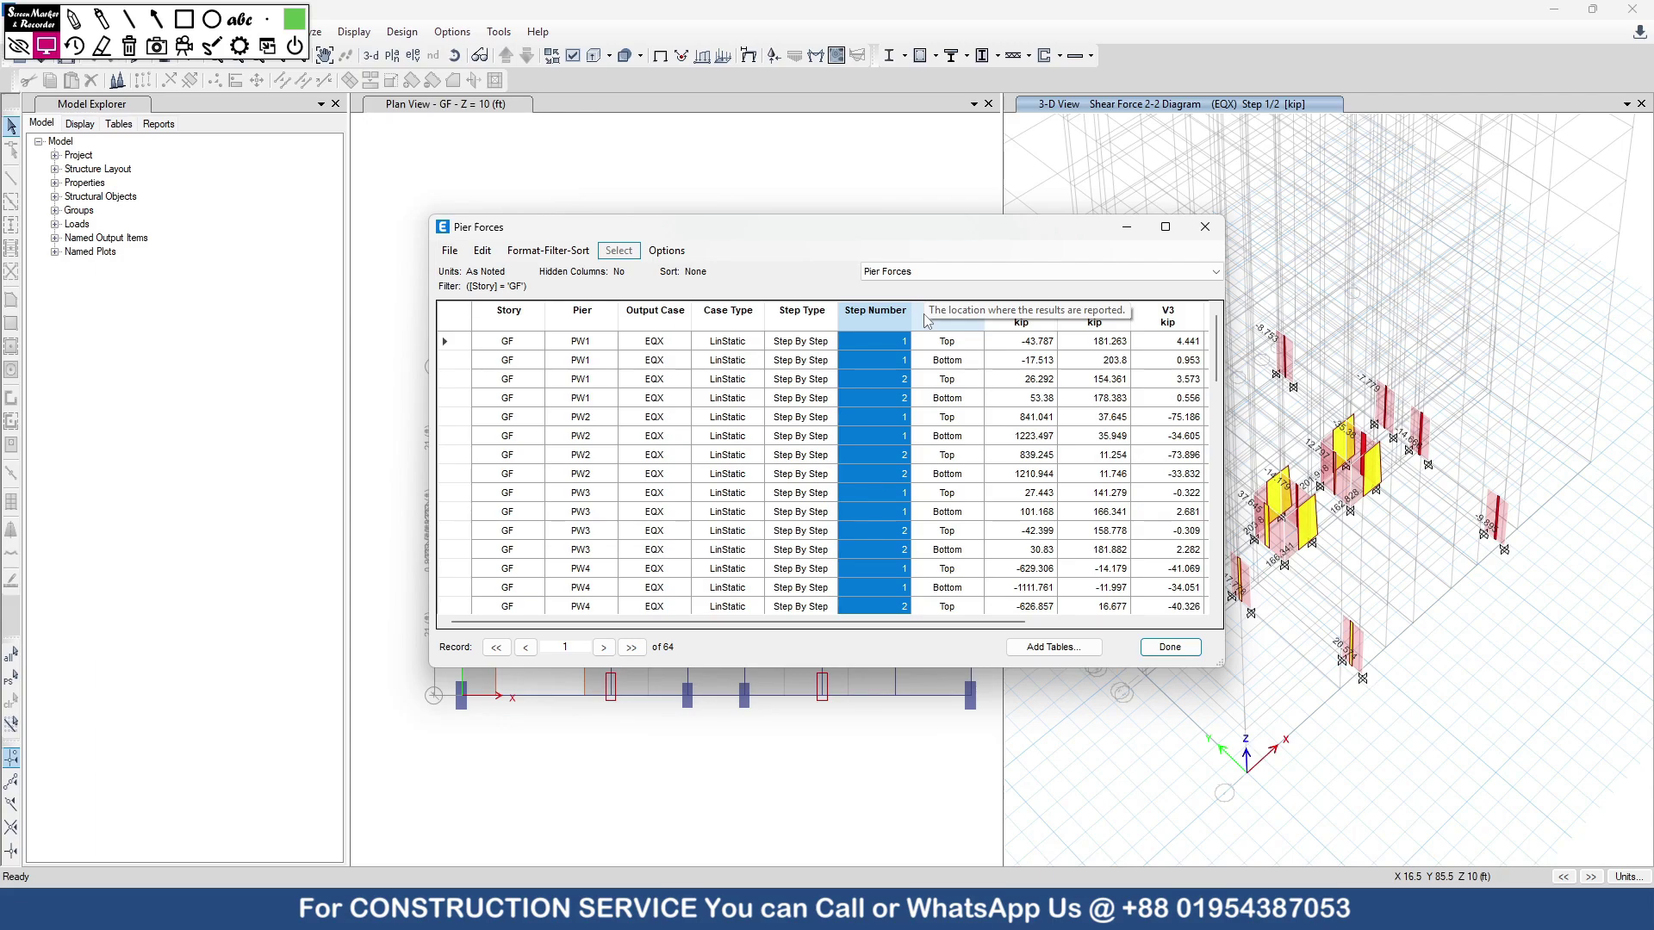
pyautogui.click(884, 323)
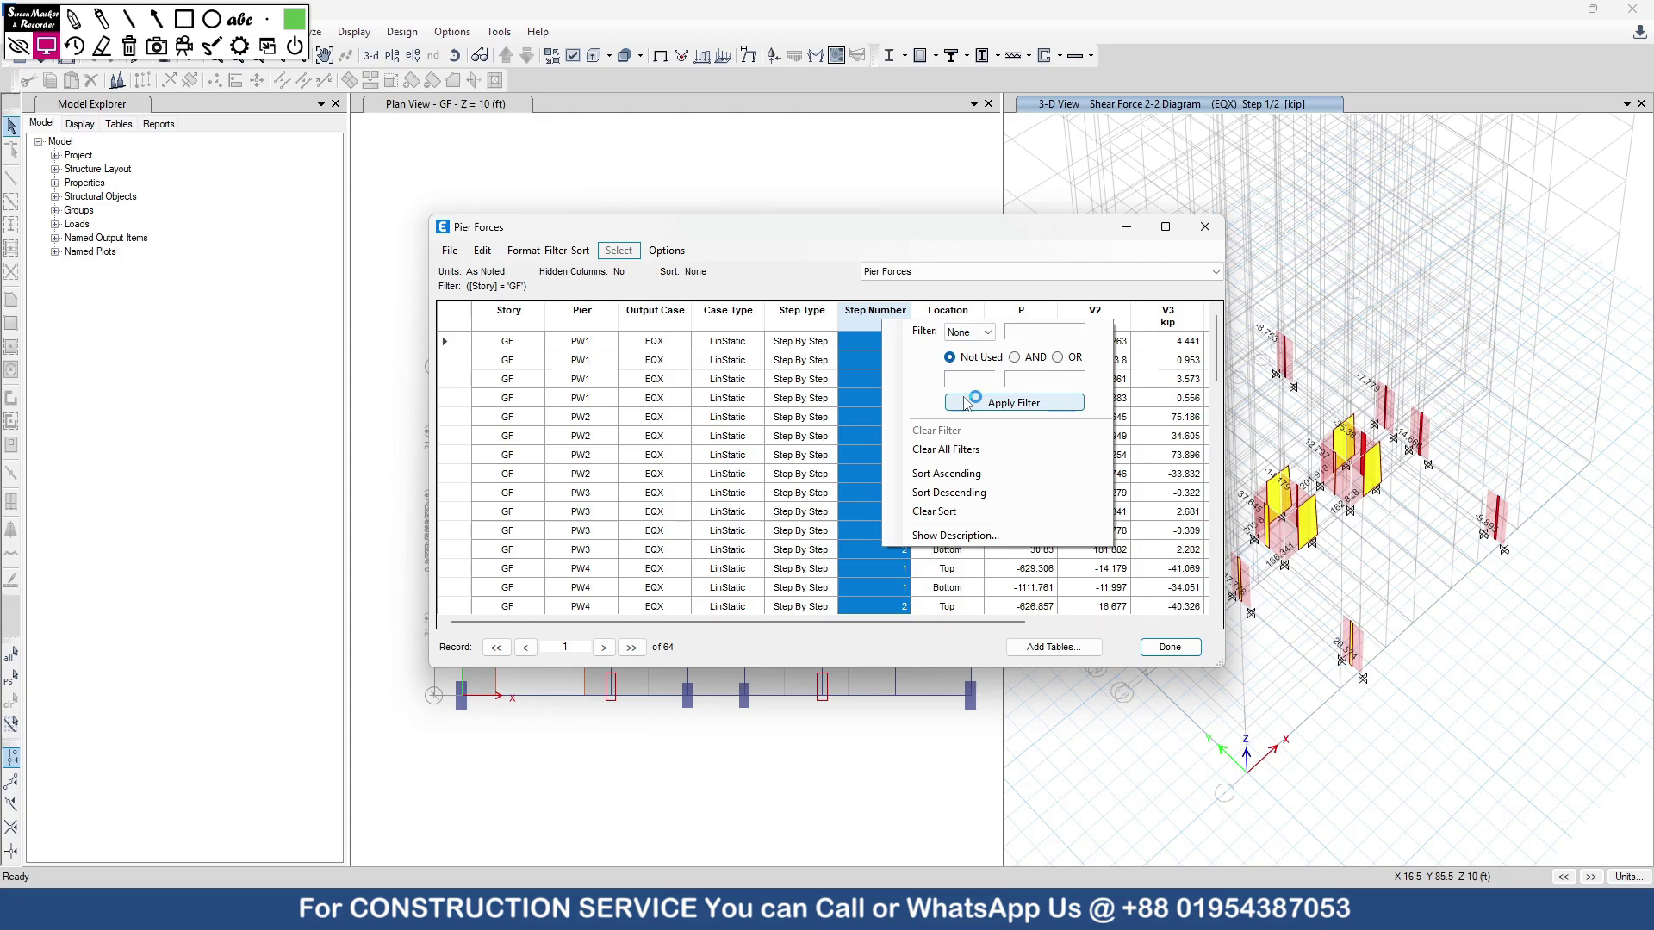
pyautogui.click(957, 479)
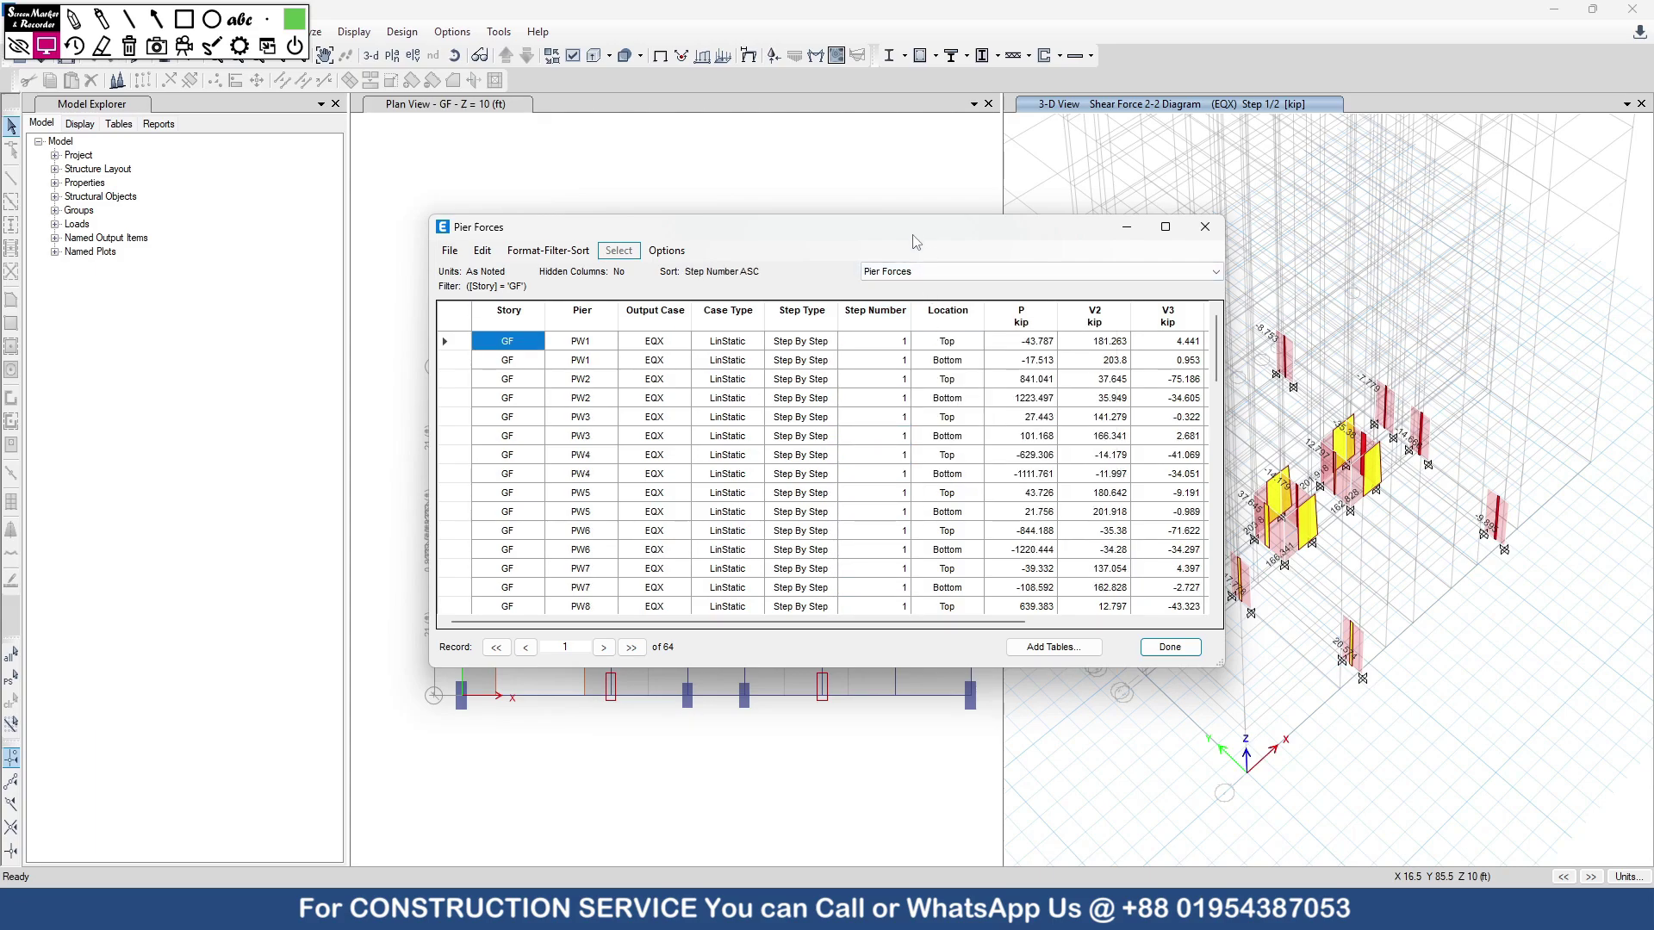
# - Filter the Pier Forces table by location to show only Bottom
pyautogui.click(956, 316)
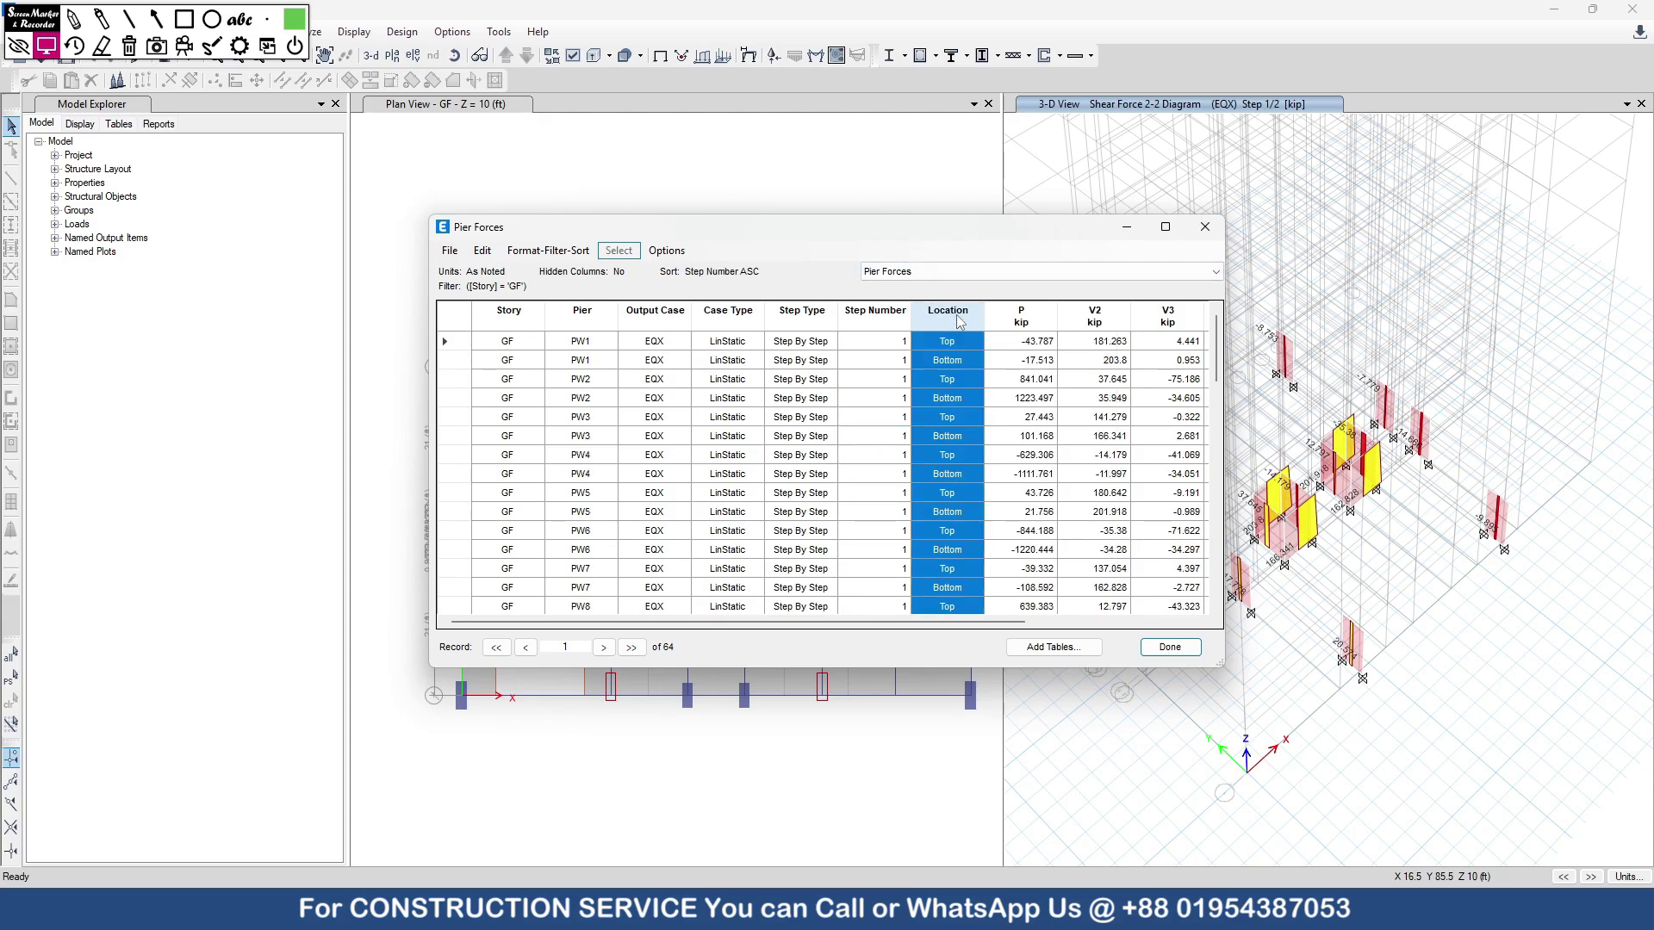
pyautogui.click(961, 321)
pyautogui.click(1039, 333)
pyautogui.click(1003, 248)
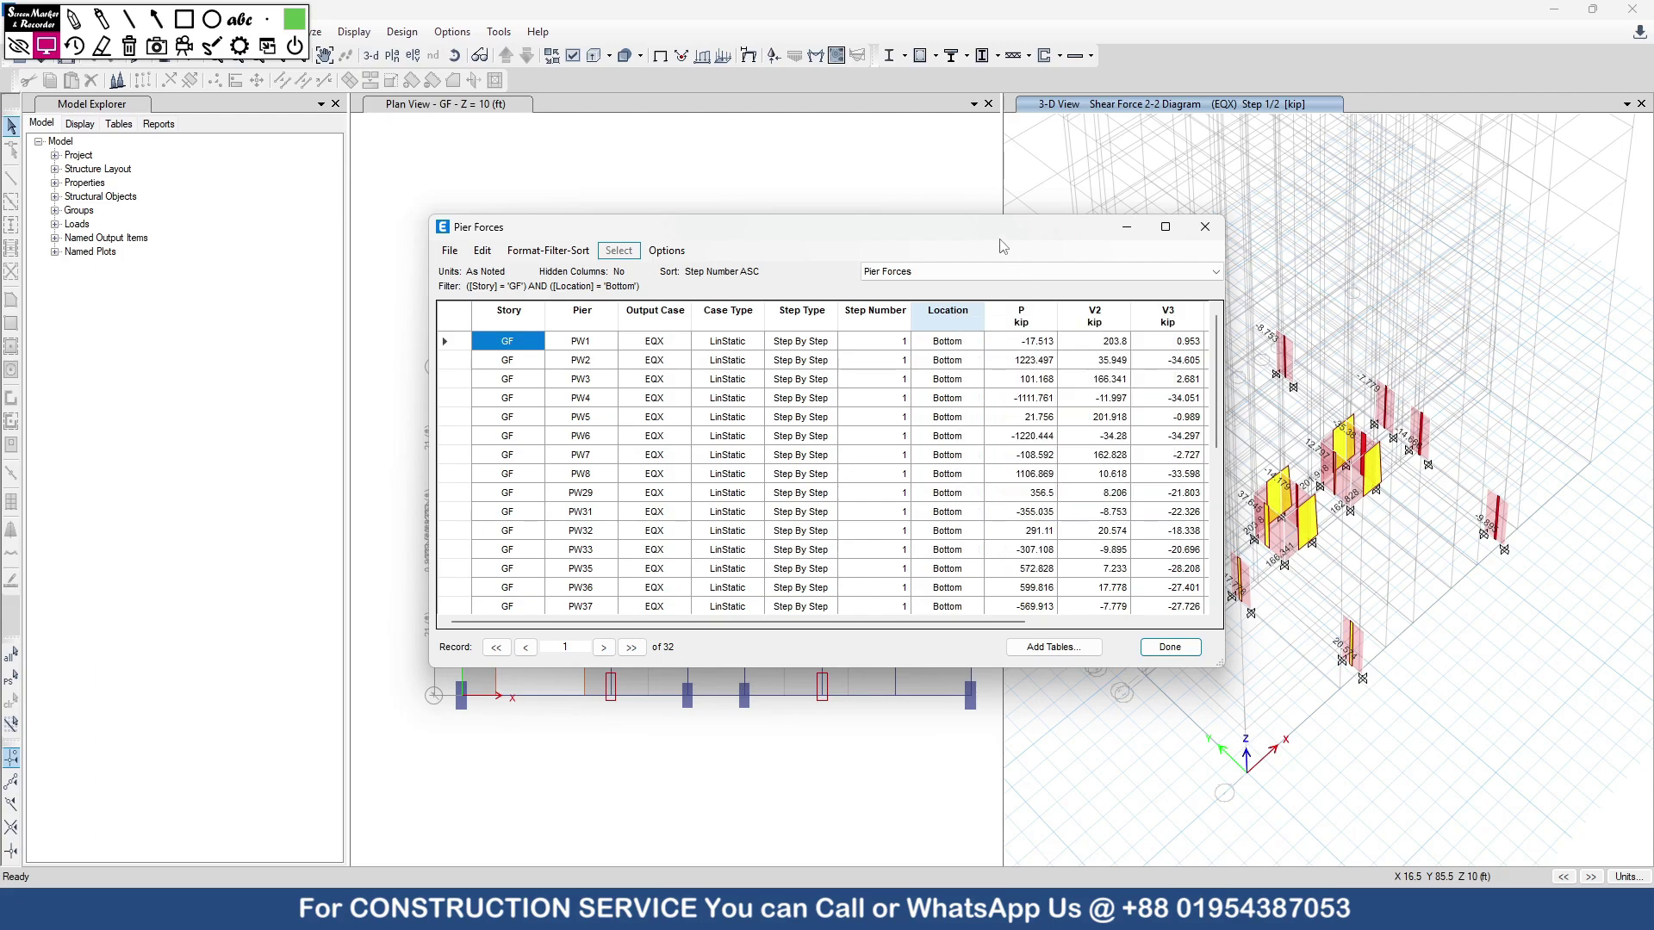
# - Copy the V2 shears of all step 1 rows into the Excel worksheet from cell I6 down, matching destination formatting
pyautogui.moveTo(1003, 621); pyautogui.dragTo(1115, 624)
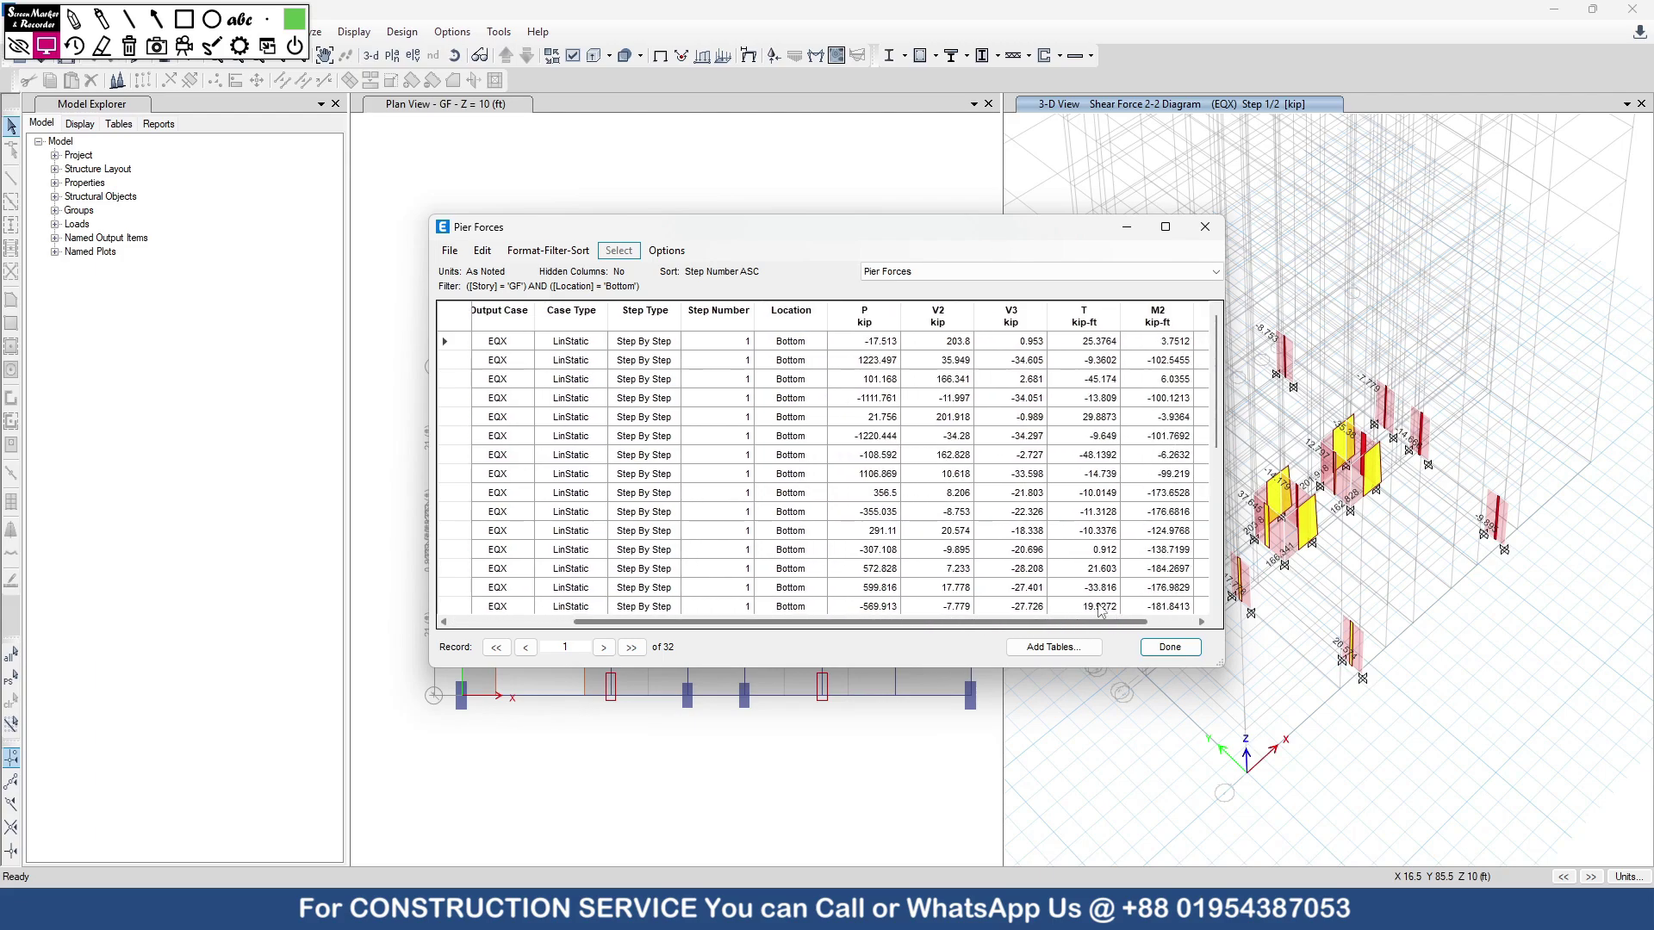
pyautogui.moveTo(962, 344); pyautogui.dragTo(951, 405)
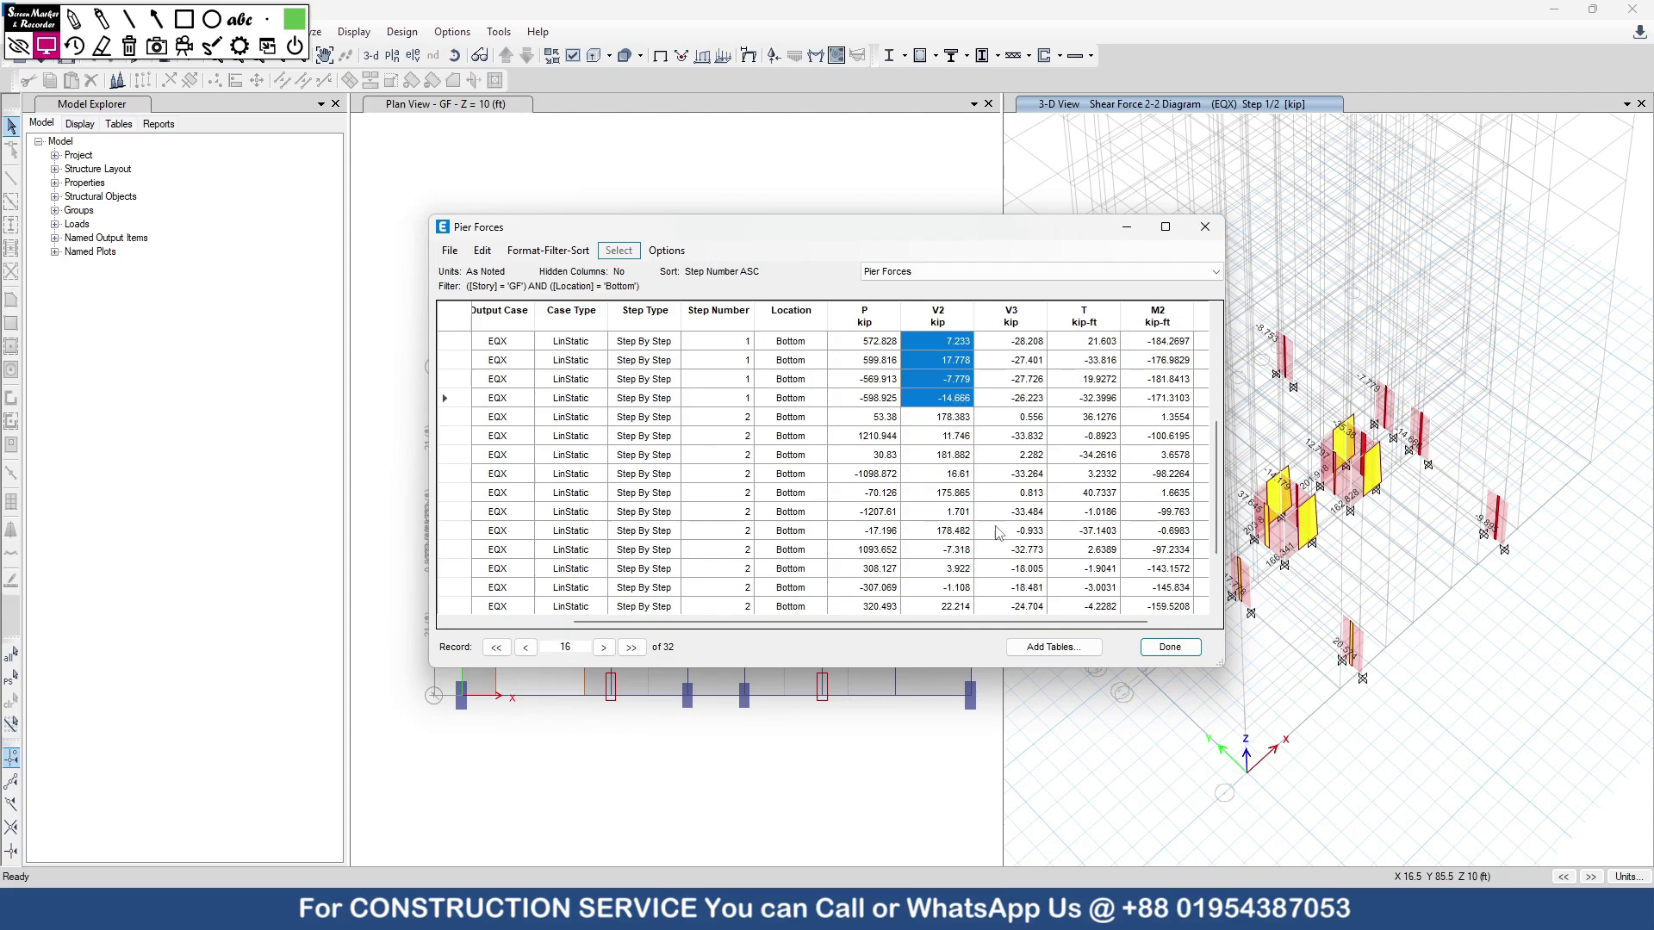
pyautogui.click(991, 910)
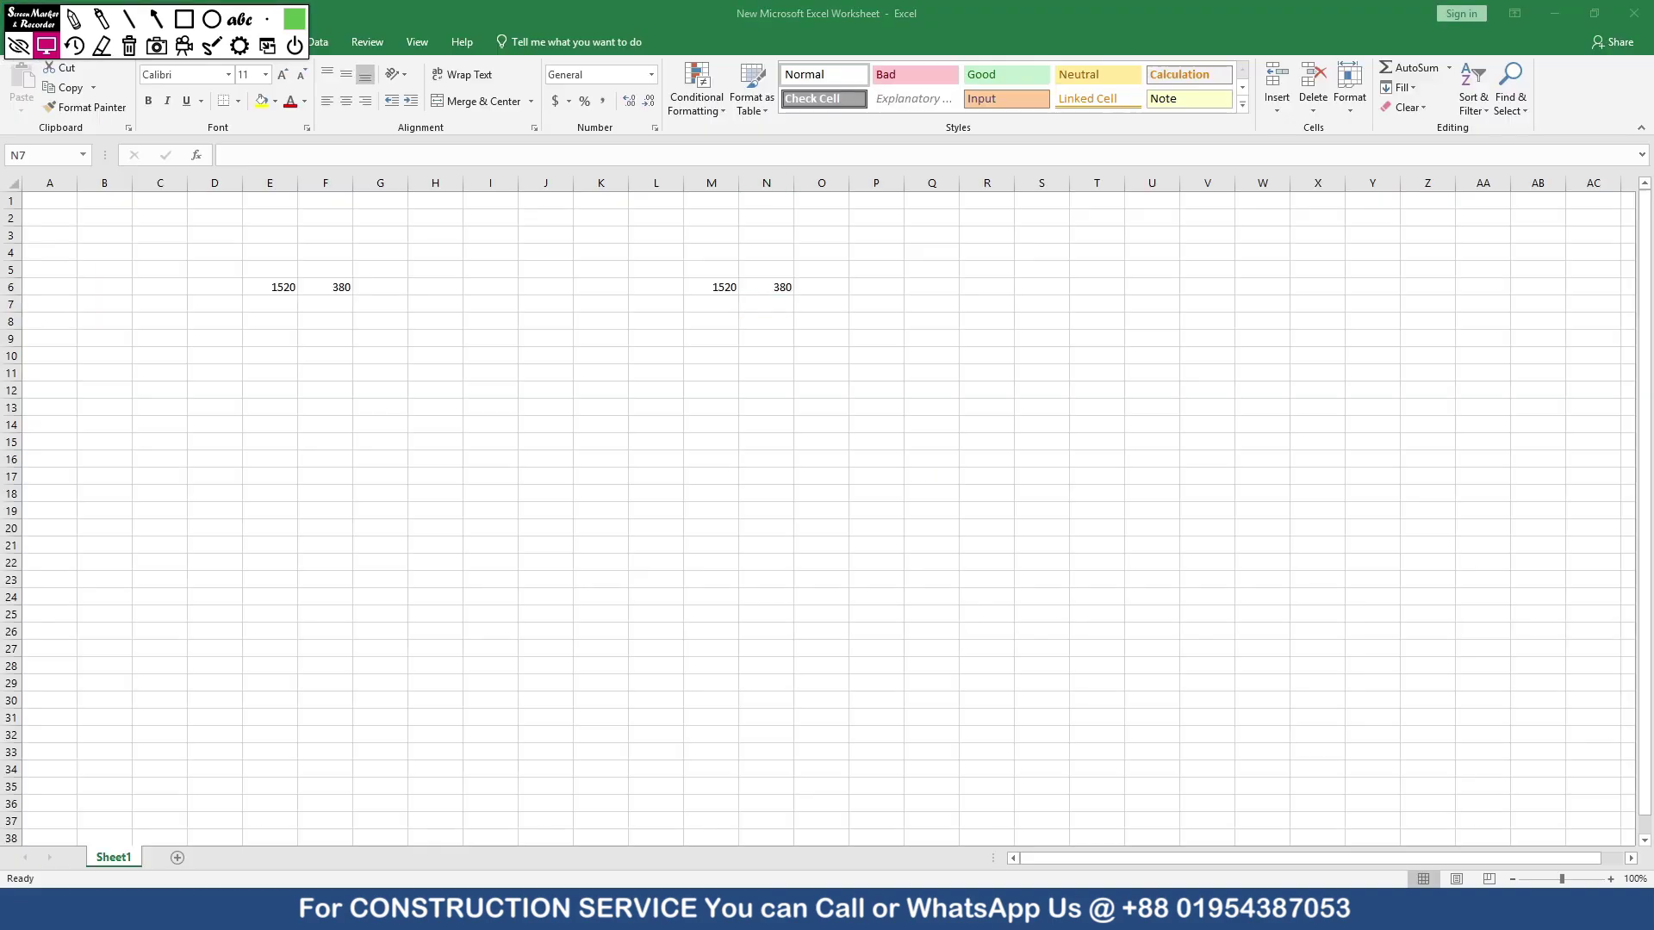
pyautogui.click(469, 293)
pyautogui.rightClick(472, 296)
pyautogui.click(532, 364)
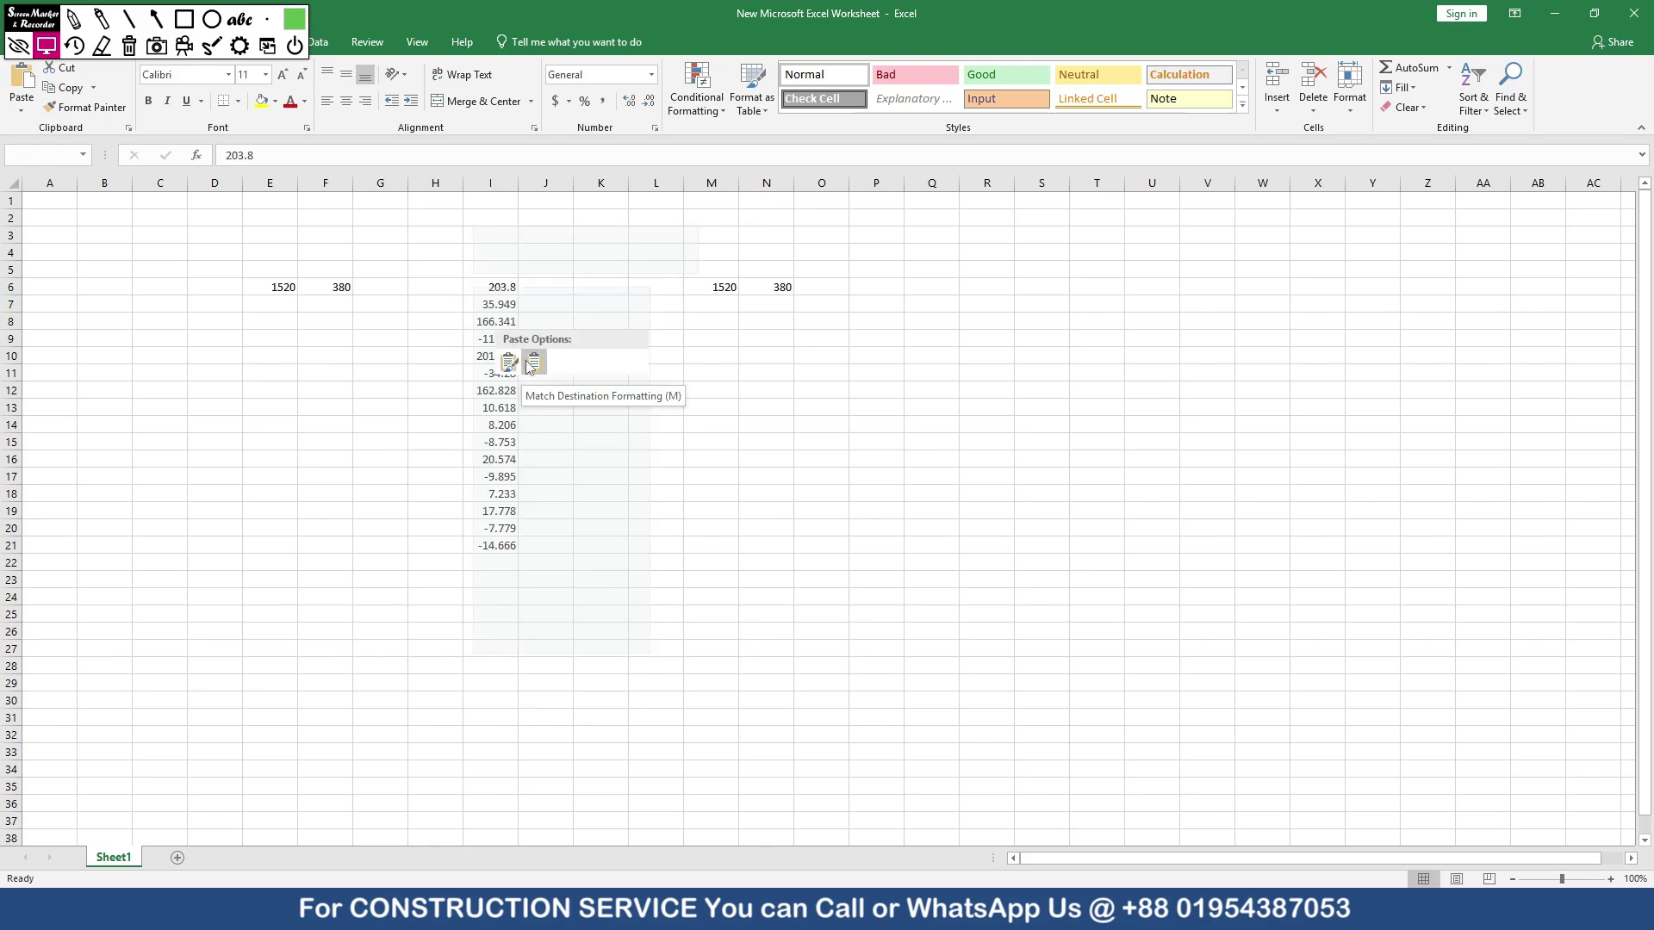
pyautogui.click(546, 661)
# - Make the negative shear values in cells I9, I11 and I15 positive by removing their minus signs
pyautogui.click(489, 335)
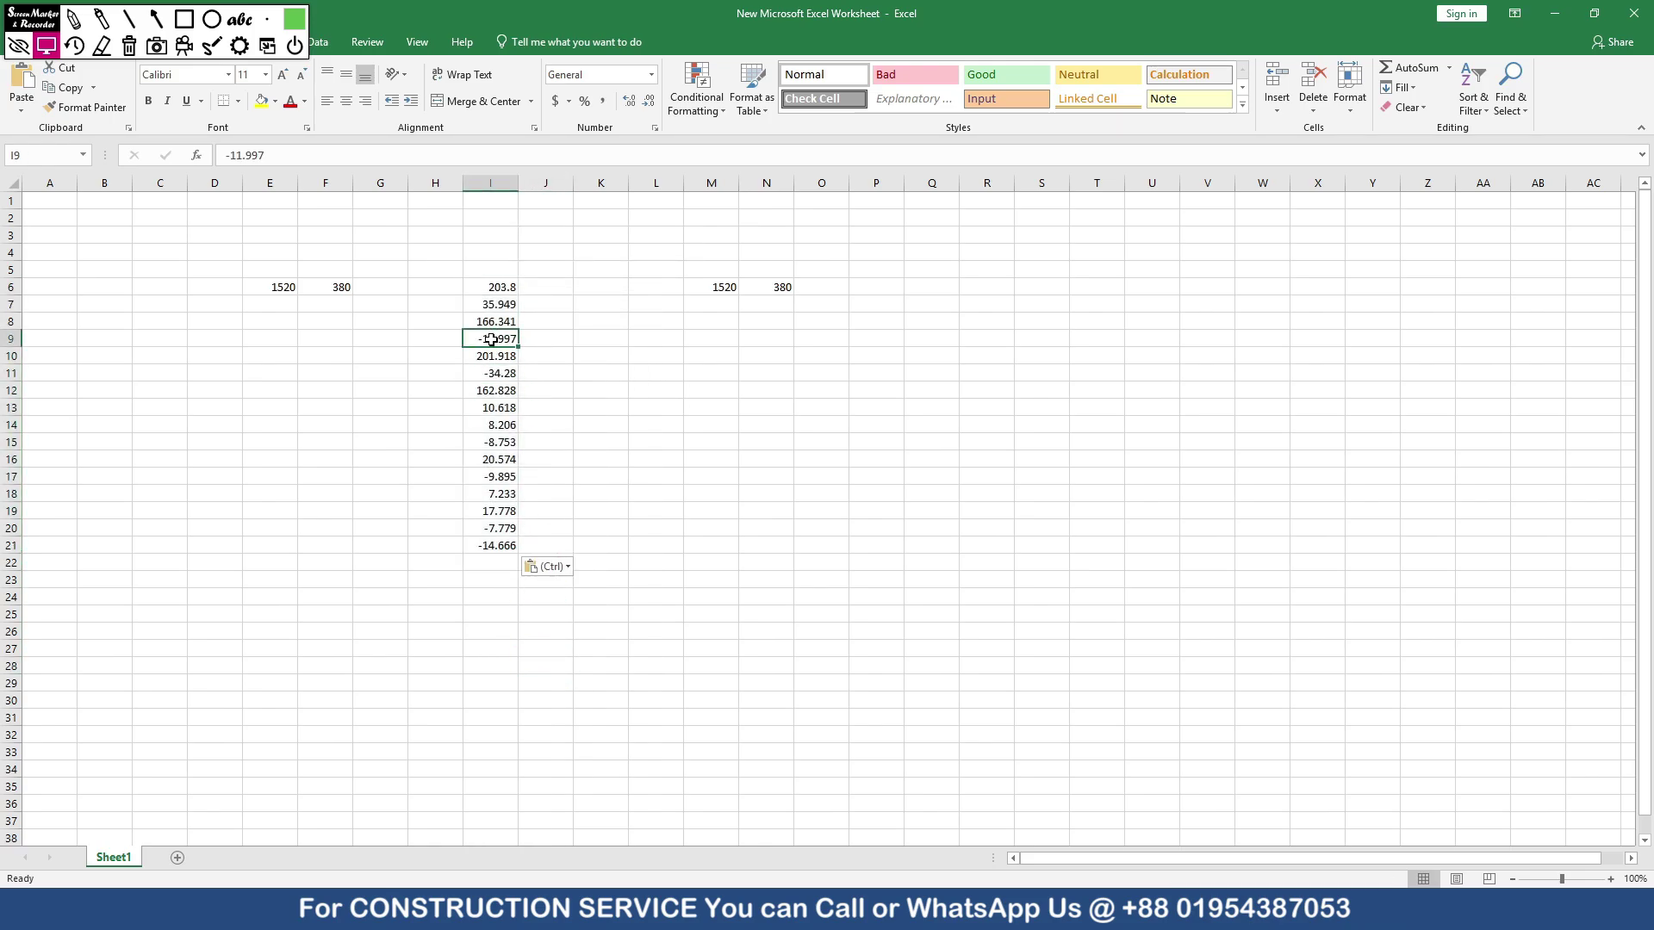
pyautogui.click(232, 155)
pyautogui.press('BackSpace')
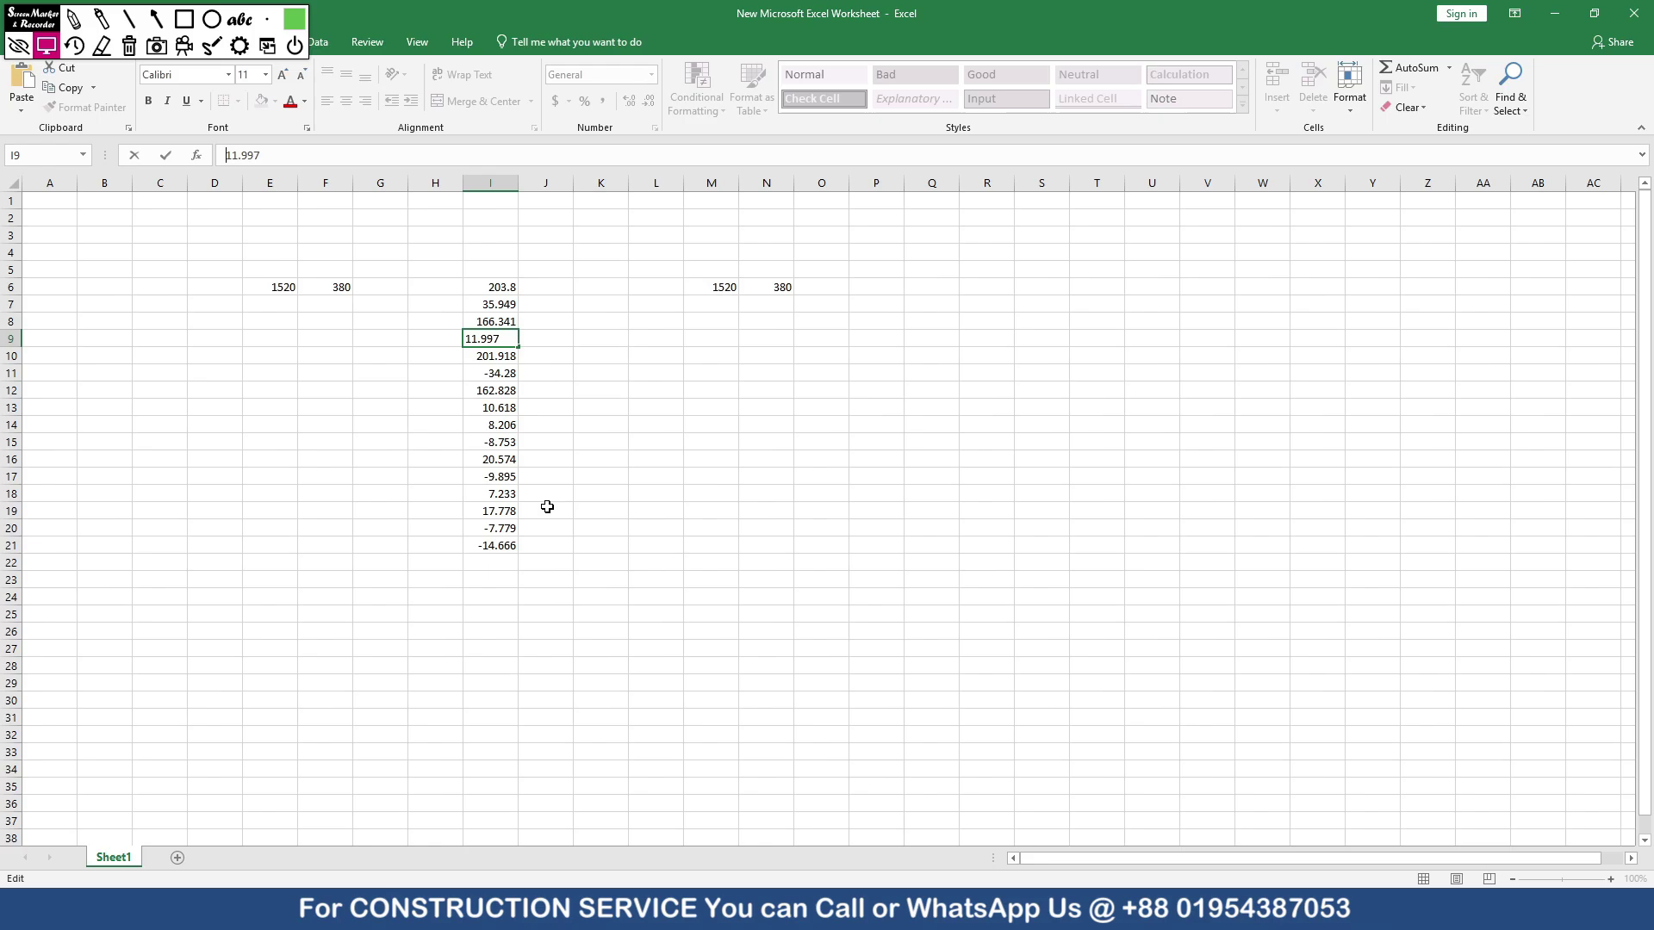
pyautogui.click(546, 505)
pyautogui.click(498, 375)
pyautogui.click(230, 155)
pyautogui.press('BackSpace')
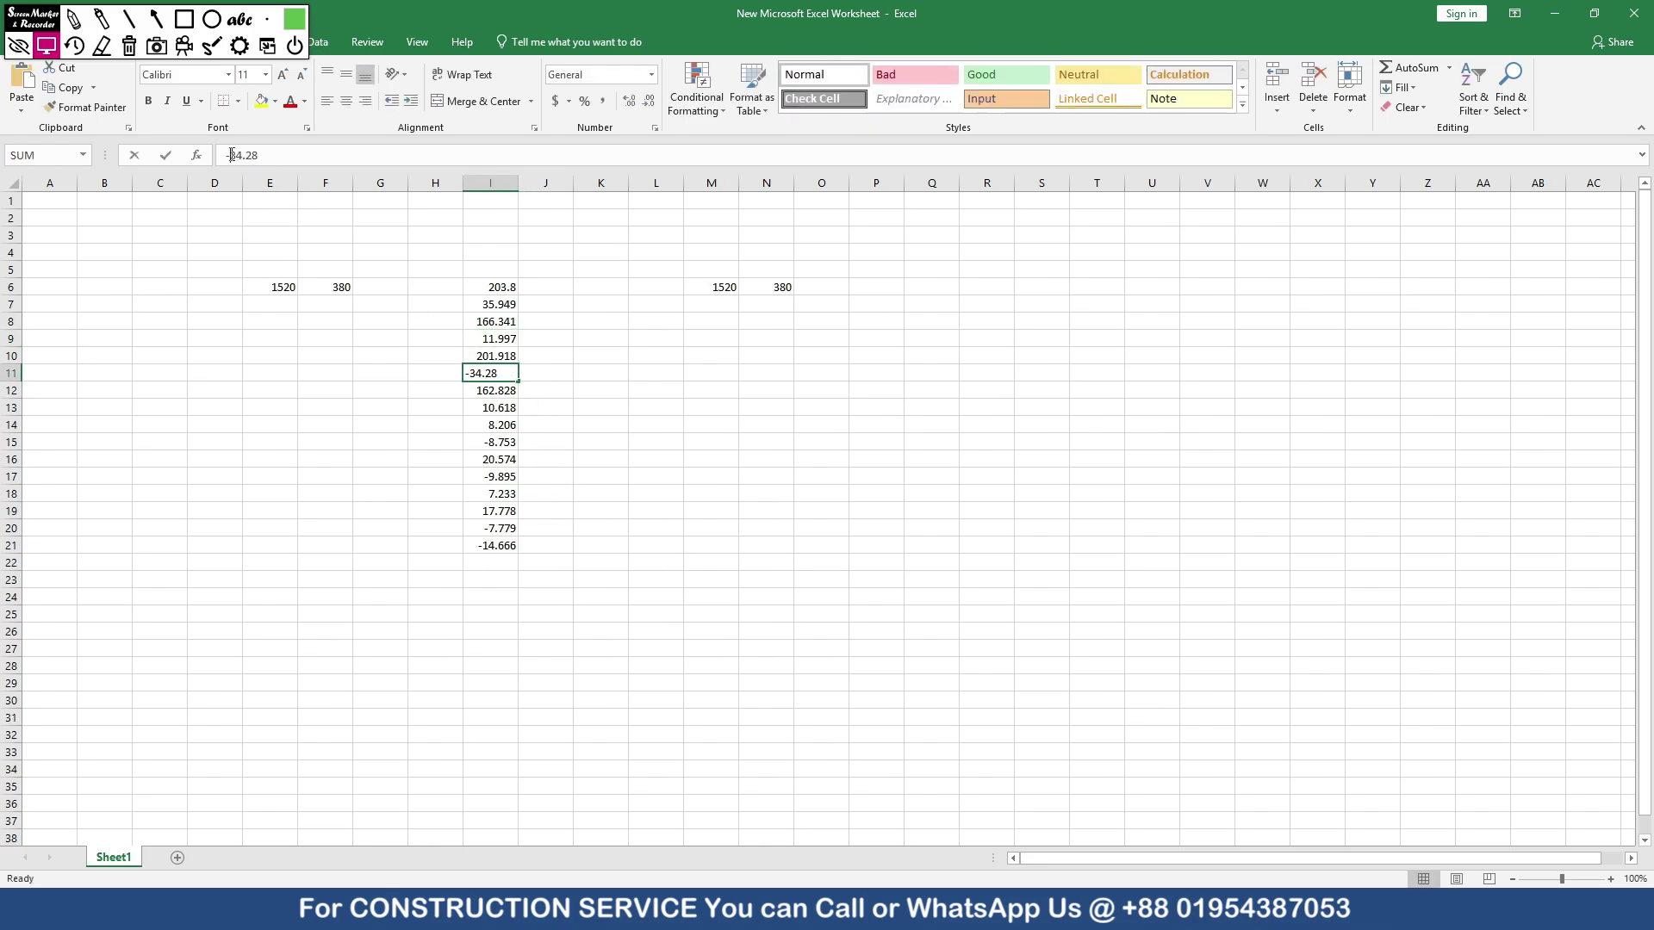
pyautogui.click(643, 479)
pyautogui.click(500, 442)
pyautogui.click(229, 155)
pyautogui.press('BackSpace')
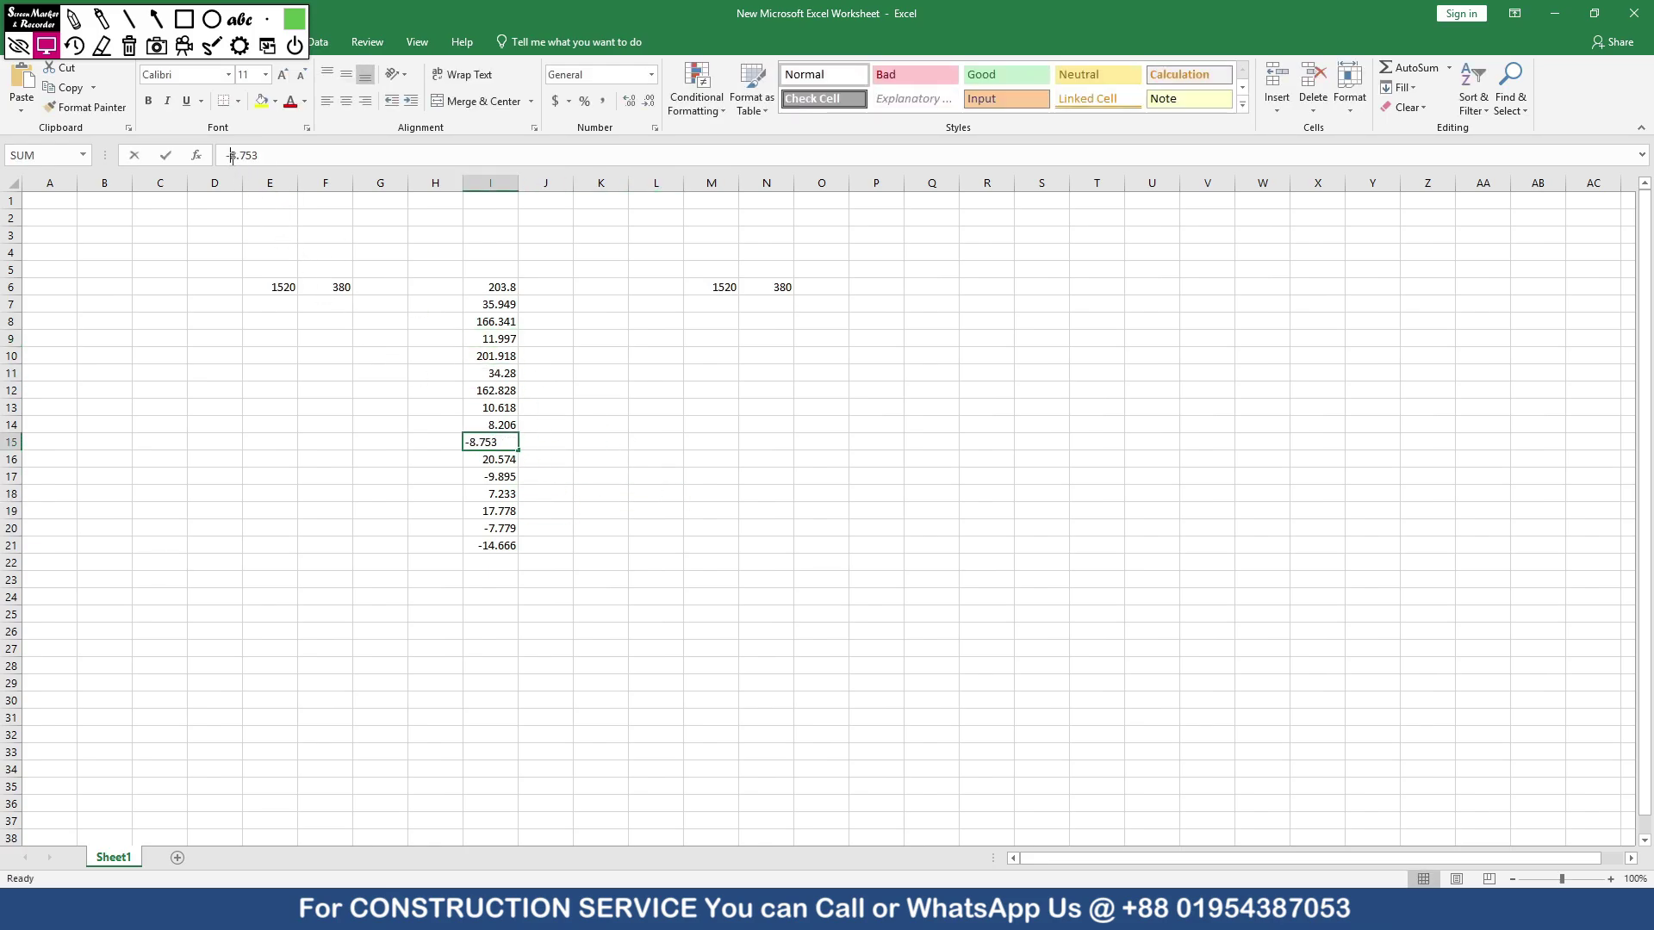
pyautogui.click(651, 544)
# - Remove the minus signs from the remaining negative shears in cells I17, I20 and I21
pyautogui.click(495, 475)
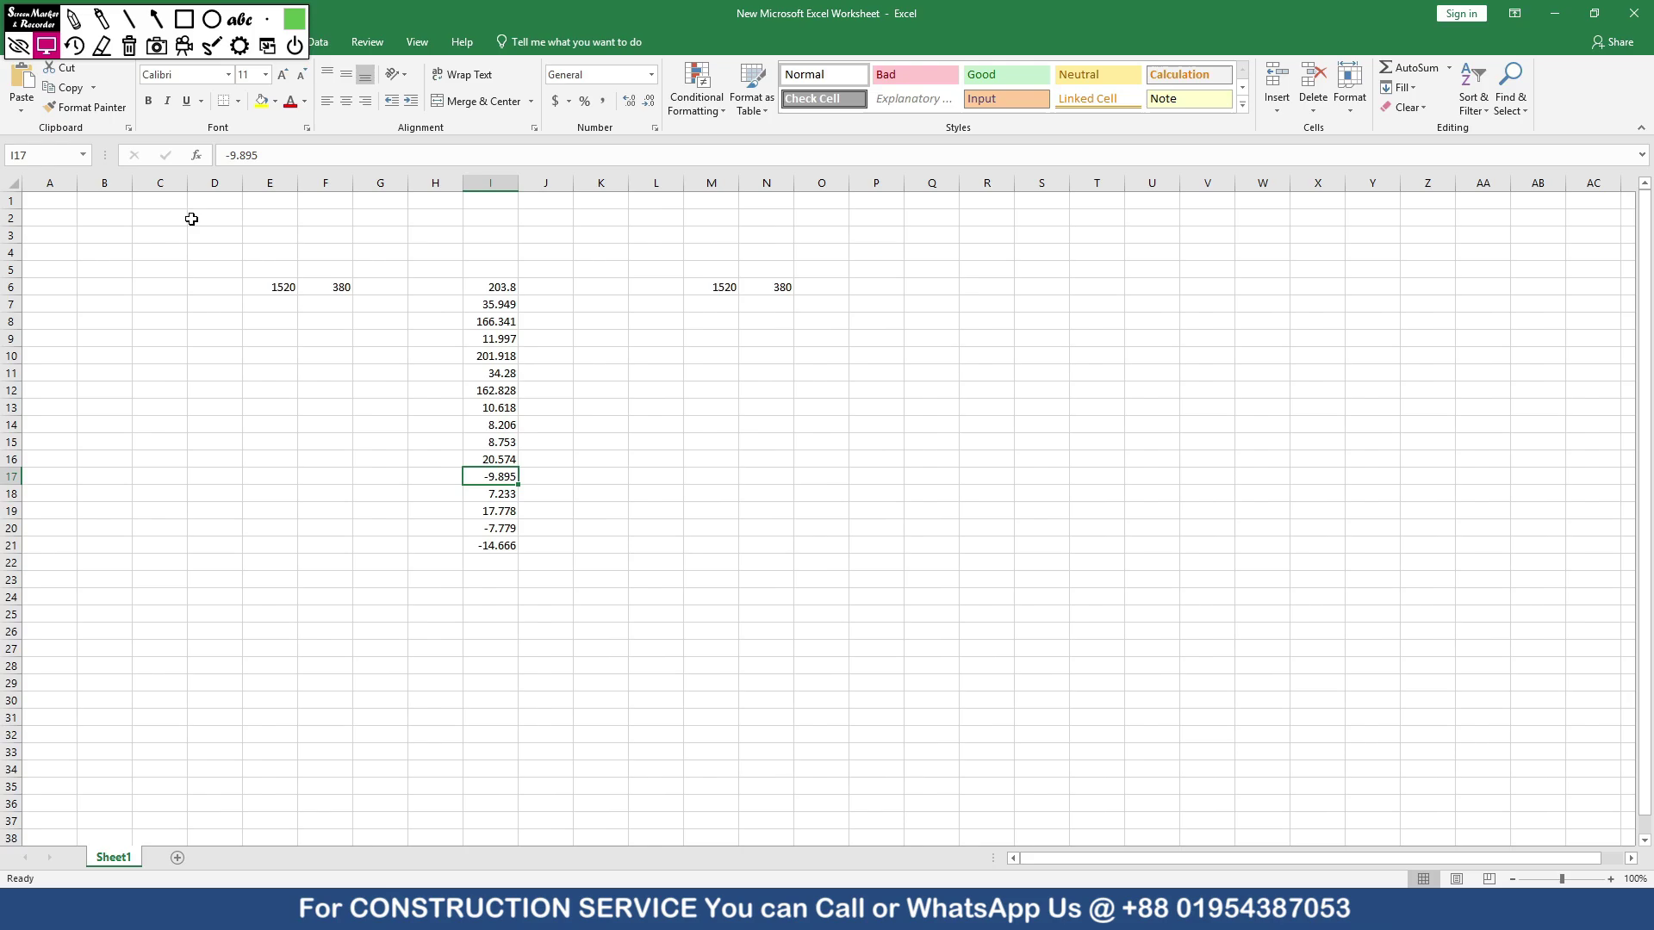
pyautogui.click(233, 155)
pyautogui.press('BackSpace')
pyautogui.click(757, 578)
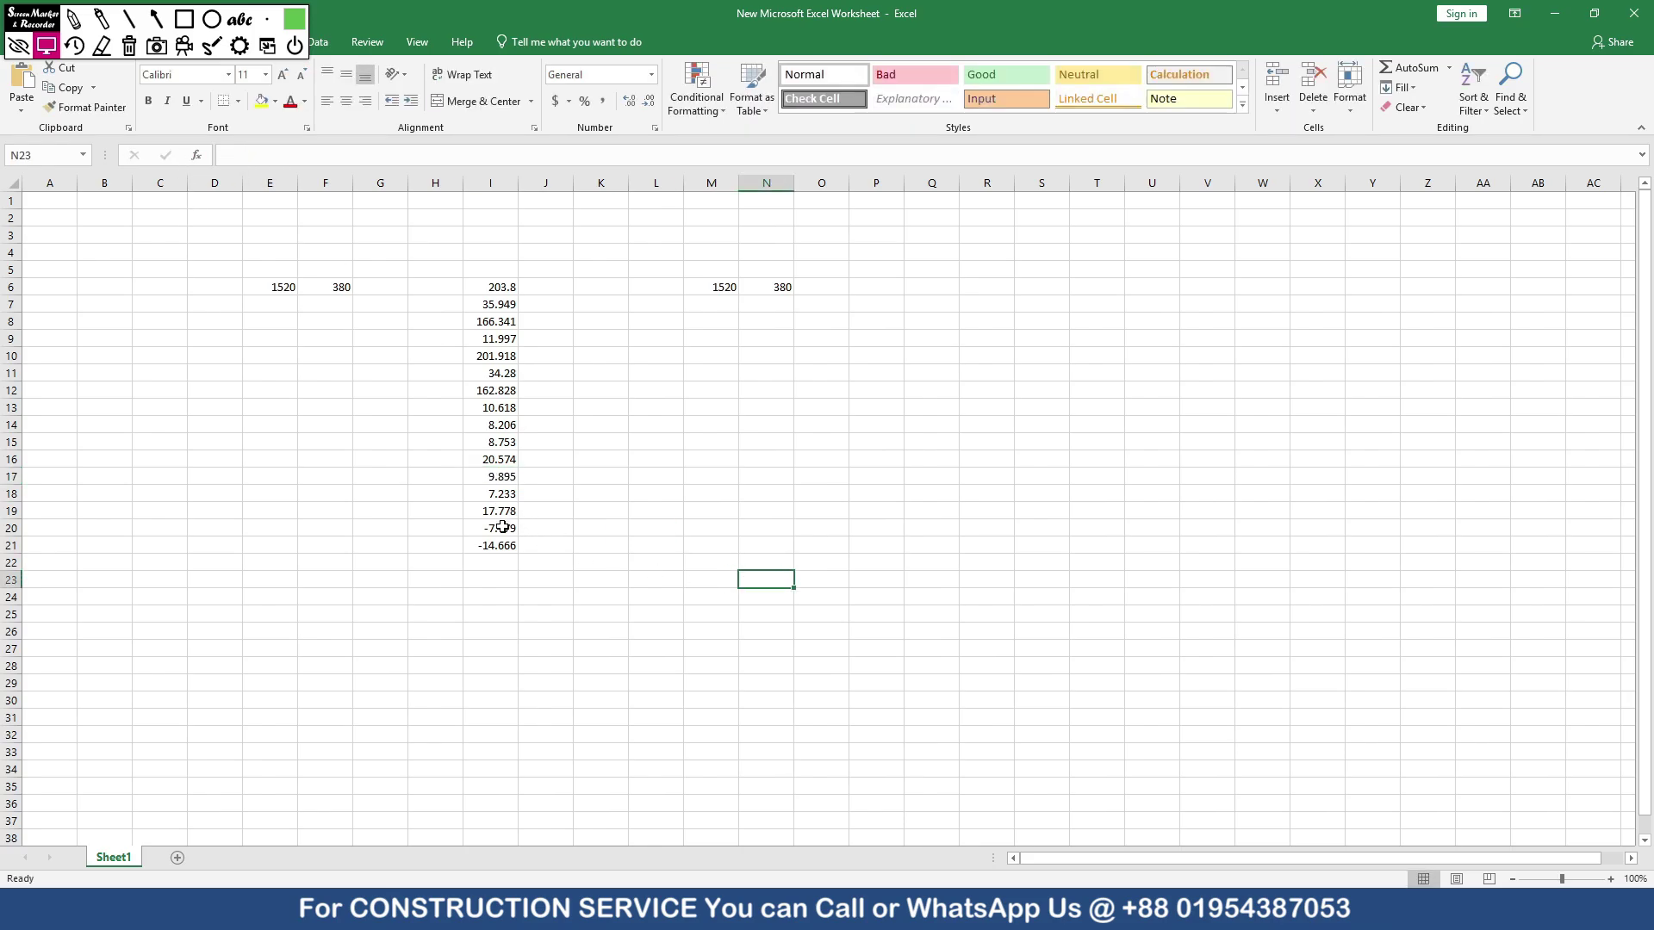
pyautogui.click(503, 527)
pyautogui.click(234, 155)
pyautogui.press('BackSpace')
pyautogui.click(876, 578)
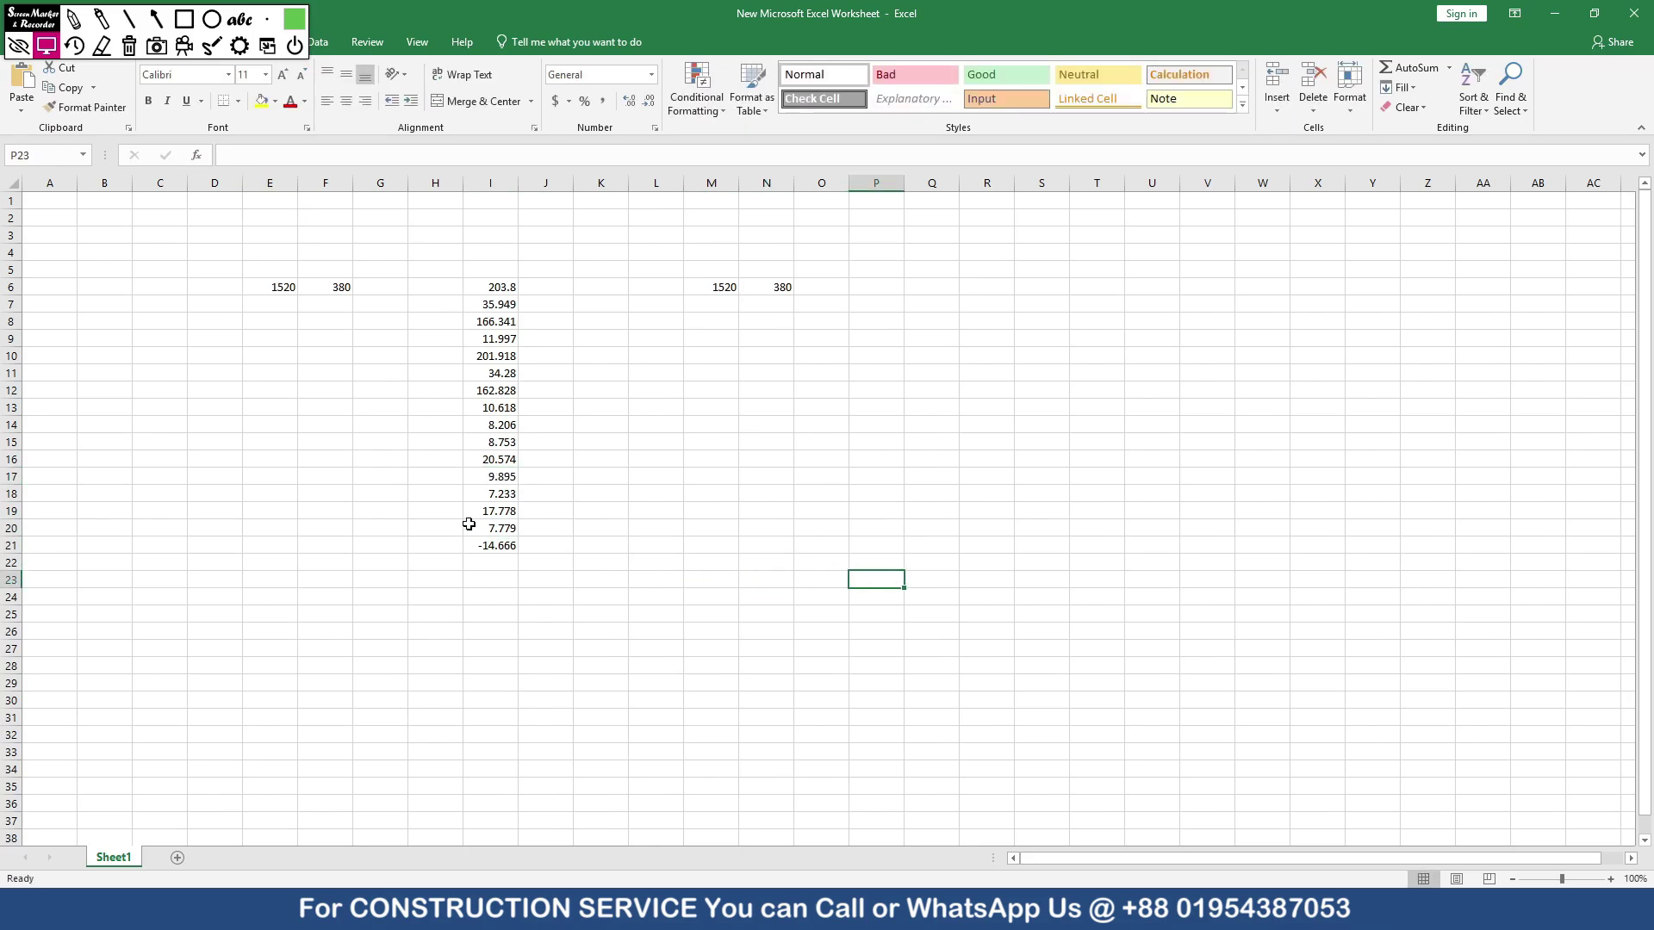
pyautogui.click(517, 546)
pyautogui.click(237, 155)
pyautogui.press('BackSpace')
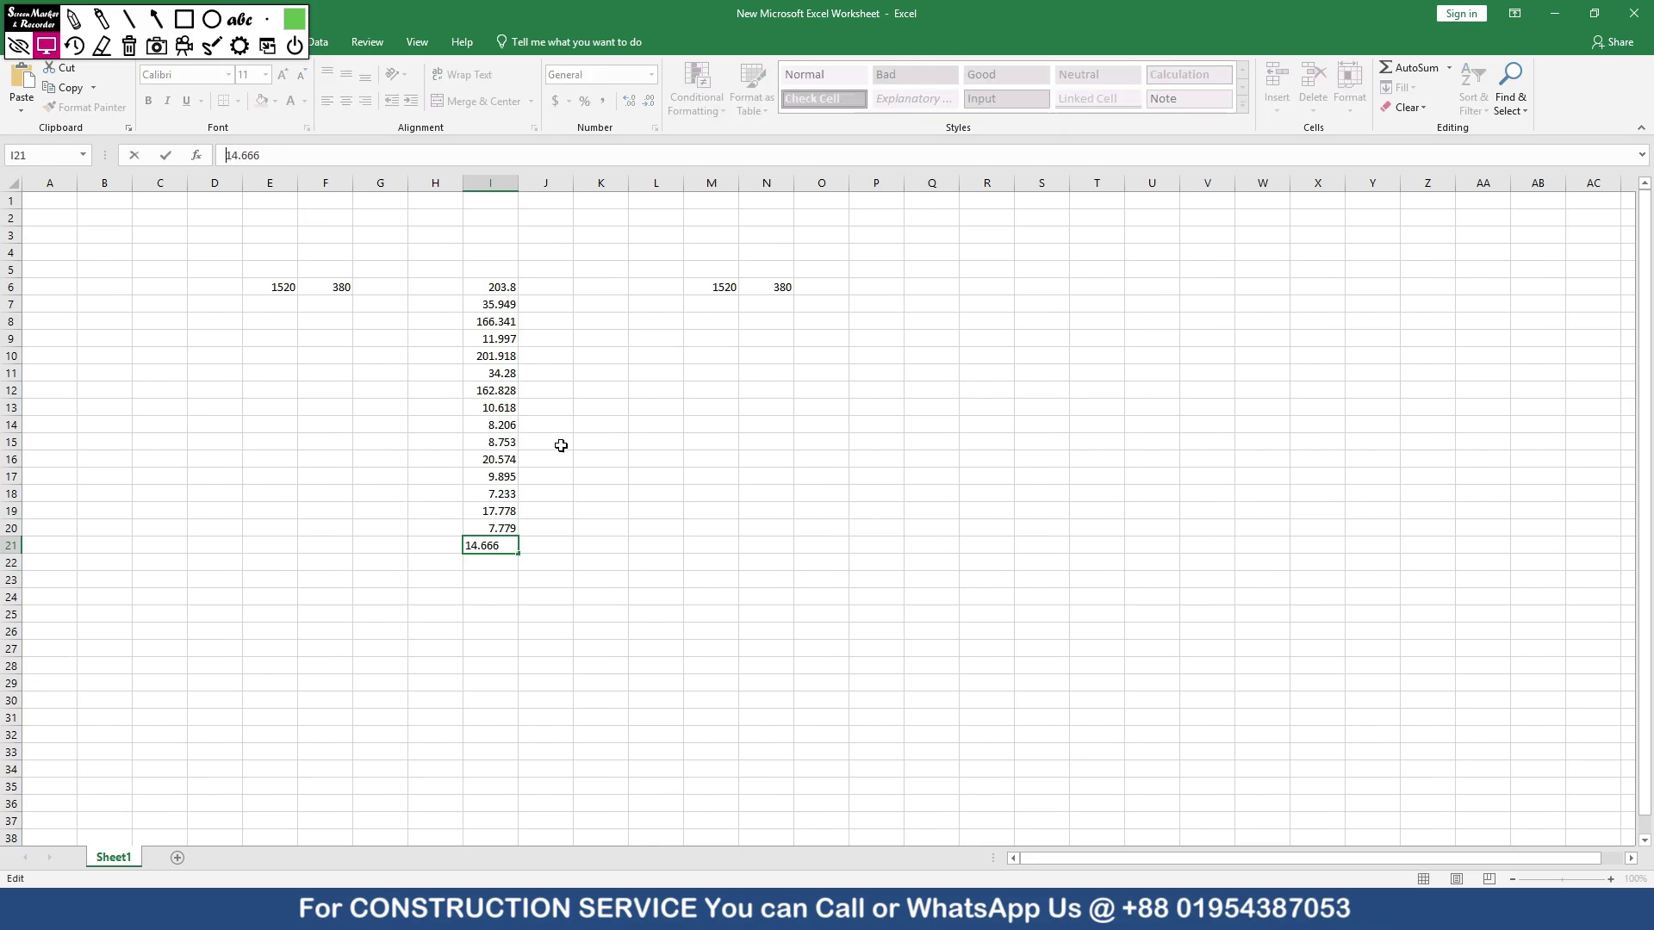
pyautogui.click(876, 699)
# - Total the pier shears in I6:I21 with a SUM formula in cell I23
pyautogui.click(497, 578)
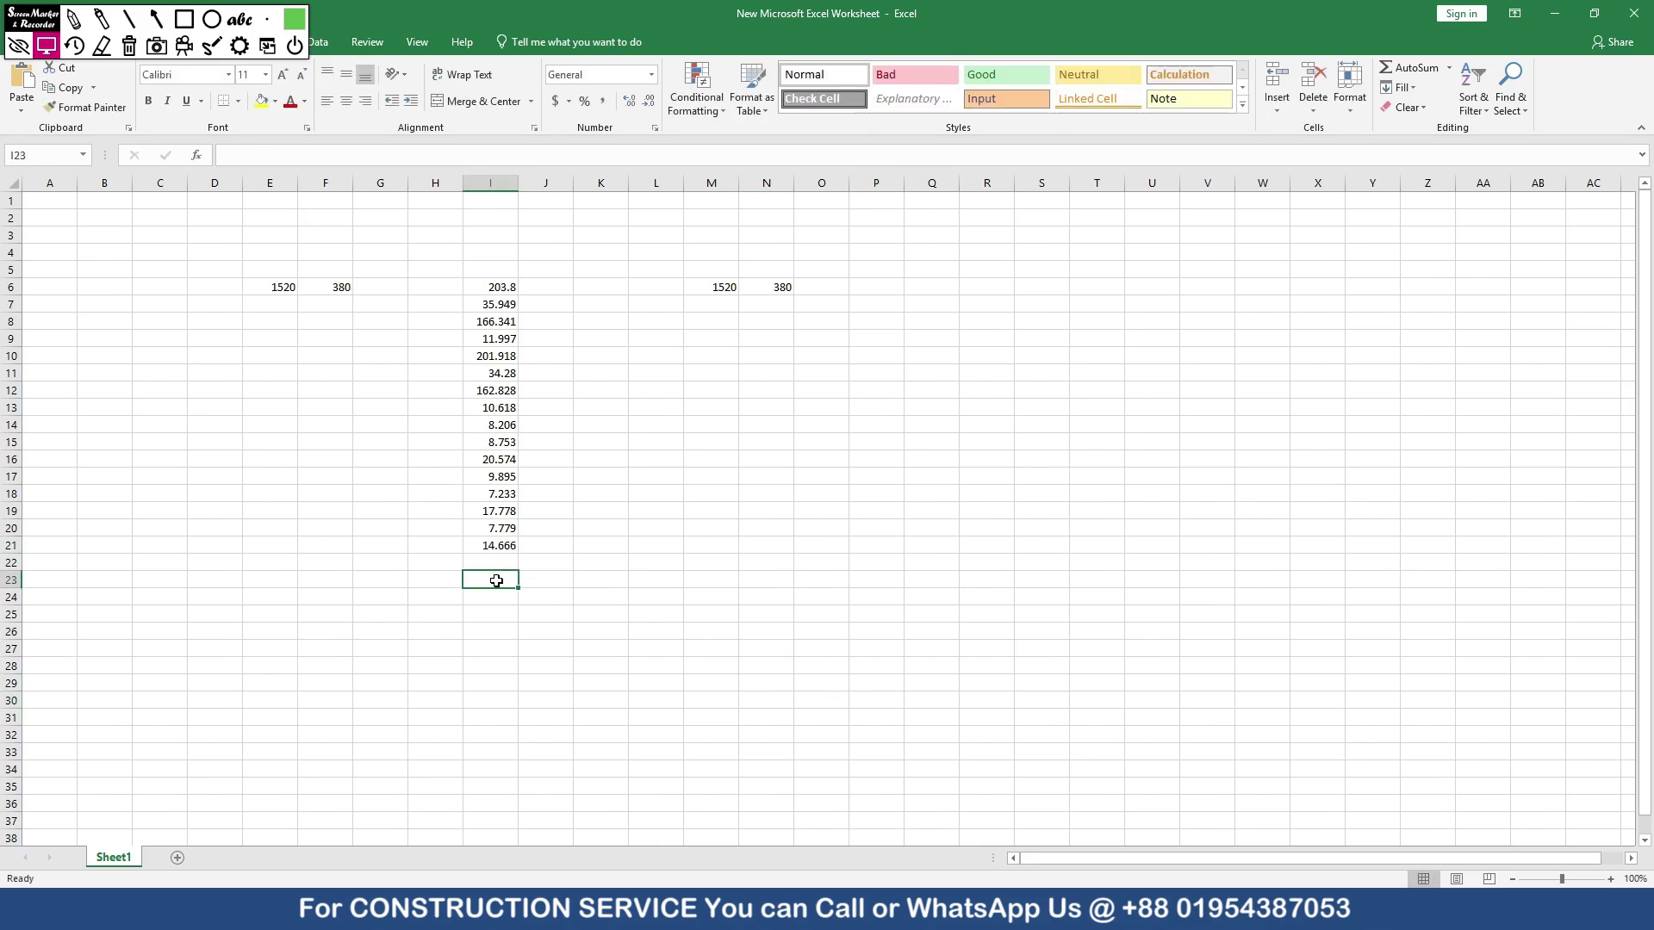
pyautogui.write('=sum')
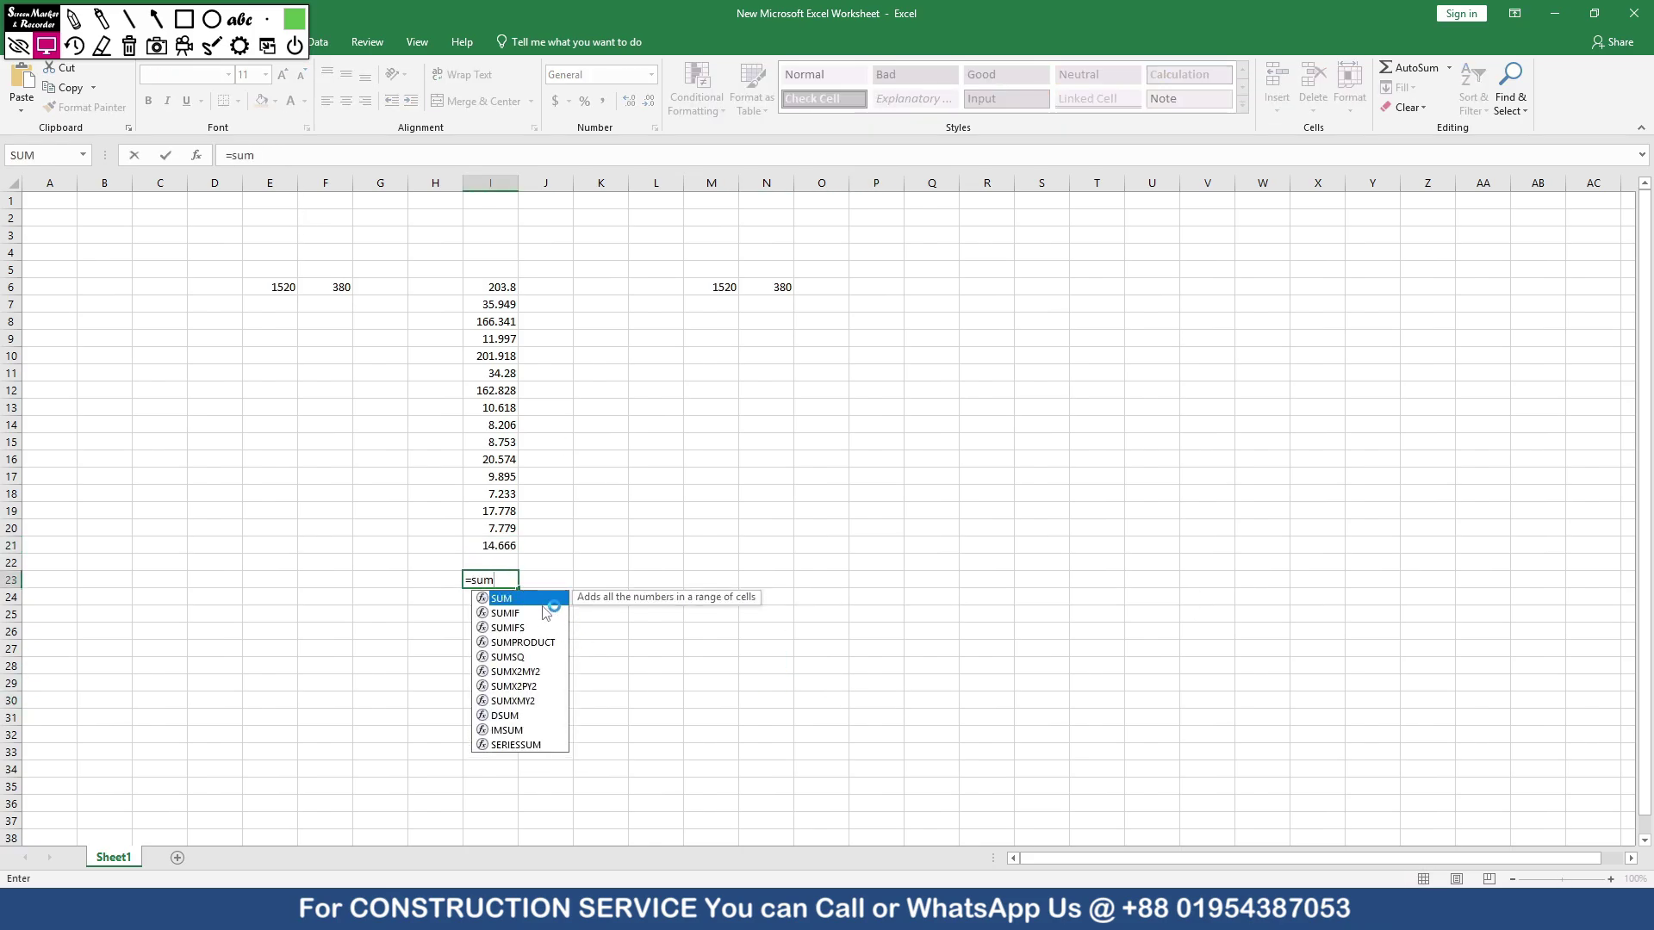
pyautogui.doubleClick(542, 602)
pyautogui.moveTo(499, 281); pyautogui.dragTo(497, 545)
pyautogui.press('Return')
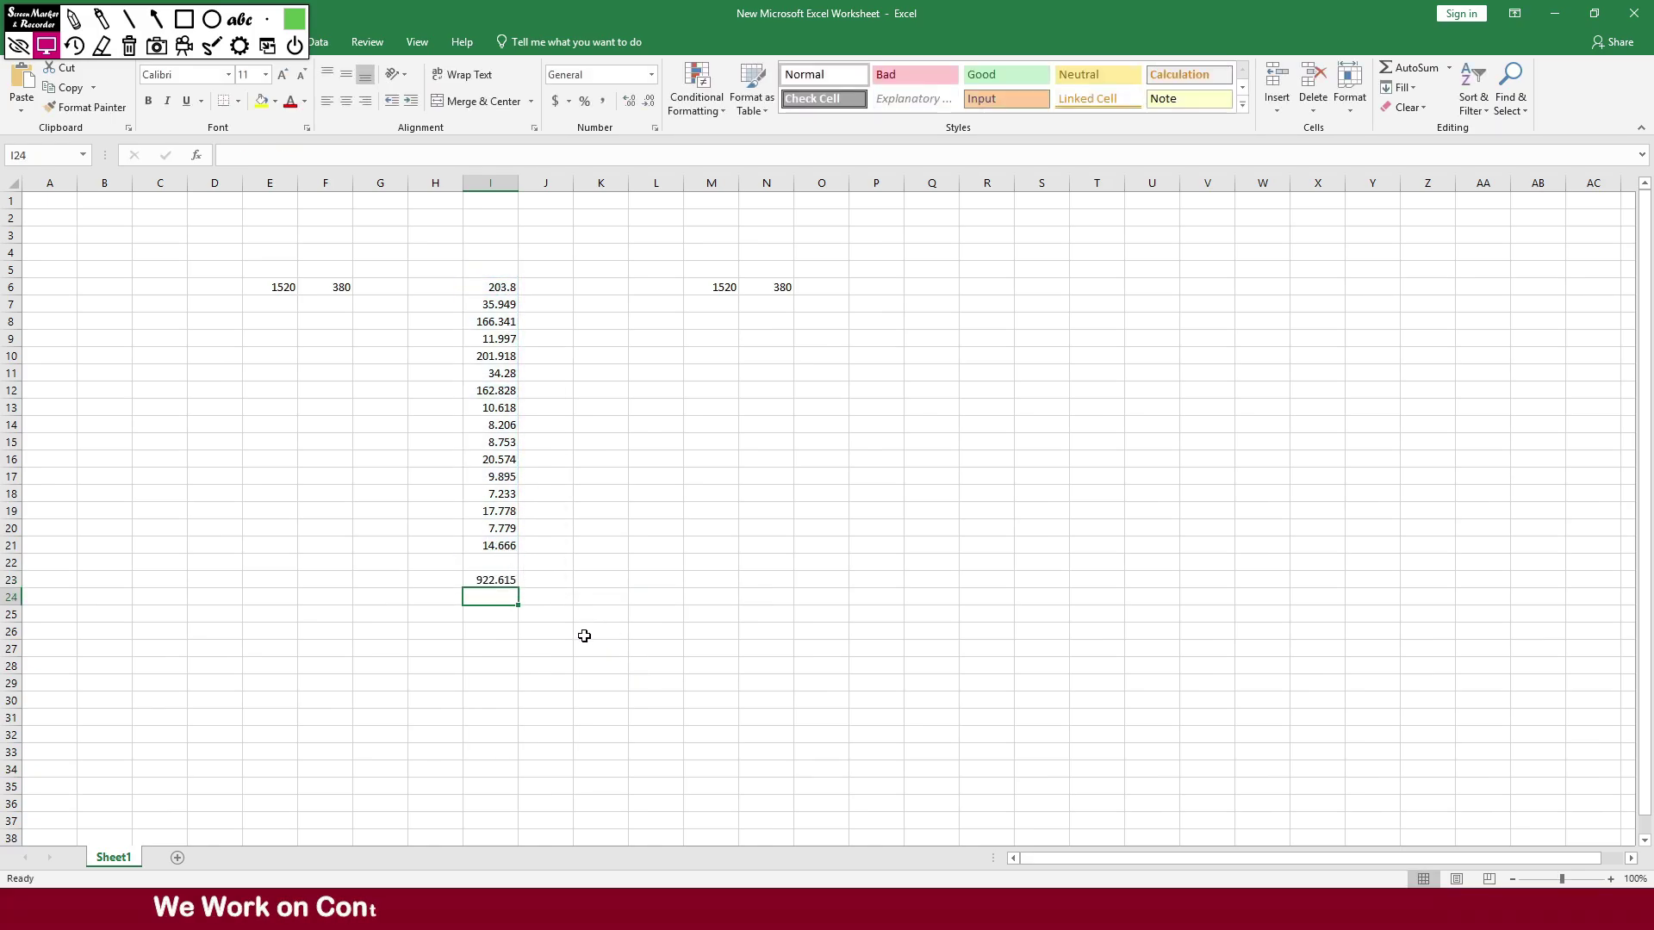
# - Enter the wall shear 922 in E7 and calculate the frame shear in E8 with the formula =E6-E7
pyautogui.click(249, 302)
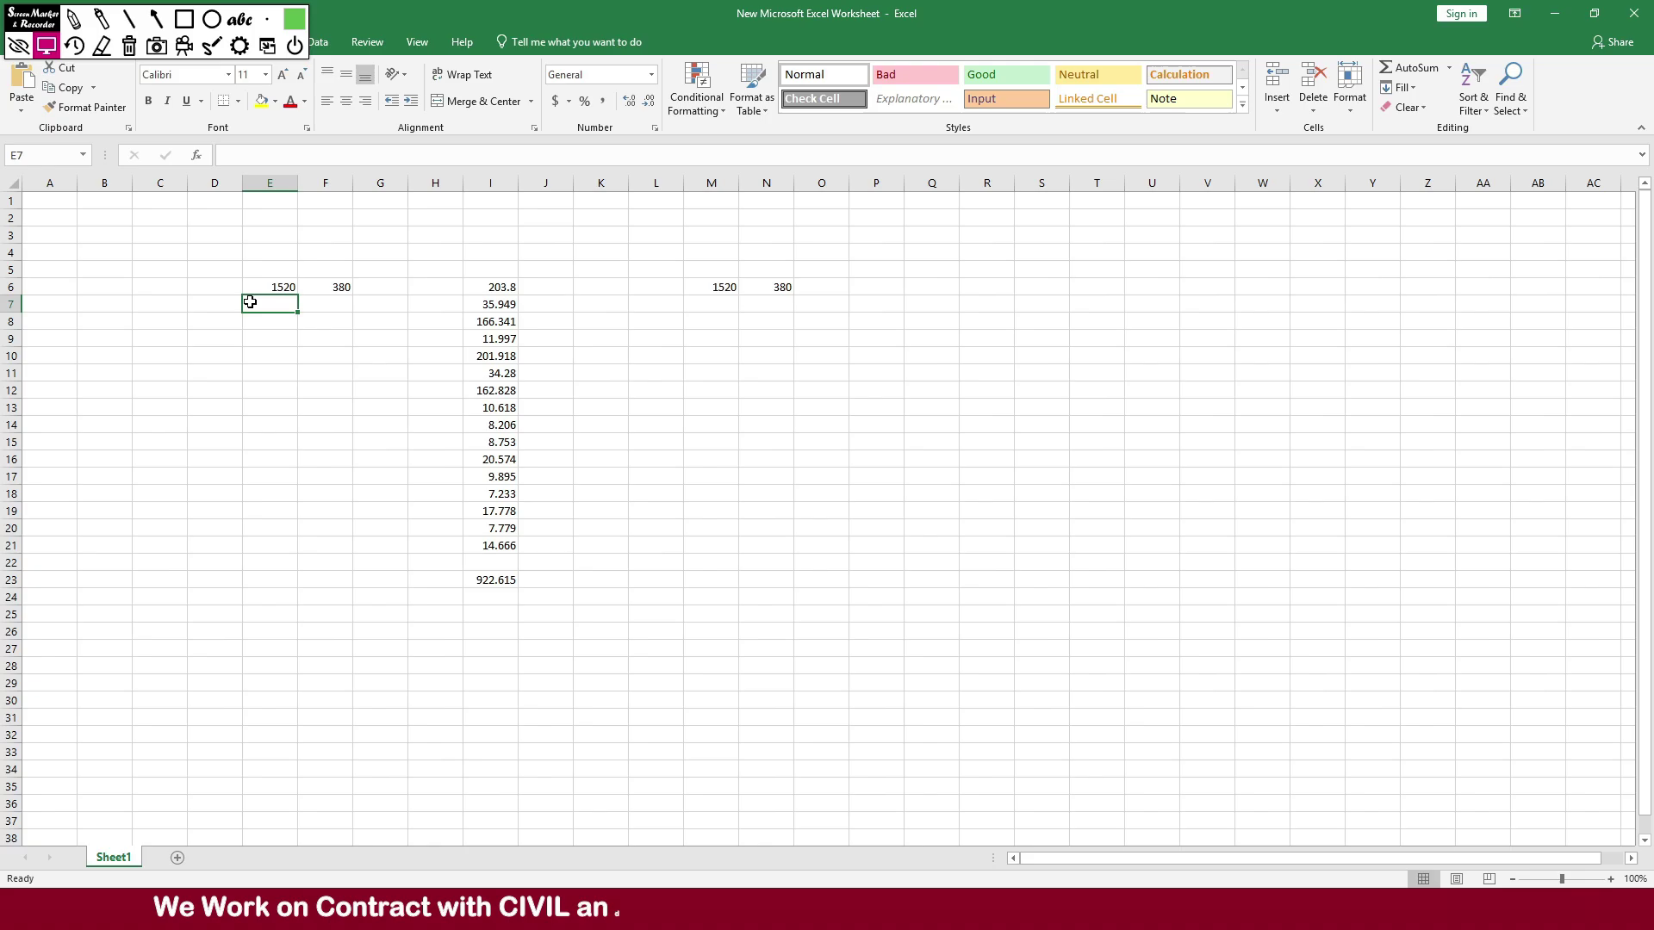
pyautogui.write('922')
pyautogui.click(262, 325)
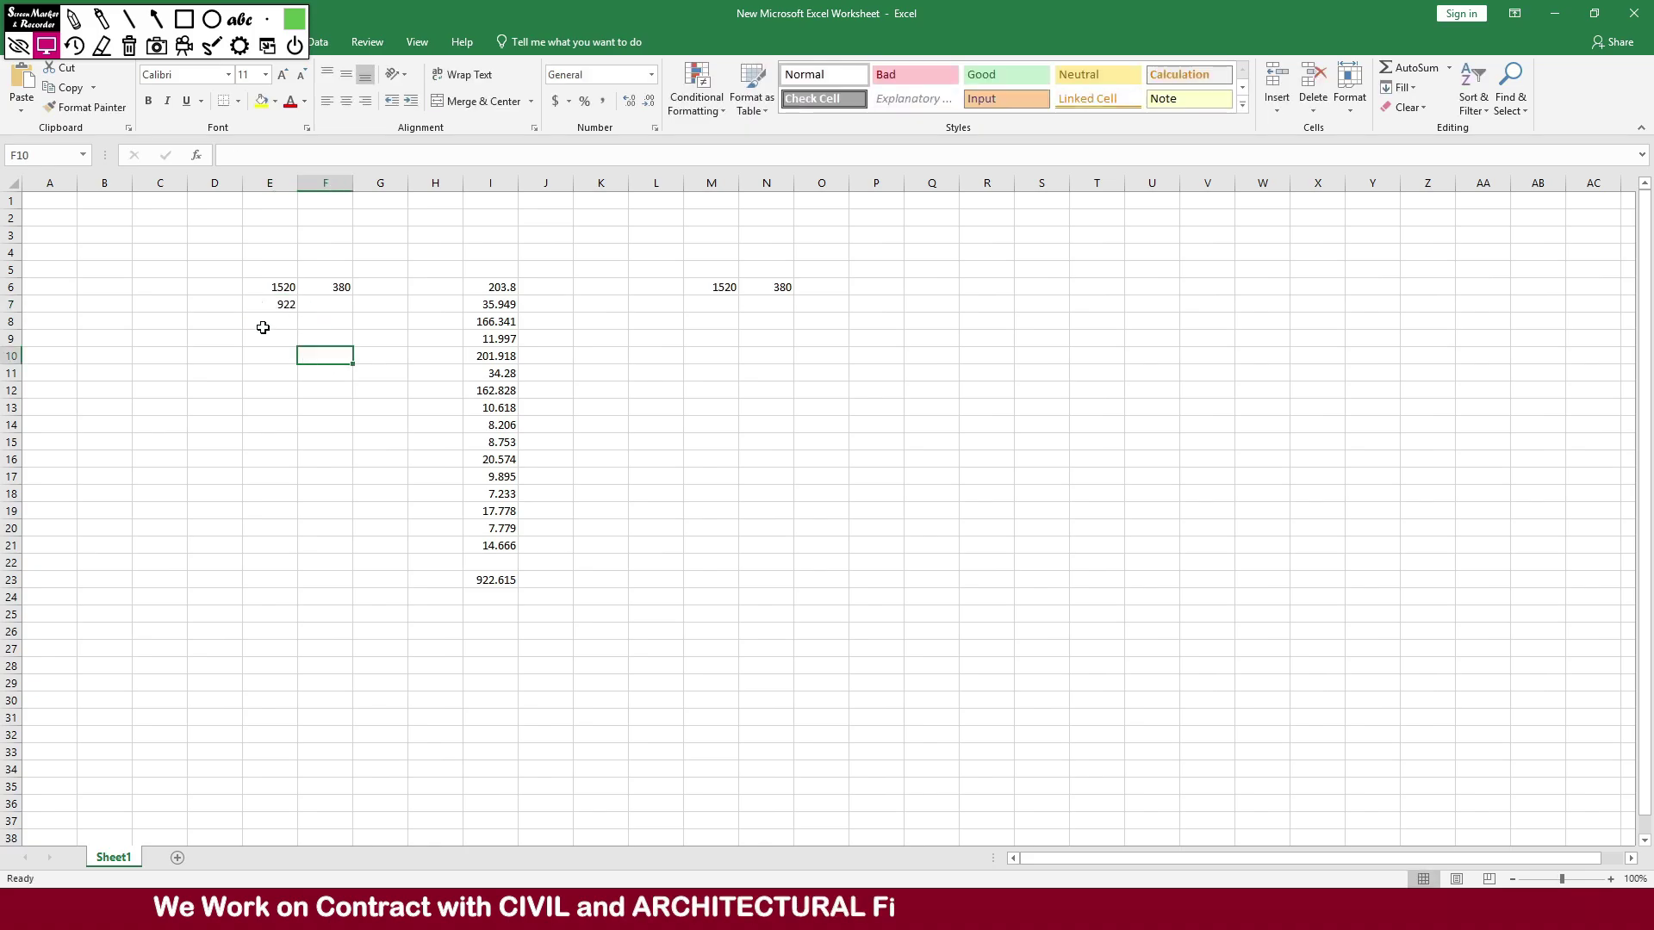
pyautogui.write('=')
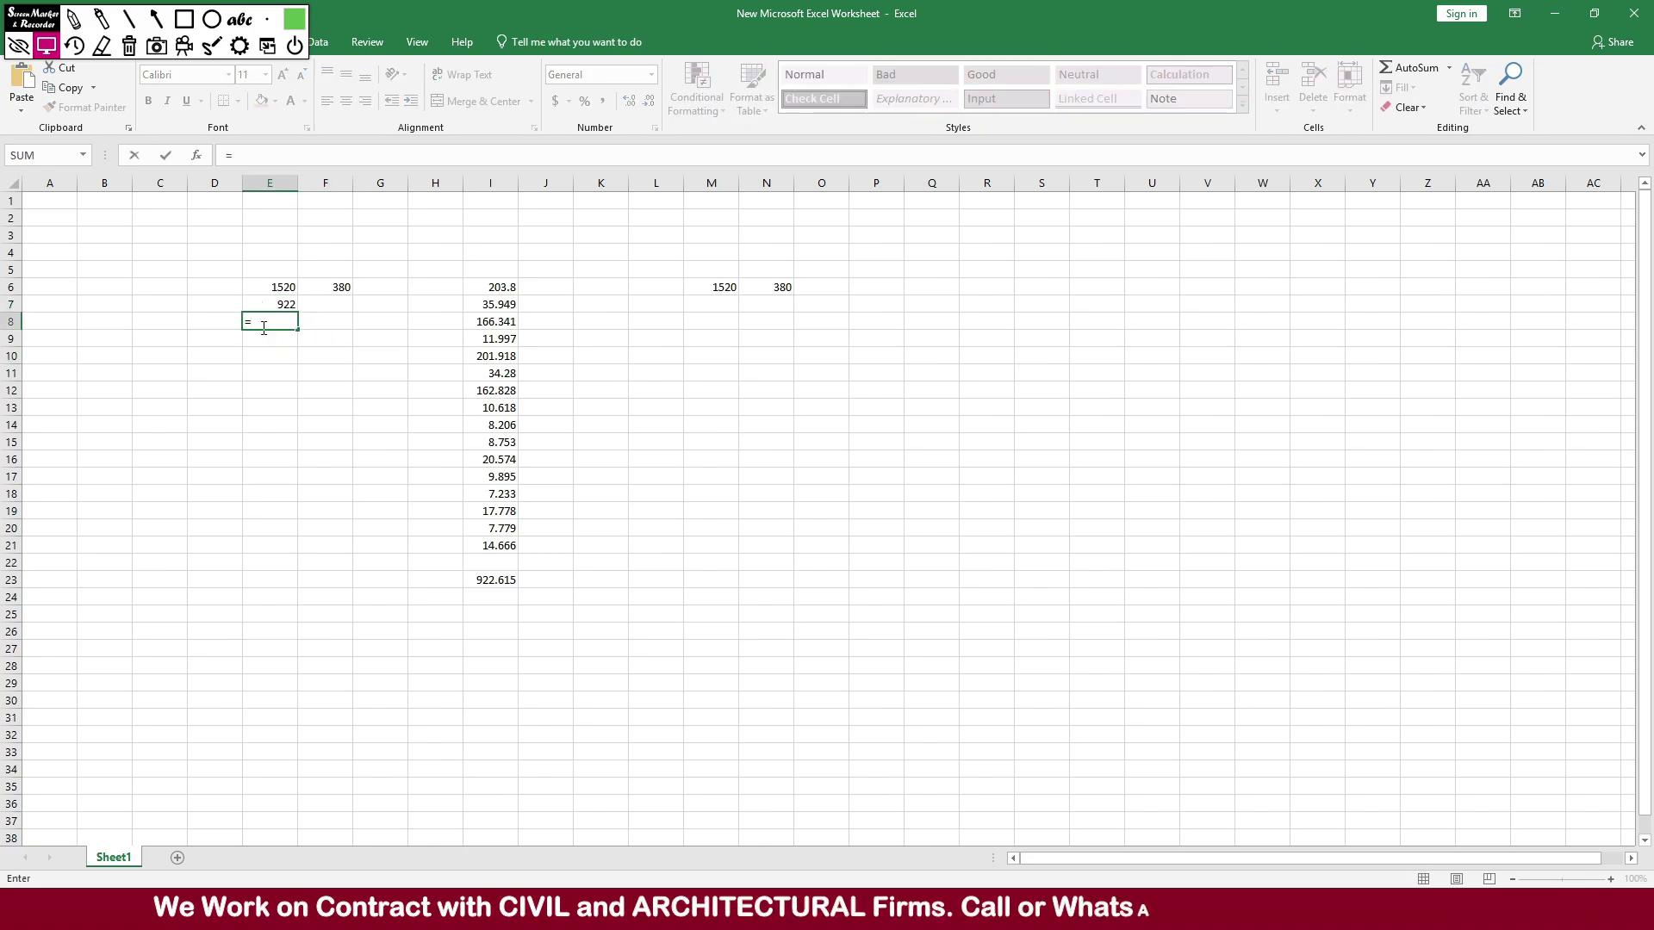
pyautogui.click(278, 287)
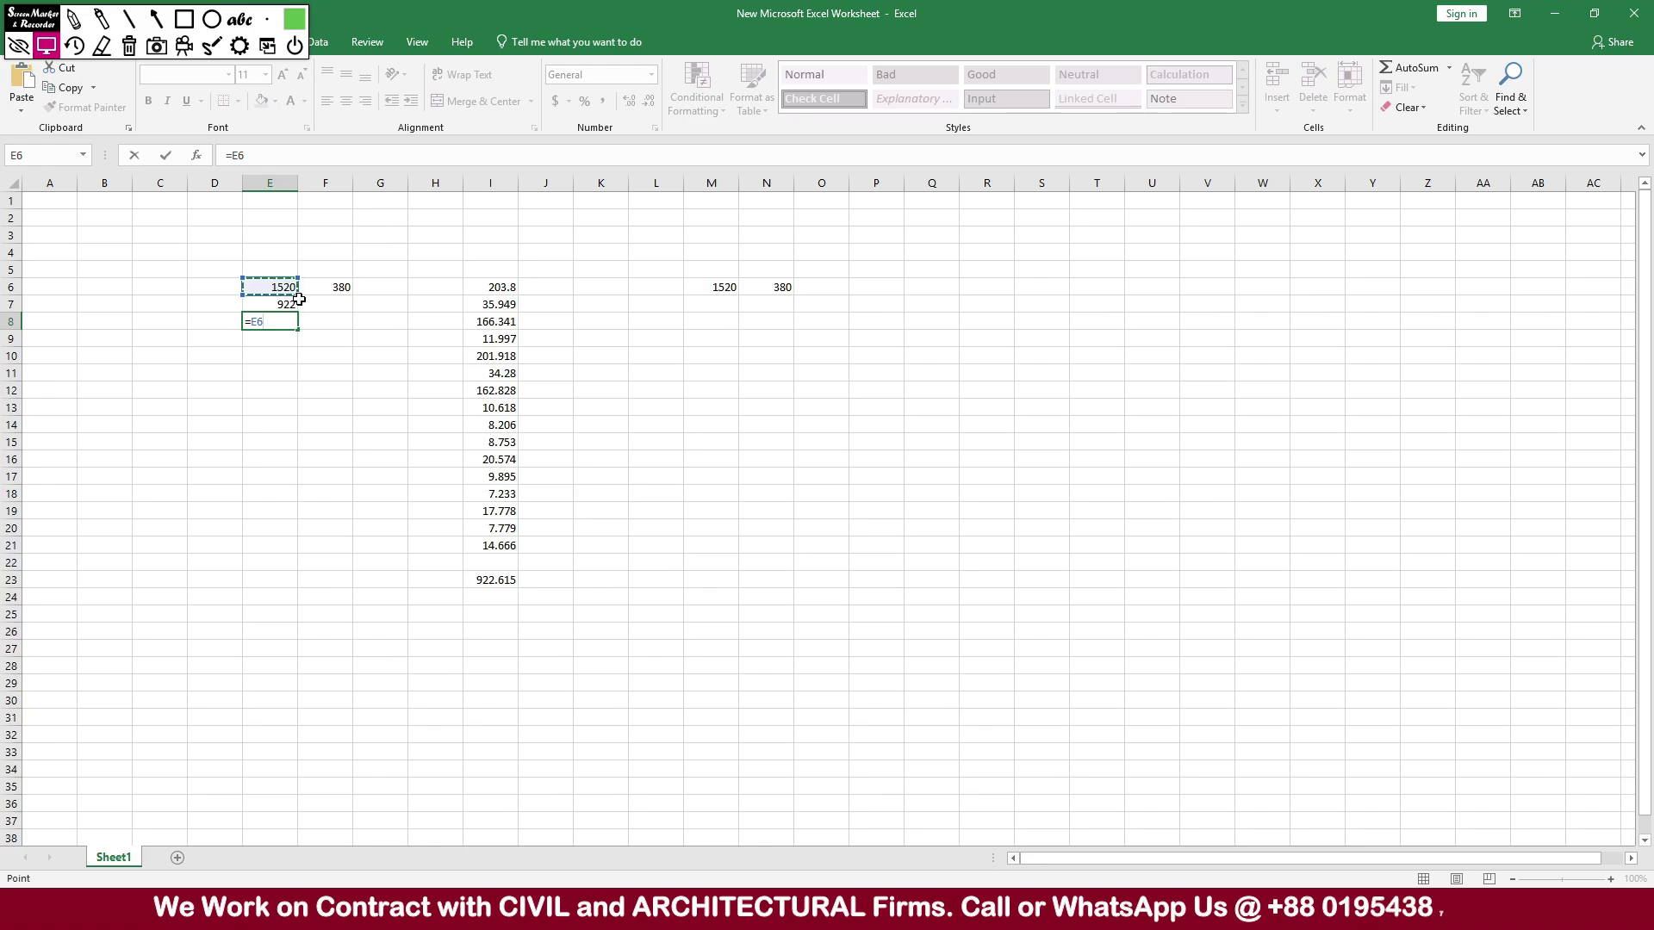
pyautogui.write('-')
pyautogui.click(282, 305)
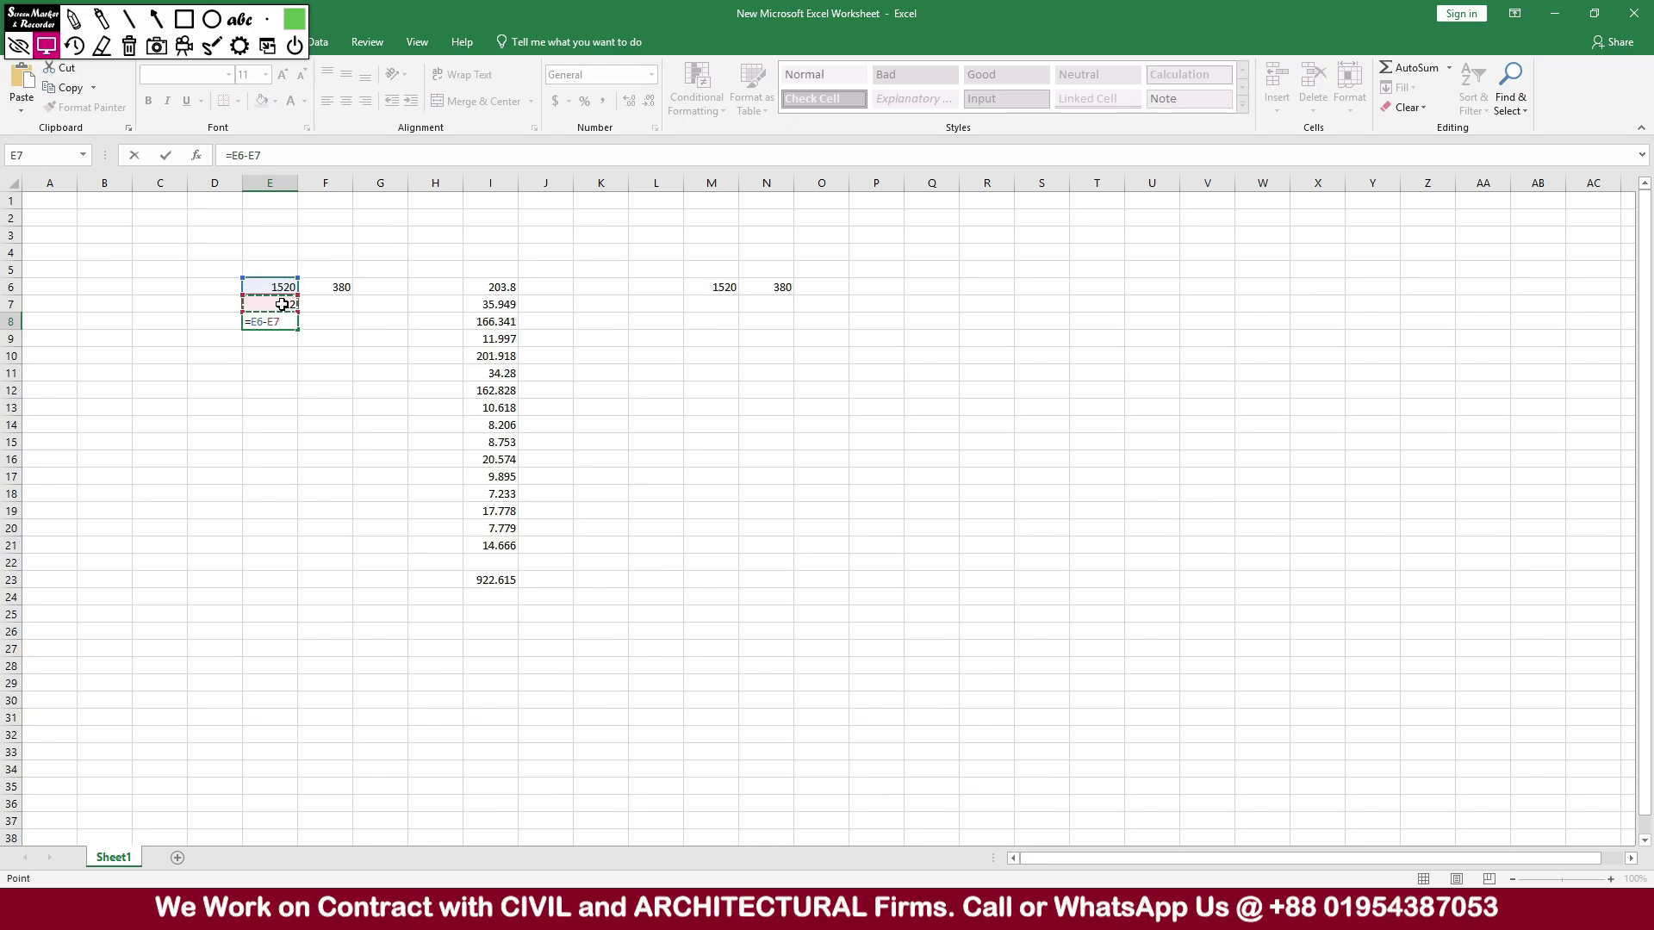
pyautogui.press('Return')
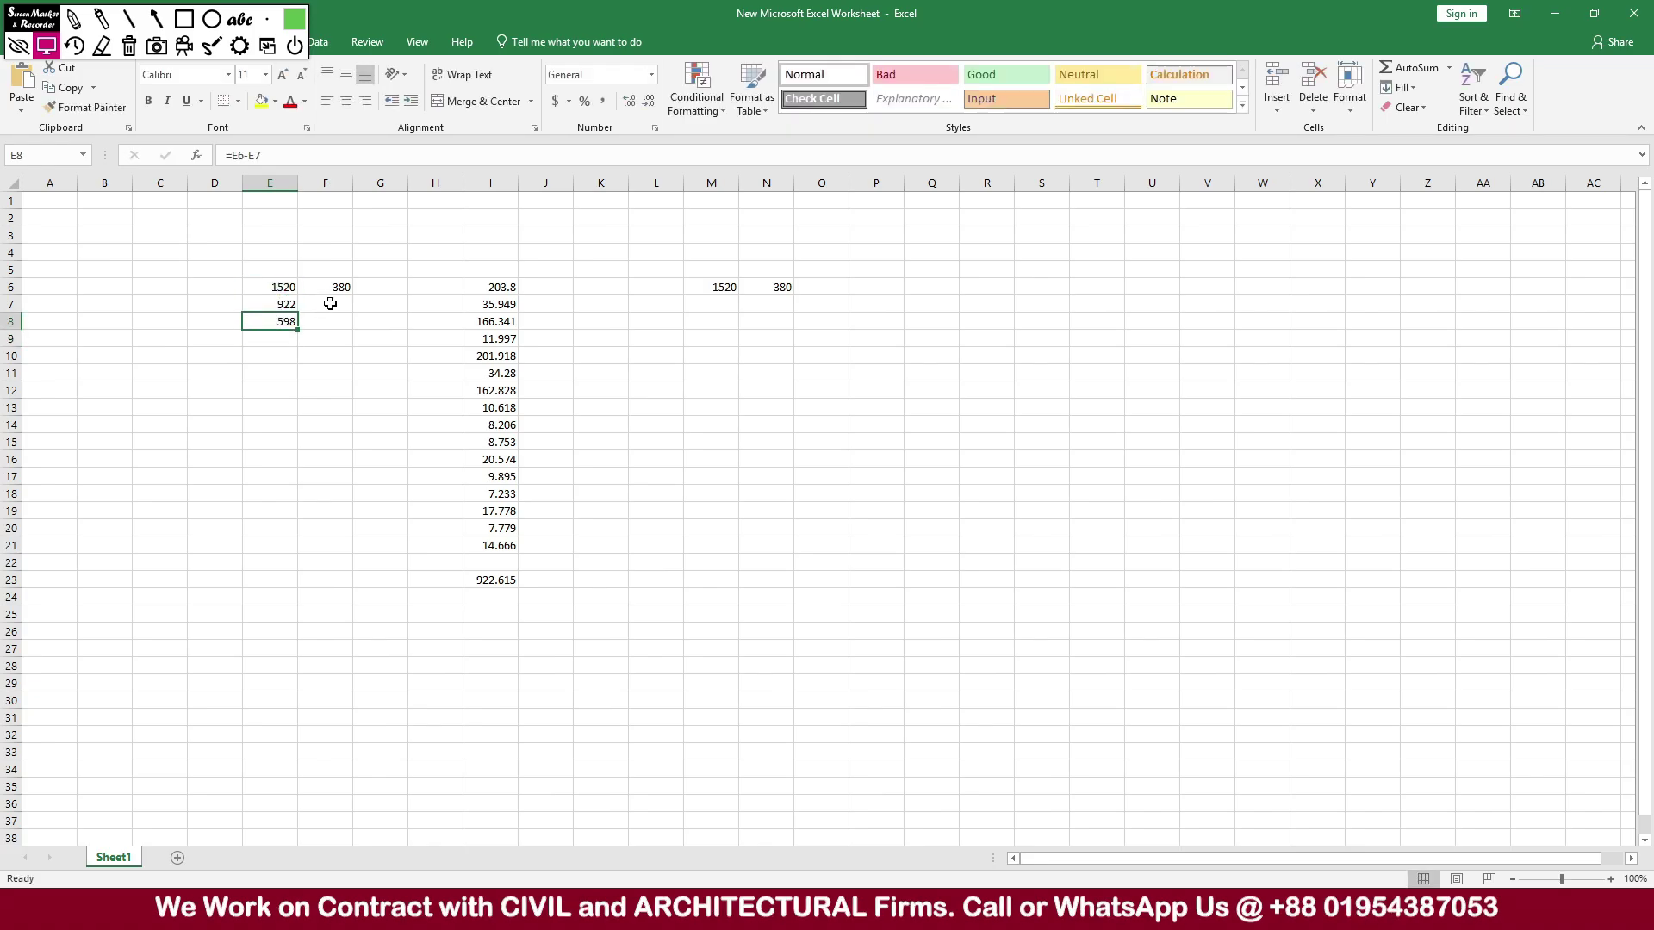
# - Highlight the 25% base shear value in F6 with yellow fill and select the frame shear in E8 for comparison
pyautogui.click(339, 288)
pyautogui.click(261, 101)
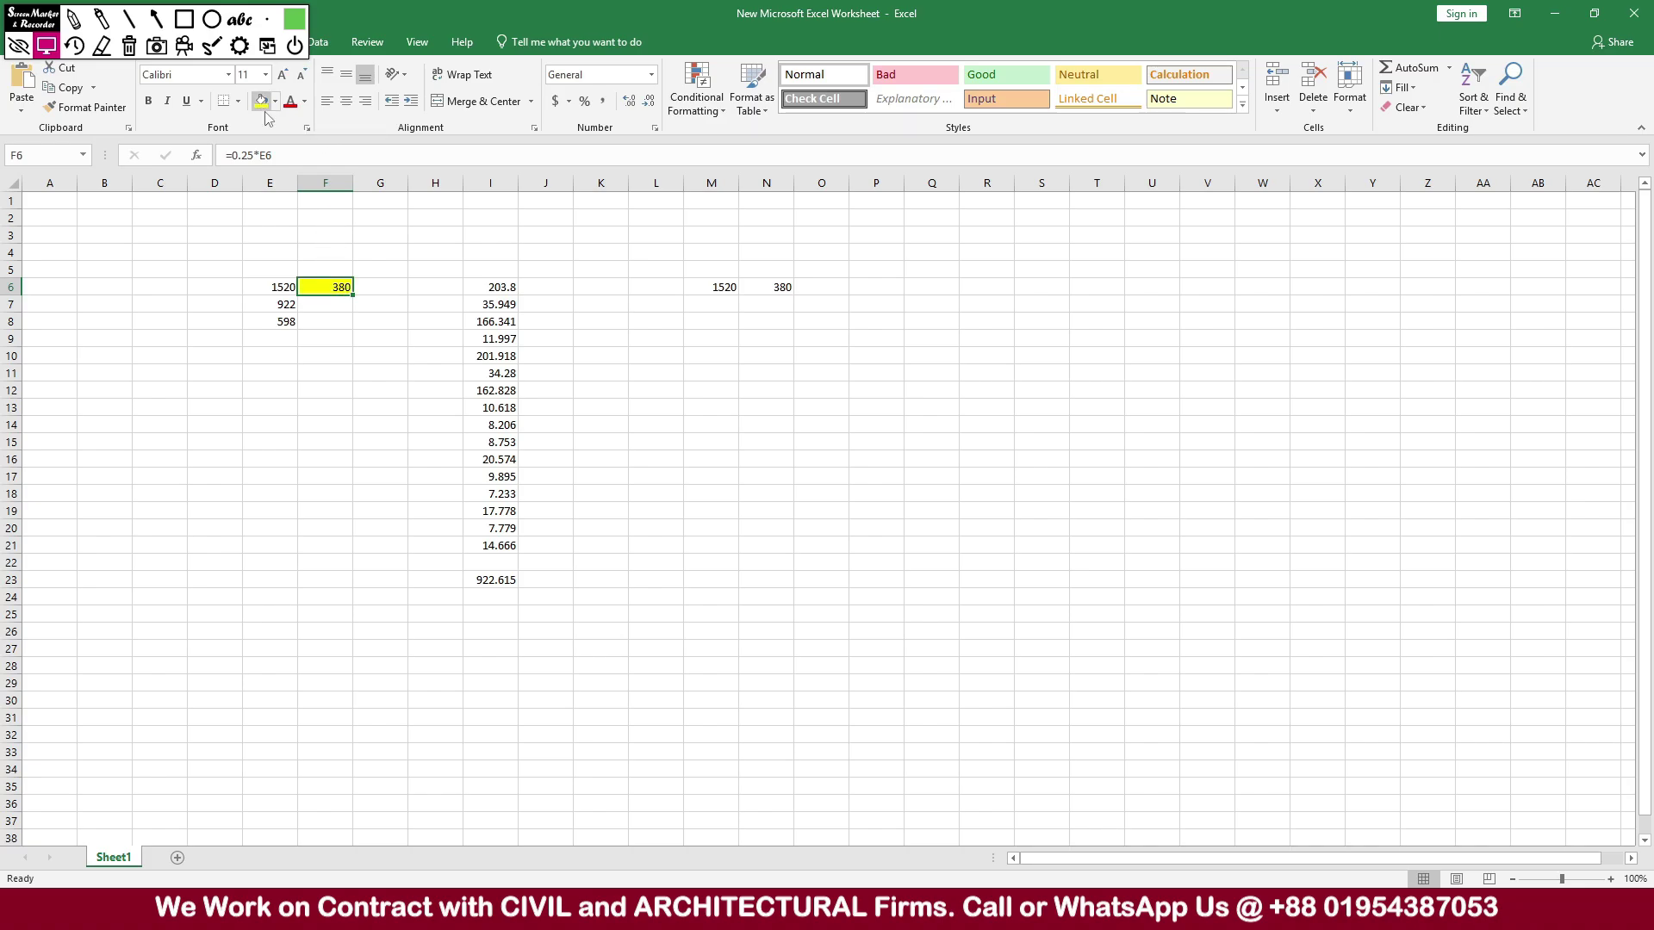
pyautogui.click(282, 321)
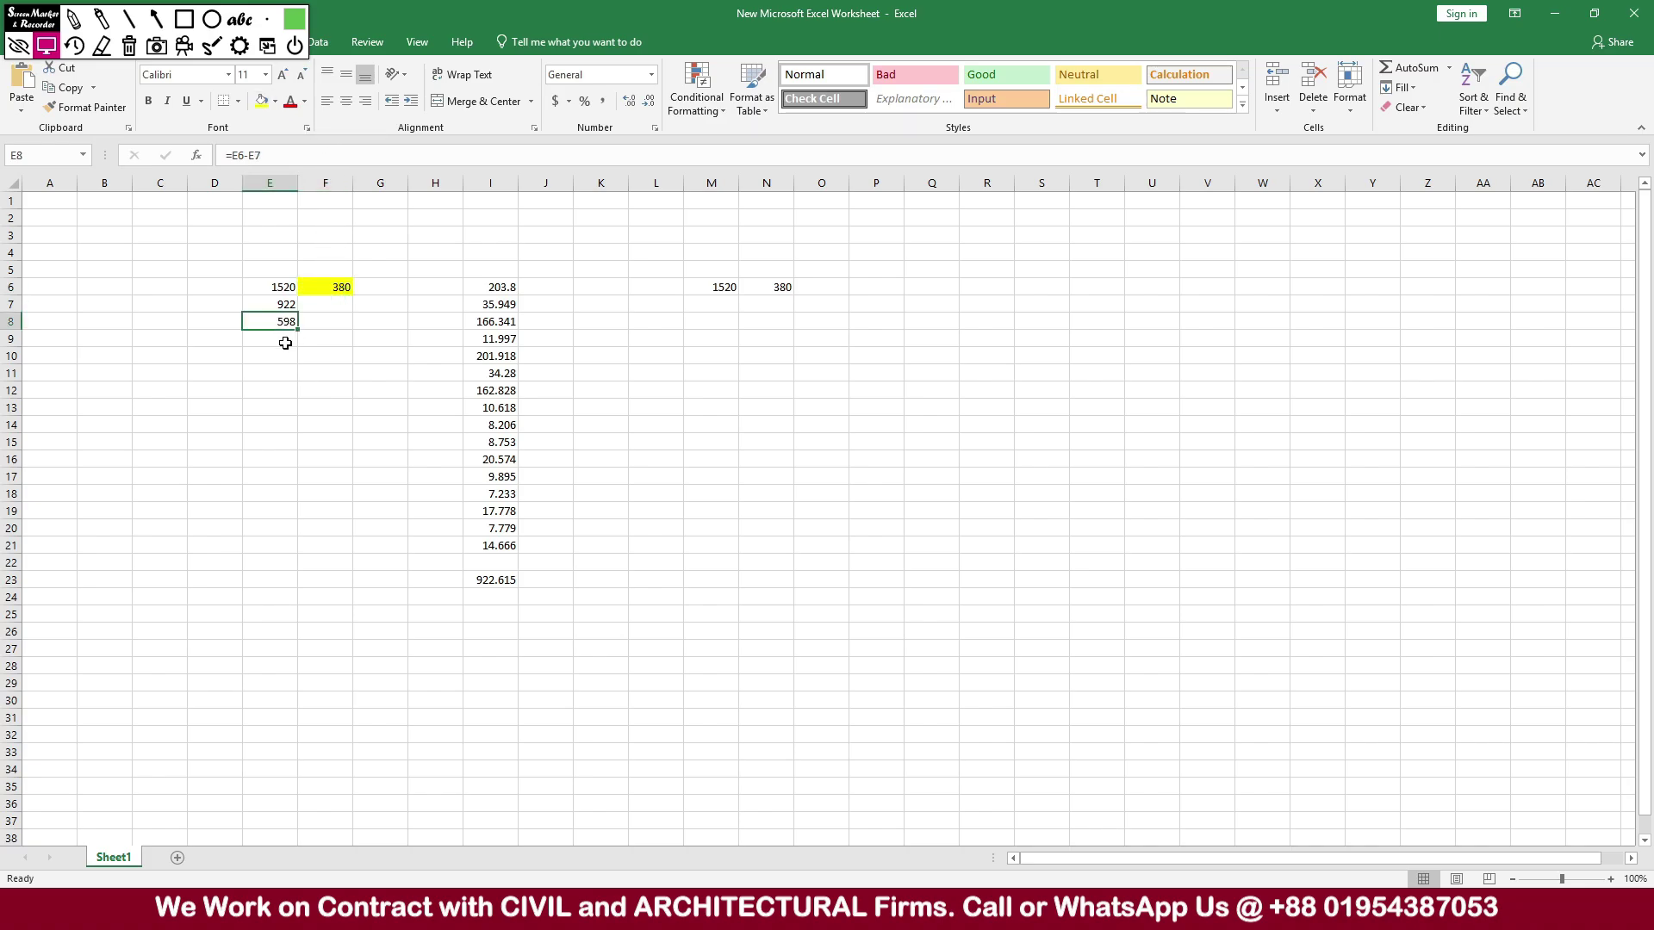
# - Switch back to ETABS, close the Pier Forces table, and reopen the results tables selection with only load case EQY
pyautogui.hotkey('alt', 'Tab')
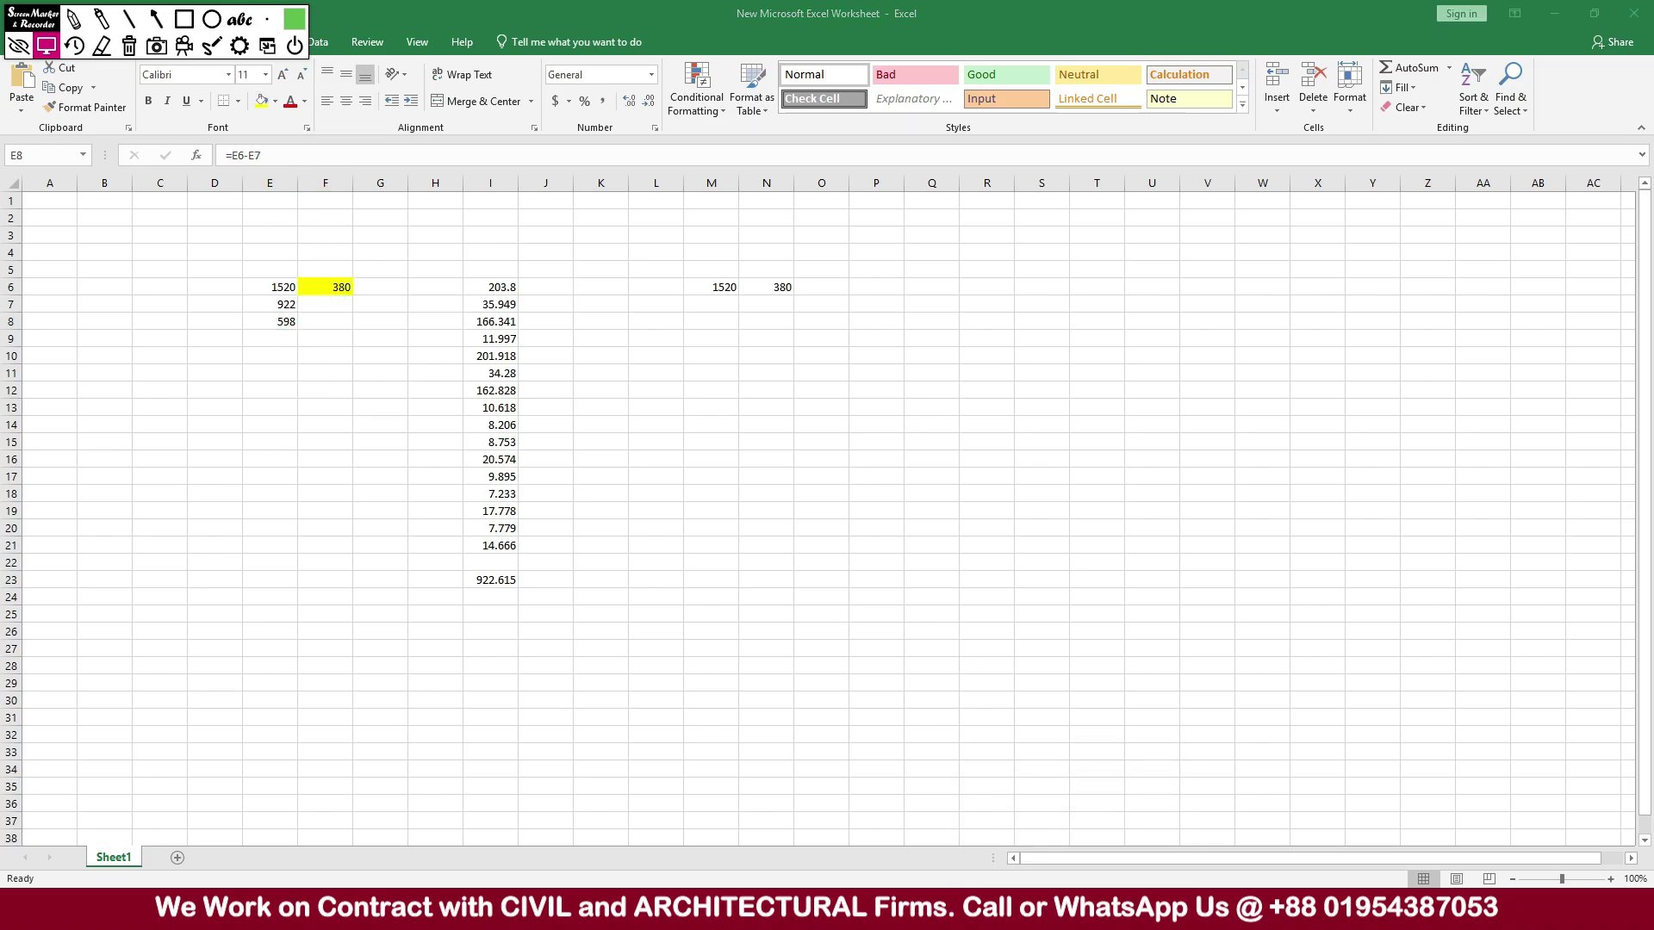
pyautogui.click(1205, 227)
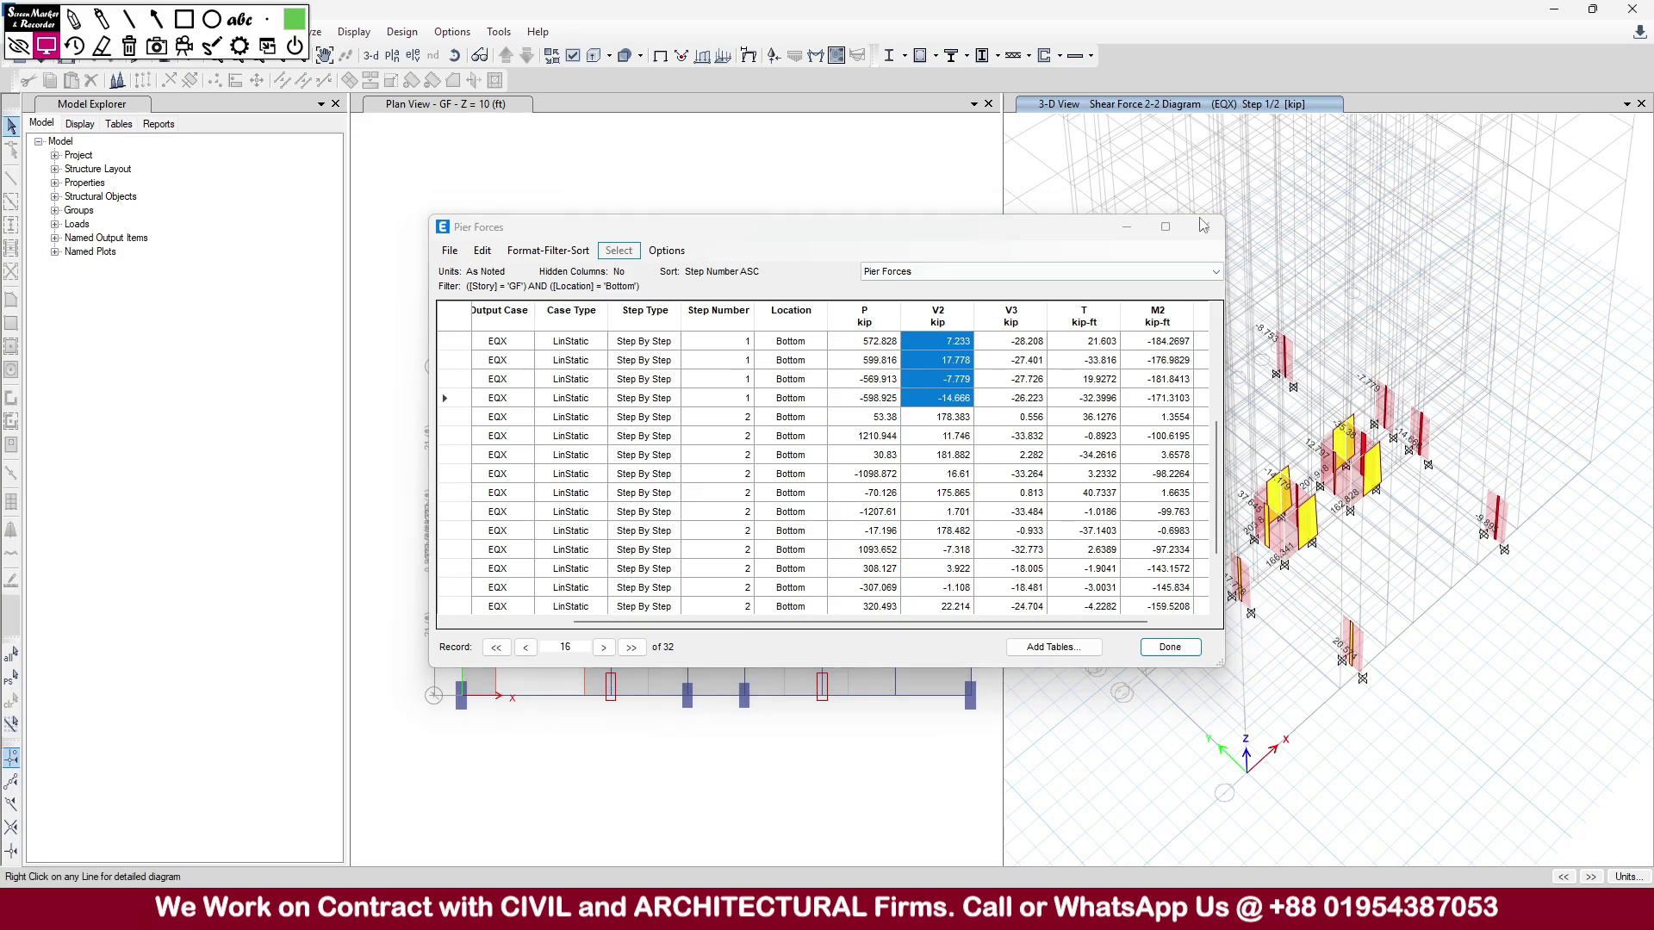
pyautogui.click(354, 32)
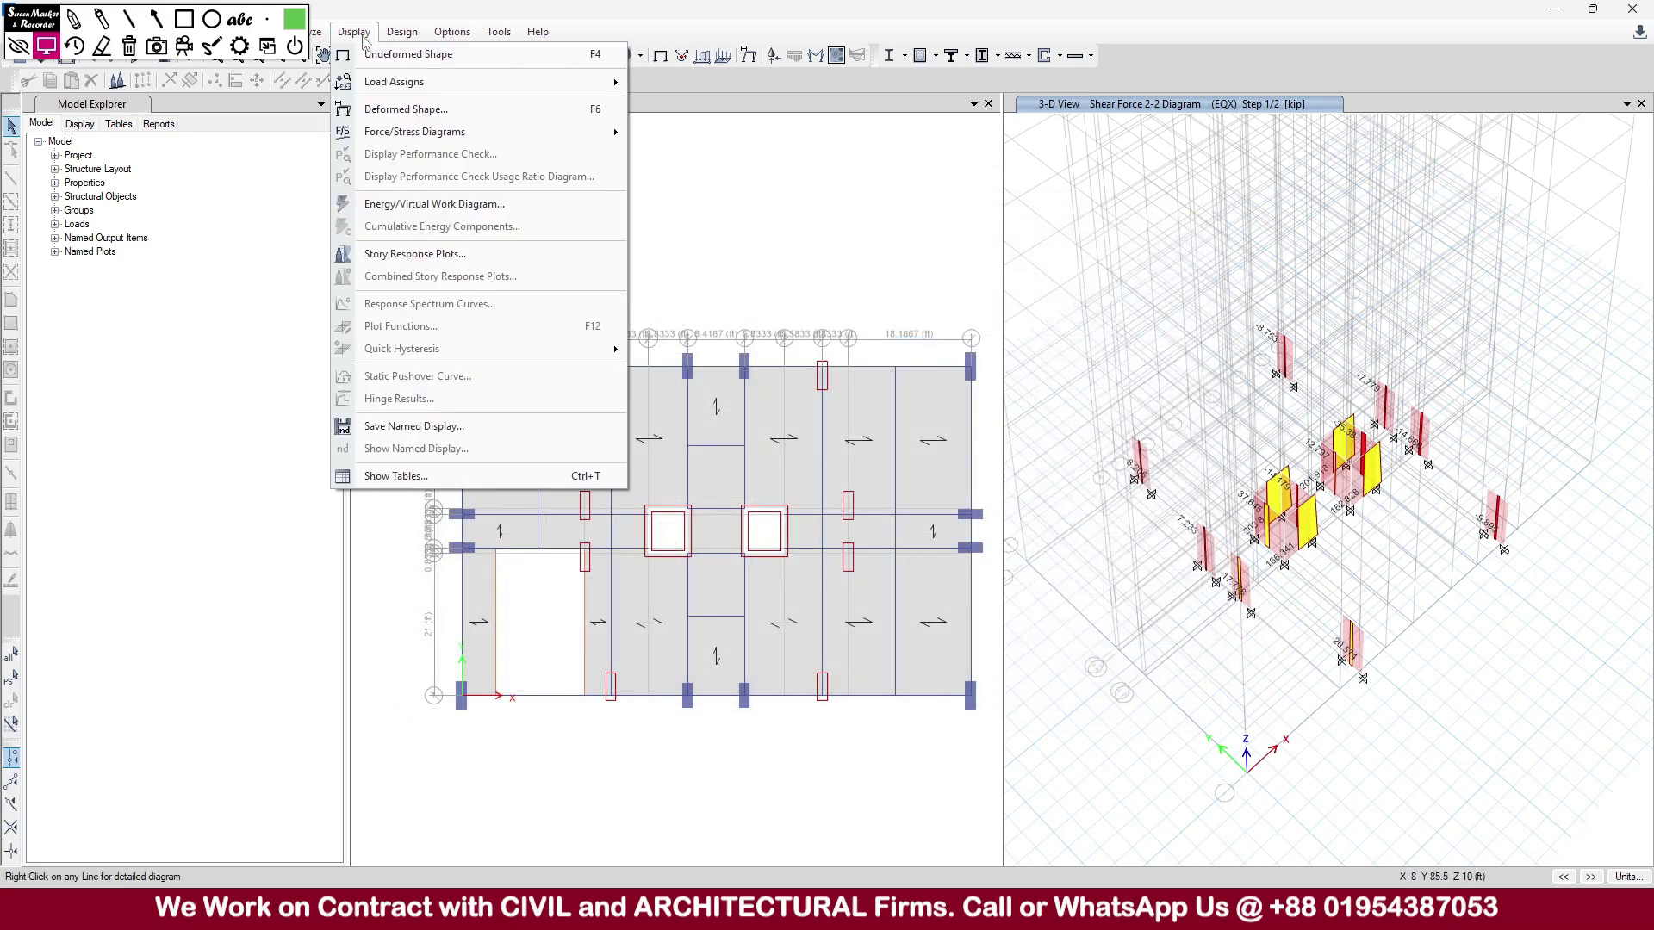
pyautogui.click(395, 476)
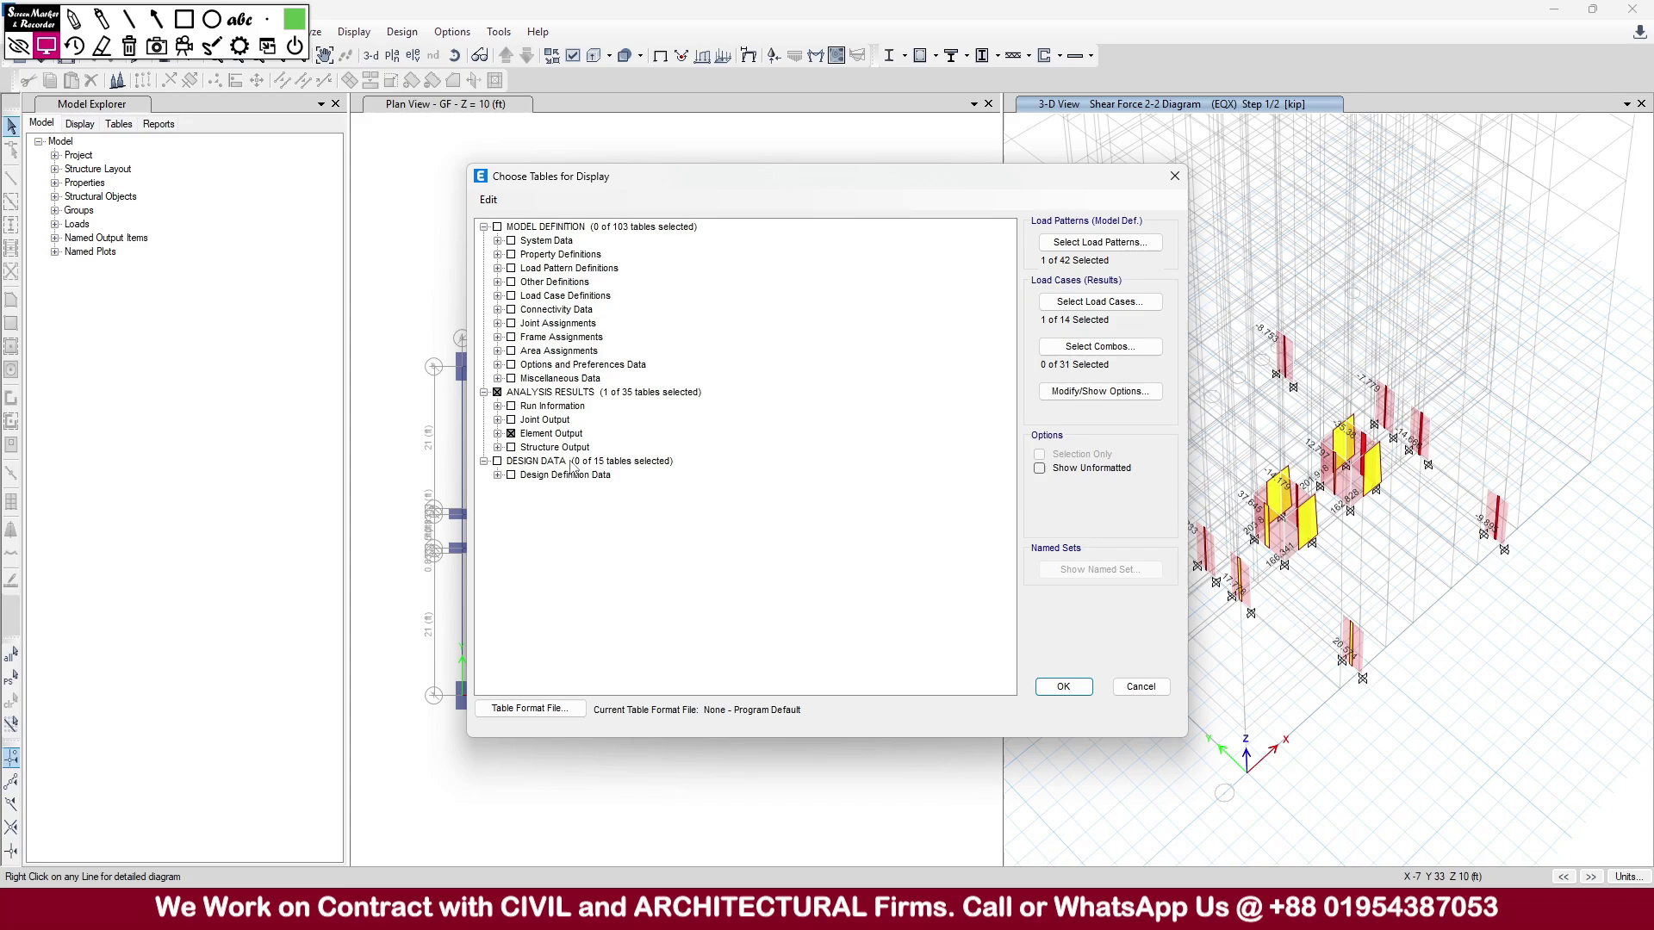
pyautogui.click(1108, 301)
pyautogui.click(696, 327)
pyautogui.click(921, 535)
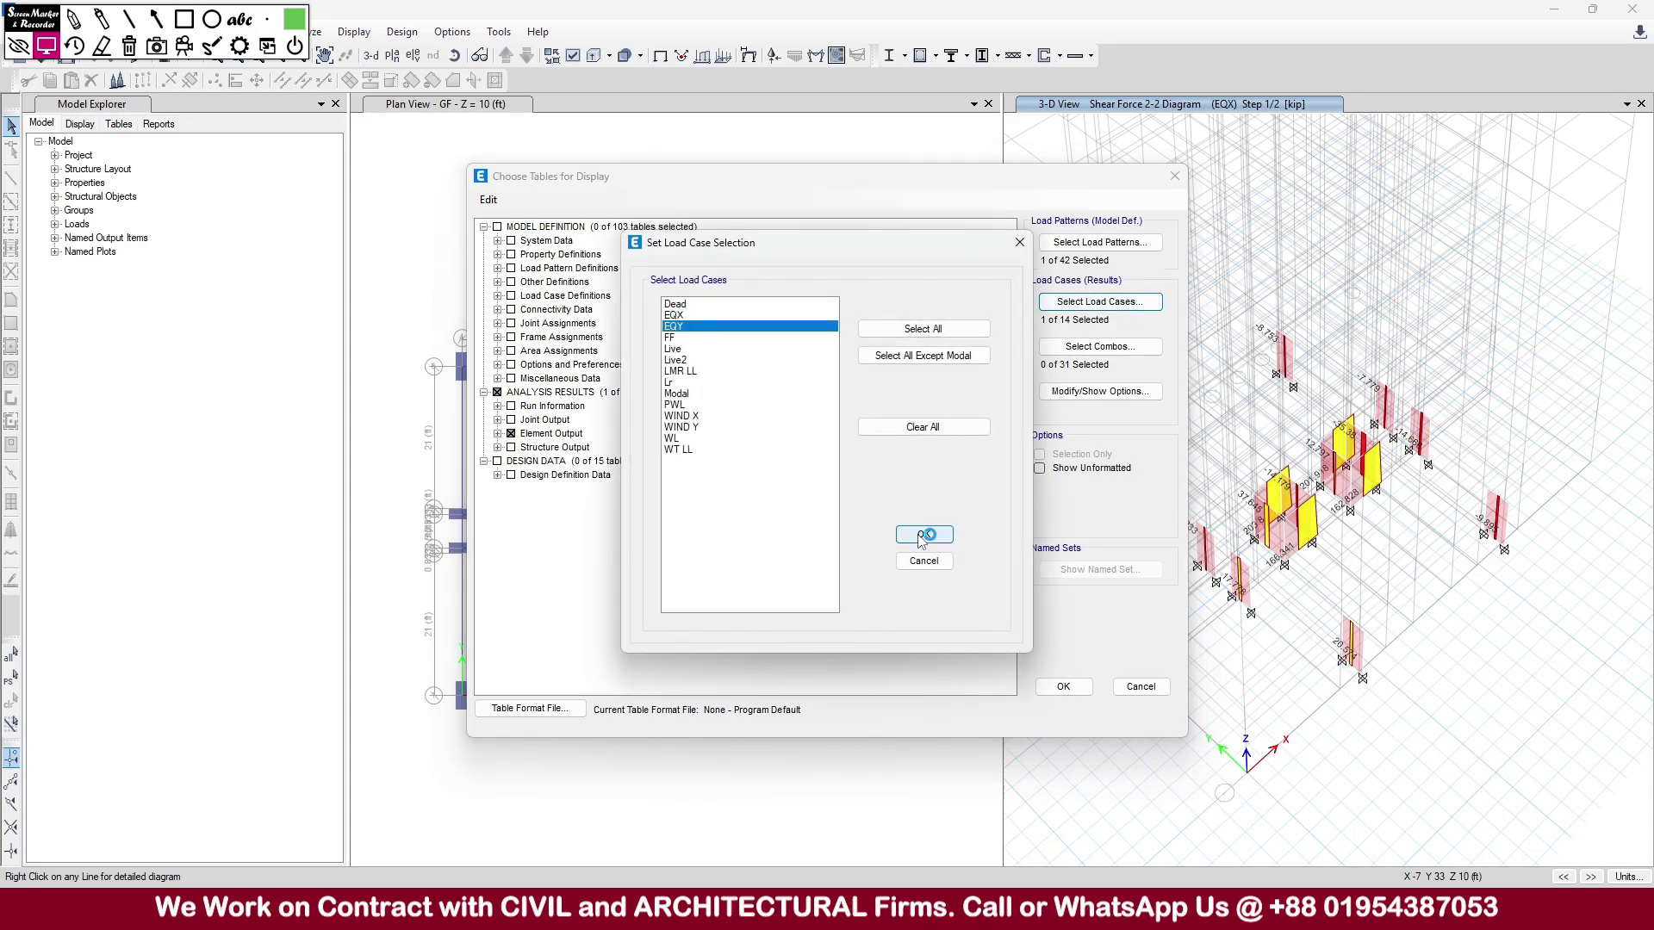
# - Clear the load pattern selection and display the Pier Forces table for EQY
pyautogui.click(1100, 242)
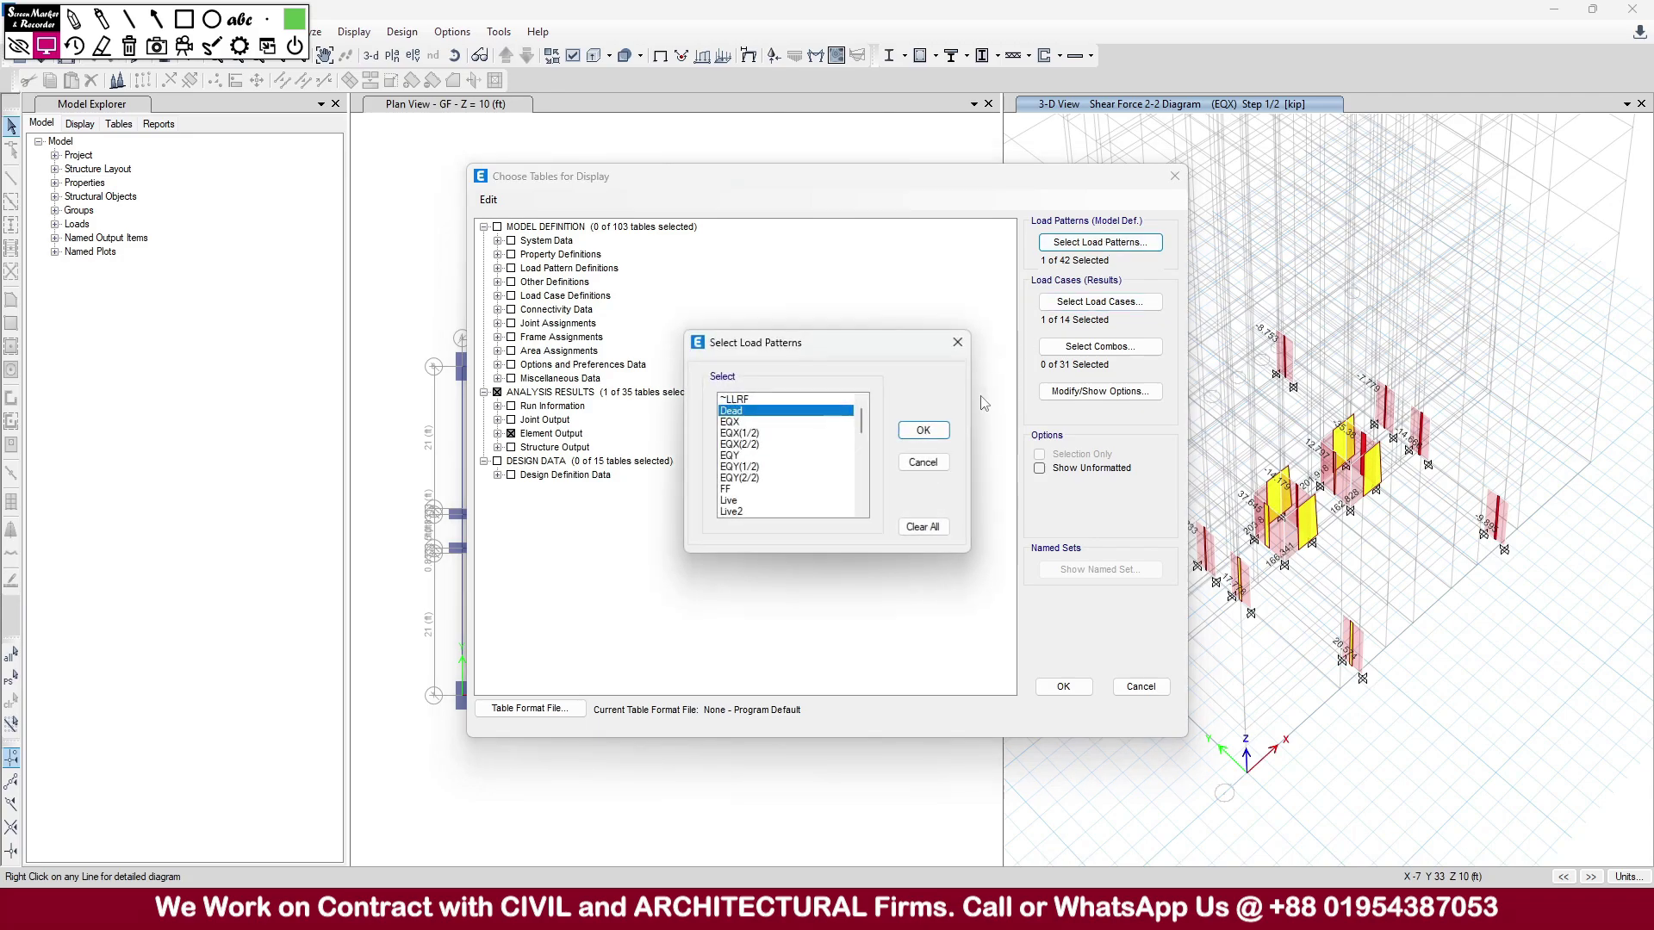
pyautogui.click(922, 527)
pyautogui.click(922, 429)
pyautogui.click(1063, 686)
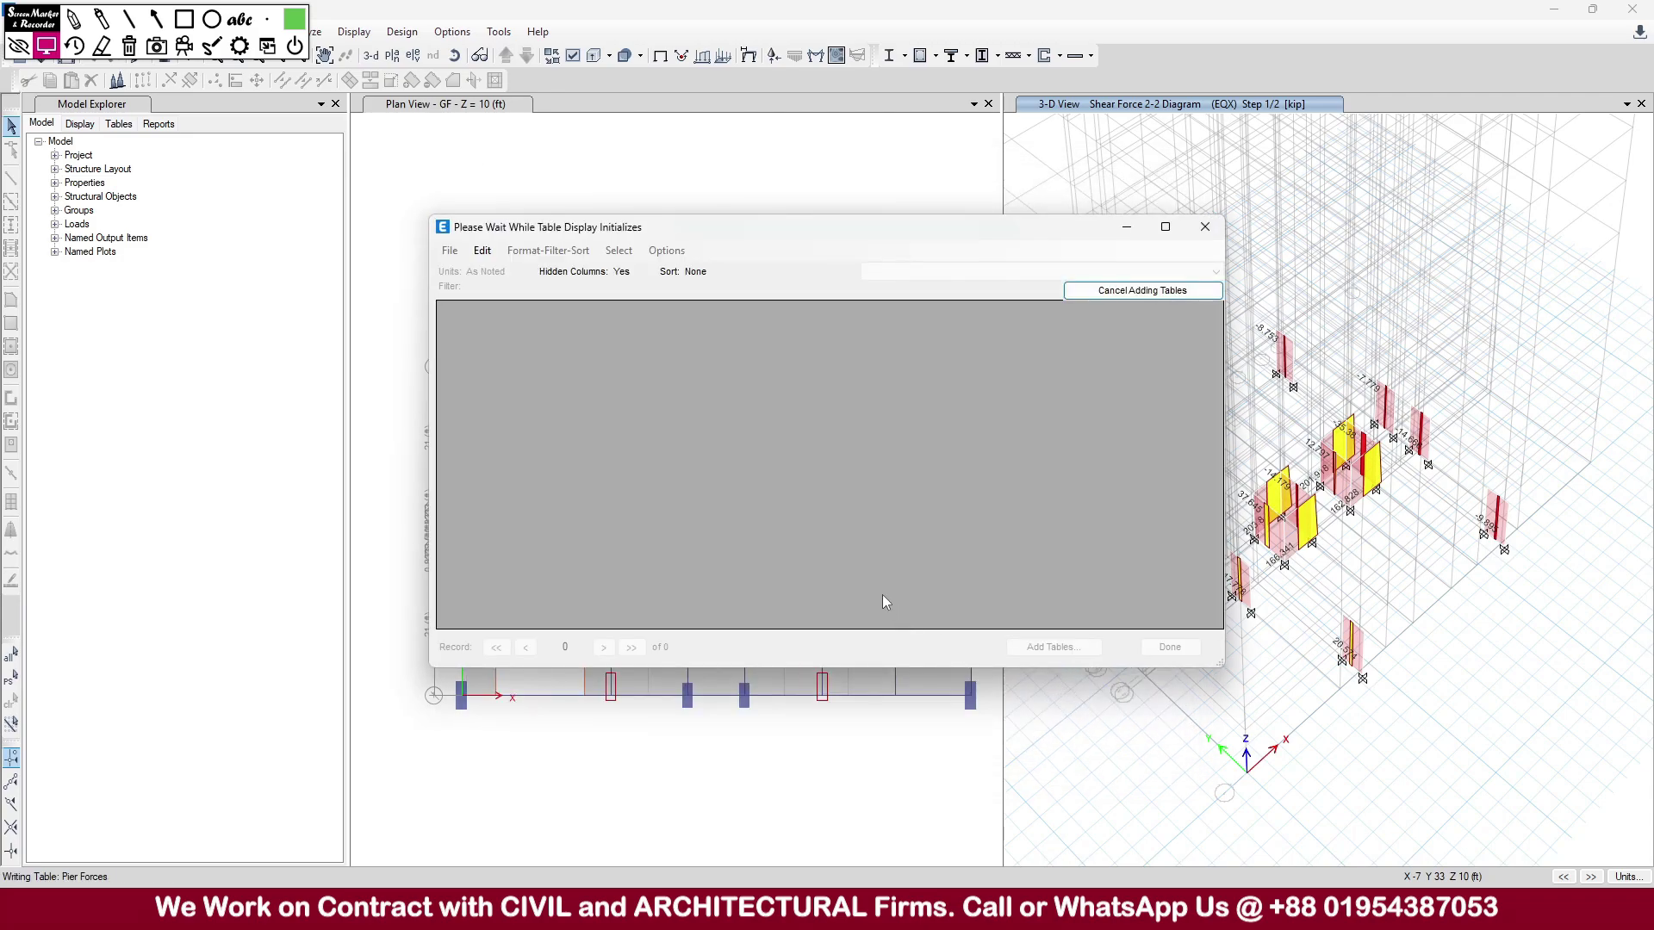
# - Filter the EQY Pier Forces table by story to show only GF
pyautogui.click(491, 317)
pyautogui.rightClick(491, 317)
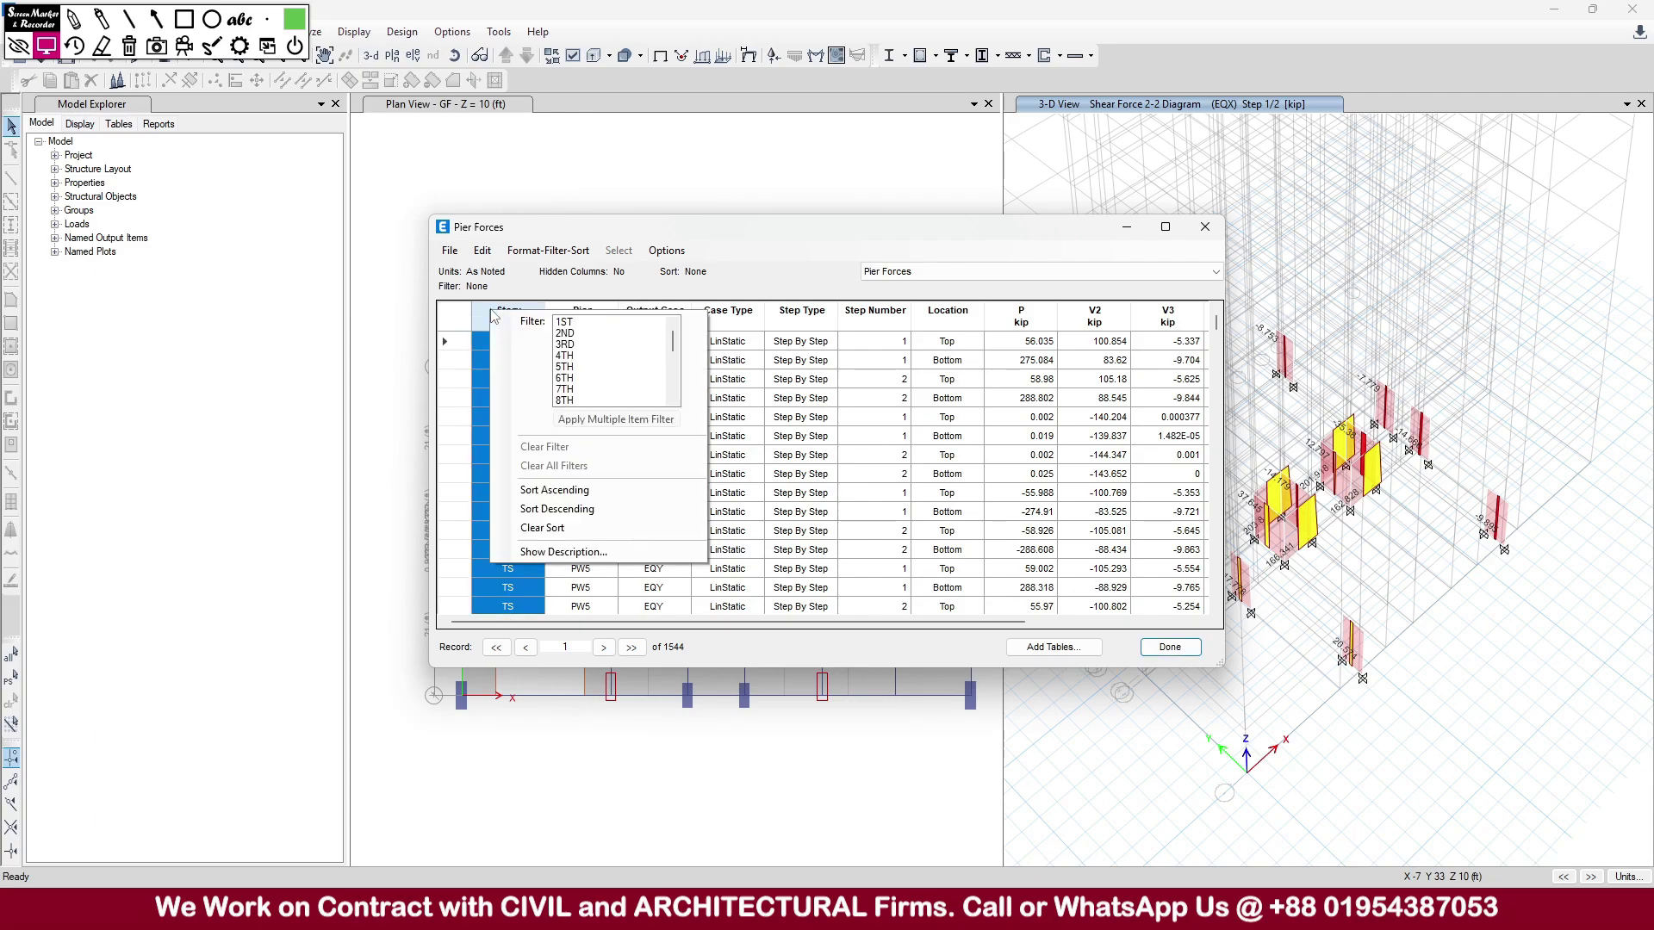
pyautogui.scroll(-4, 577, 375)
pyautogui.click(561, 368)
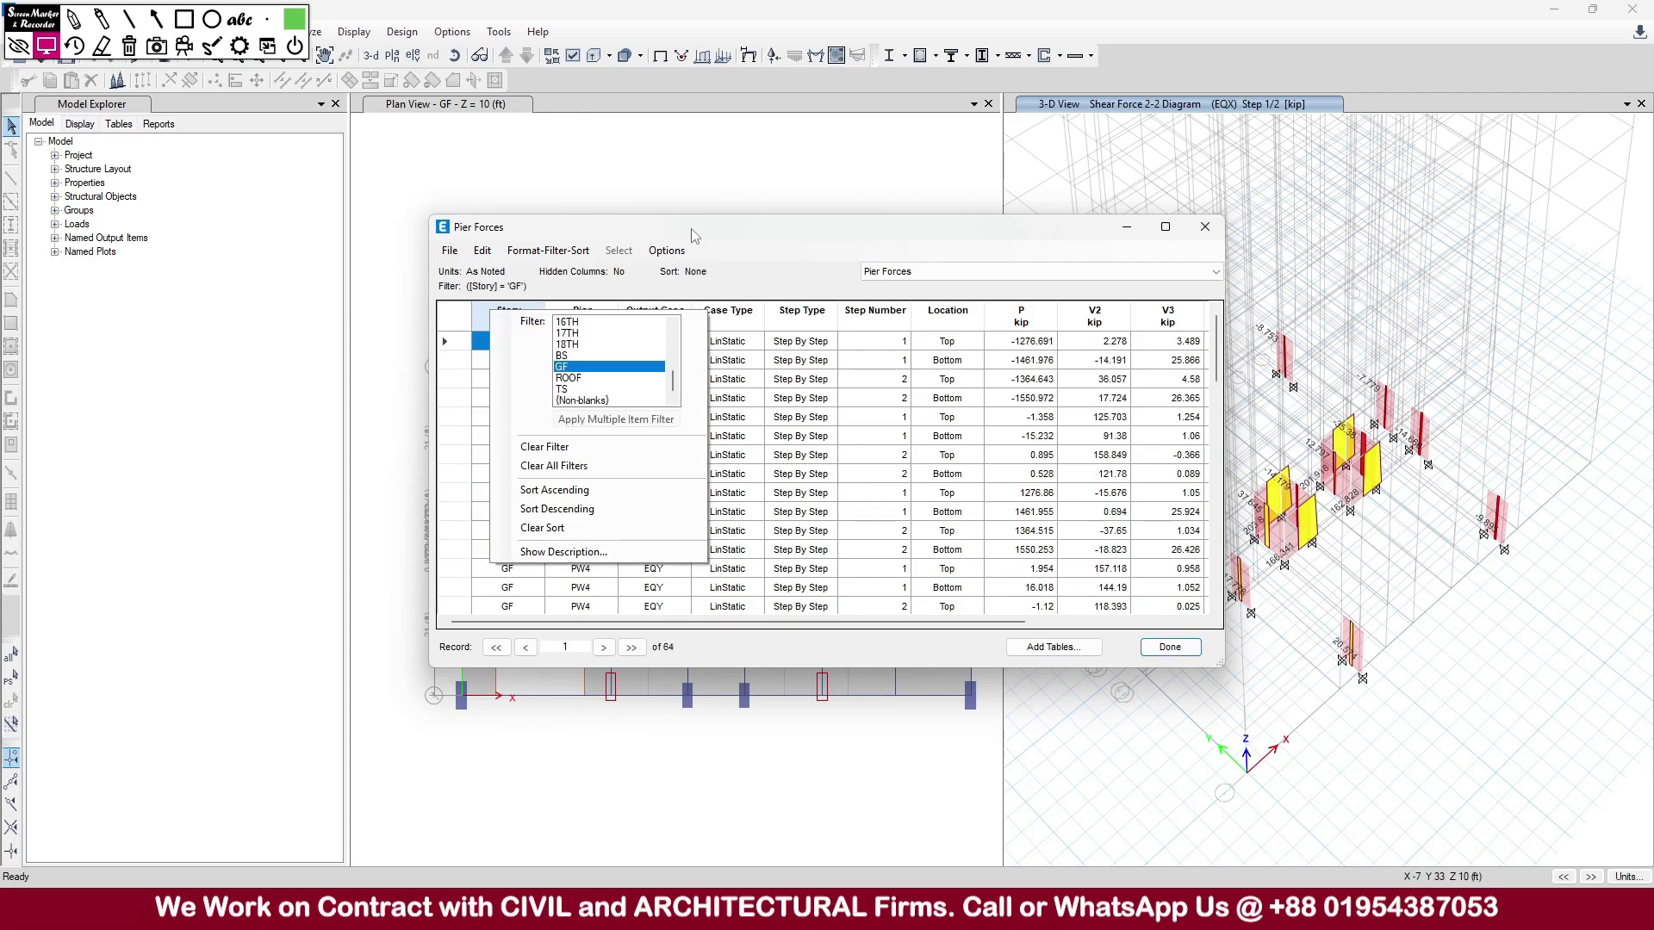
# - Sort the GF Pier Forces table ascending by step number and filter its location to Bottom
pyautogui.click(895, 321)
pyautogui.rightClick(896, 319)
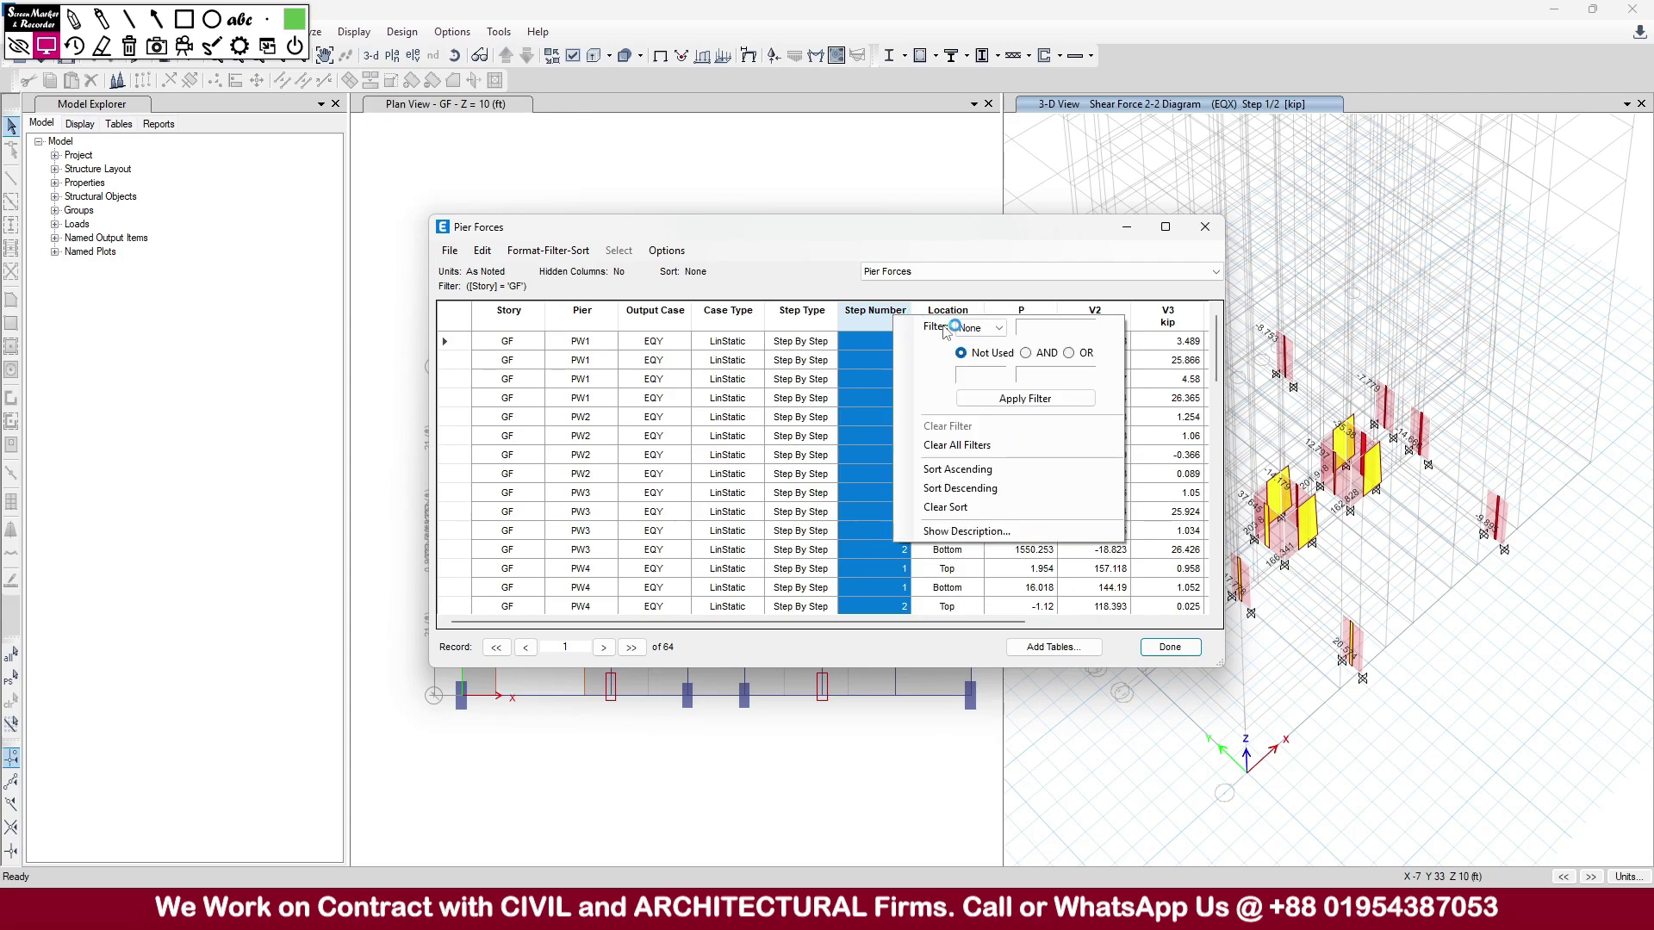
pyautogui.click(980, 474)
pyautogui.moveTo(1014, 623); pyautogui.dragTo(1159, 627)
pyautogui.moveTo(939, 344); pyautogui.dragTo(918, 612)
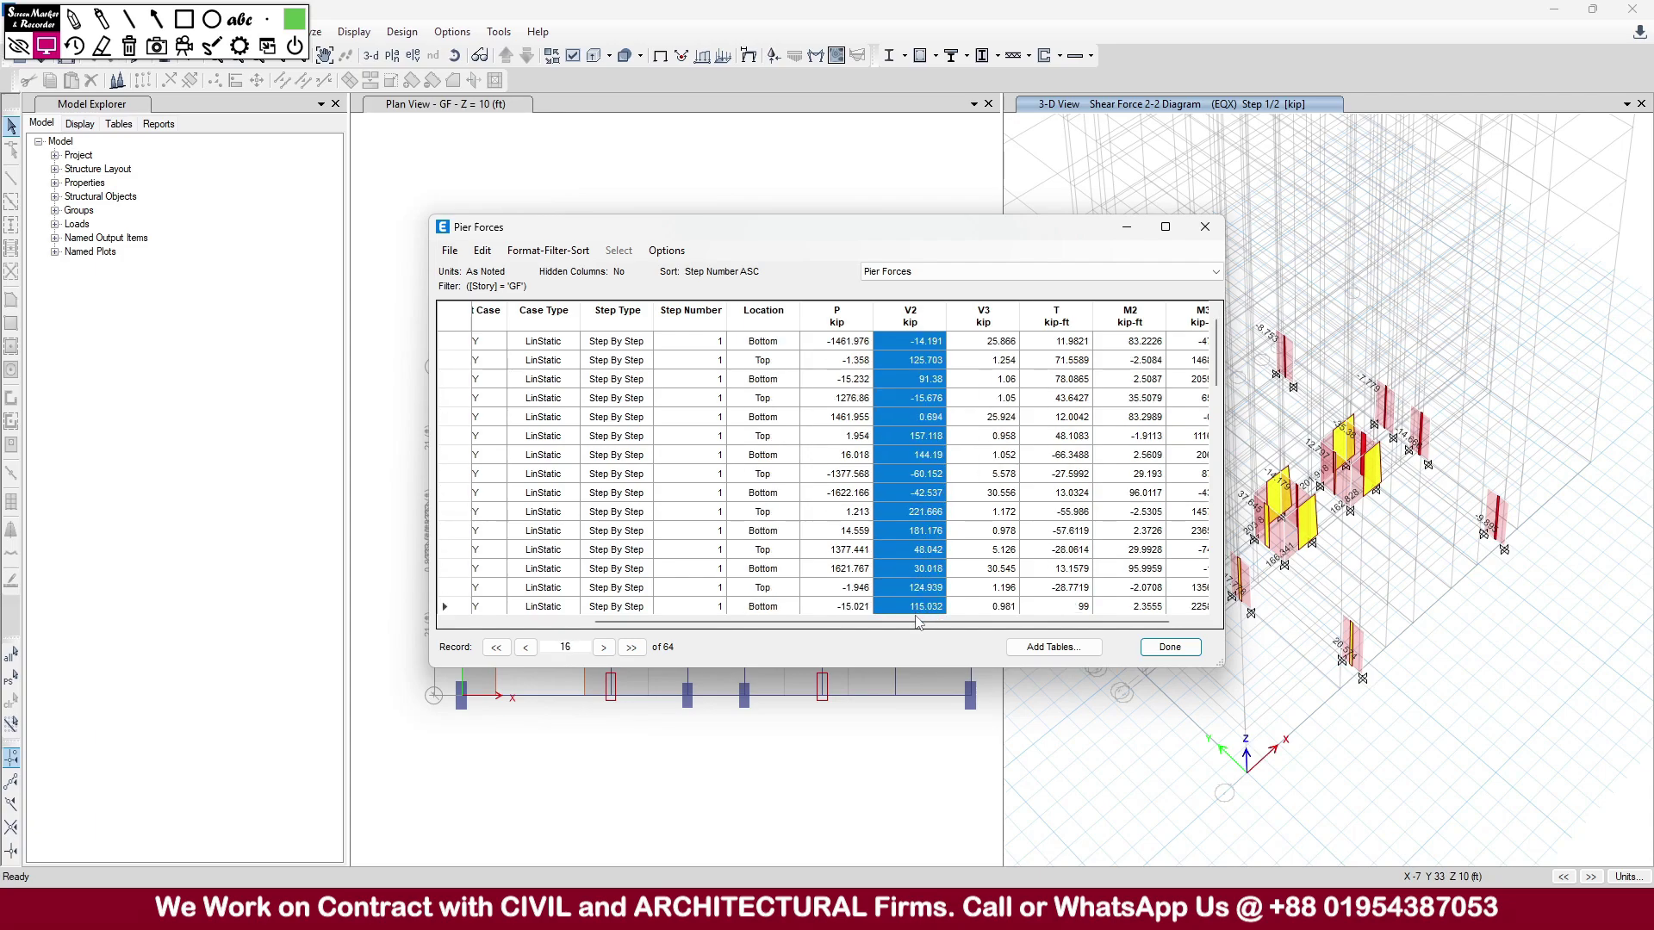
pyautogui.click(765, 317)
pyautogui.rightClick(764, 316)
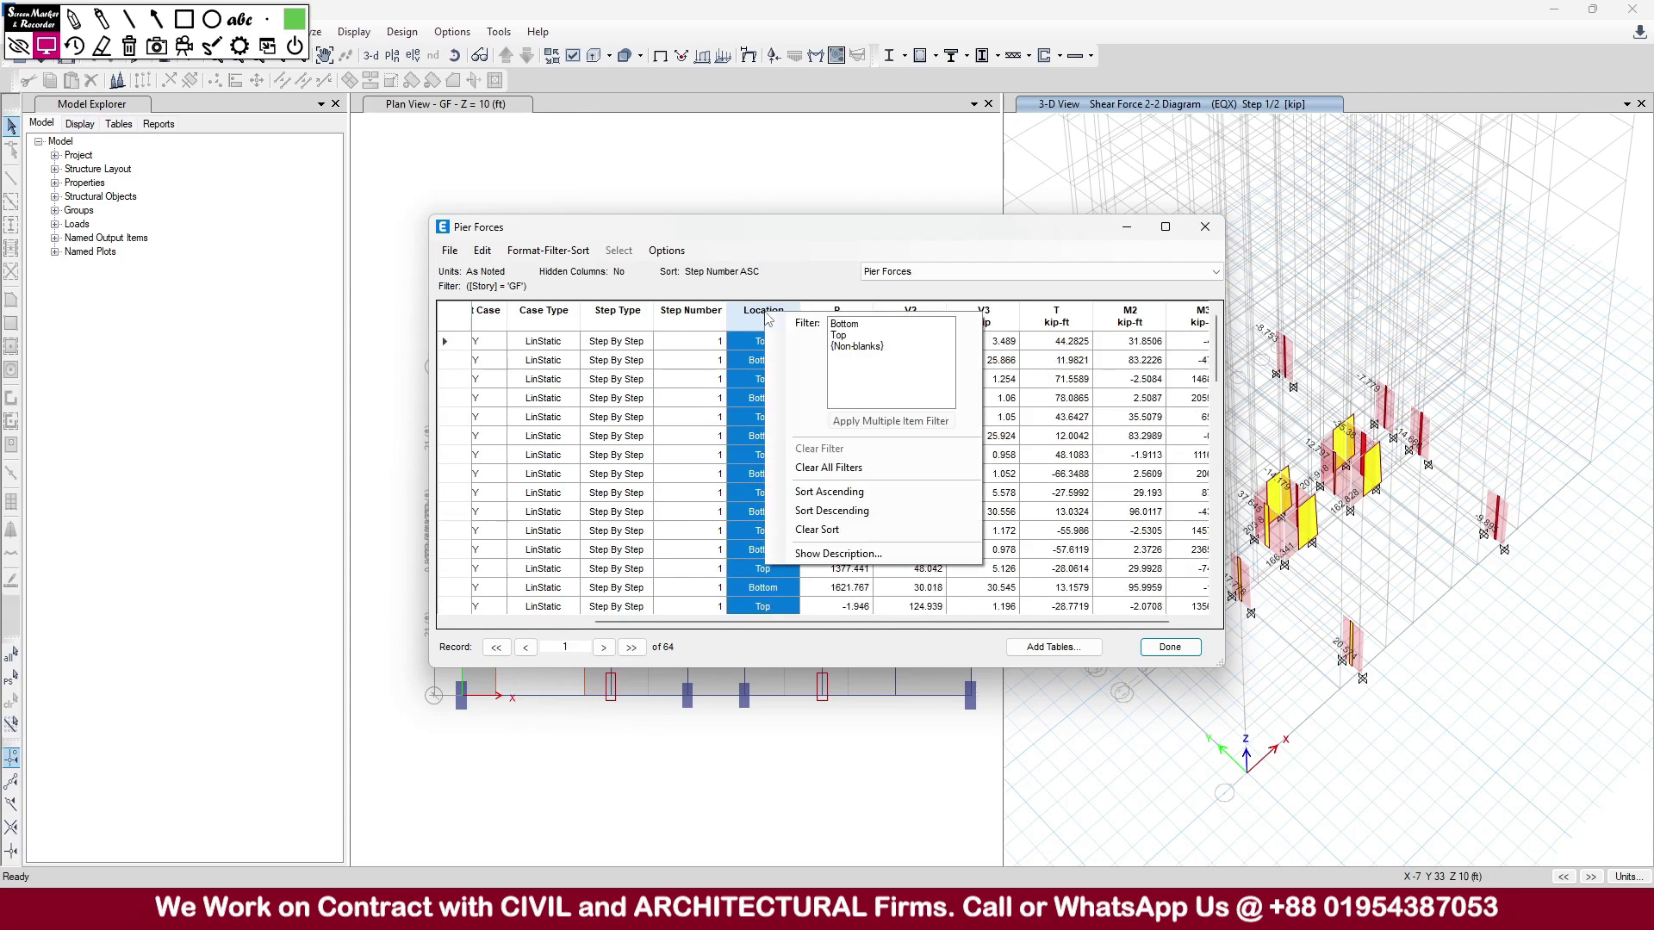
pyautogui.click(833, 330)
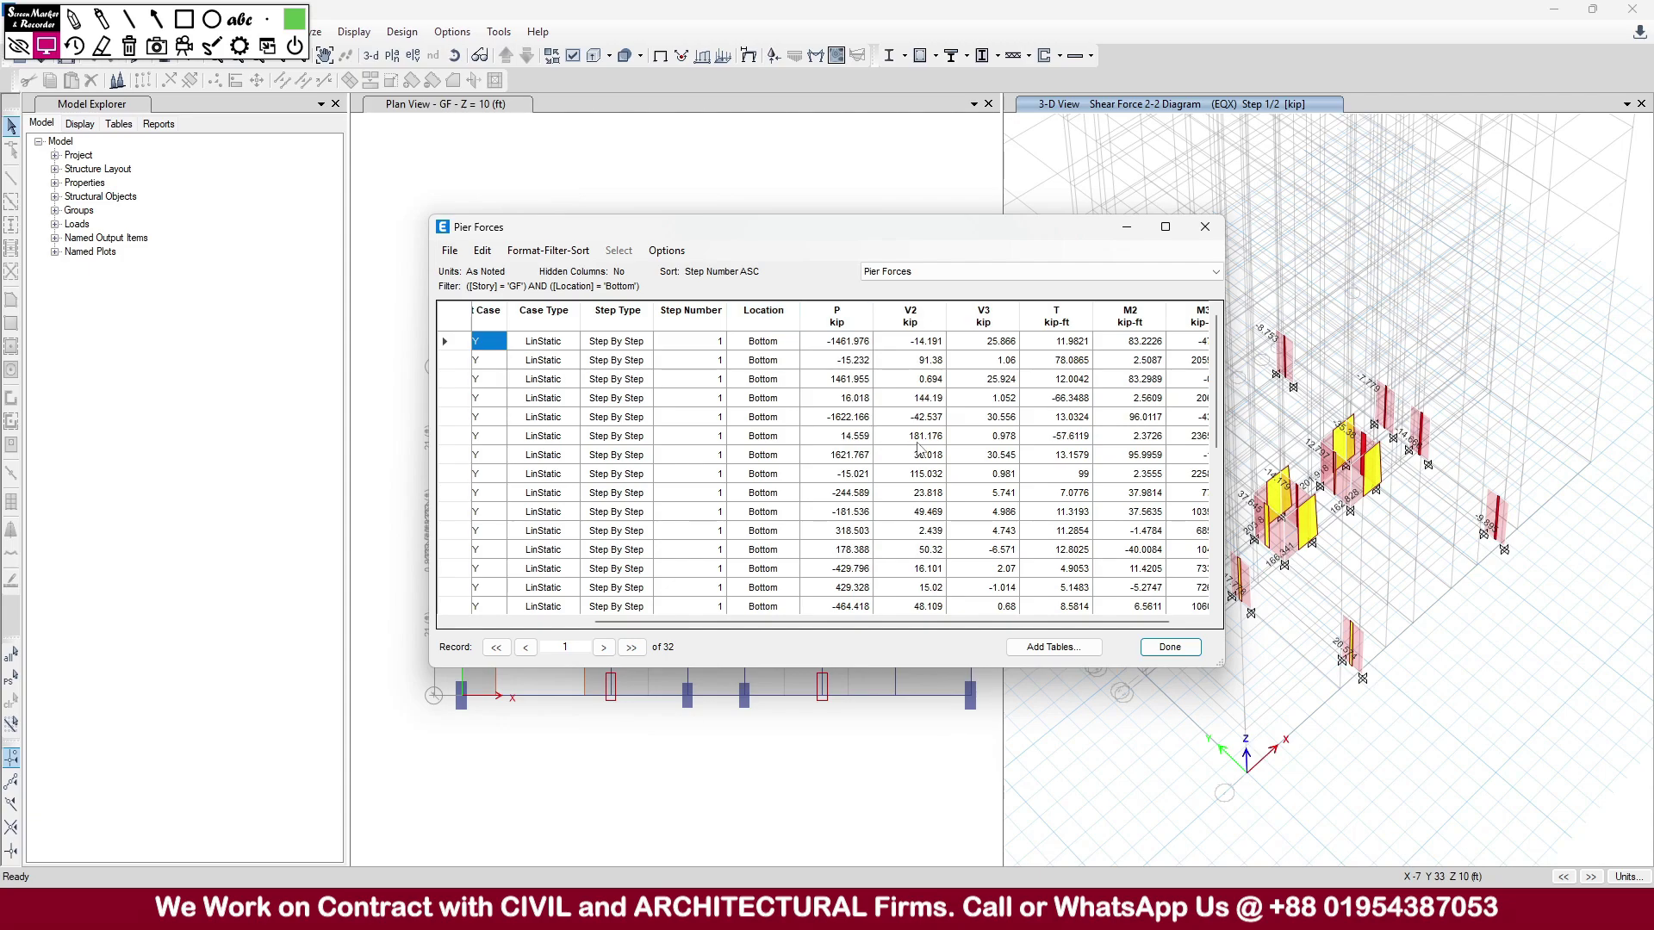
# - Copy the V2 shear values of all step number 1 rows in the filtered Pier Forces table
pyautogui.moveTo(934, 344); pyautogui.dragTo(923, 570)
pyautogui.hotkey('shift', 'Down')
pyautogui.hotkey('shift', 'Down')
pyautogui.hotkey('shift', 'Down')
pyautogui.hotkey('shift', 'Down')
pyautogui.hotkey('ctrl', 'c')
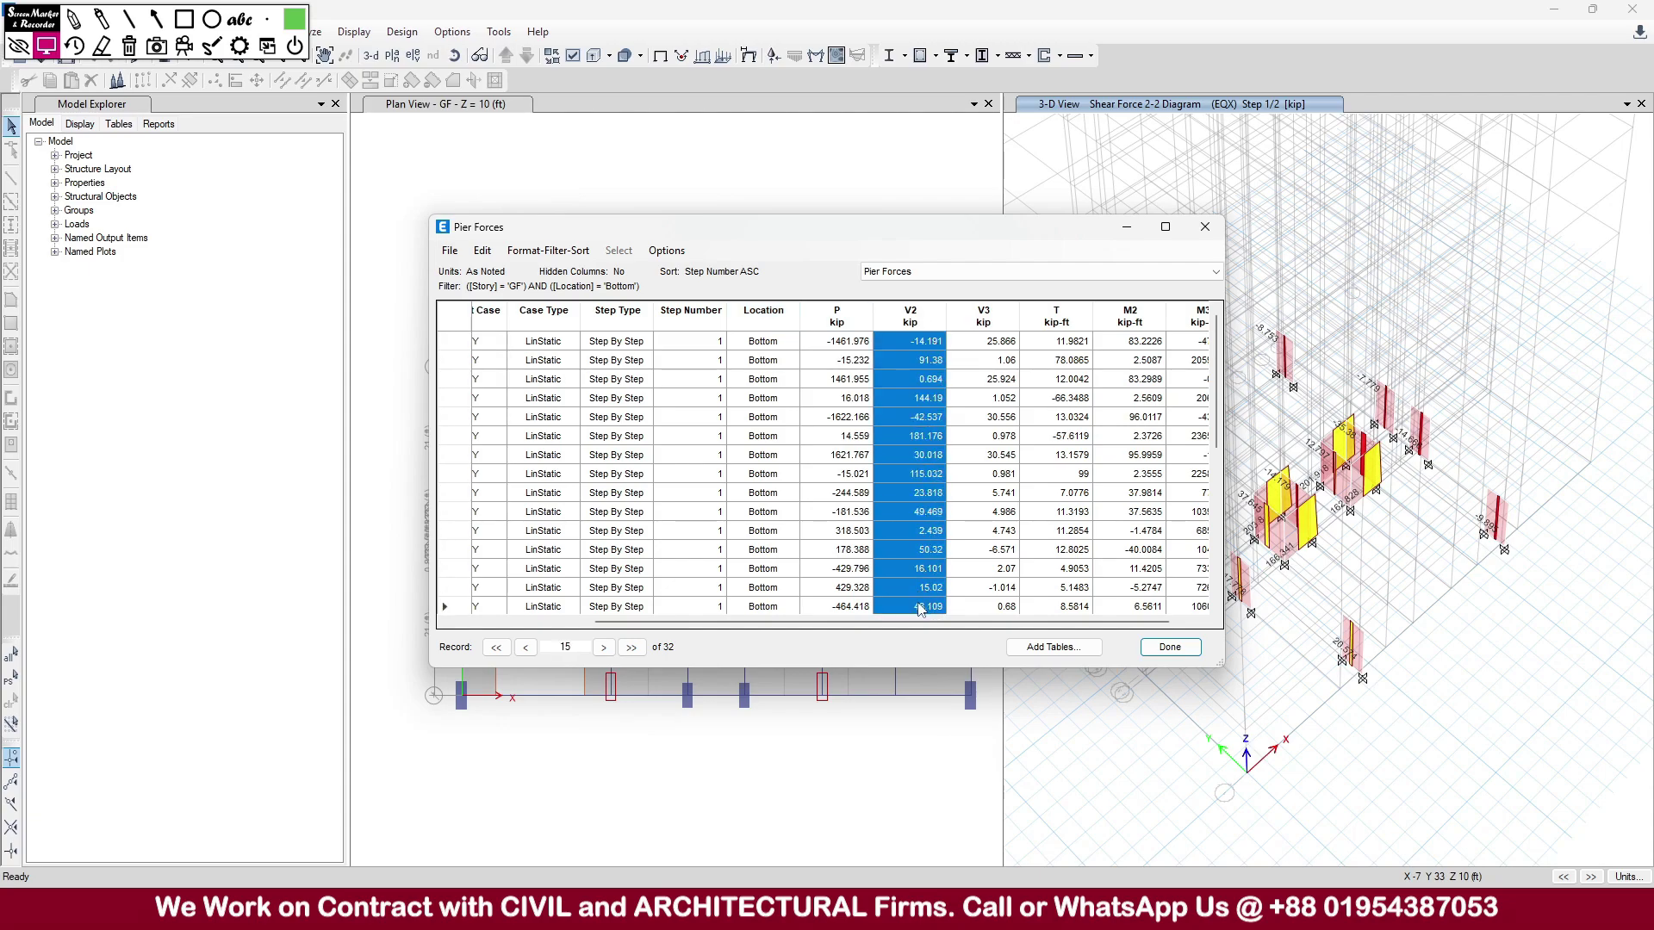
pyautogui.moveTo(920, 589); pyautogui.dragTo(915, 558)
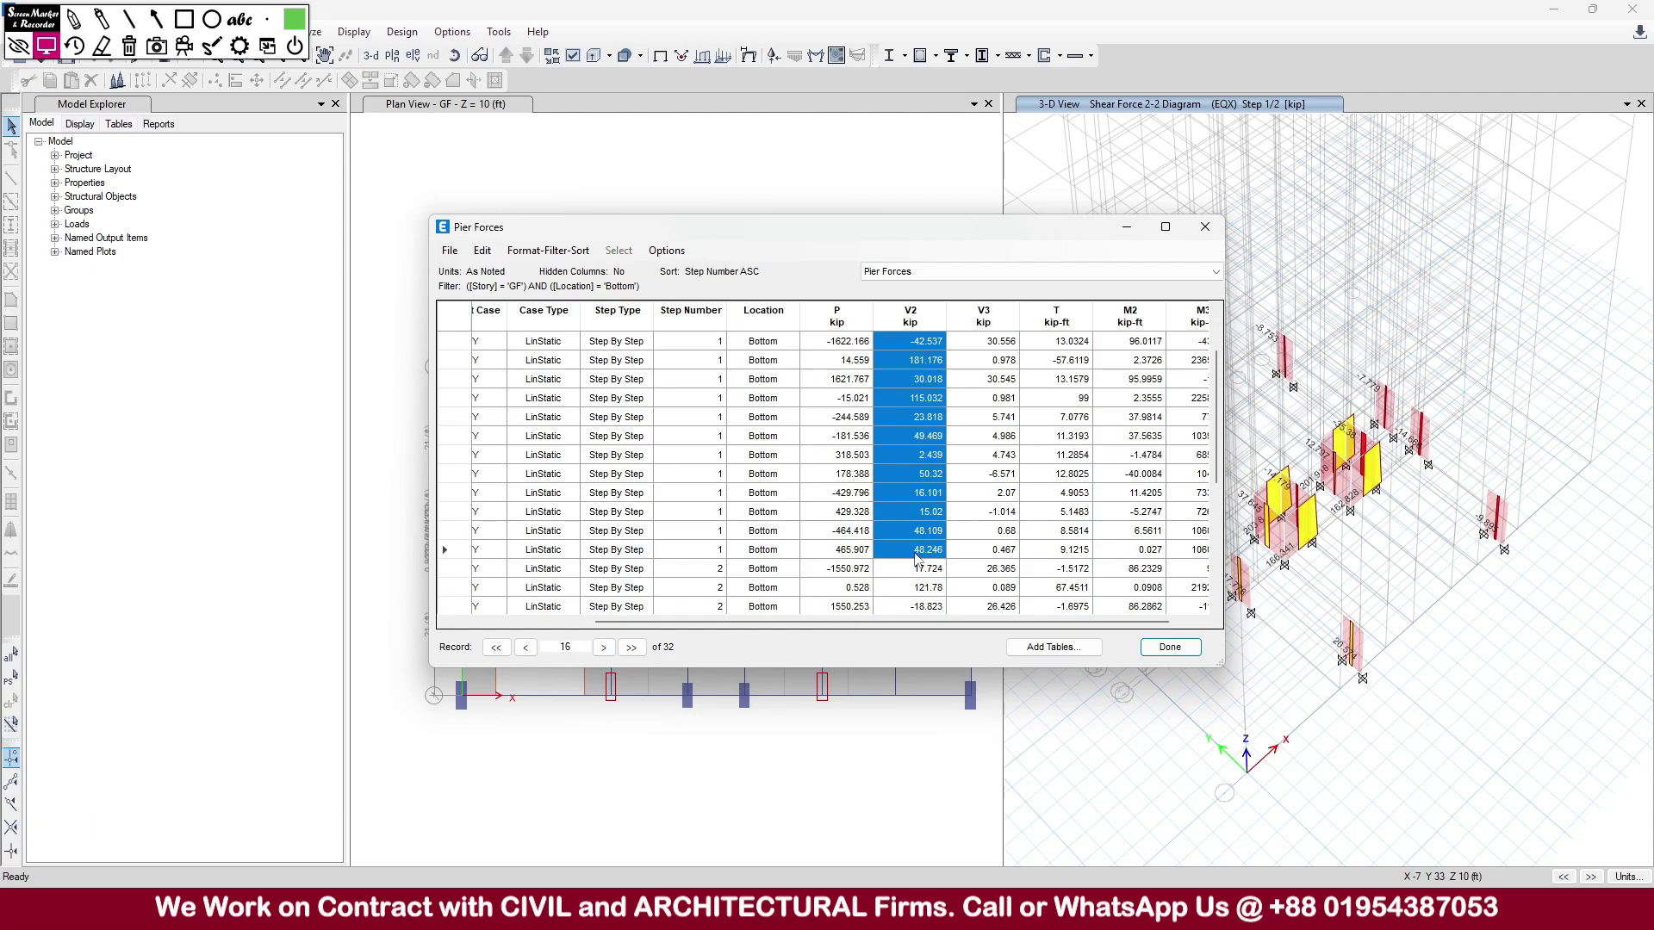
pyautogui.scroll(2, 914, 552)
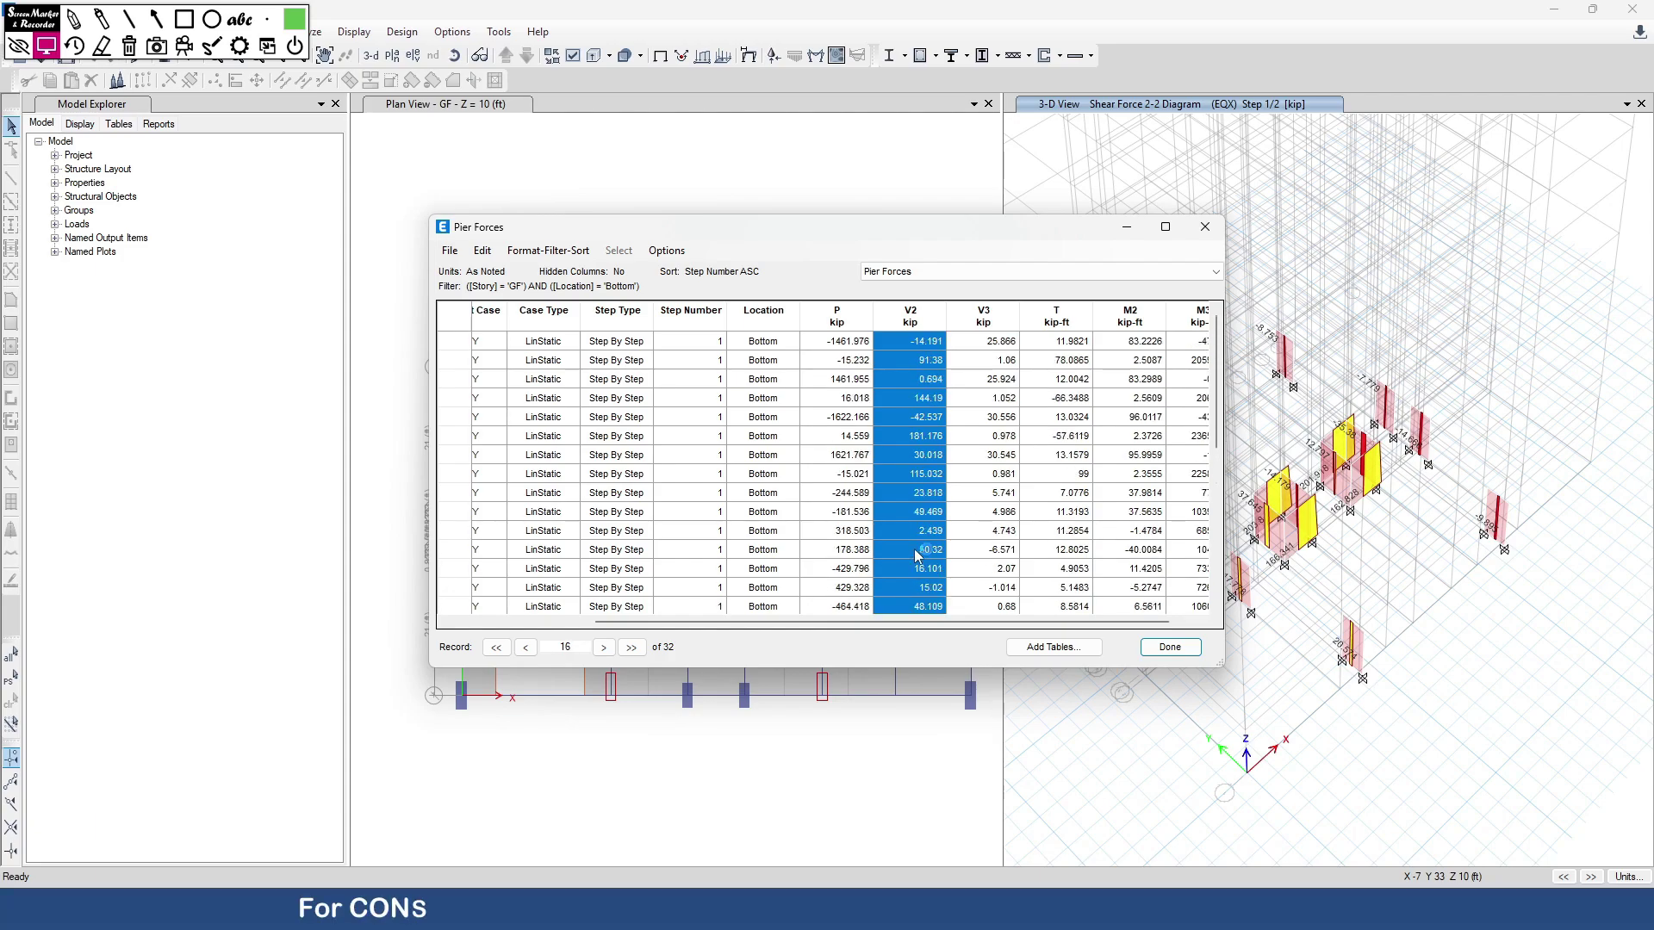
# - Switch to Excel and paste the copied EQY pier shears into column Q starting at Q6
pyautogui.hotkey('alt', 'Tab')
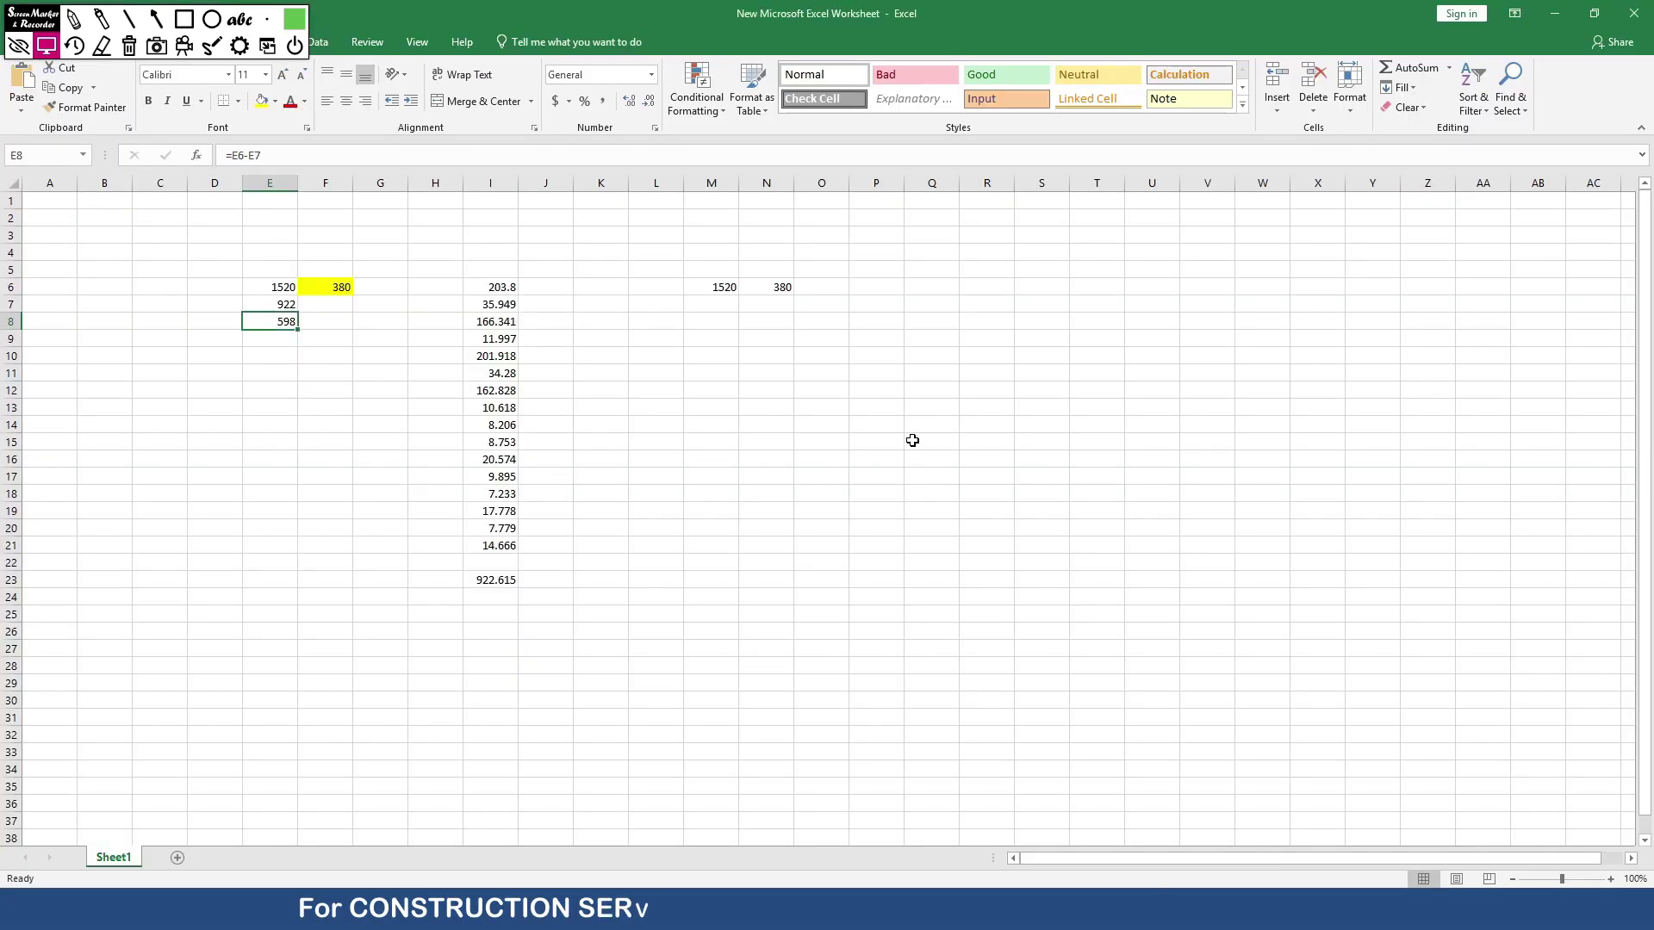
pyautogui.rightClick(938, 286)
pyautogui.click(997, 361)
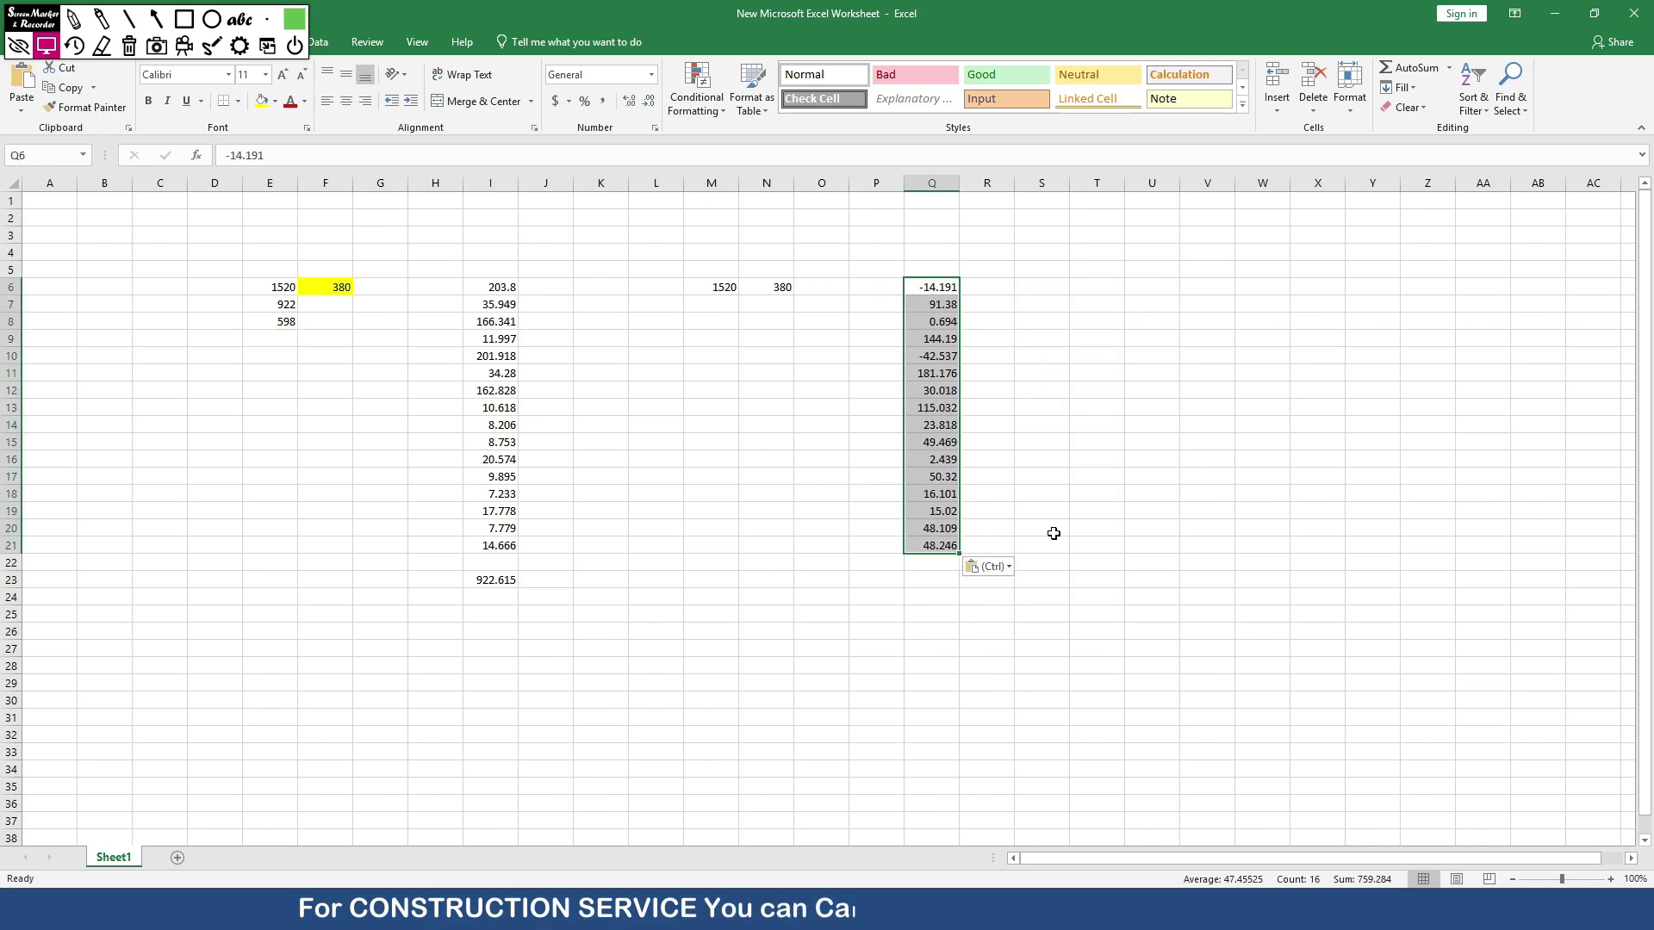
pyautogui.click(1097, 597)
# - Remove the minus signs from the pier shears in Q6 and Q10 to make them positive
pyautogui.click(939, 287)
pyautogui.click(231, 154)
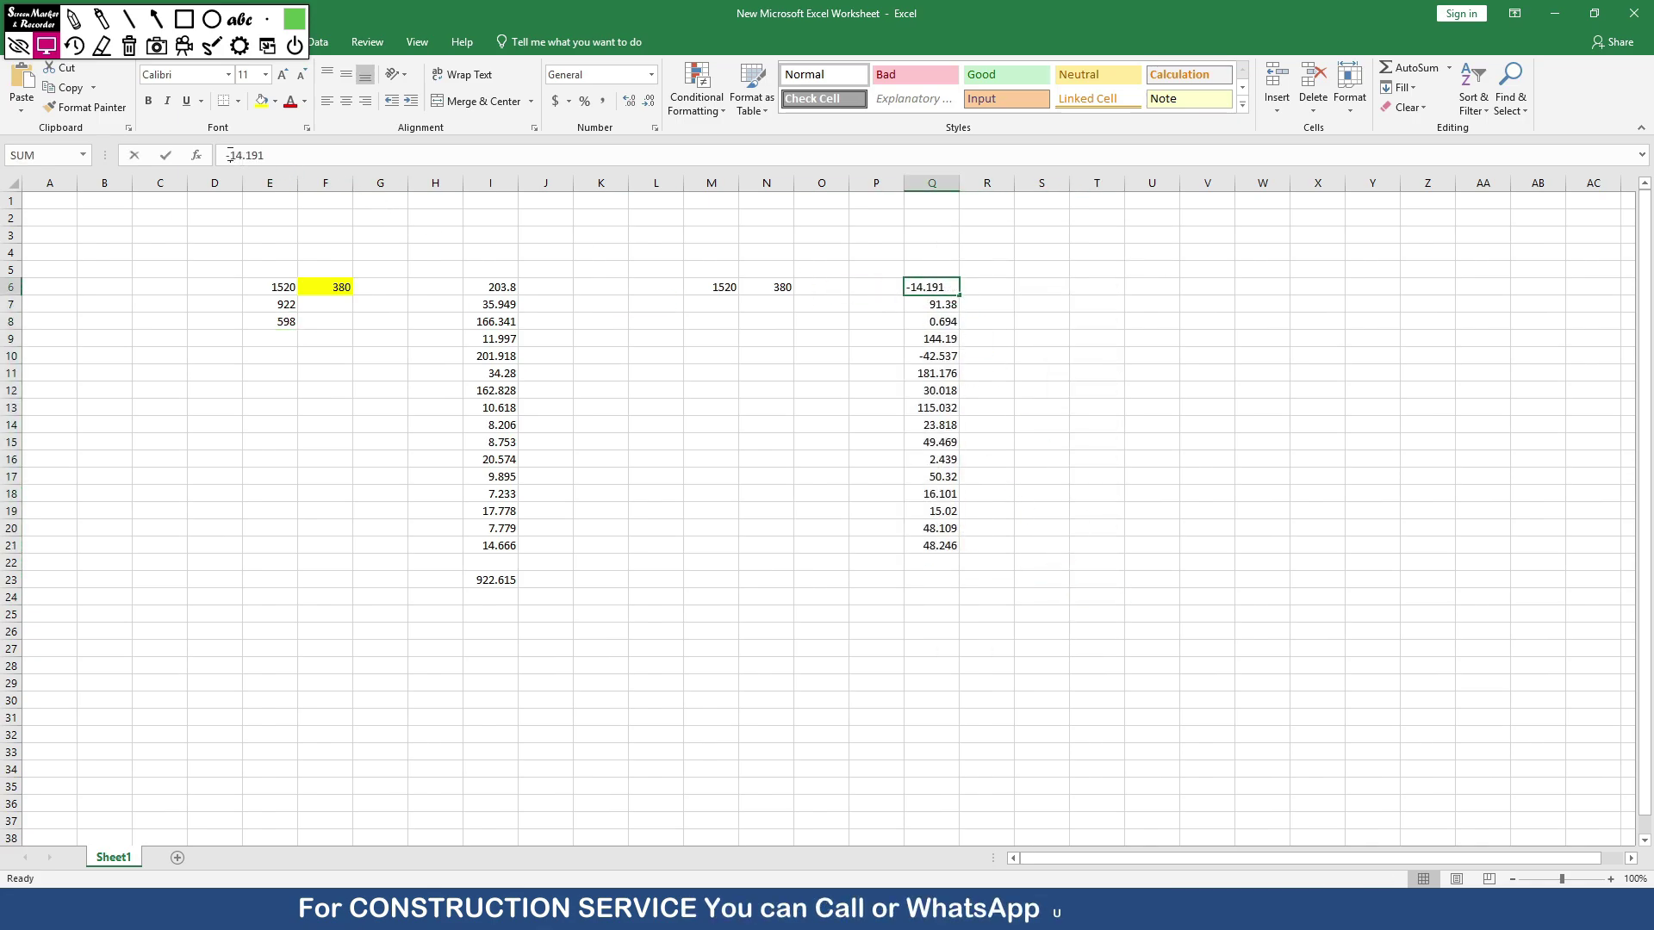
pyautogui.press('BackSpace')
pyautogui.click(1036, 407)
pyautogui.click(928, 357)
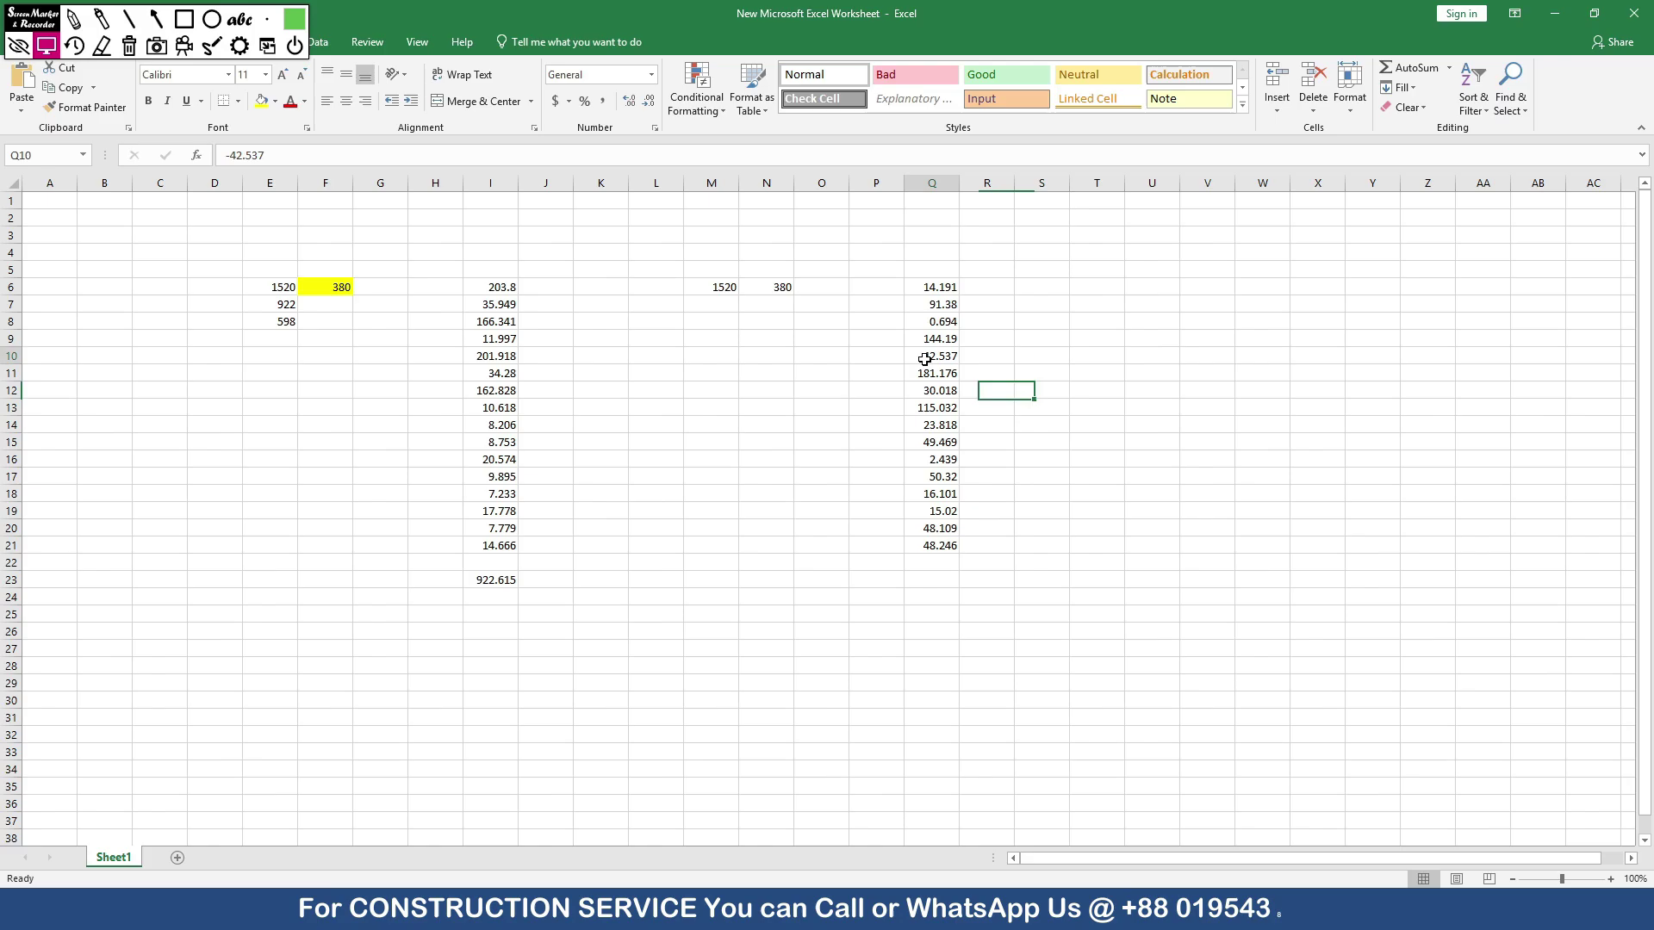
pyautogui.click(229, 155)
pyautogui.press('BackSpace')
pyautogui.click(1206, 476)
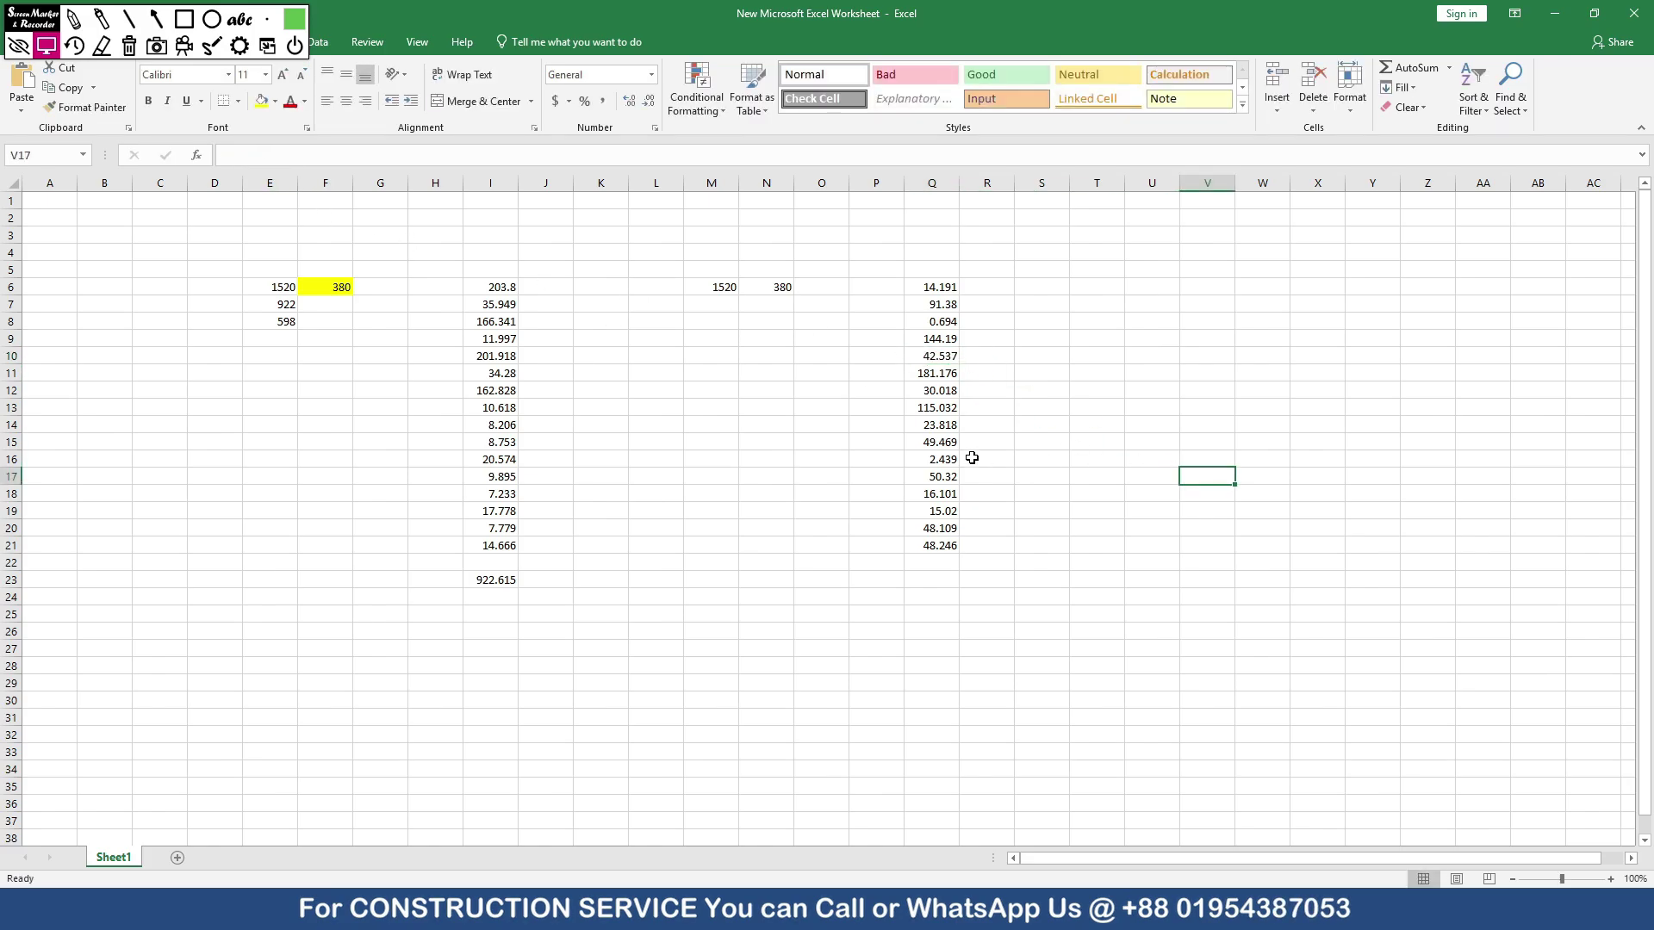
# - Sum the pier shears Q6:Q21 in cell Q23 with the SUM function
pyautogui.click(943, 575)
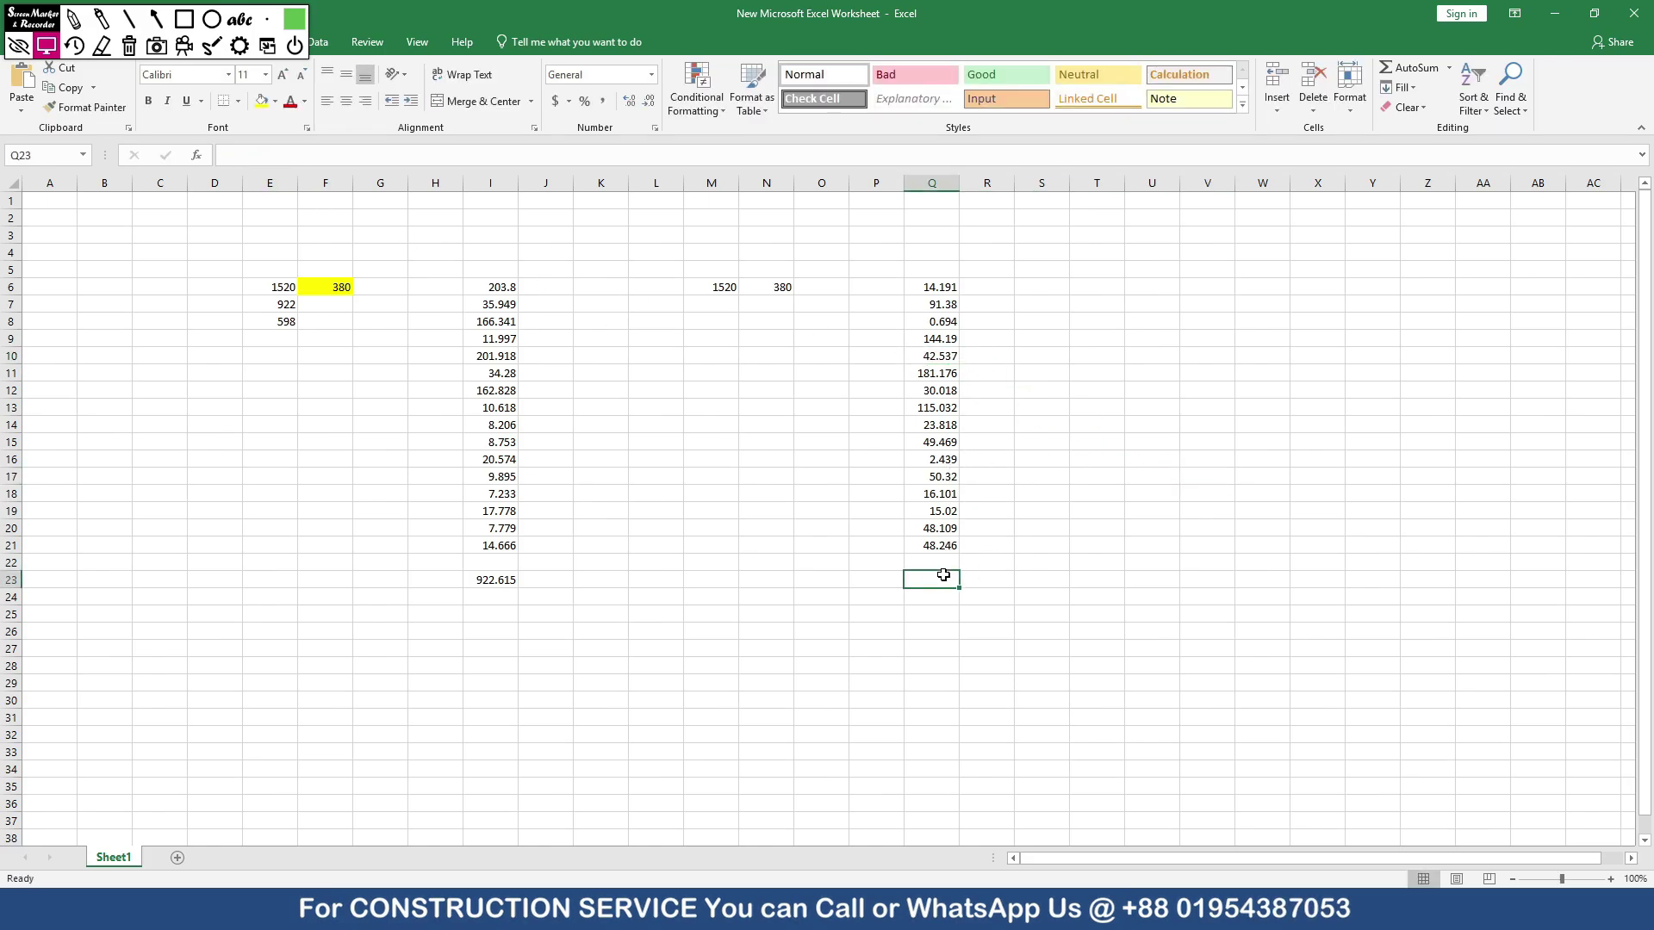
pyautogui.write('= sum')
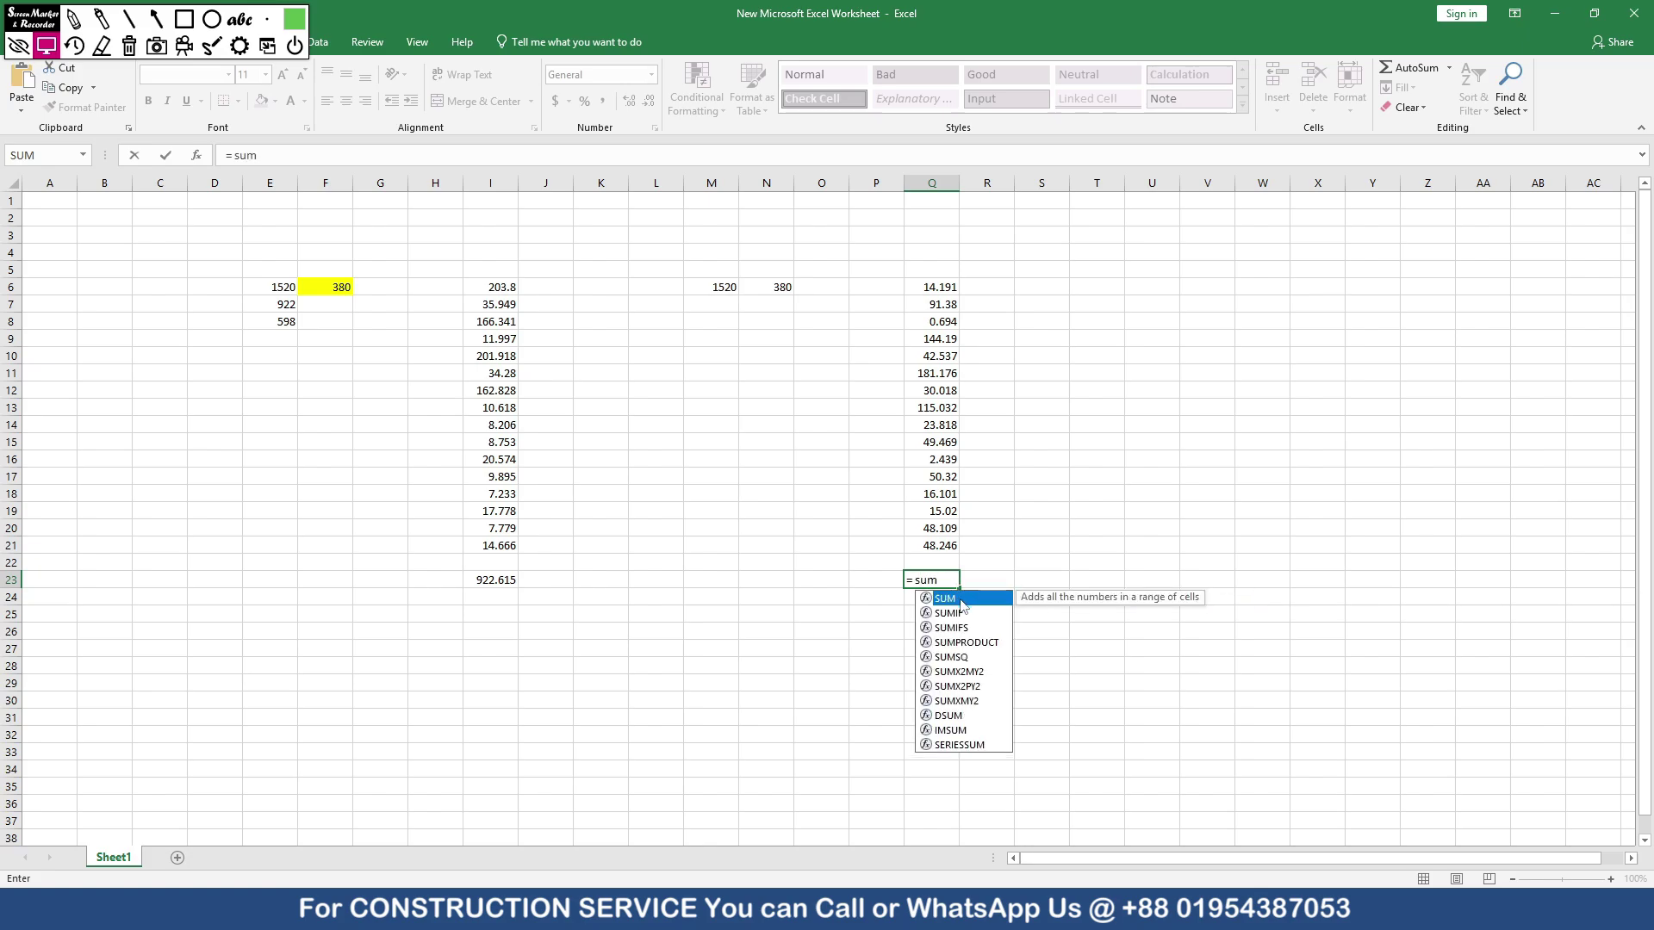
pyautogui.doubleClick(961, 602)
pyautogui.moveTo(930, 287); pyautogui.dragTo(933, 545)
pyautogui.press('Return')
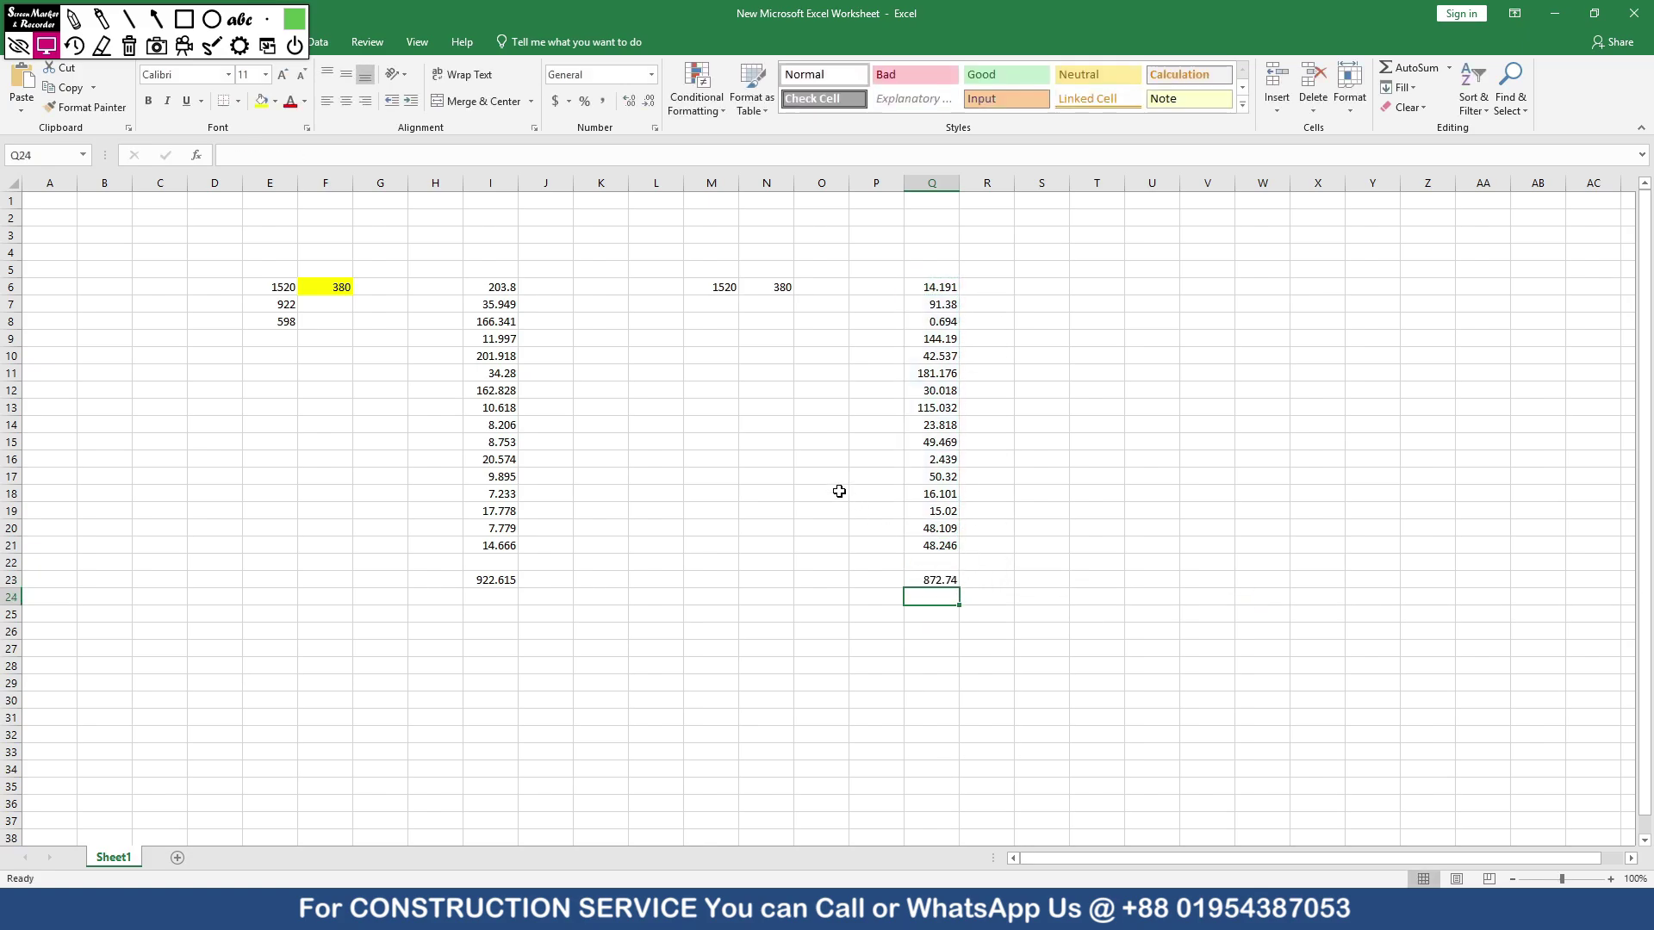
# - Enter the wall shear 872 in M7 and calculate the EQY frame shear in M8 as M6-M7
pyautogui.click(714, 303)
pyautogui.write('872')
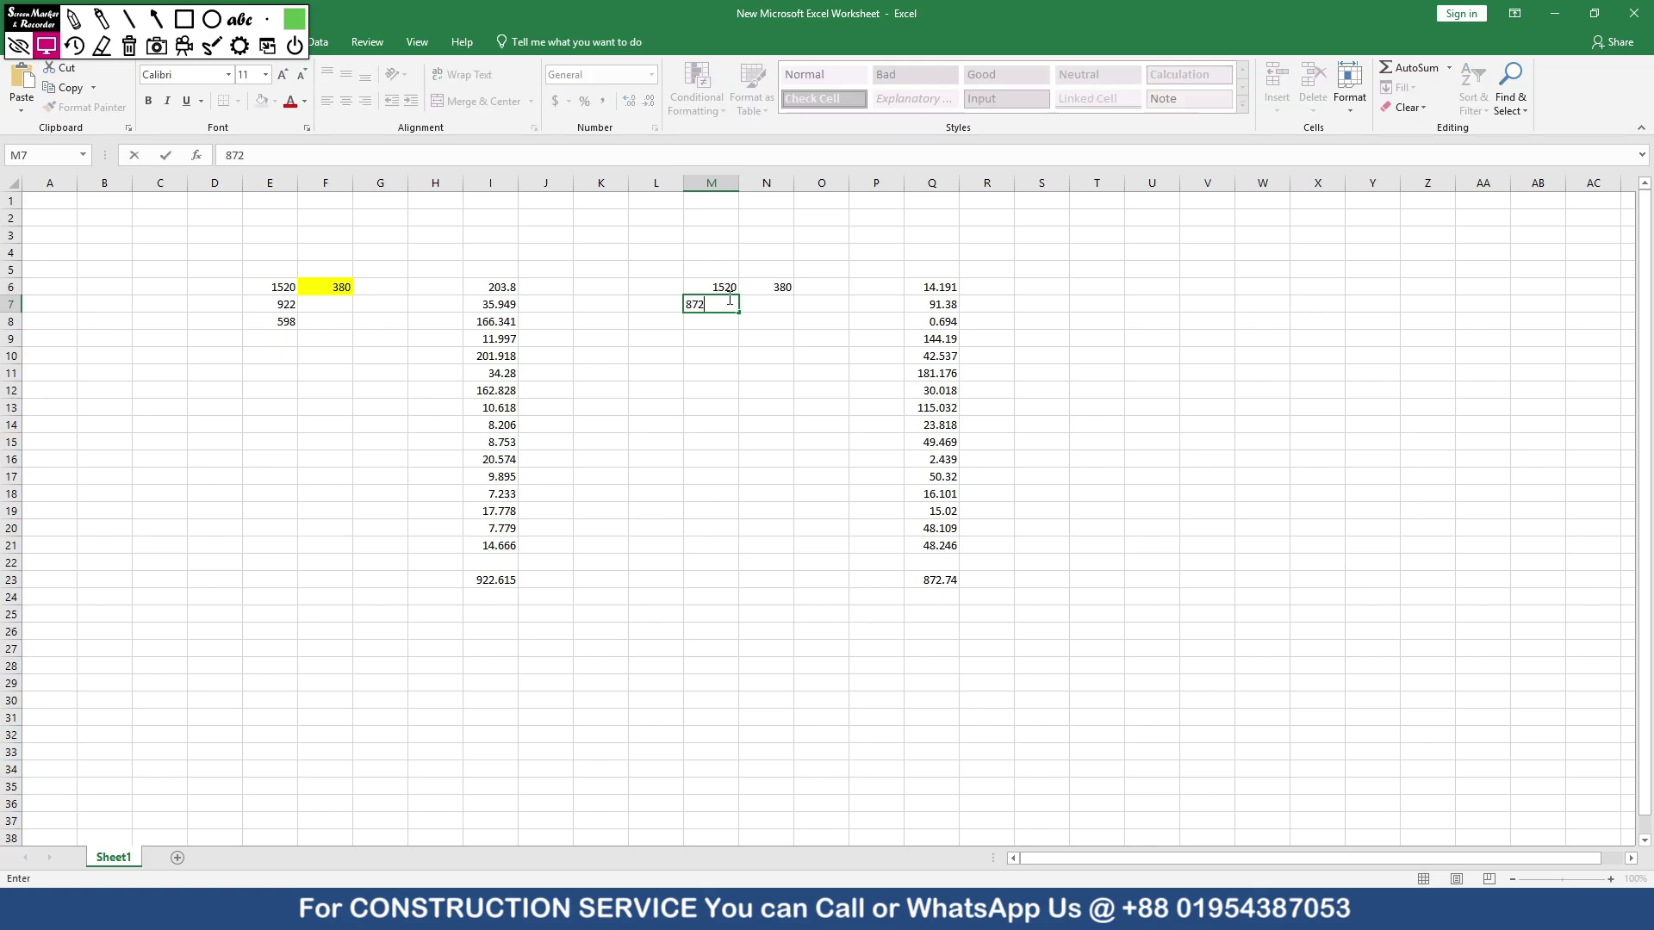
pyautogui.press('Return')
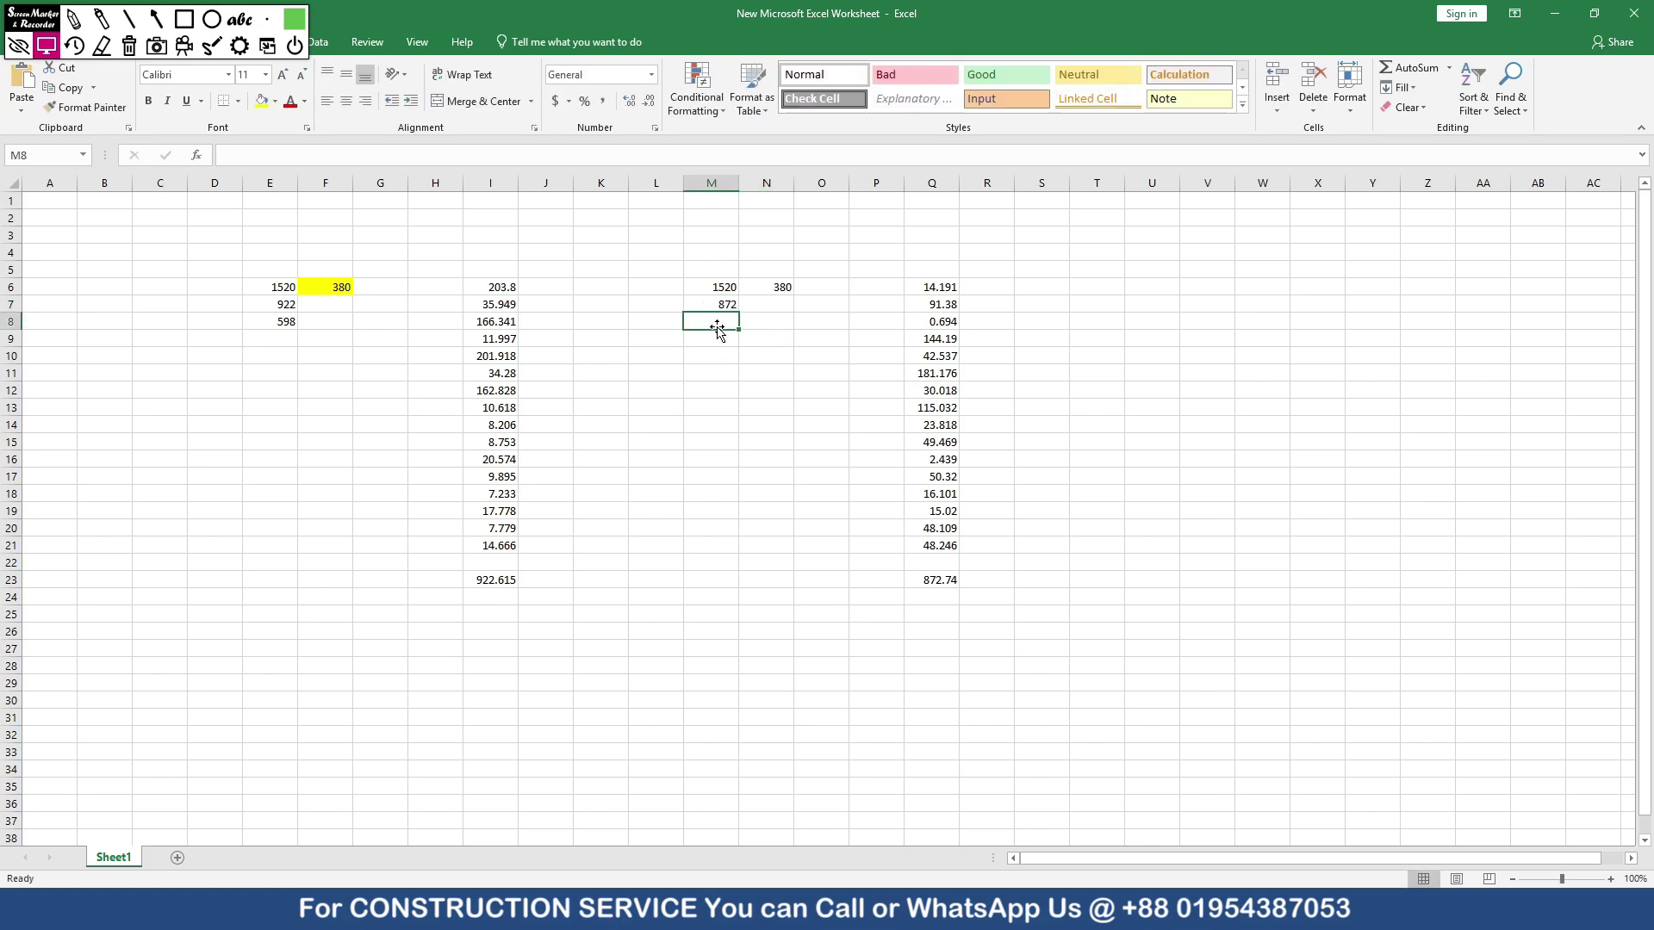
pyautogui.write('=')
pyautogui.click(724, 287)
pyautogui.write('-')
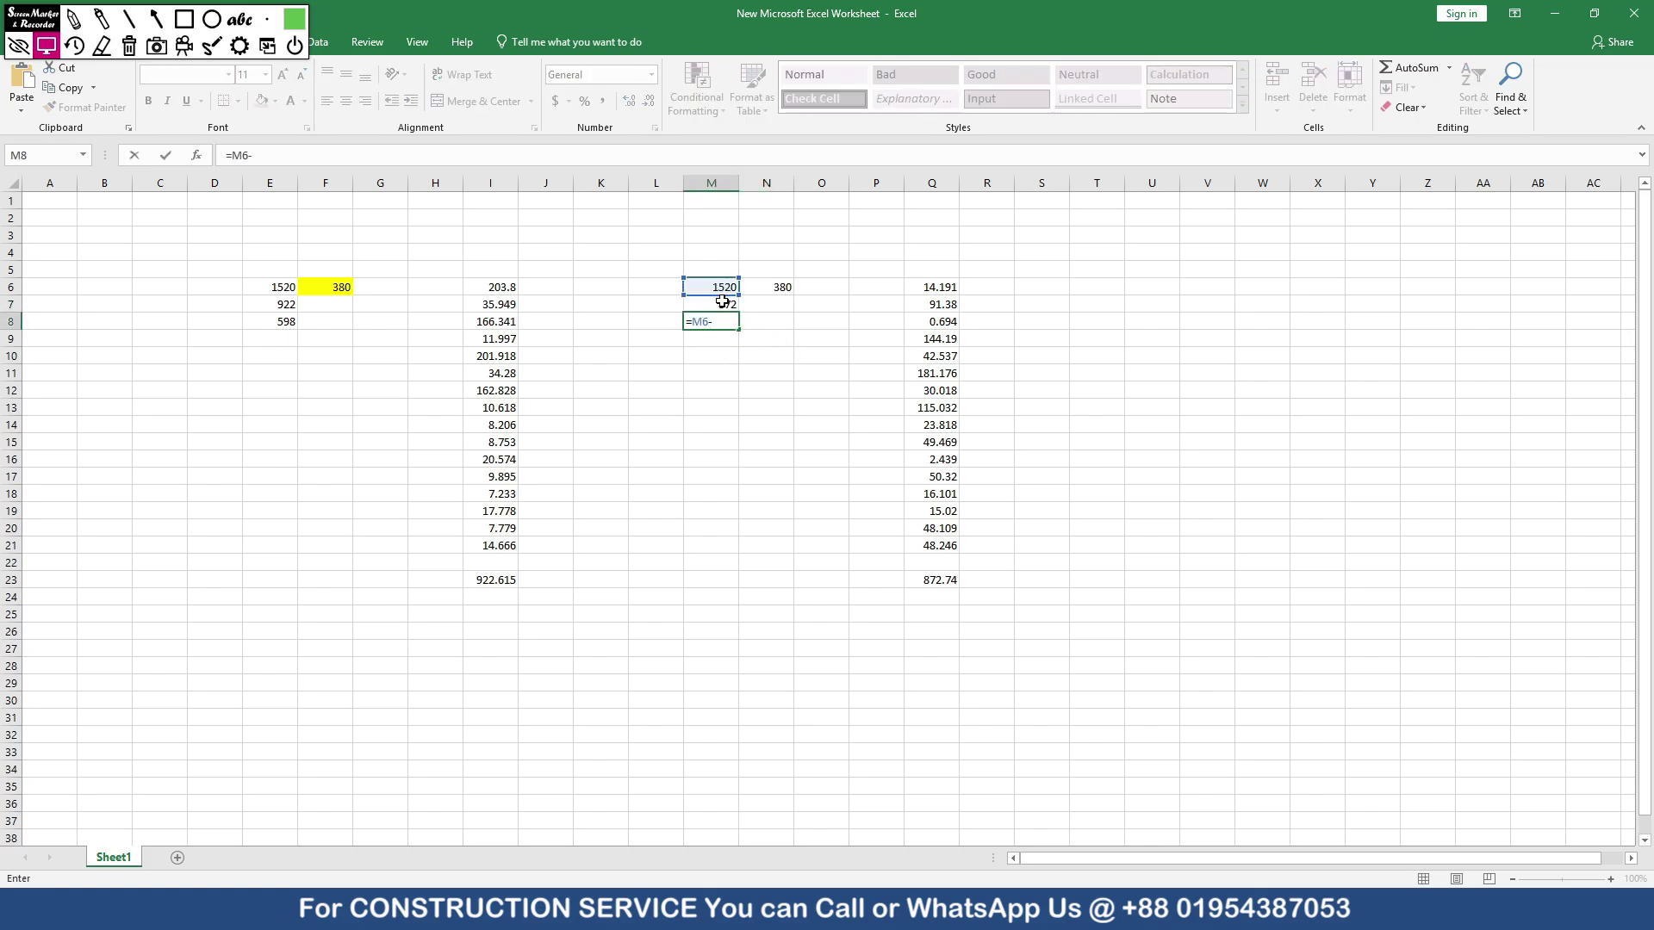
pyautogui.click(722, 303)
pyautogui.press('Return')
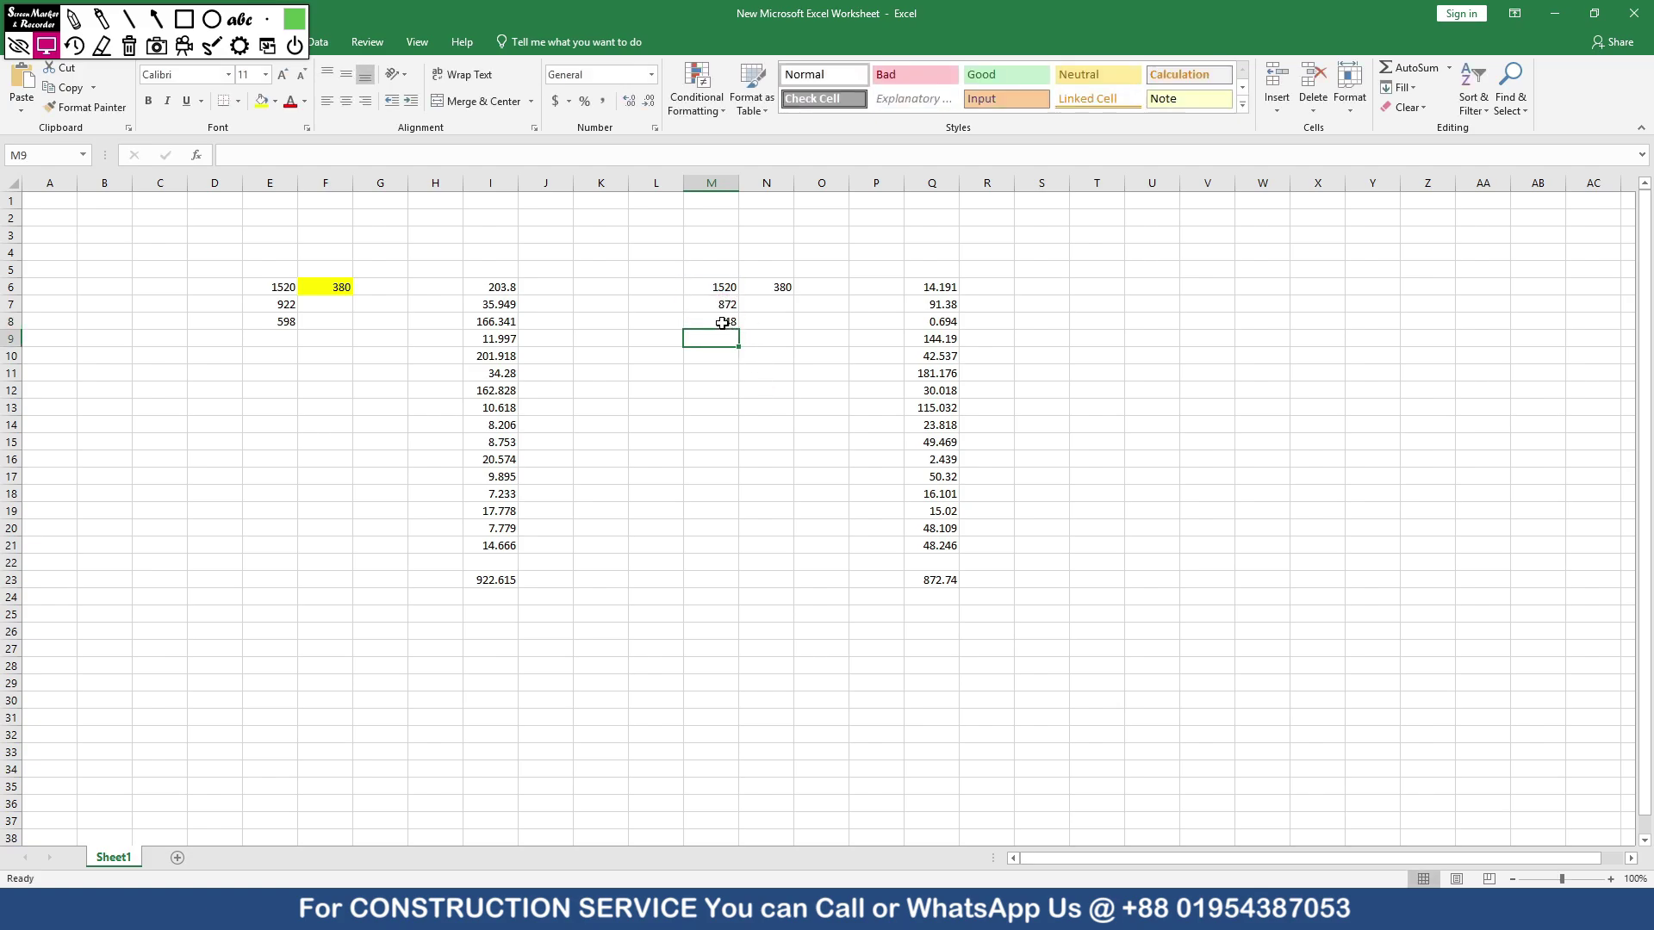
# - Highlight the EQY 25% base shear value in N6 with yellow fill
pyautogui.click(722, 322)
pyautogui.click(784, 288)
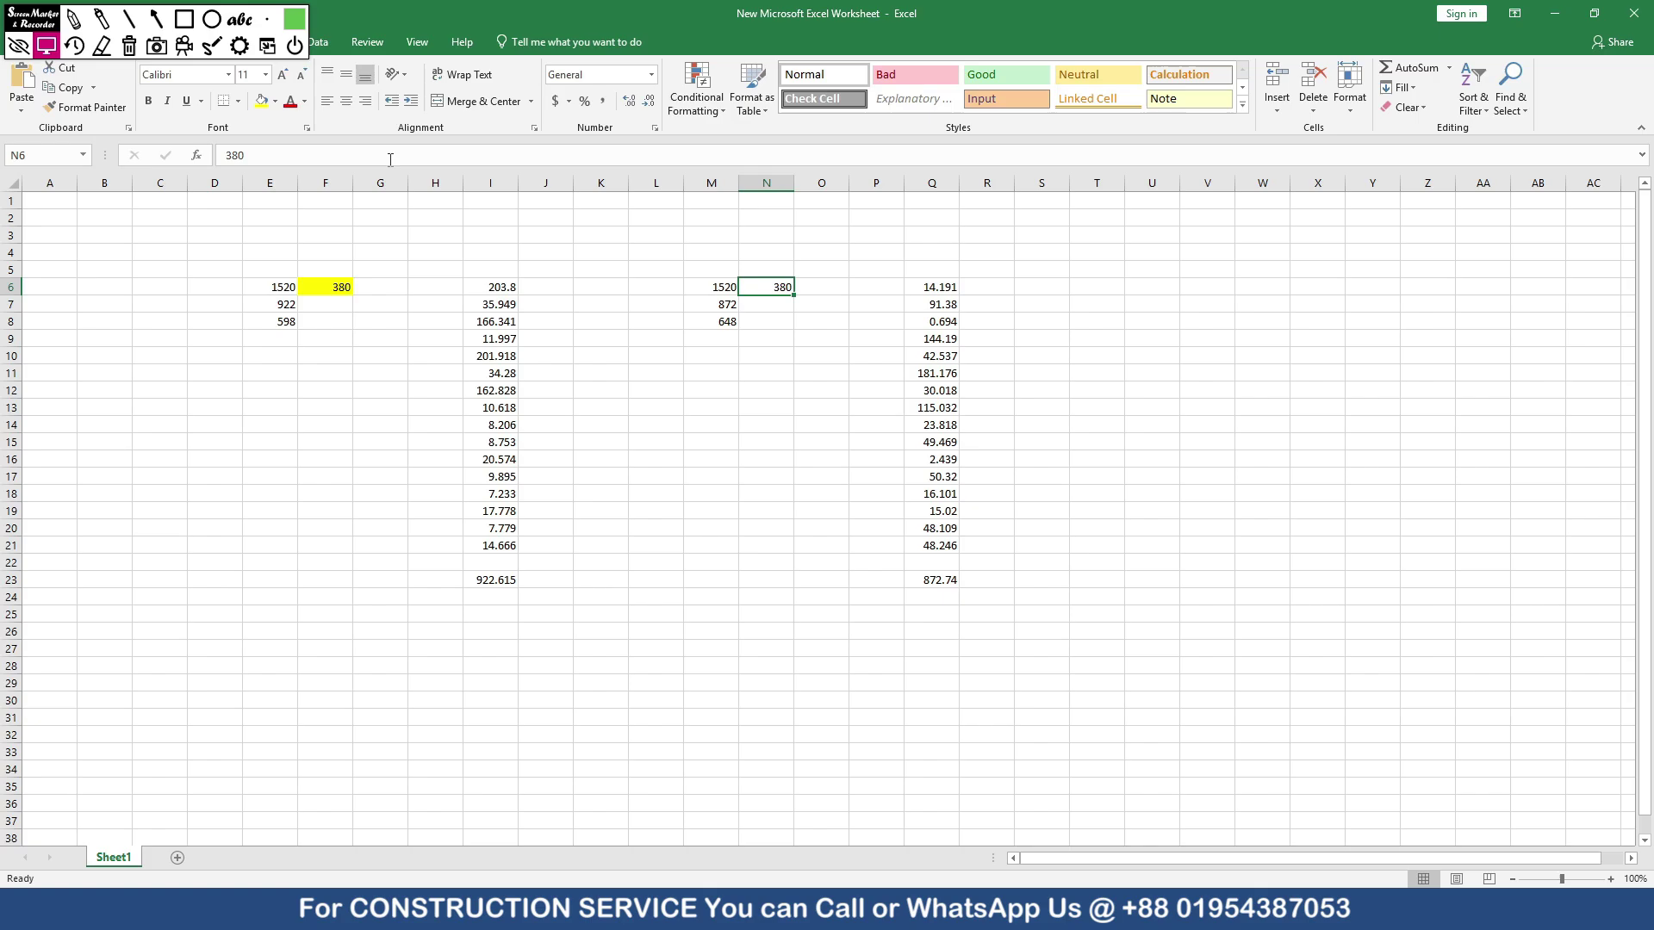
pyautogui.click(261, 101)
pyautogui.press('Home')
pyautogui.press('End')
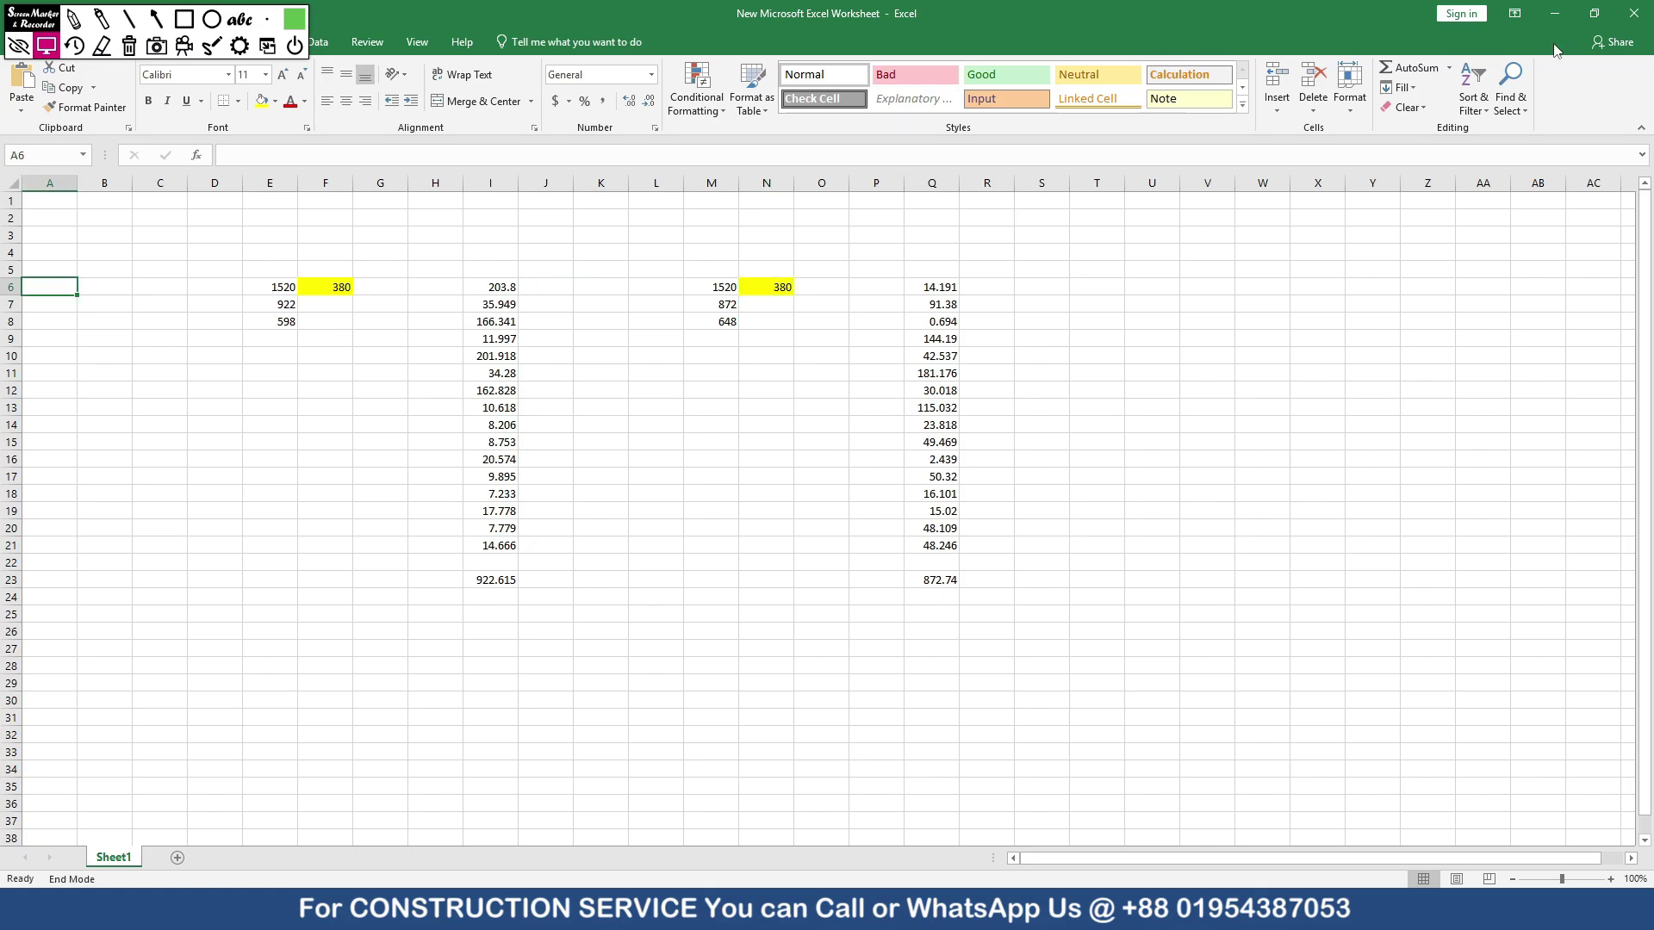
# - Switch back to ETABS, close the Pier Forces table, and show all objects in the 3-D view
pyautogui.click(1555, 15)
pyautogui.click(1208, 223)
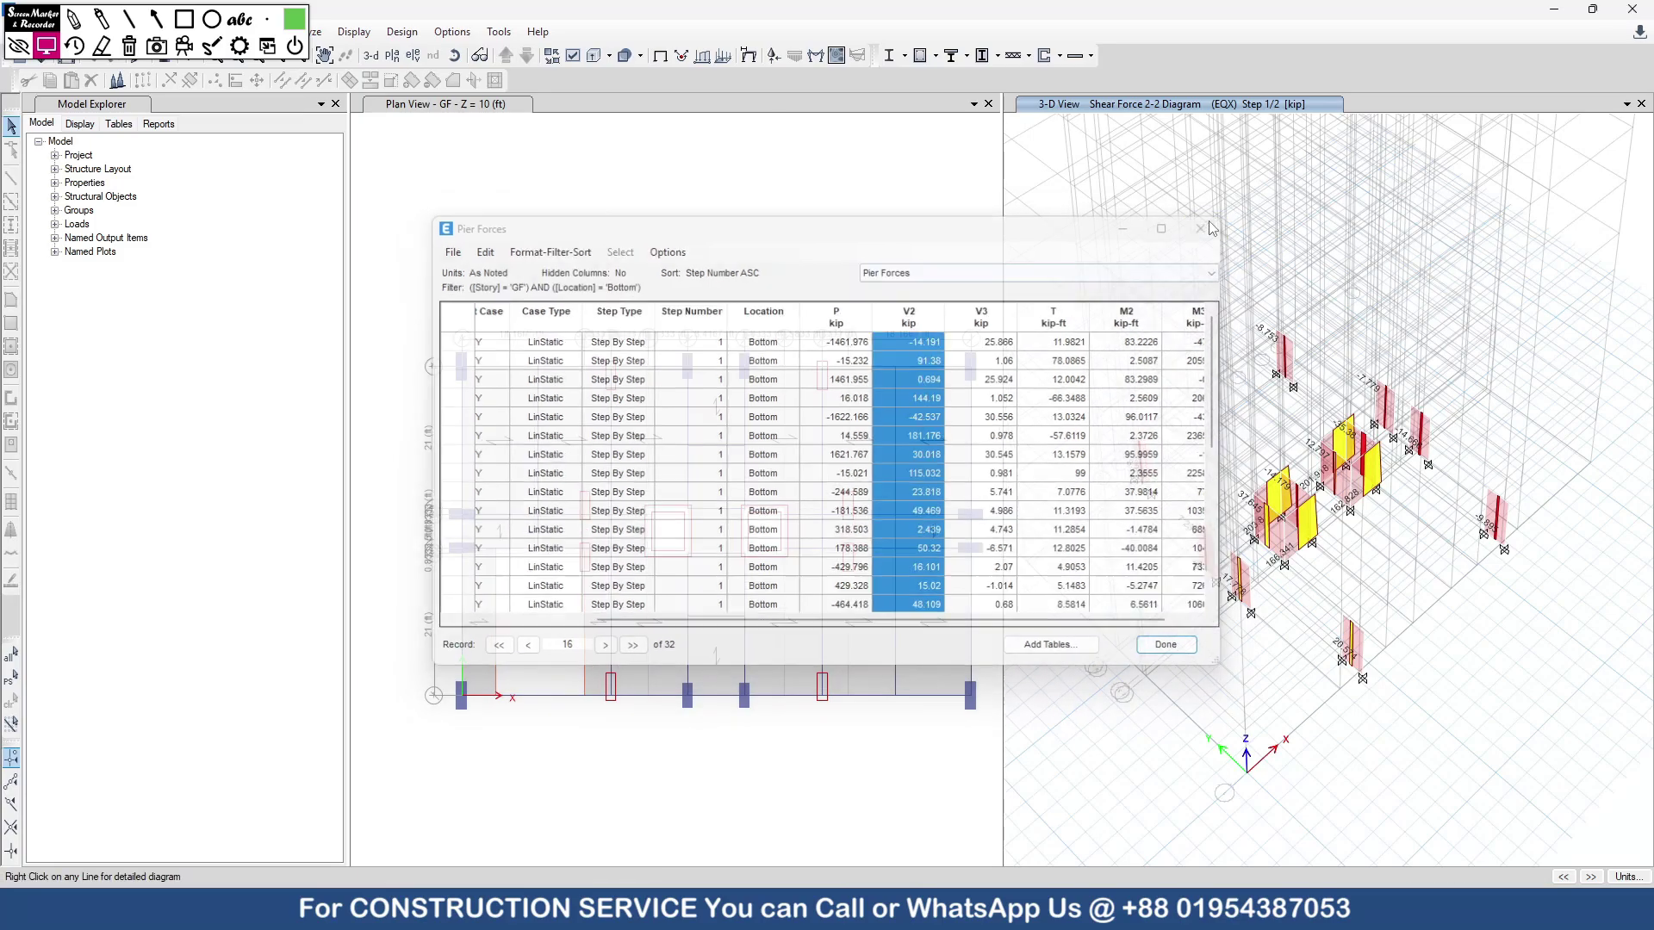
pyautogui.scroll(-5, 1215, 453)
pyautogui.rightClick(1073, 288)
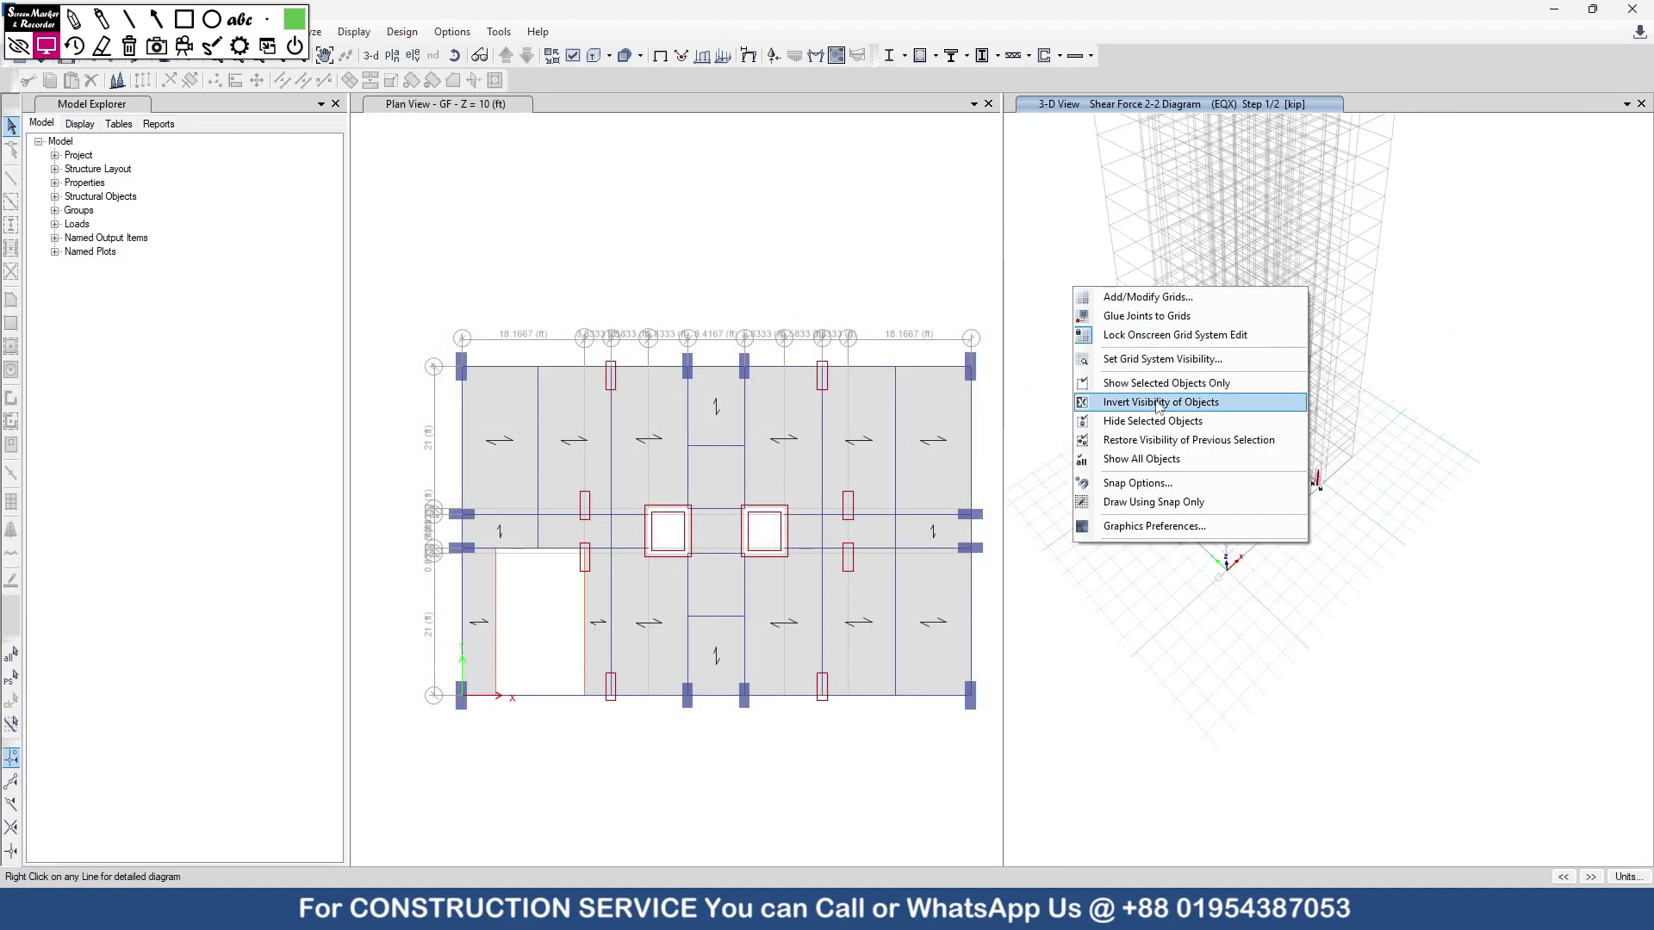
pyautogui.click(1145, 459)
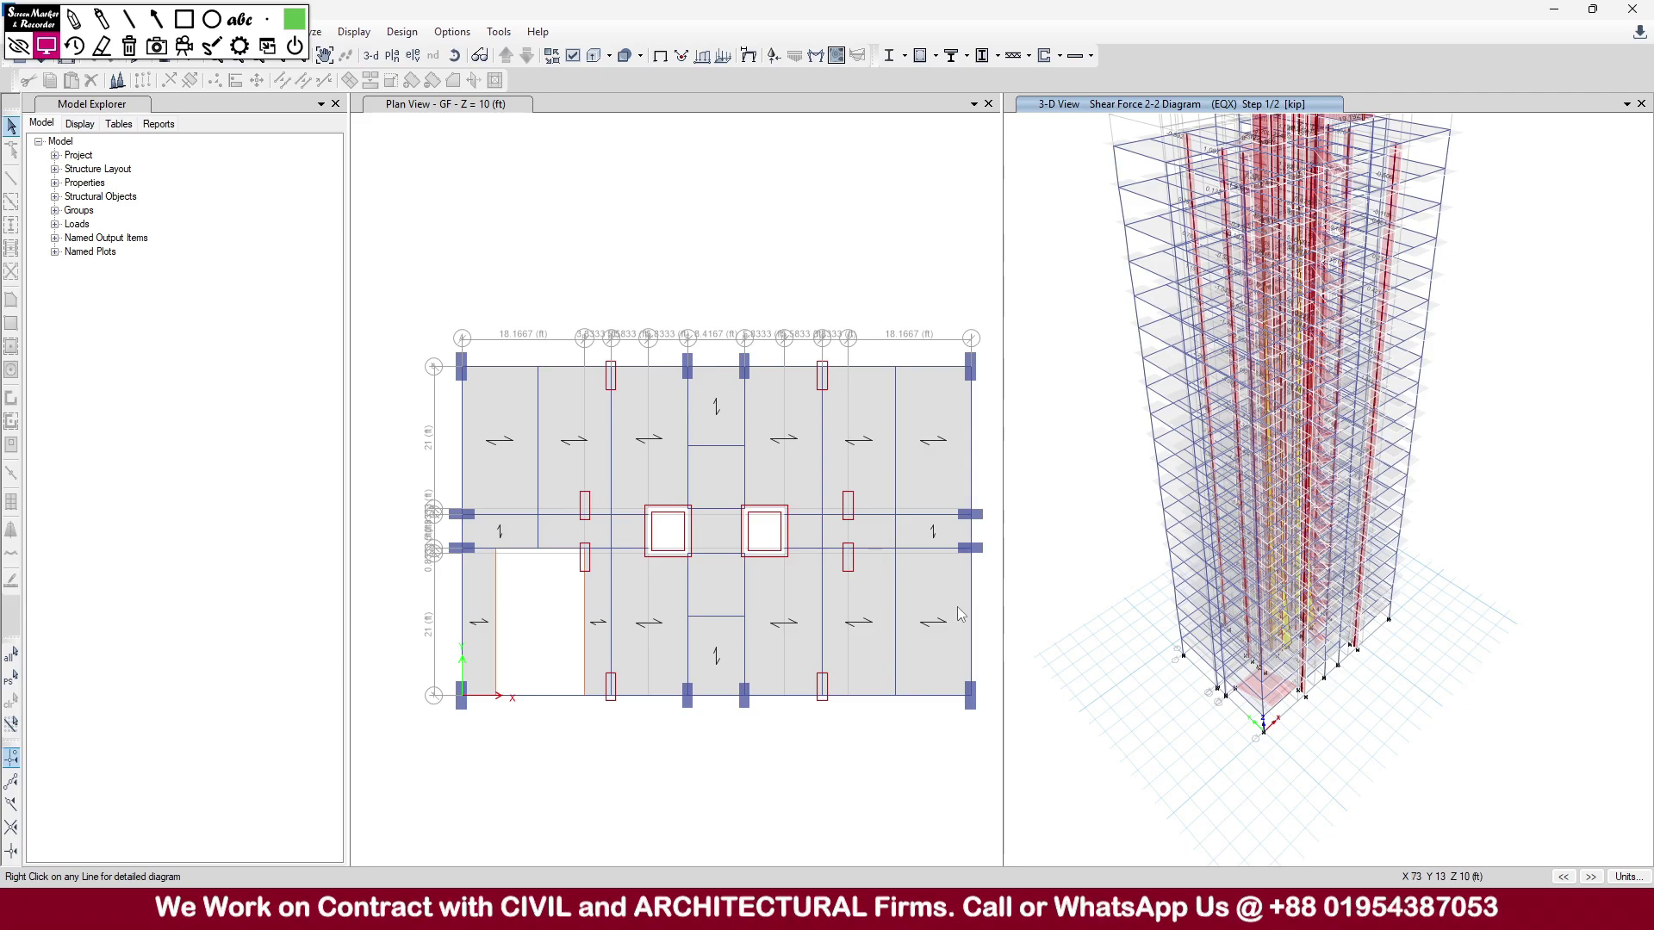
pyautogui.click(1110, 910)
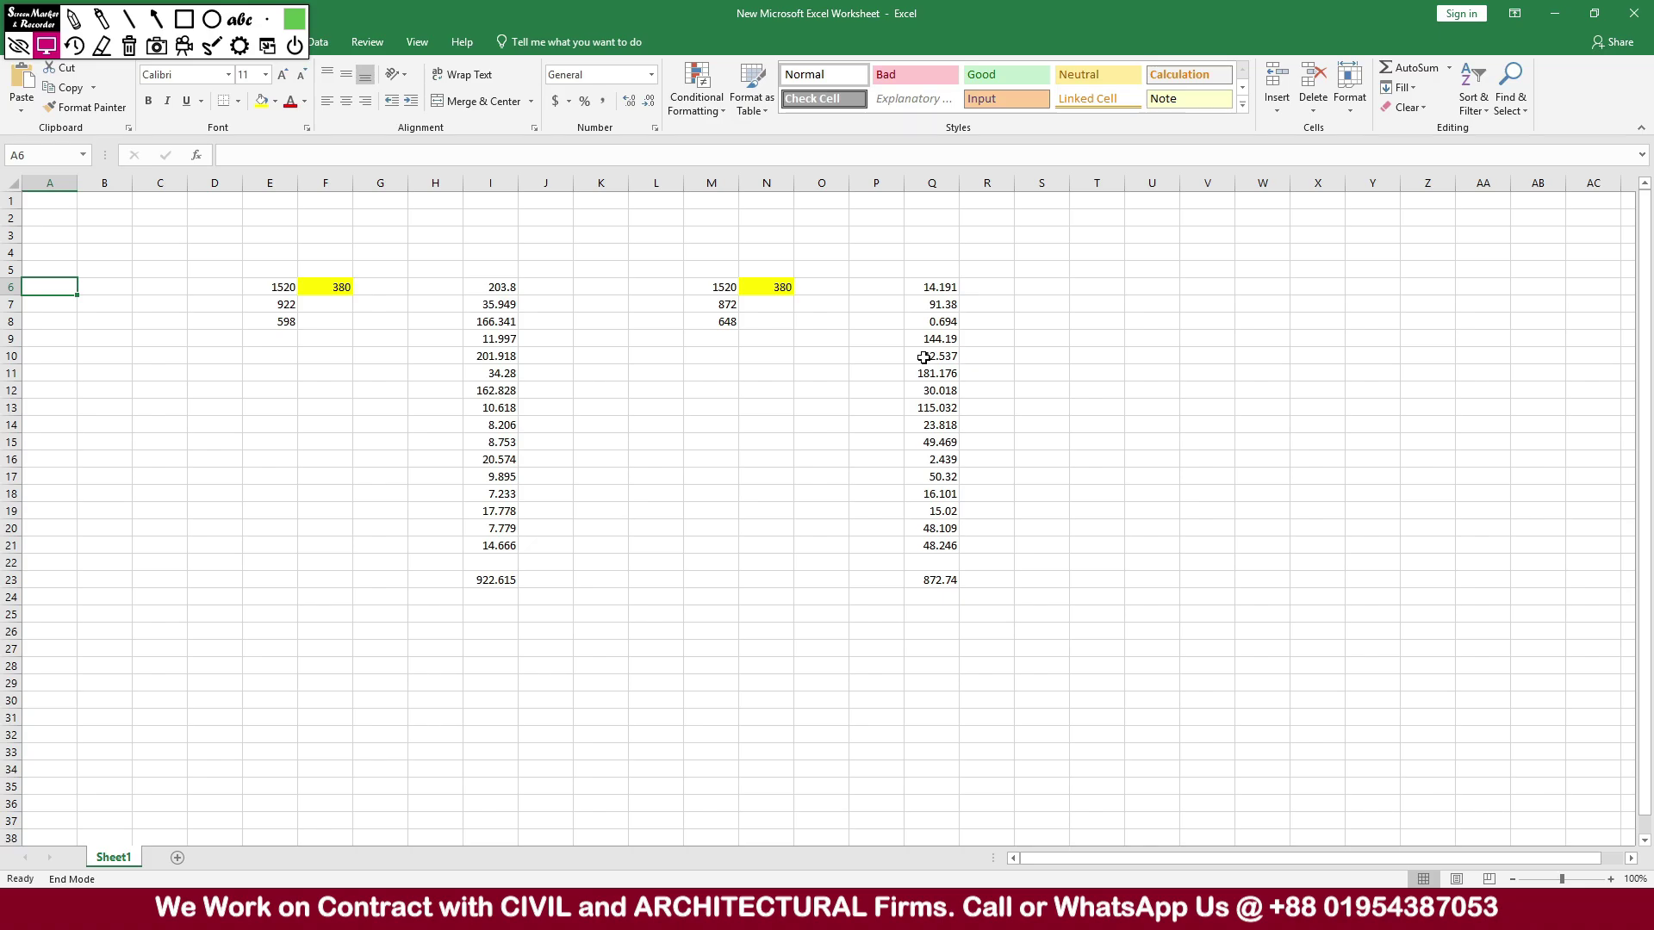
pyautogui.click(1554, 13)
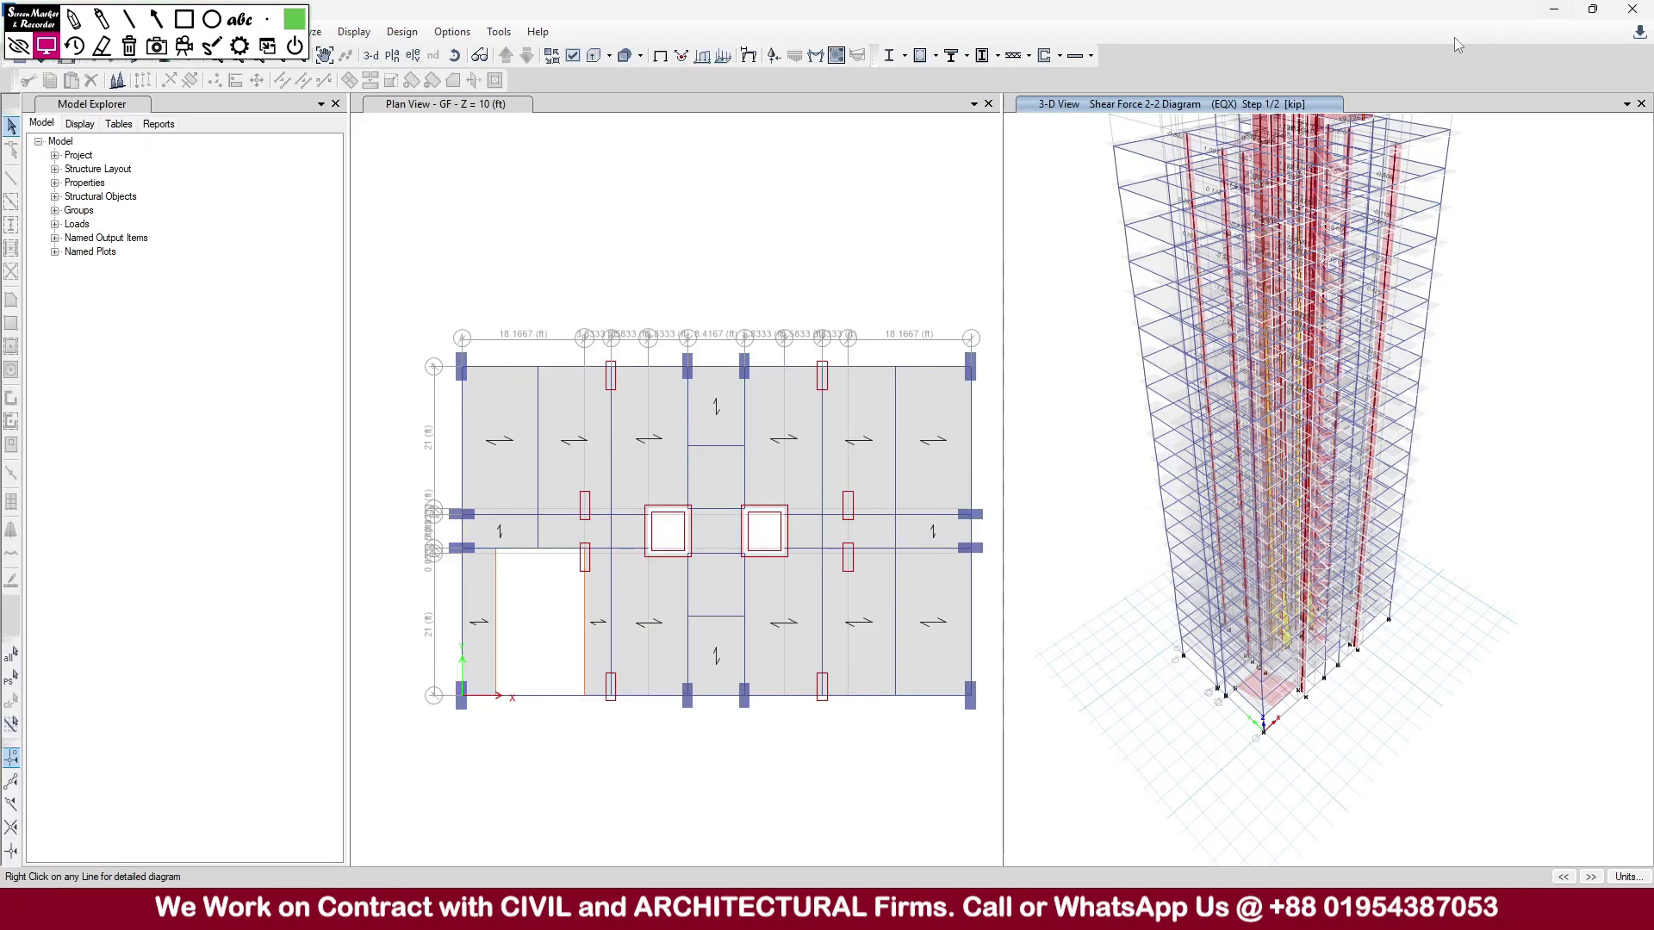
pyautogui.moveTo(28, 25); pyautogui.dragTo(500, 176)
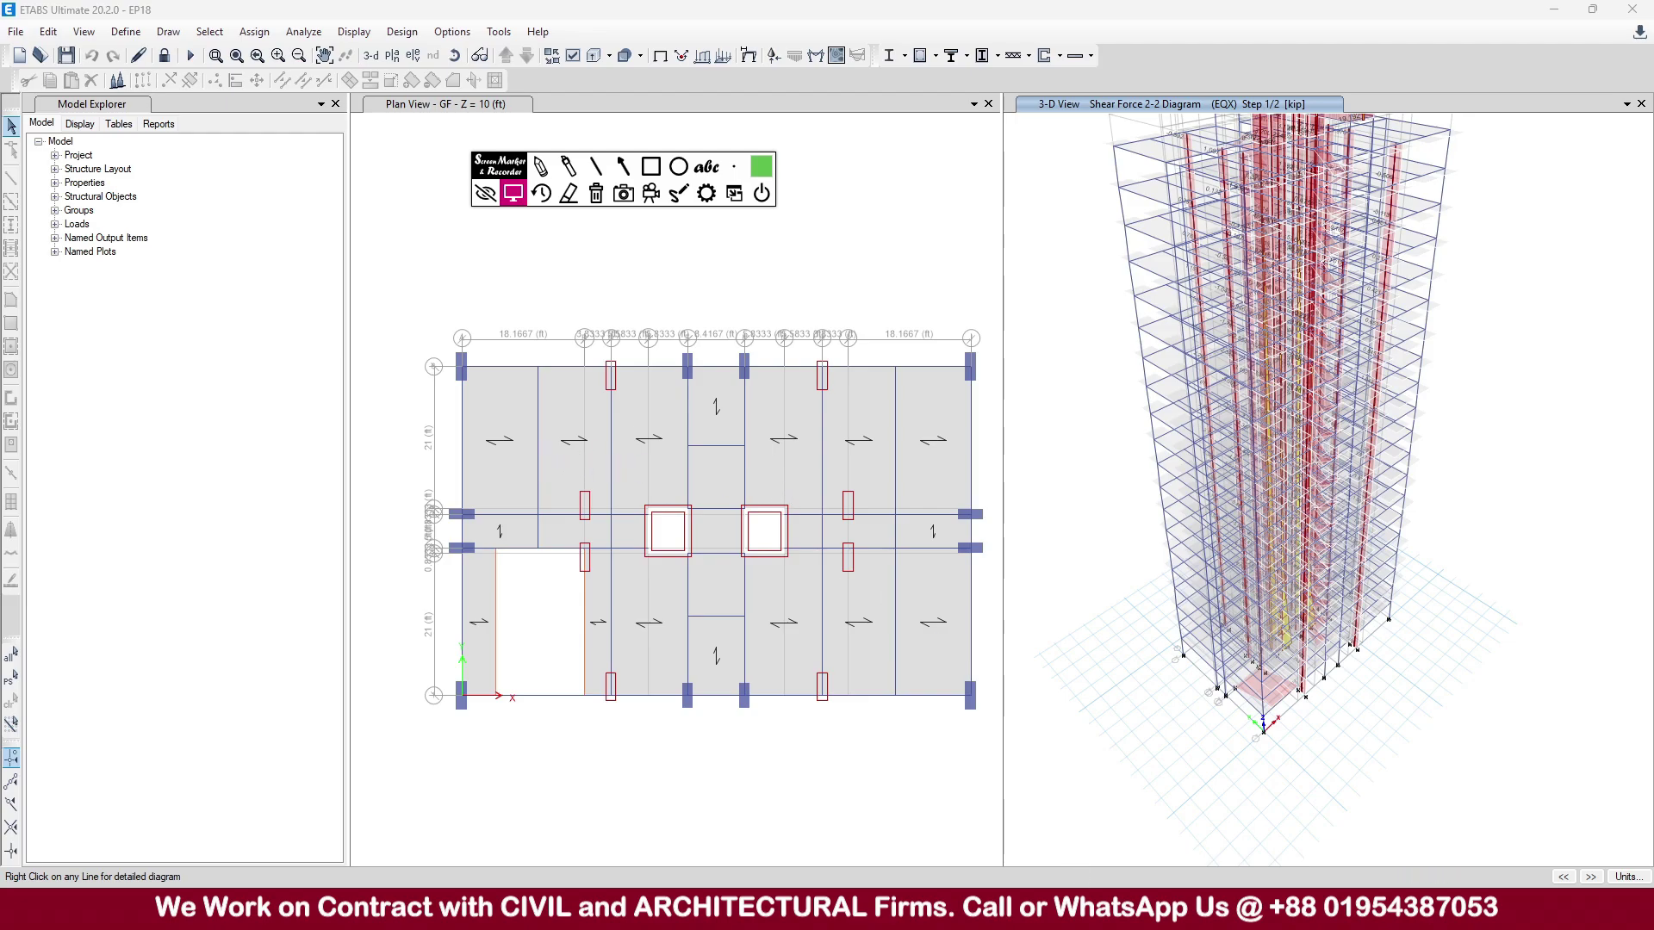
pyautogui.click(1102, 909)
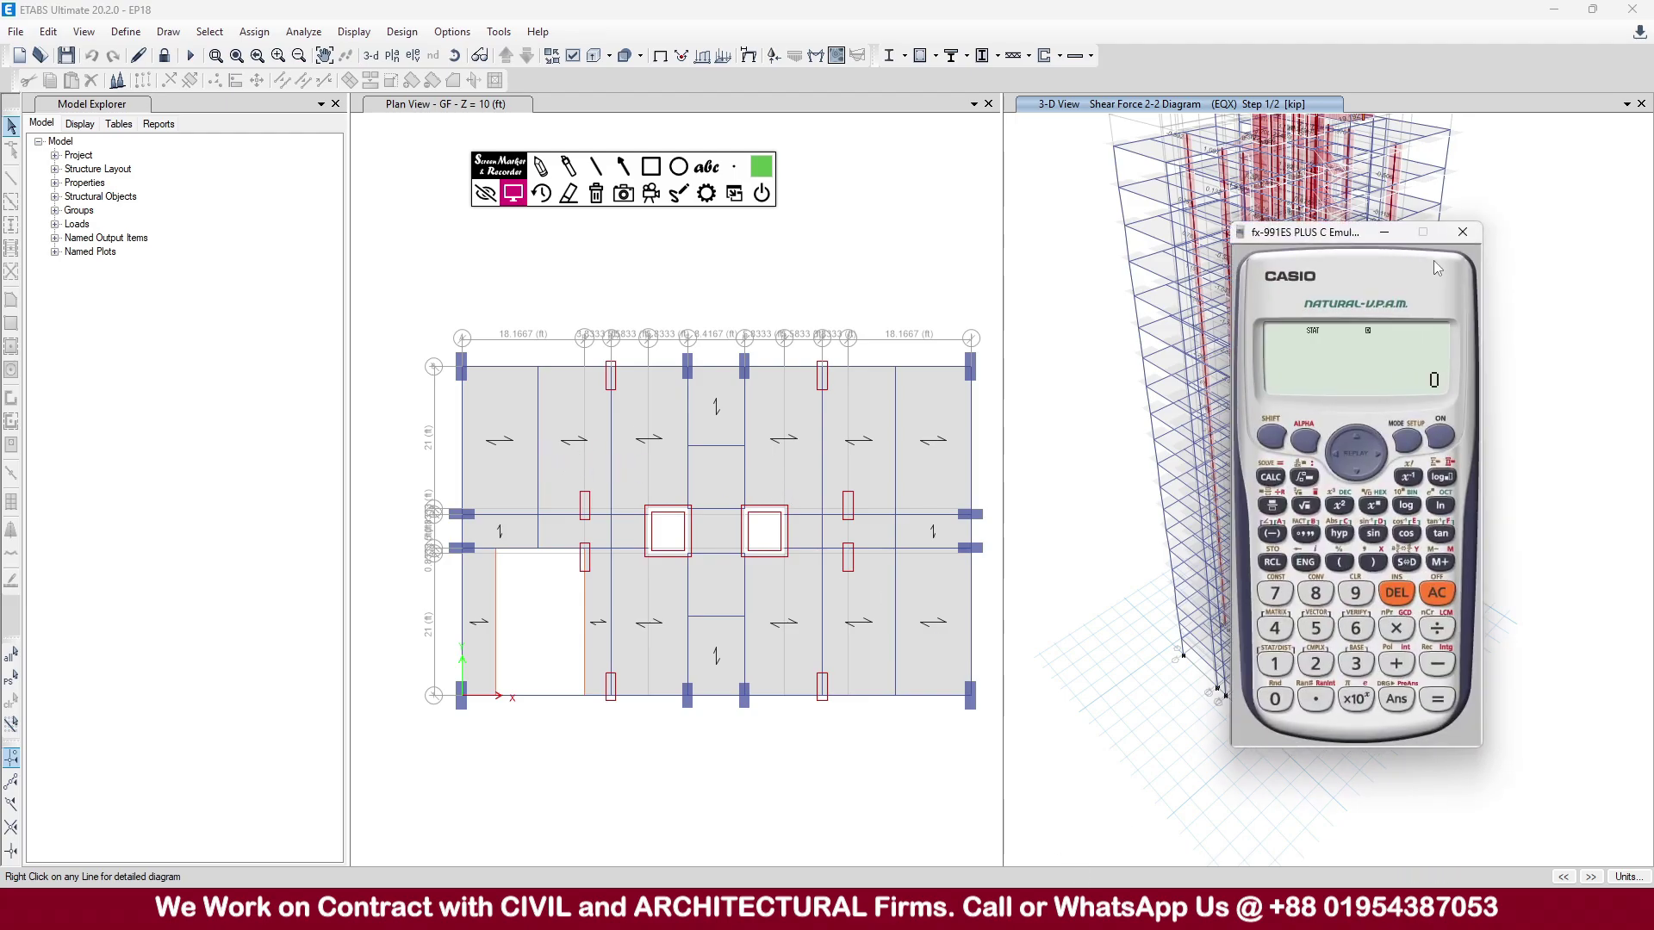
pyautogui.click(1076, 909)
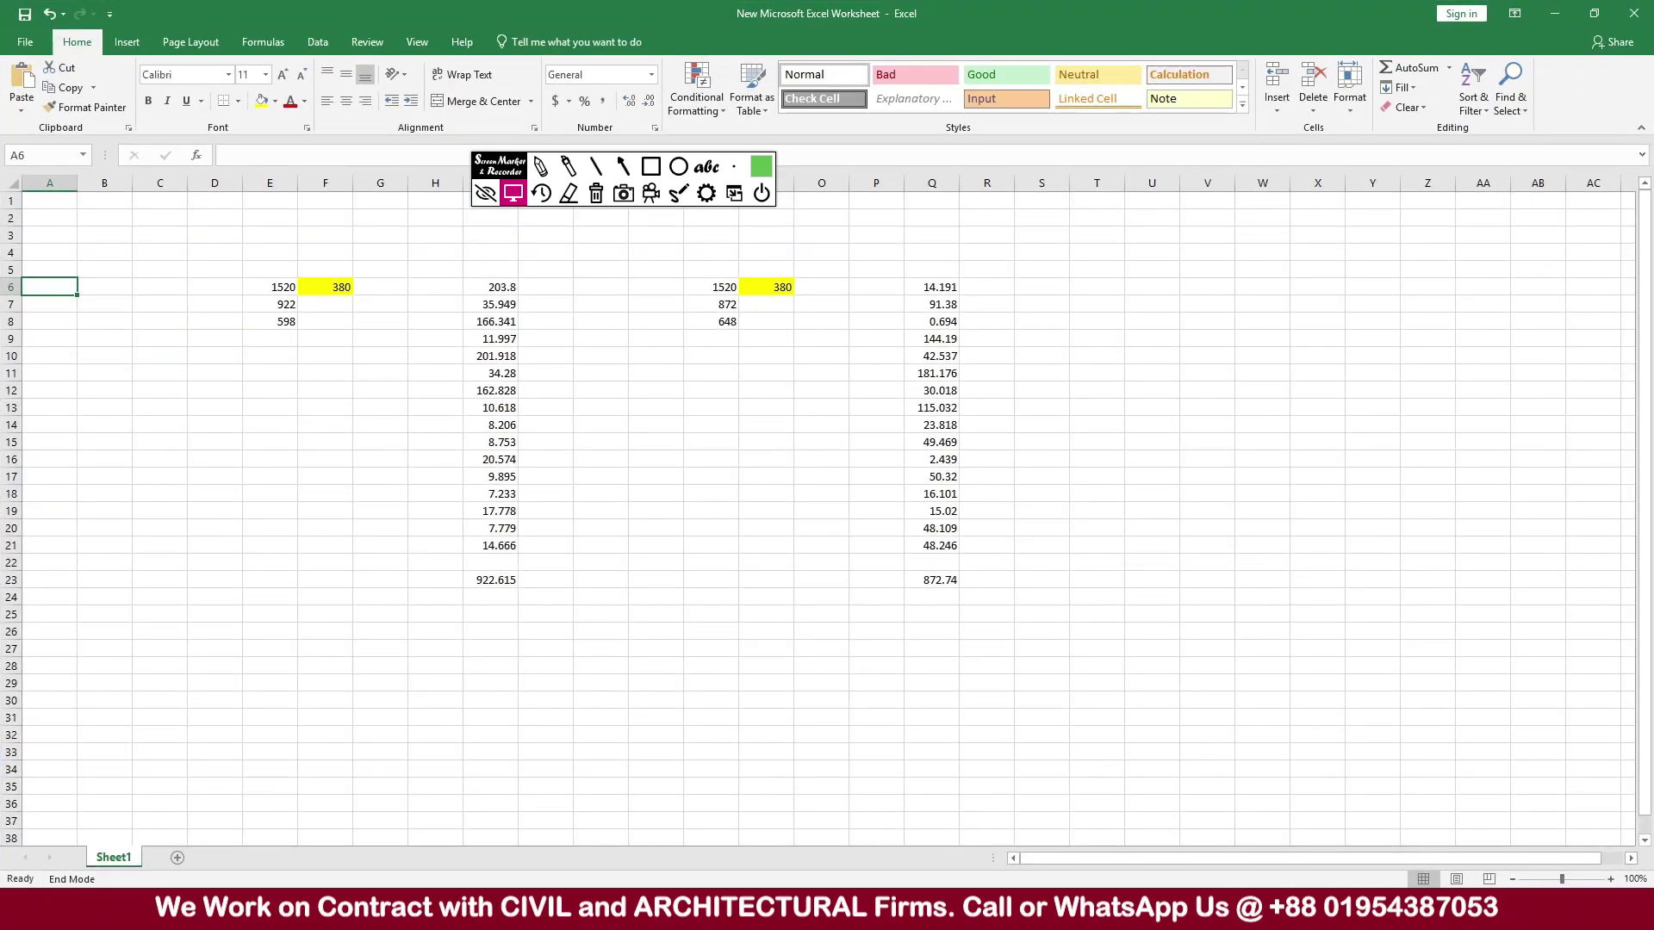
pyautogui.click(1130, 910)
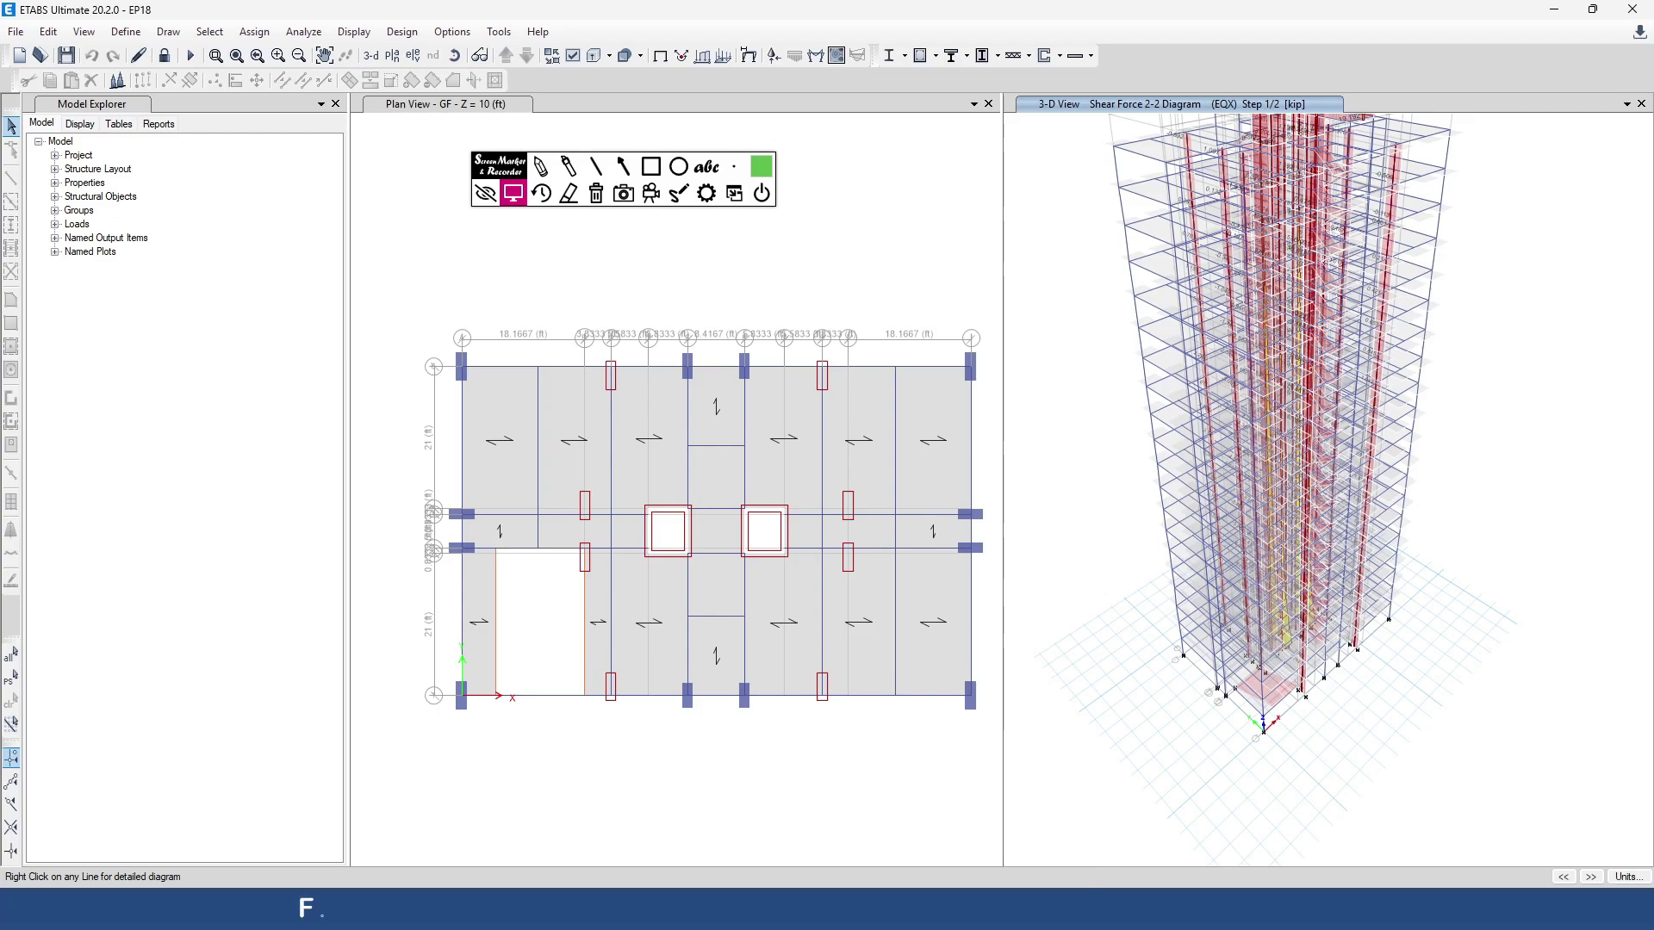
# - Switch to Excel and enter the example values 380 in F14 and 300 in F15
pyautogui.click(1037, 908)
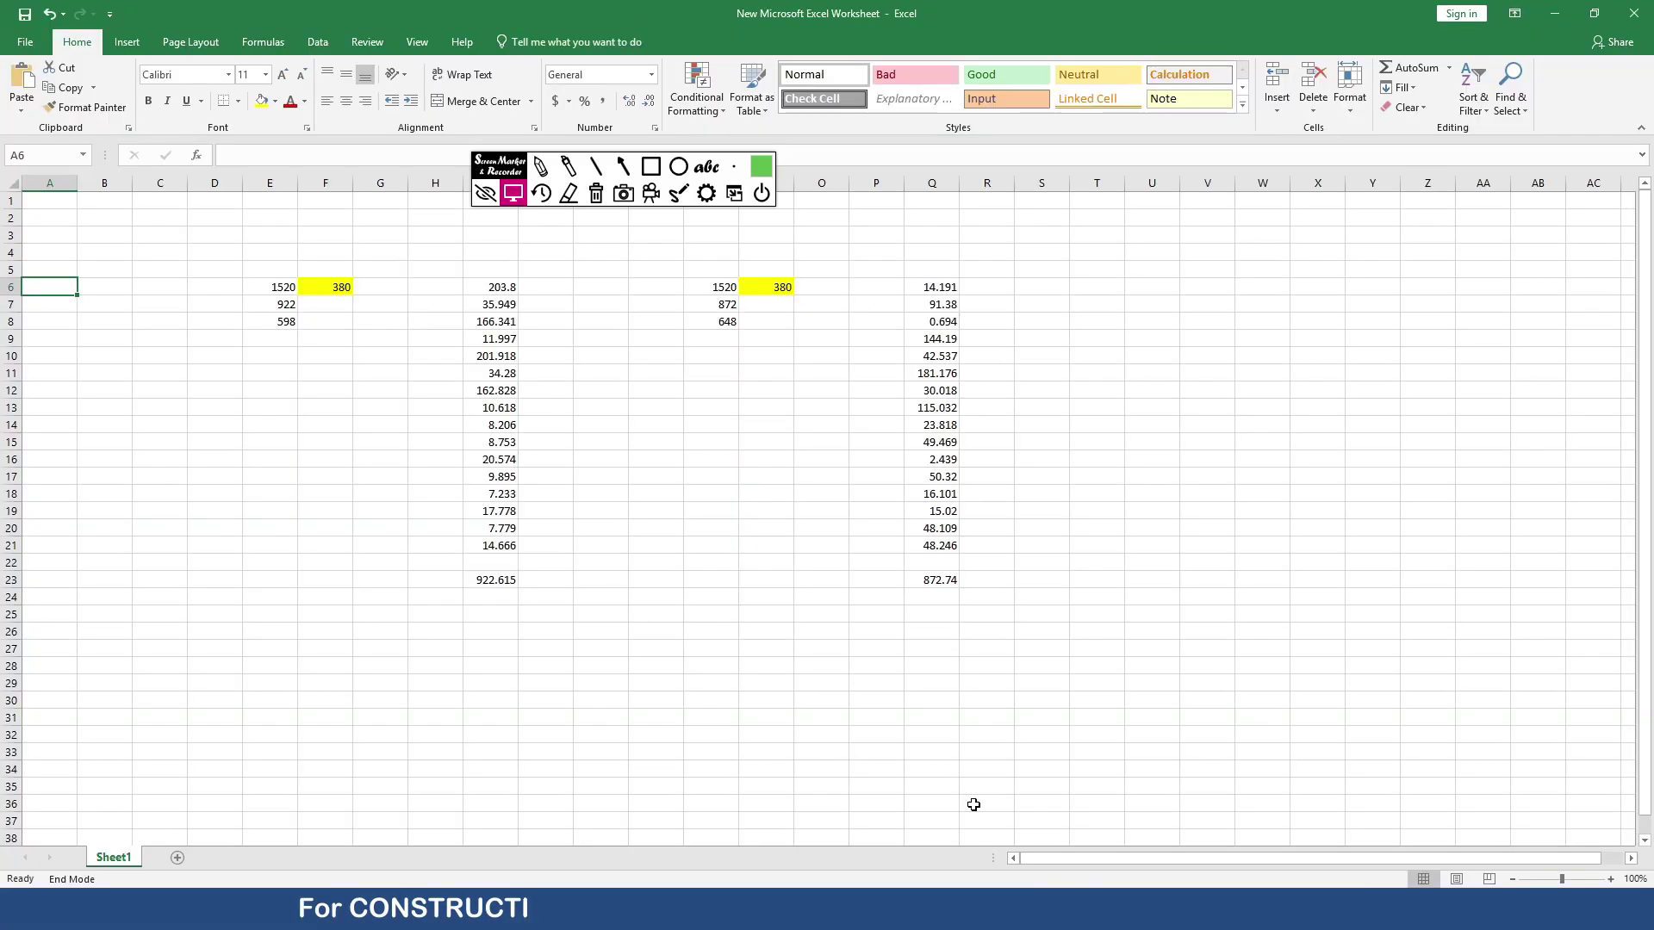
pyautogui.click(338, 290)
pyautogui.click(335, 420)
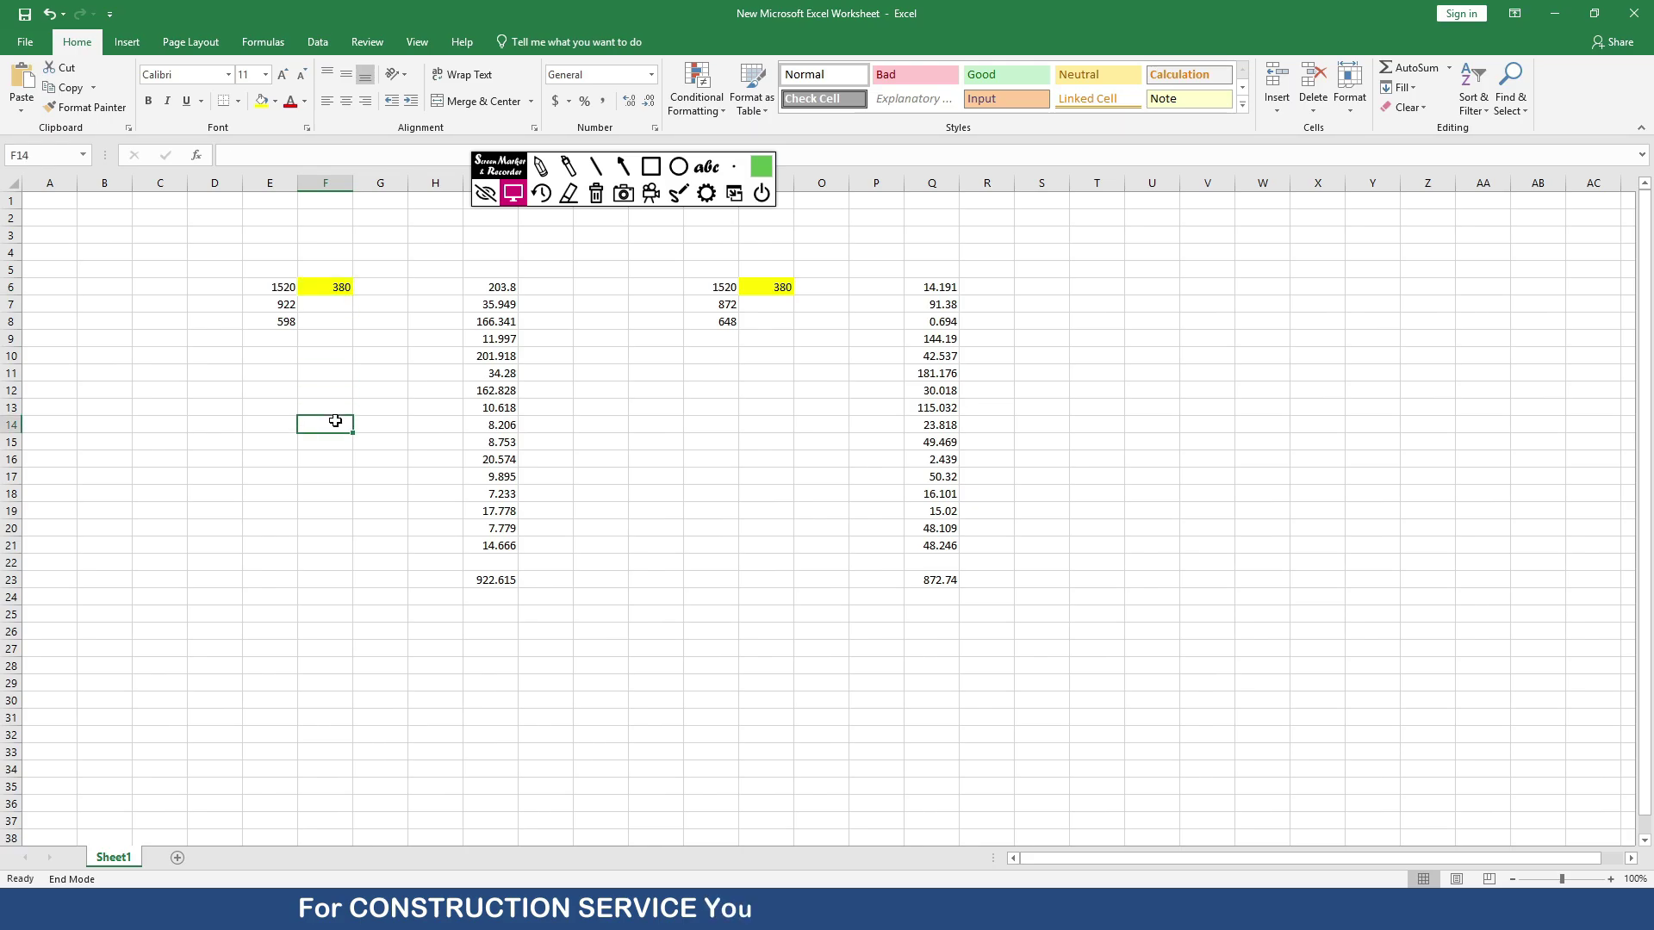
pyautogui.write('380')
pyautogui.click(383, 504)
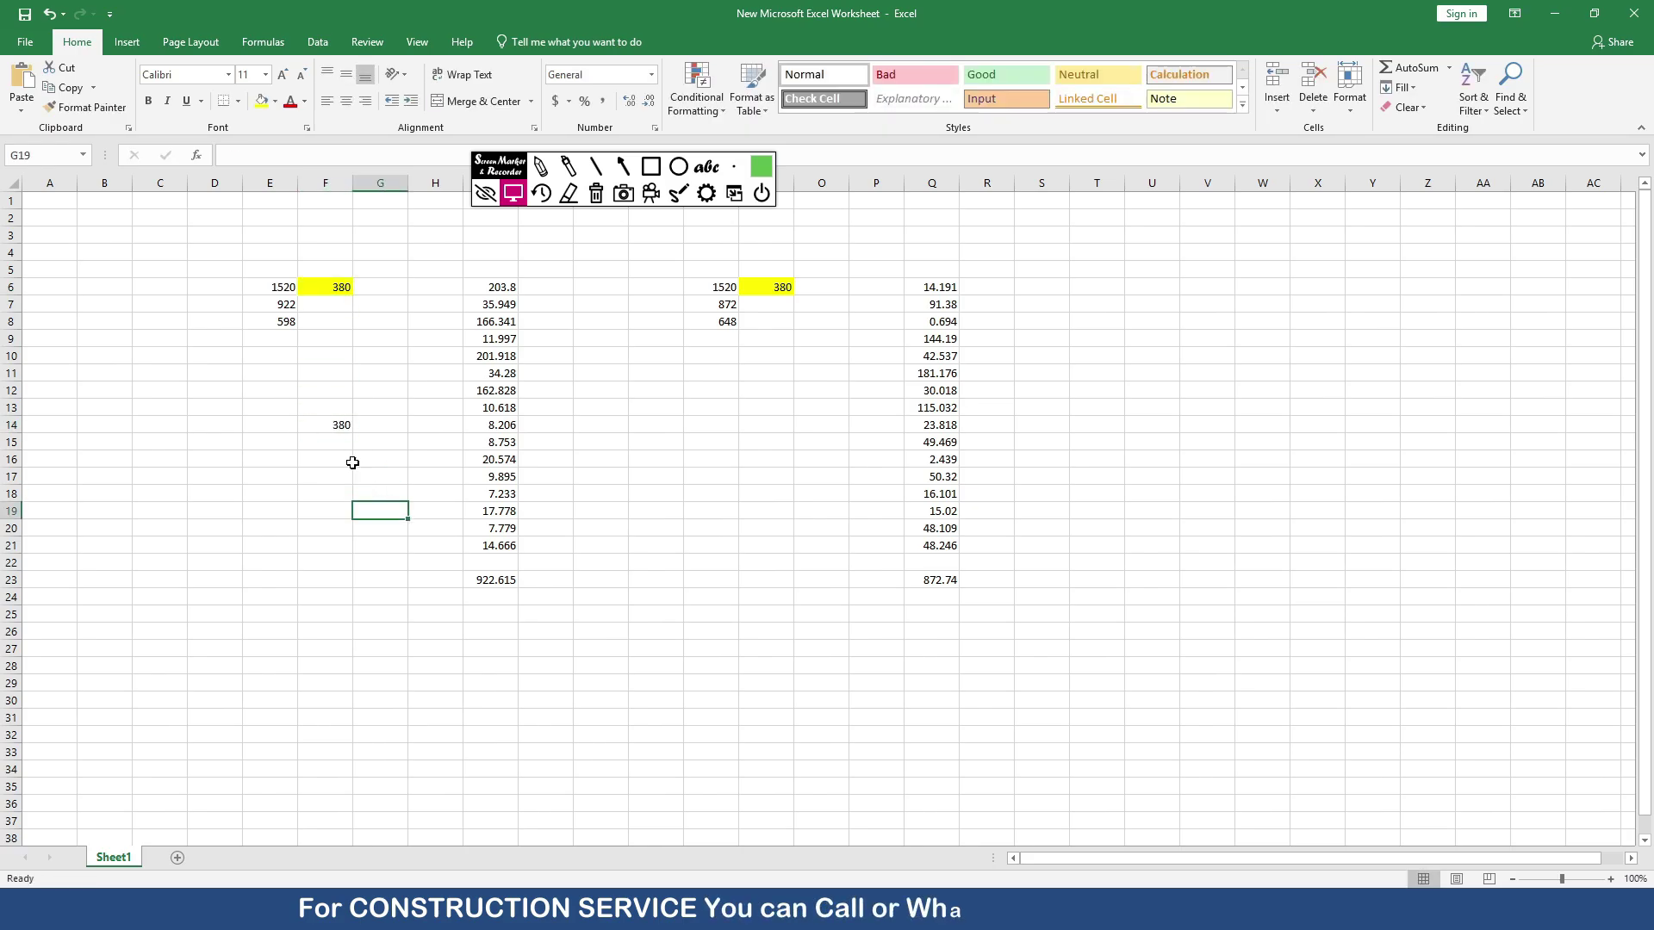
pyautogui.click(339, 443)
pyautogui.write('300')
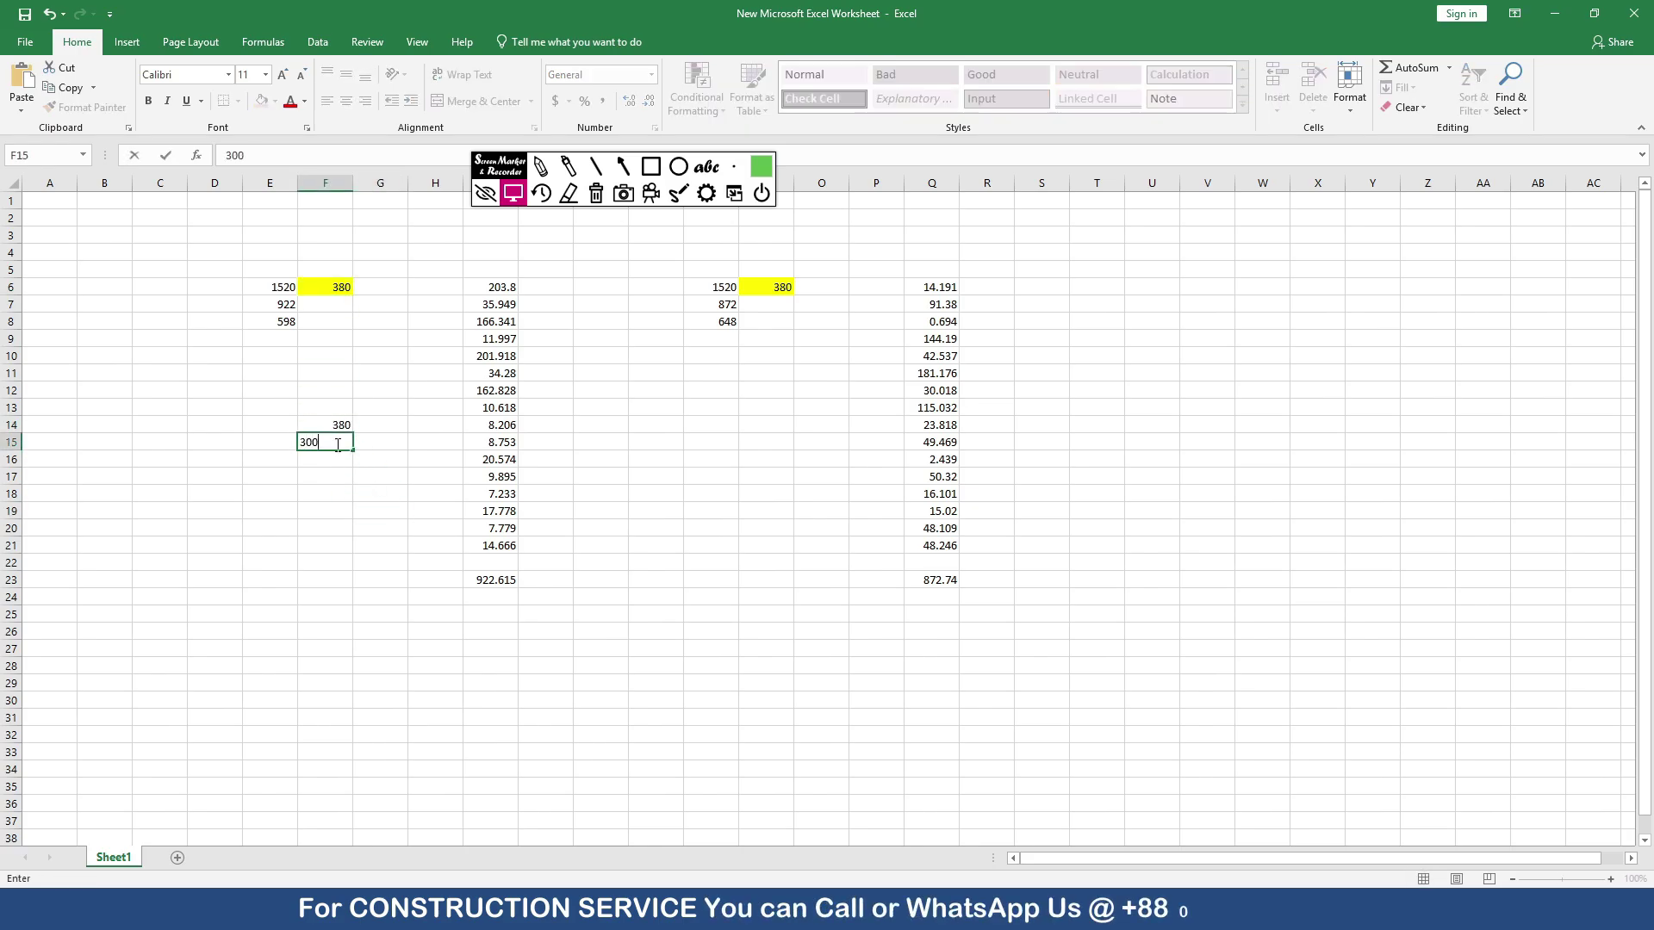
pyautogui.press('Return')
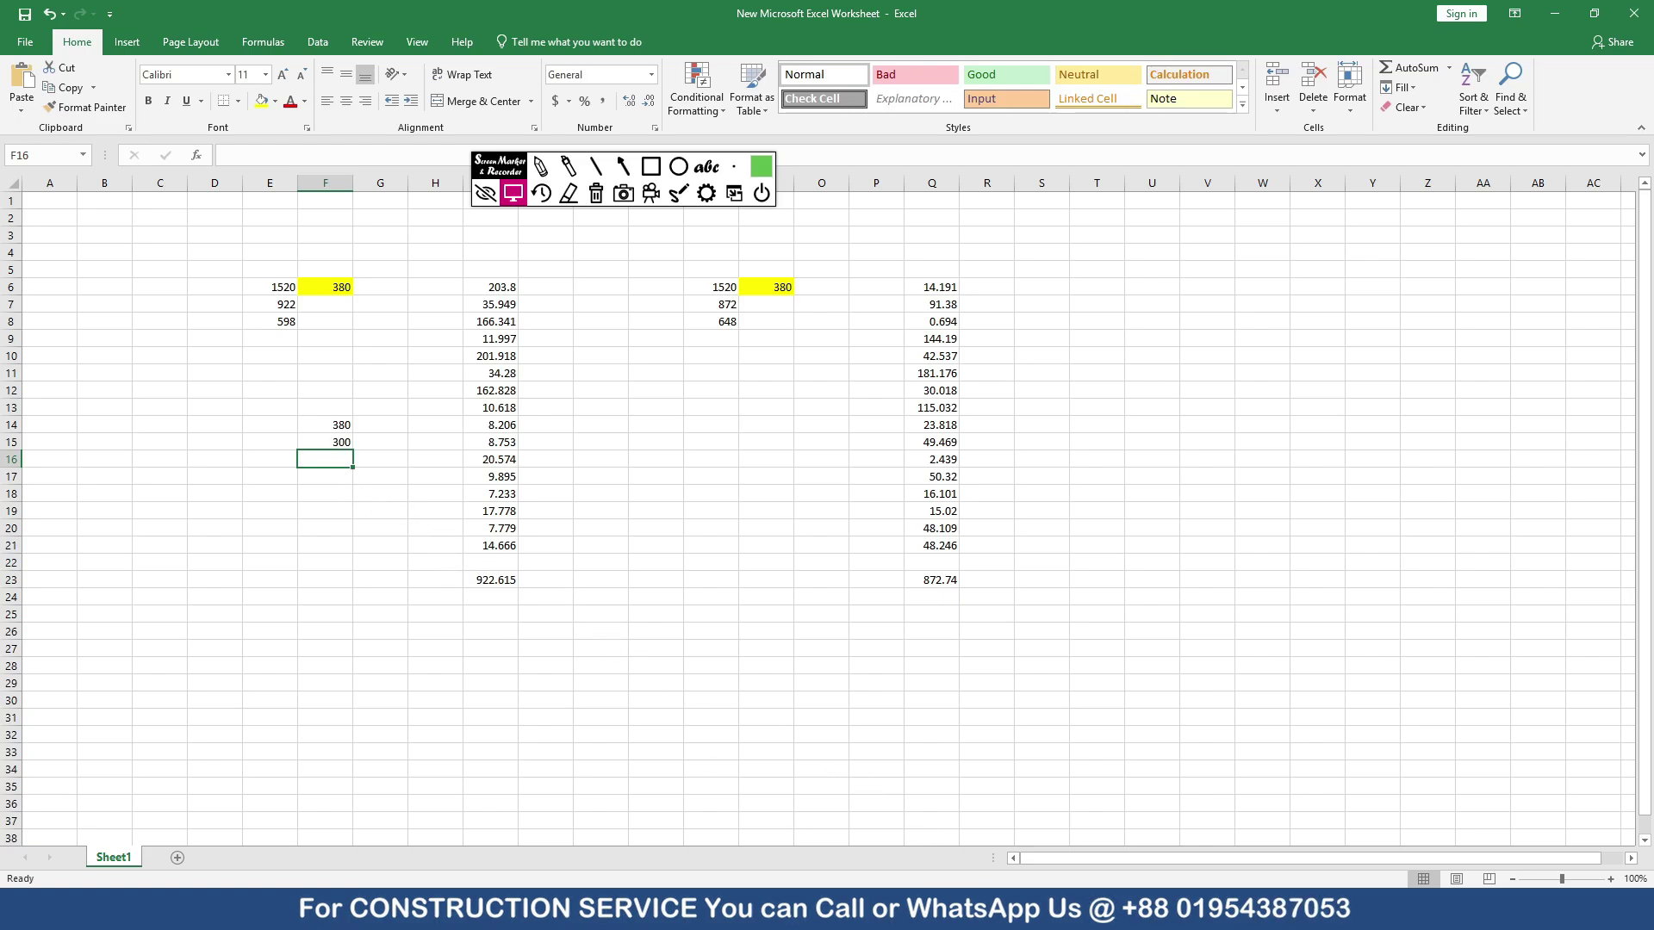
# - Switch to the Casio calculator emulator and divide 380 by 300
pyautogui.click(1008, 909)
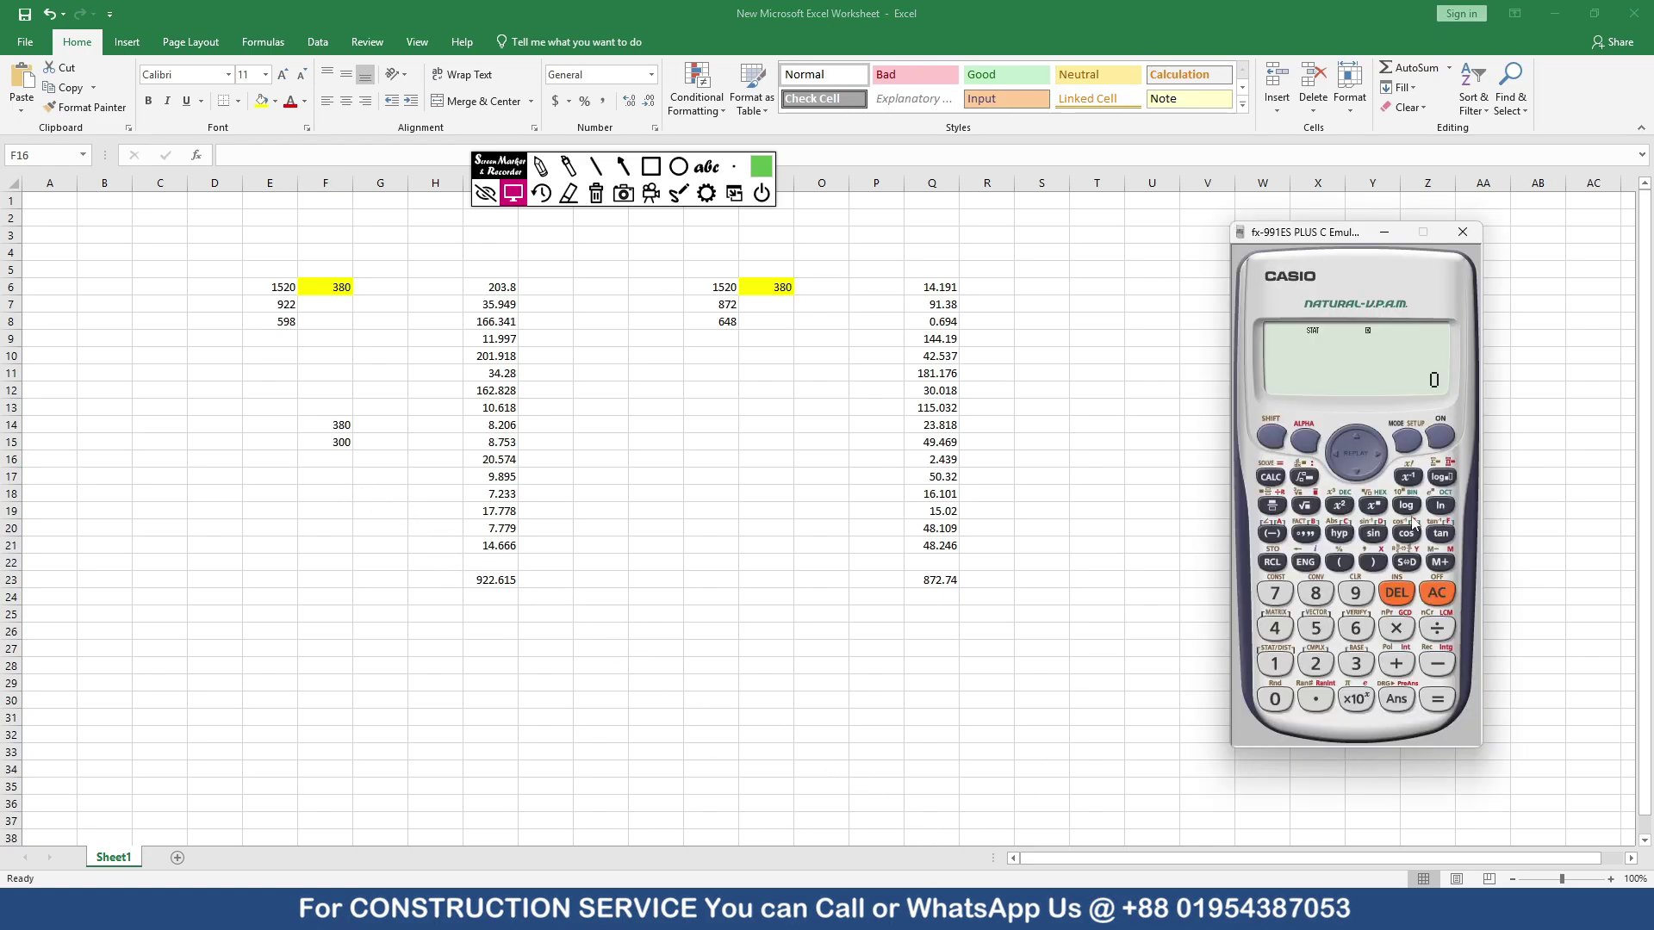
pyautogui.click(1355, 663)
pyautogui.click(1316, 593)
pyautogui.click(1283, 703)
pyautogui.click(1436, 627)
pyautogui.doubleClick(1275, 701)
pyautogui.click(1425, 702)
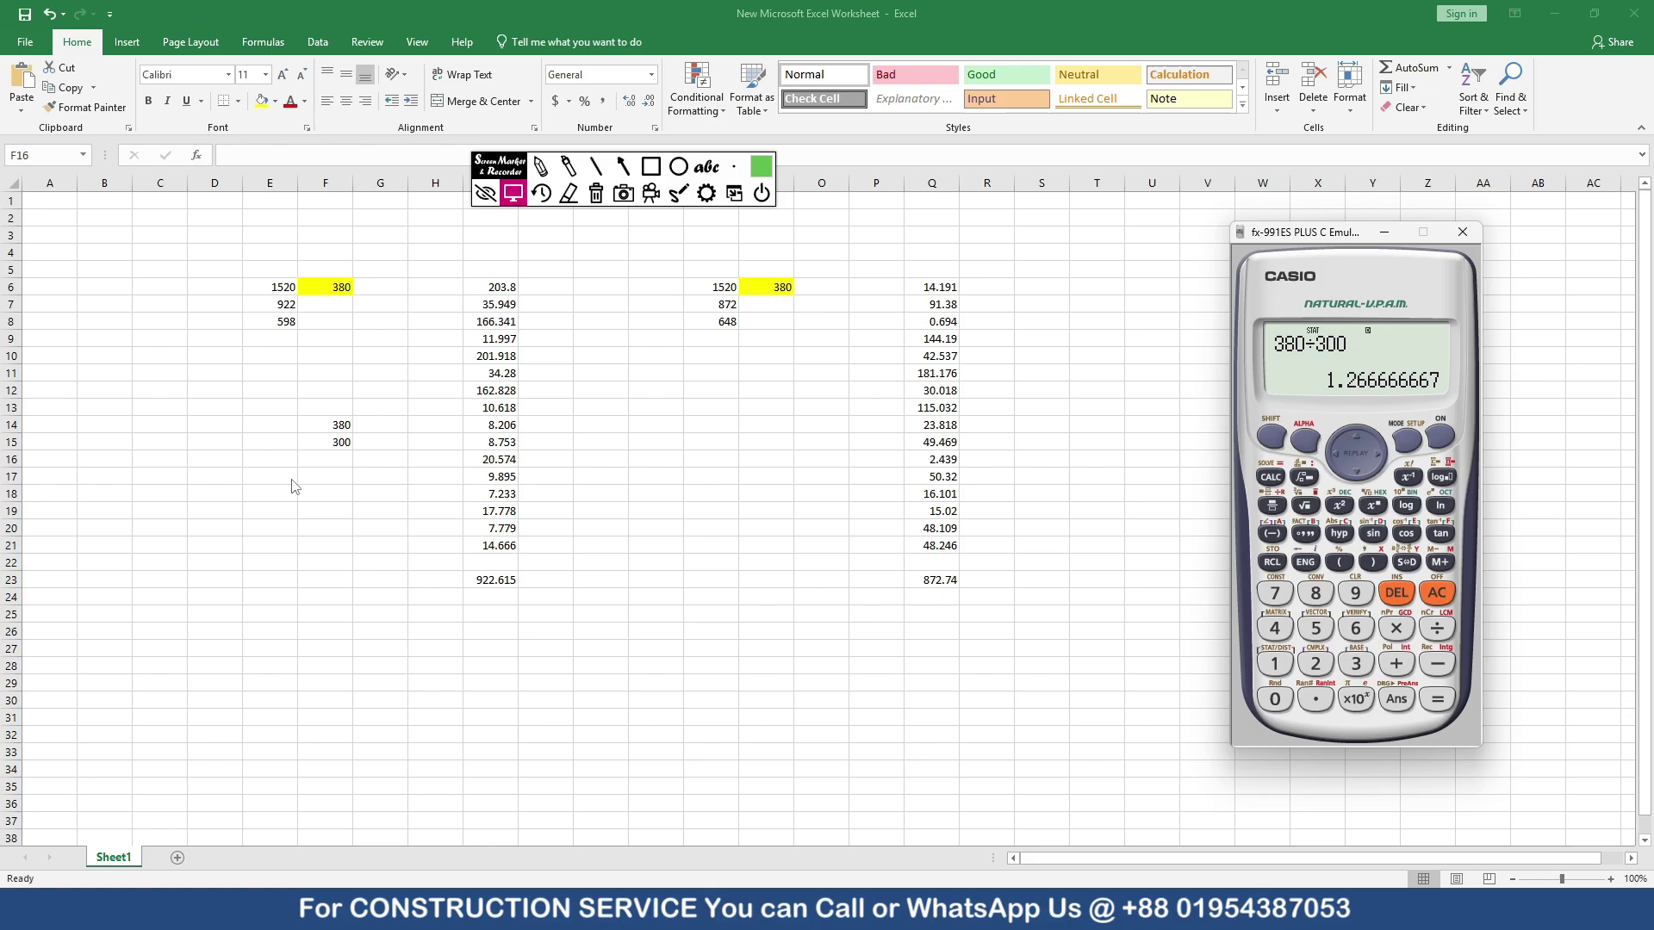
# - Switch back to Excel and enter the EQX amplification factor 1.26 in F17
pyautogui.click(313, 466)
pyautogui.click(325, 477)
pyautogui.write('1.26')
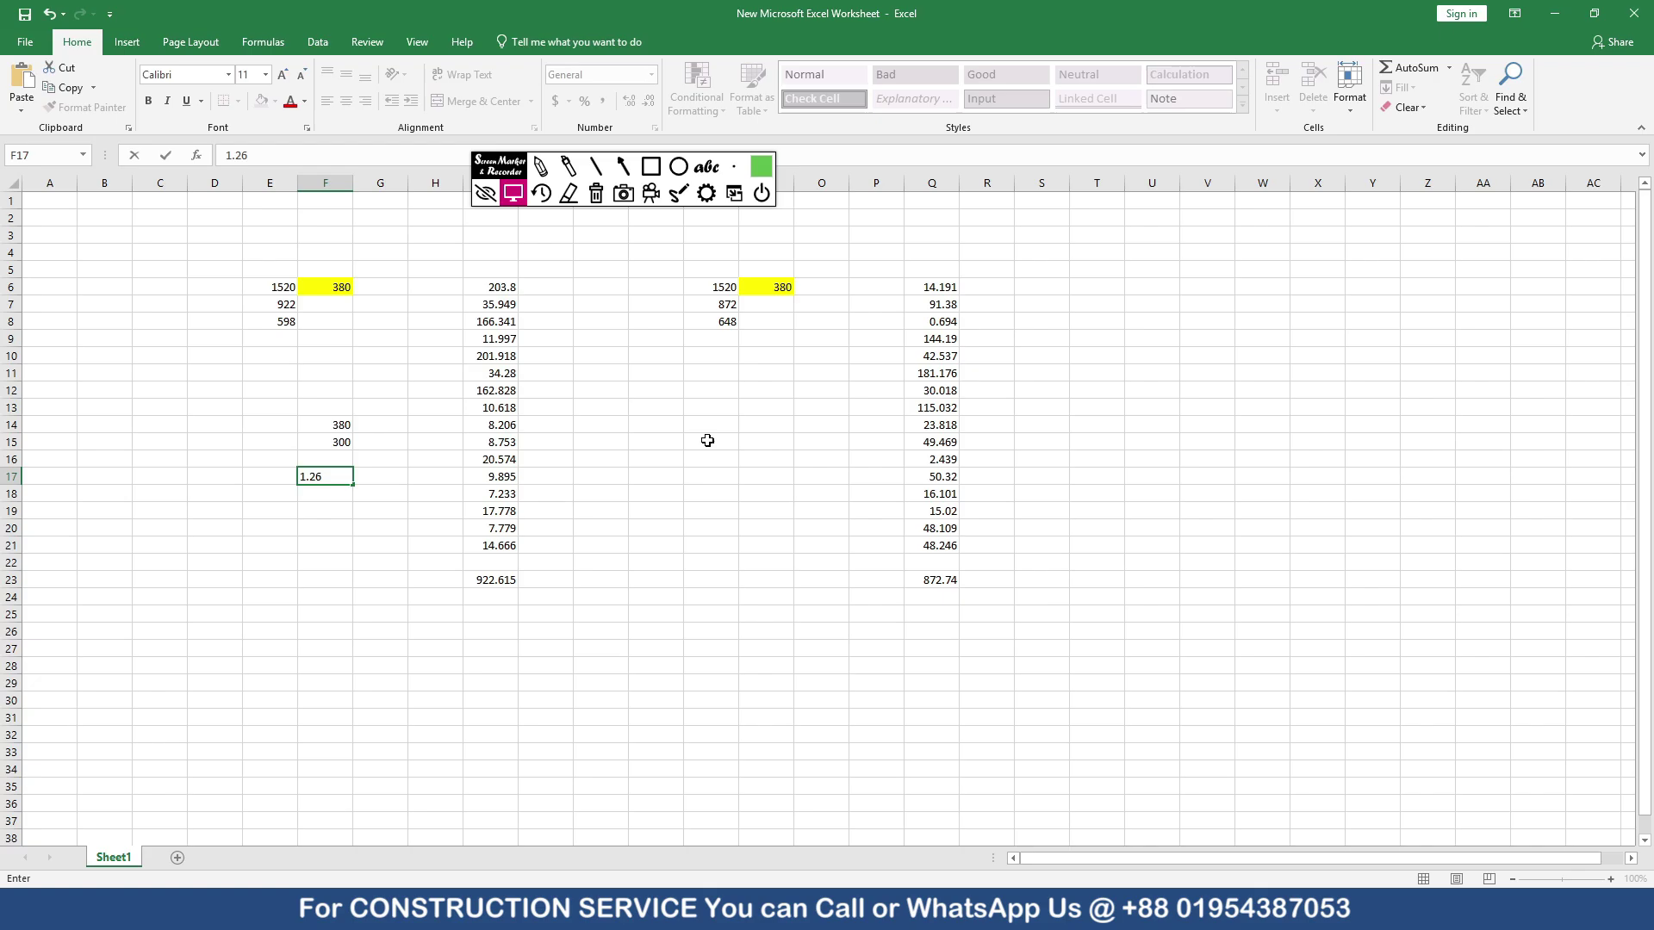
pyautogui.click(546, 545)
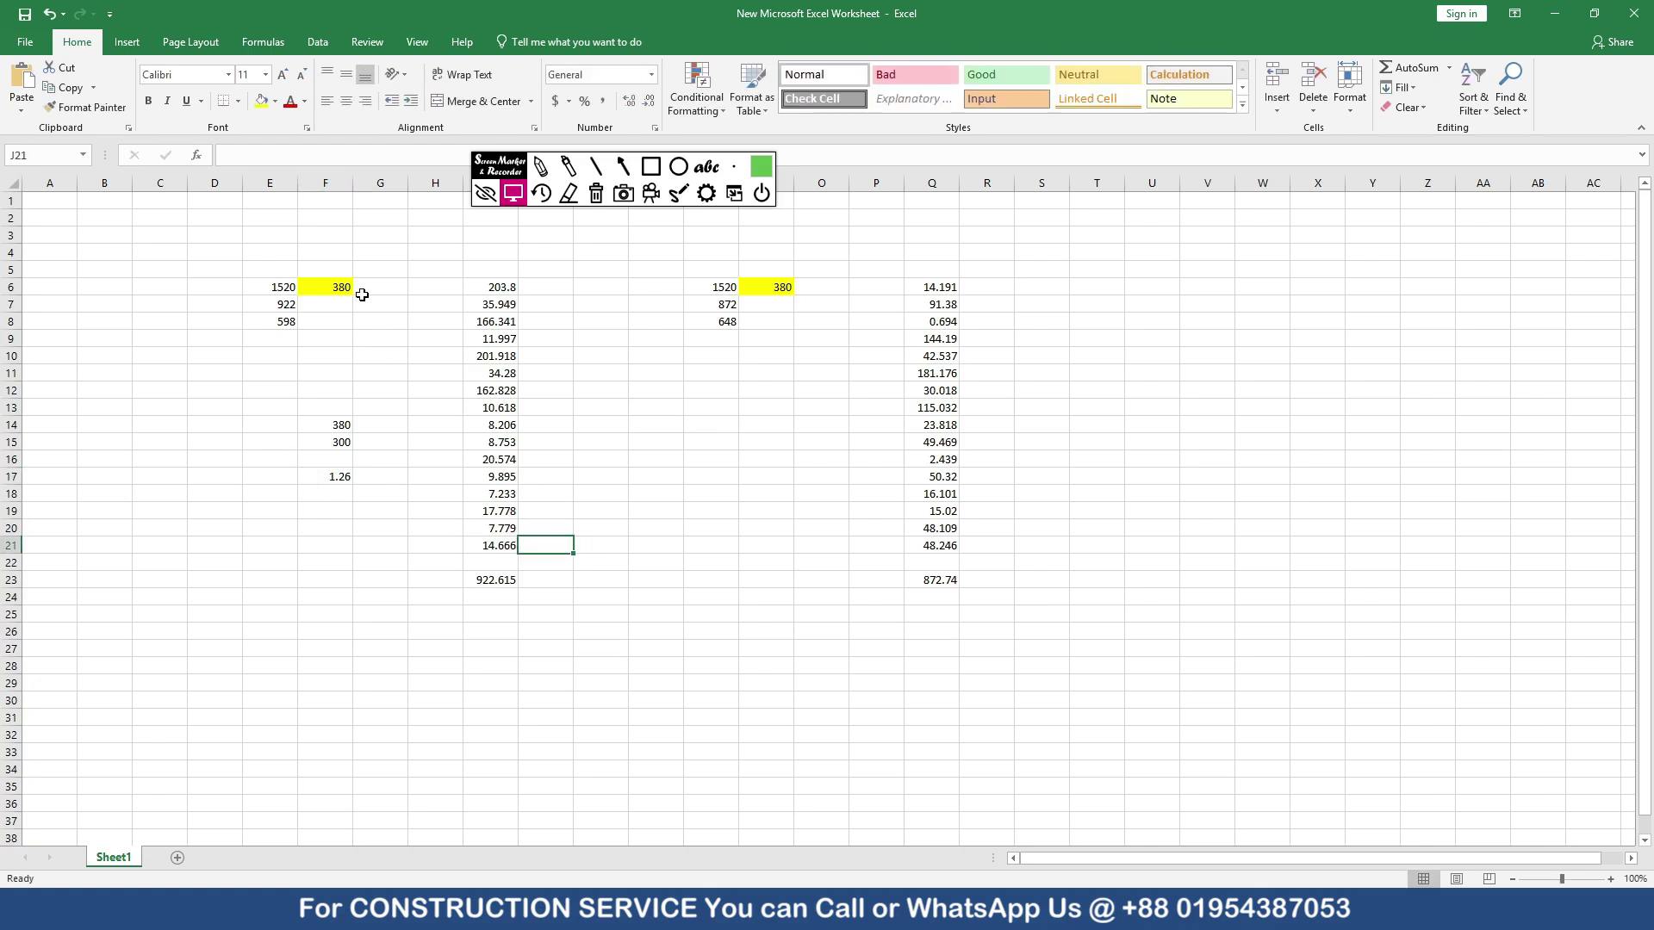
# - Enter the EQY example values 380 in N13 and 320 in N14
pyautogui.click(732, 406)
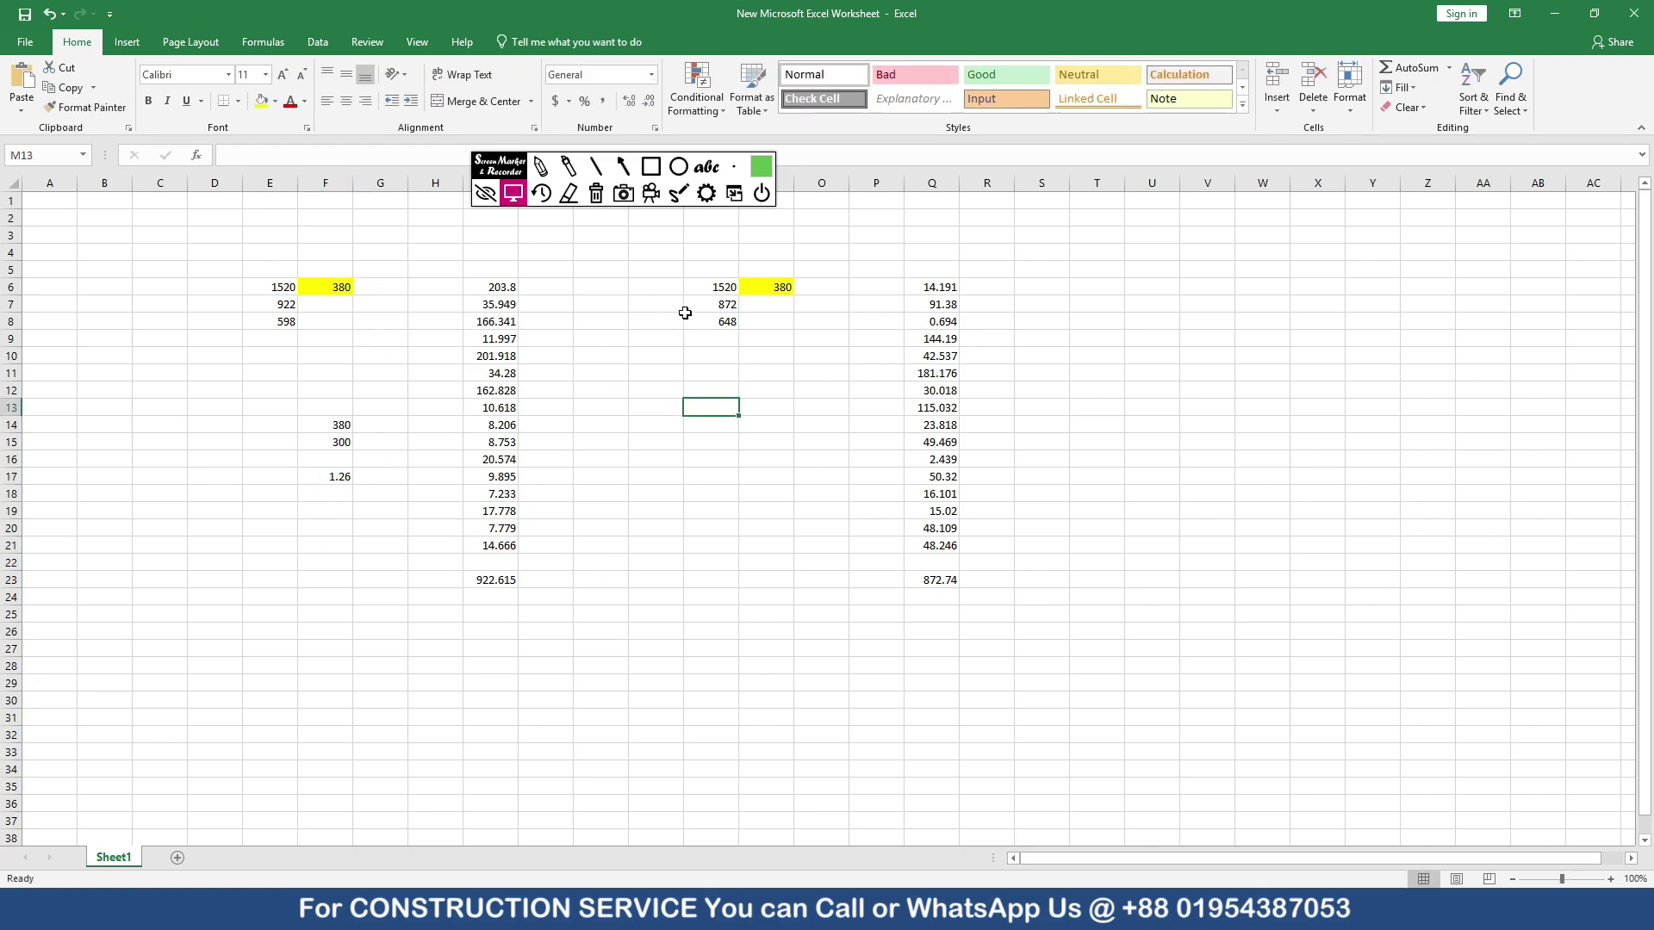
pyautogui.click(780, 406)
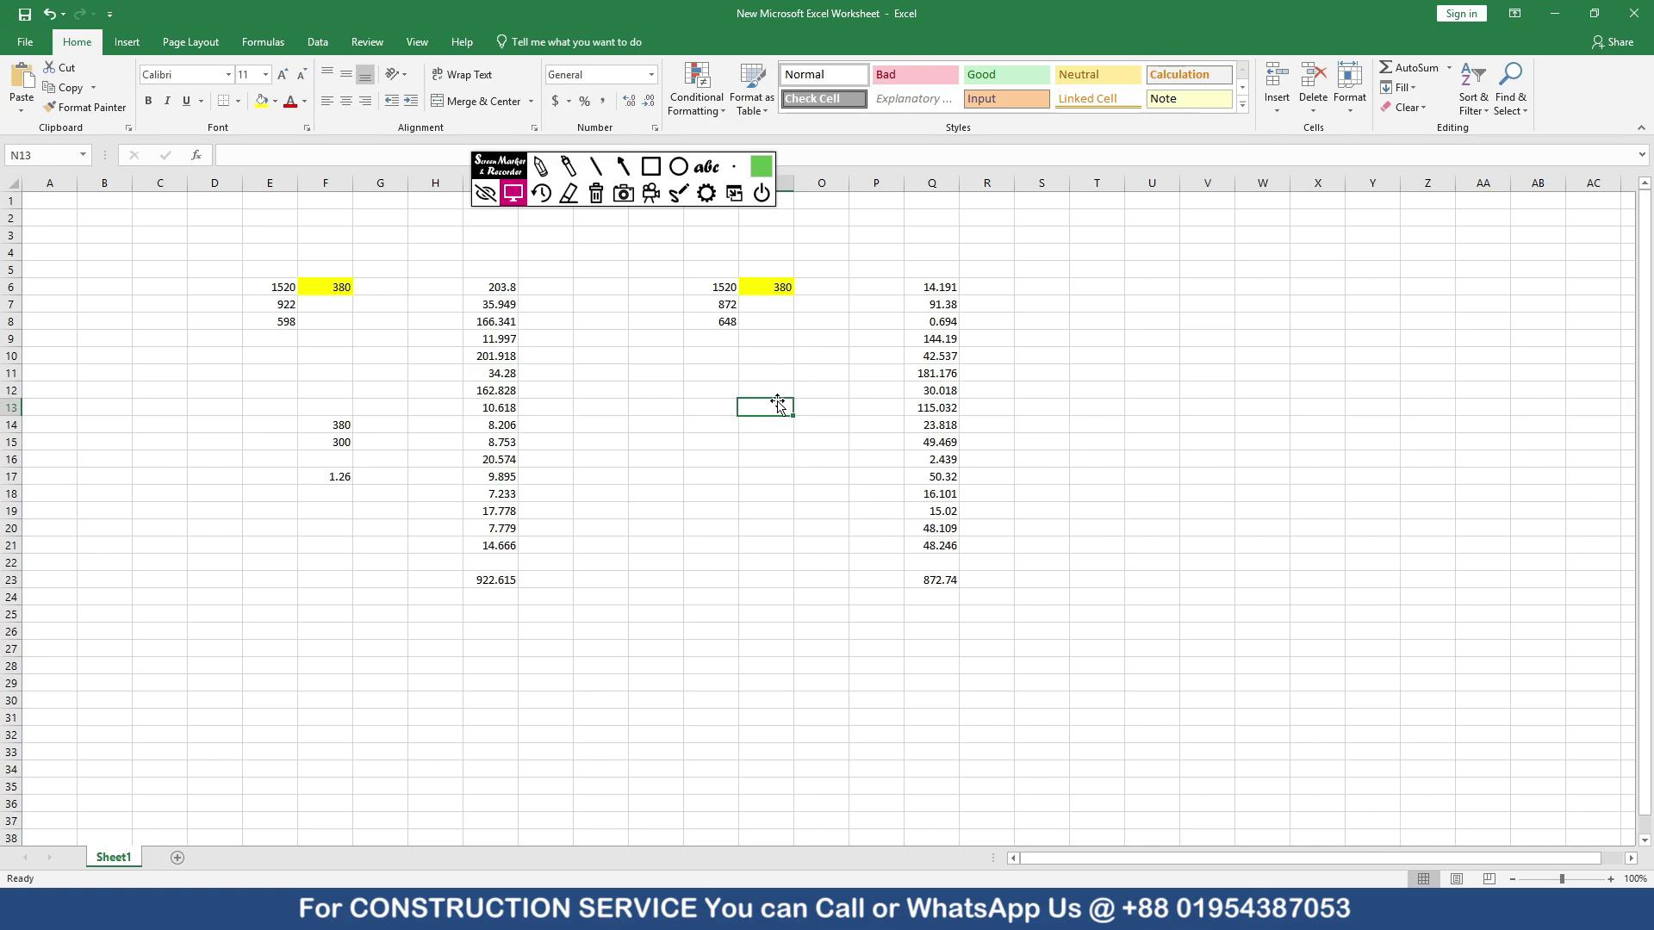
pyautogui.write('380')
pyautogui.press('Return')
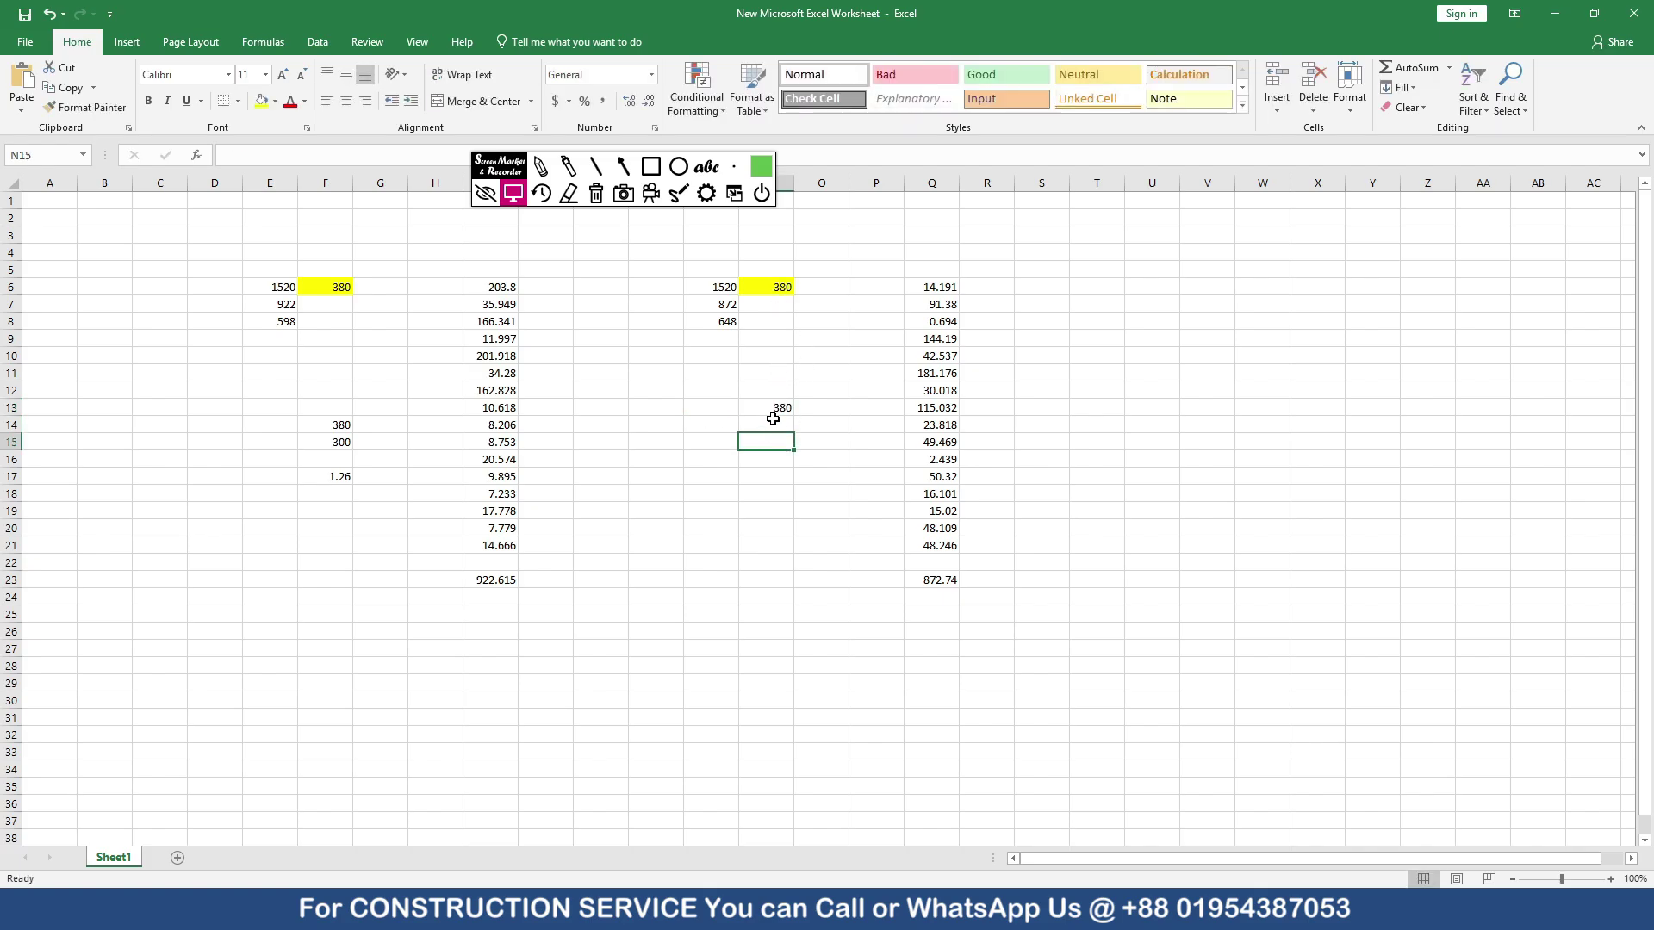
pyautogui.write('320')
pyautogui.press('Return')
# - Switch to the Casio calculator emulator, clear the previous calculation and divide 380 by 320
pyautogui.click(776, 472)
pyautogui.click(977, 909)
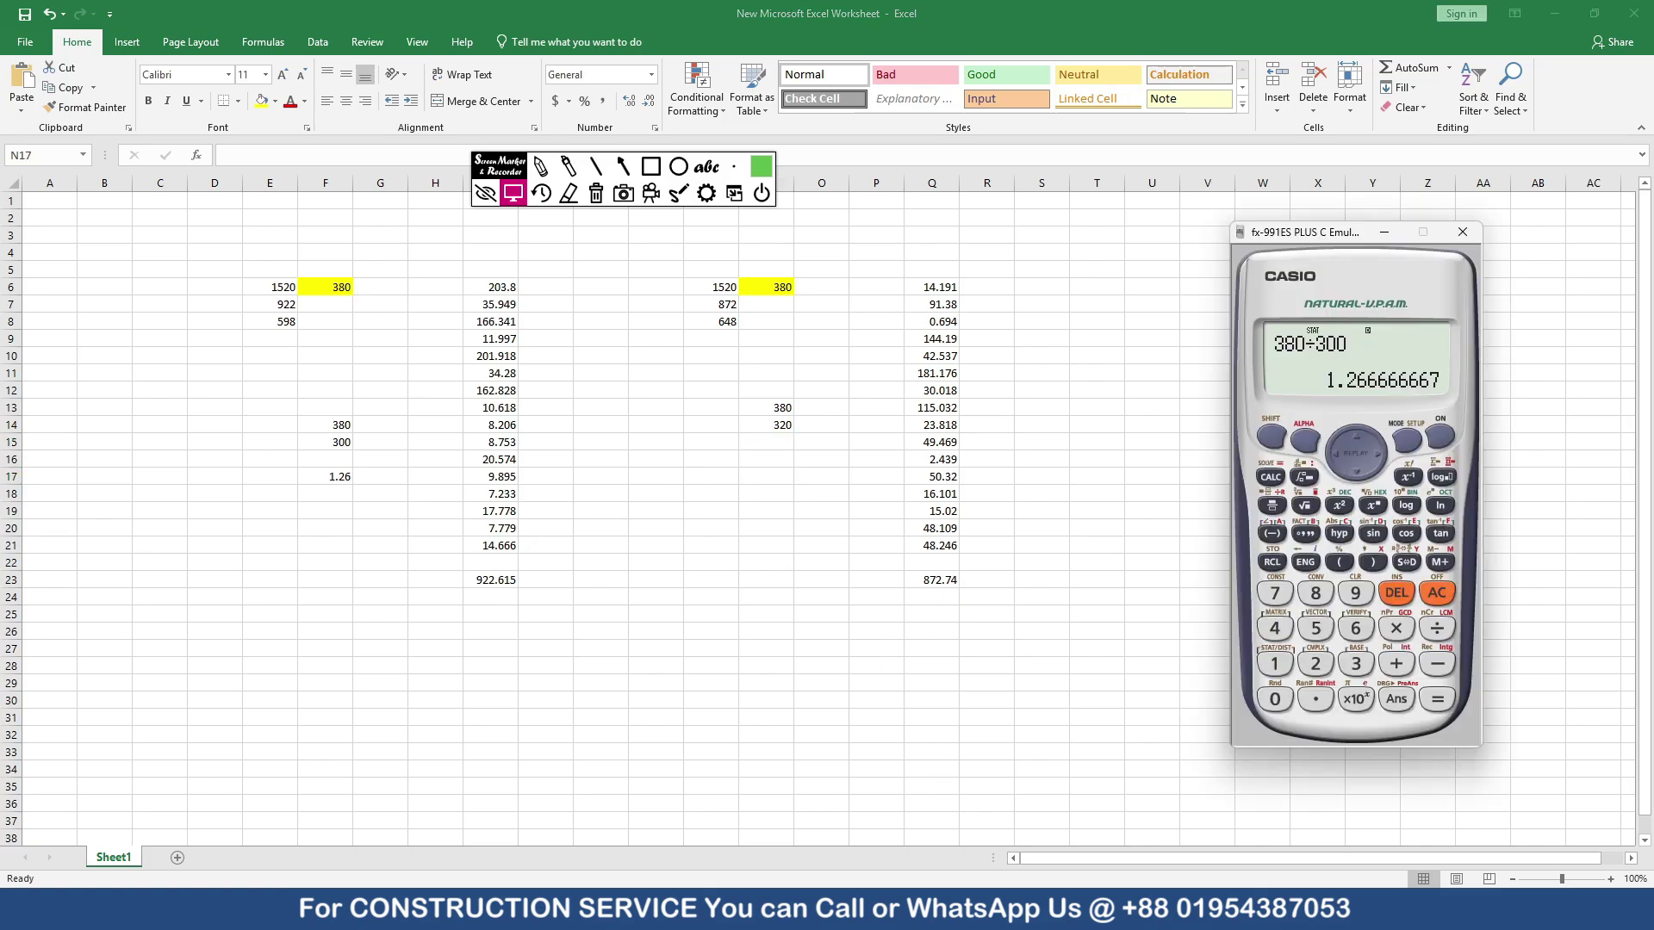
pyautogui.click(1436, 595)
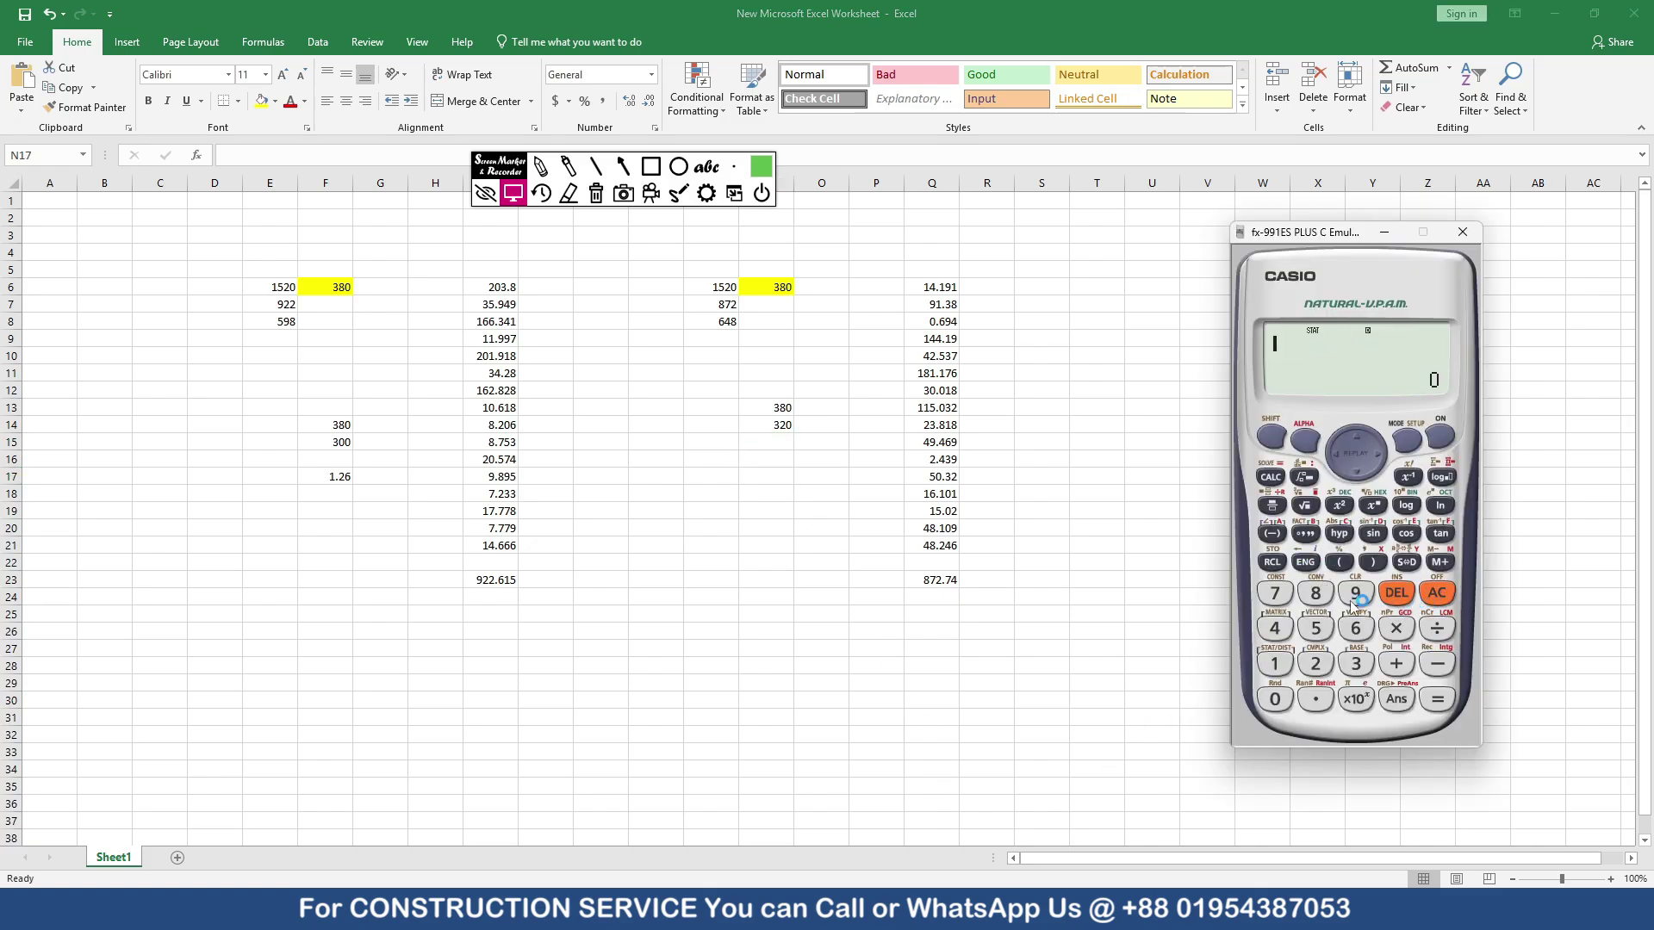
pyautogui.click(1354, 665)
pyautogui.click(1315, 593)
pyautogui.click(1274, 699)
pyautogui.click(1436, 629)
pyautogui.click(1355, 663)
pyautogui.click(1276, 663)
pyautogui.click(1396, 593)
pyautogui.click(1315, 664)
pyautogui.click(1277, 700)
pyautogui.click(1436, 700)
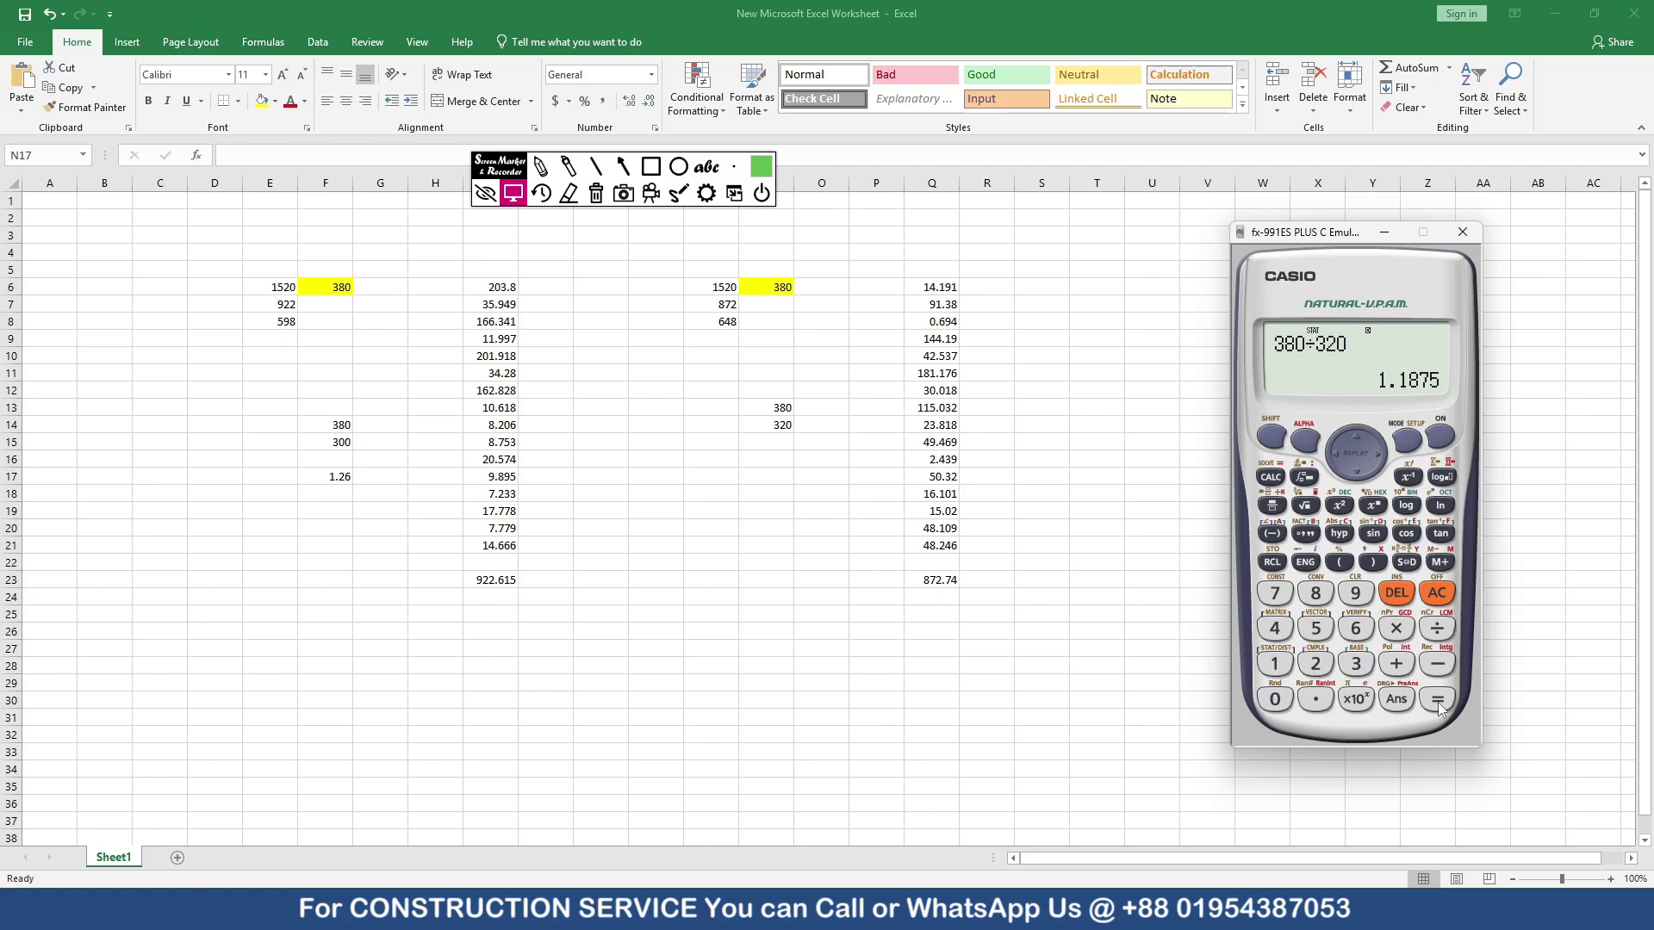
# - Switch back to Excel and enter the EQY amplification factor 1.18 in N16
pyautogui.click(774, 472)
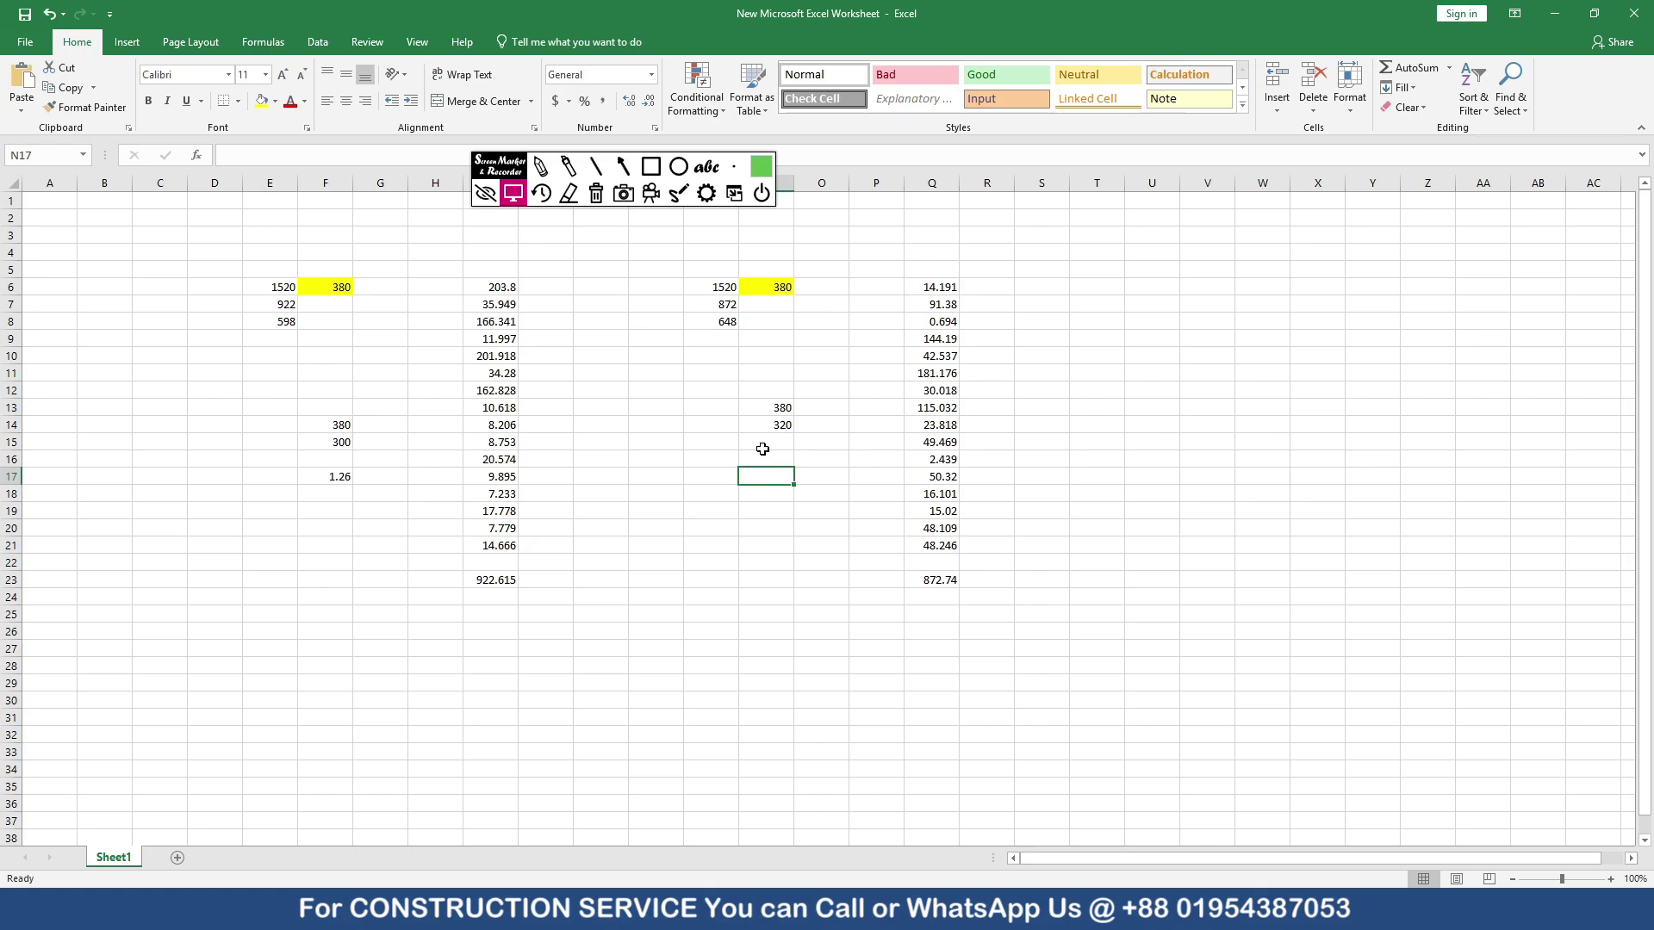
pyautogui.click(762, 447)
pyautogui.click(774, 463)
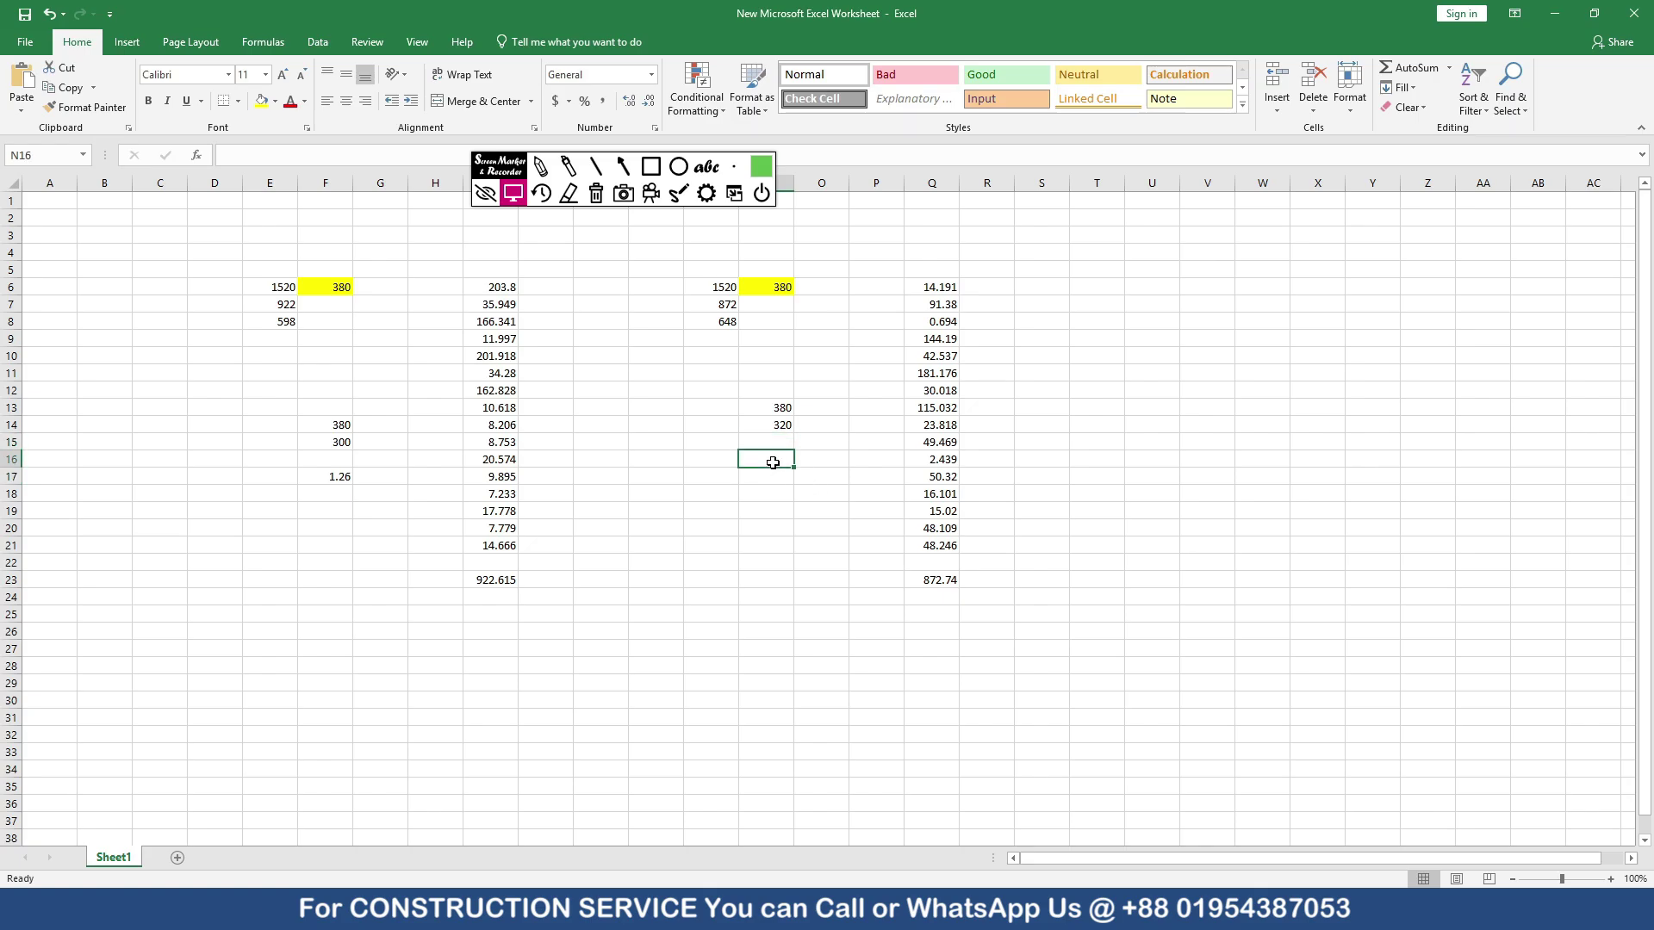
pyautogui.write('1.18')
pyautogui.click(831, 531)
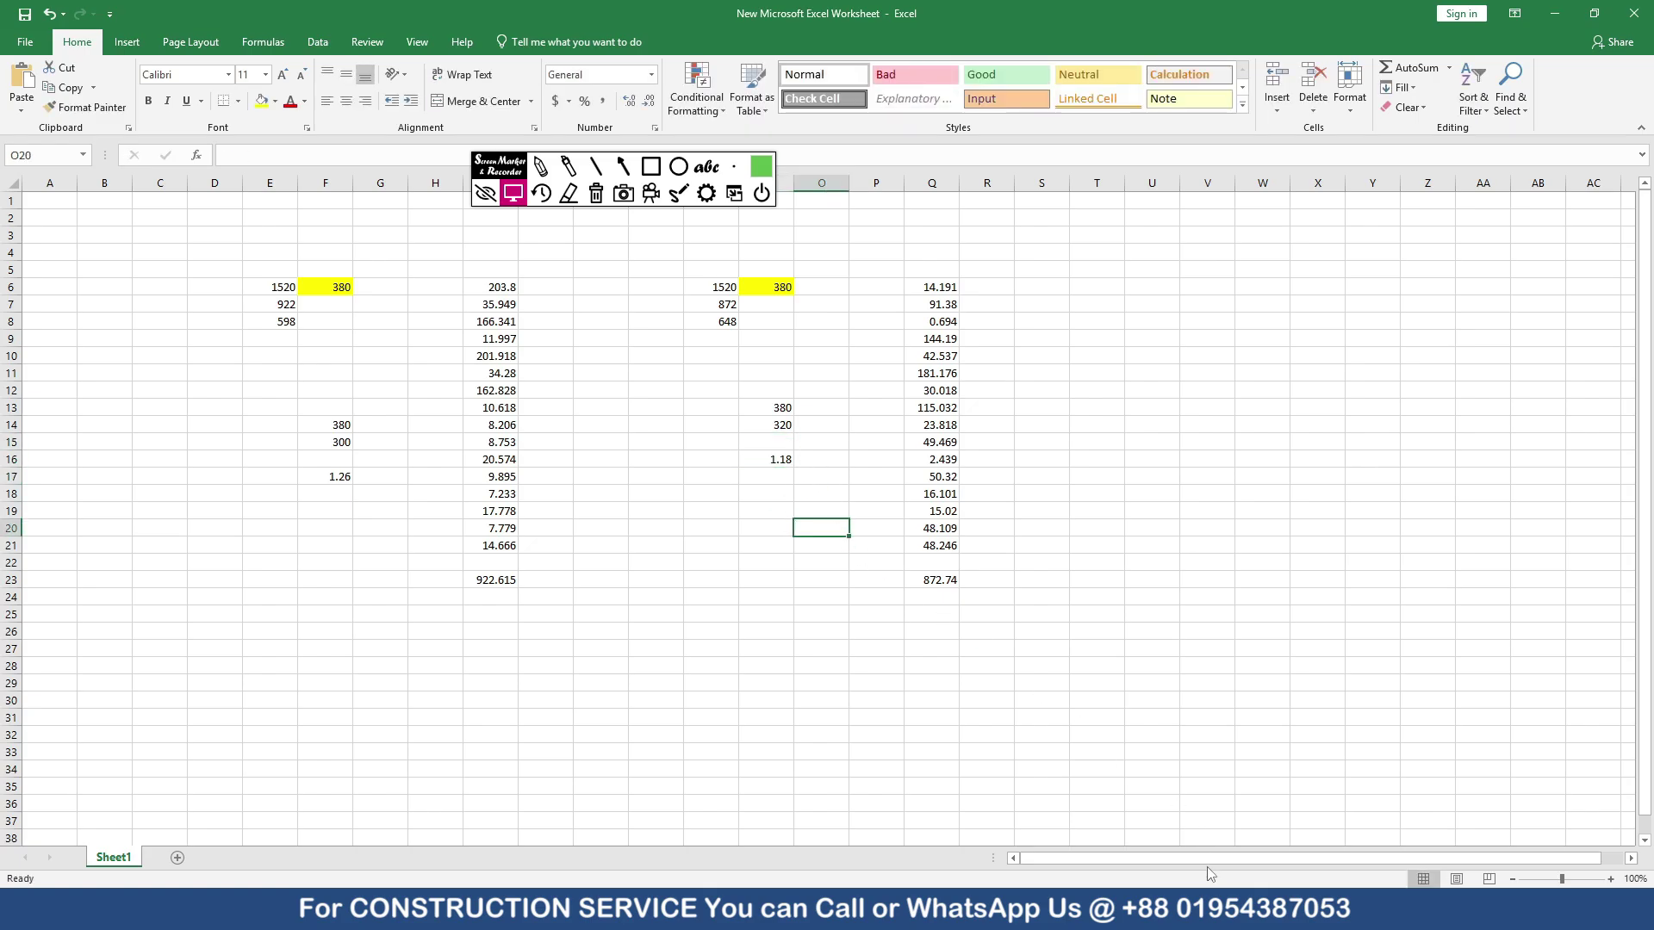
# - Switch to ETABS and open the data of load combination 12, 1.33DL + EQX + 0.30EQY + LL
pyautogui.click(1111, 724)
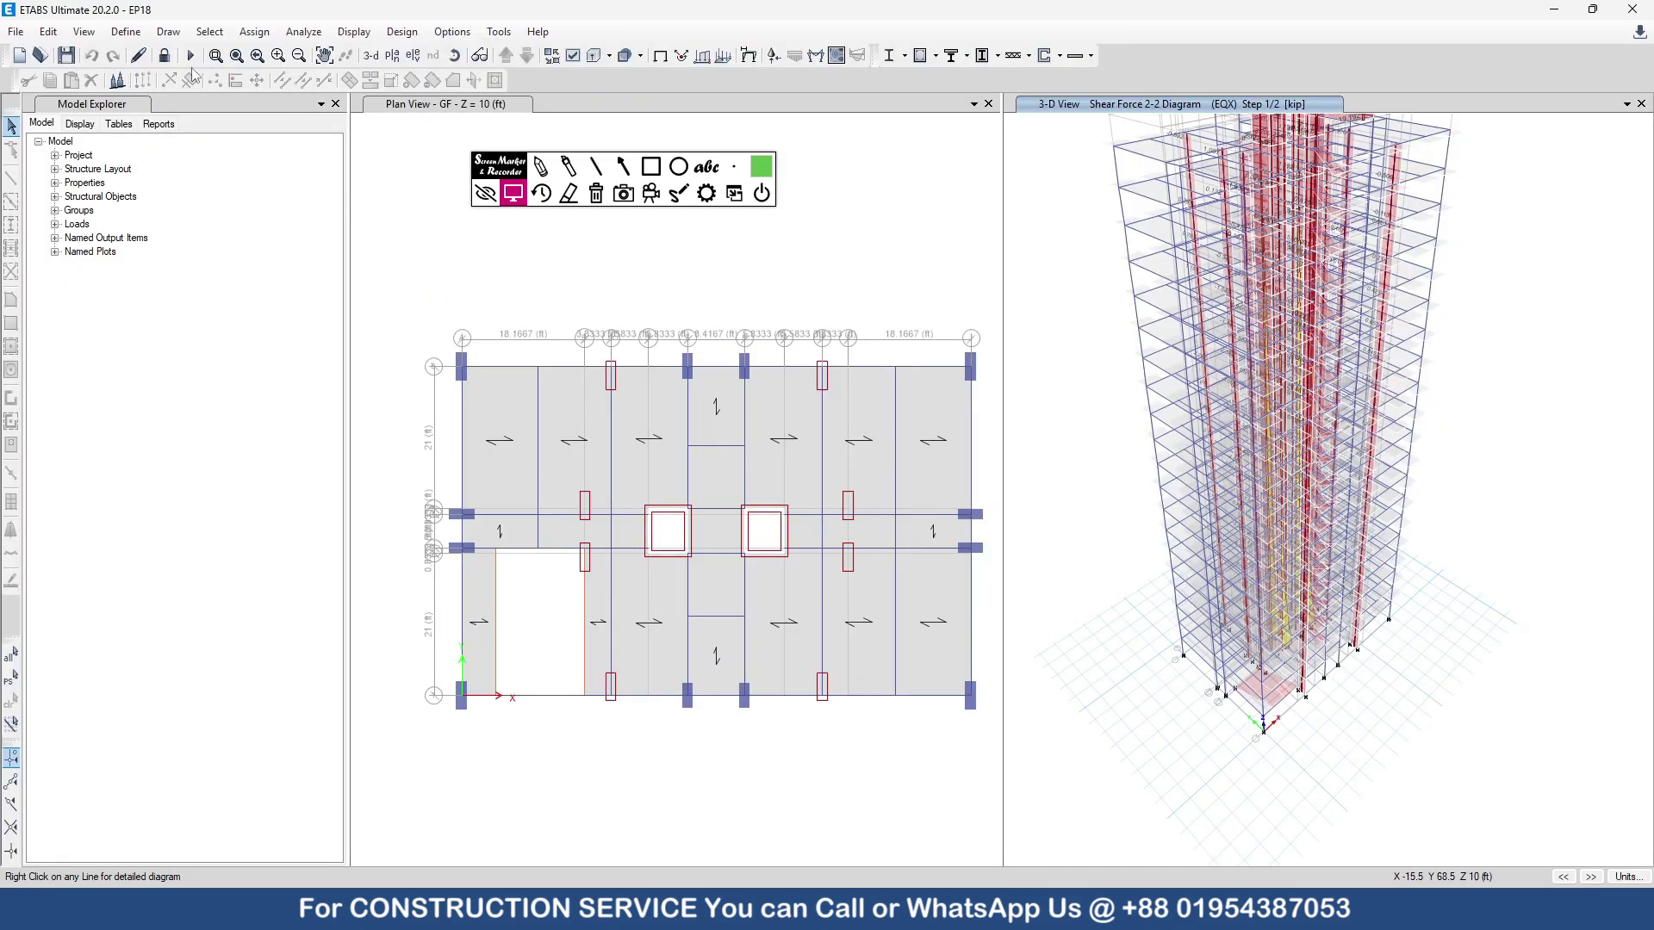
pyautogui.click(108, 34)
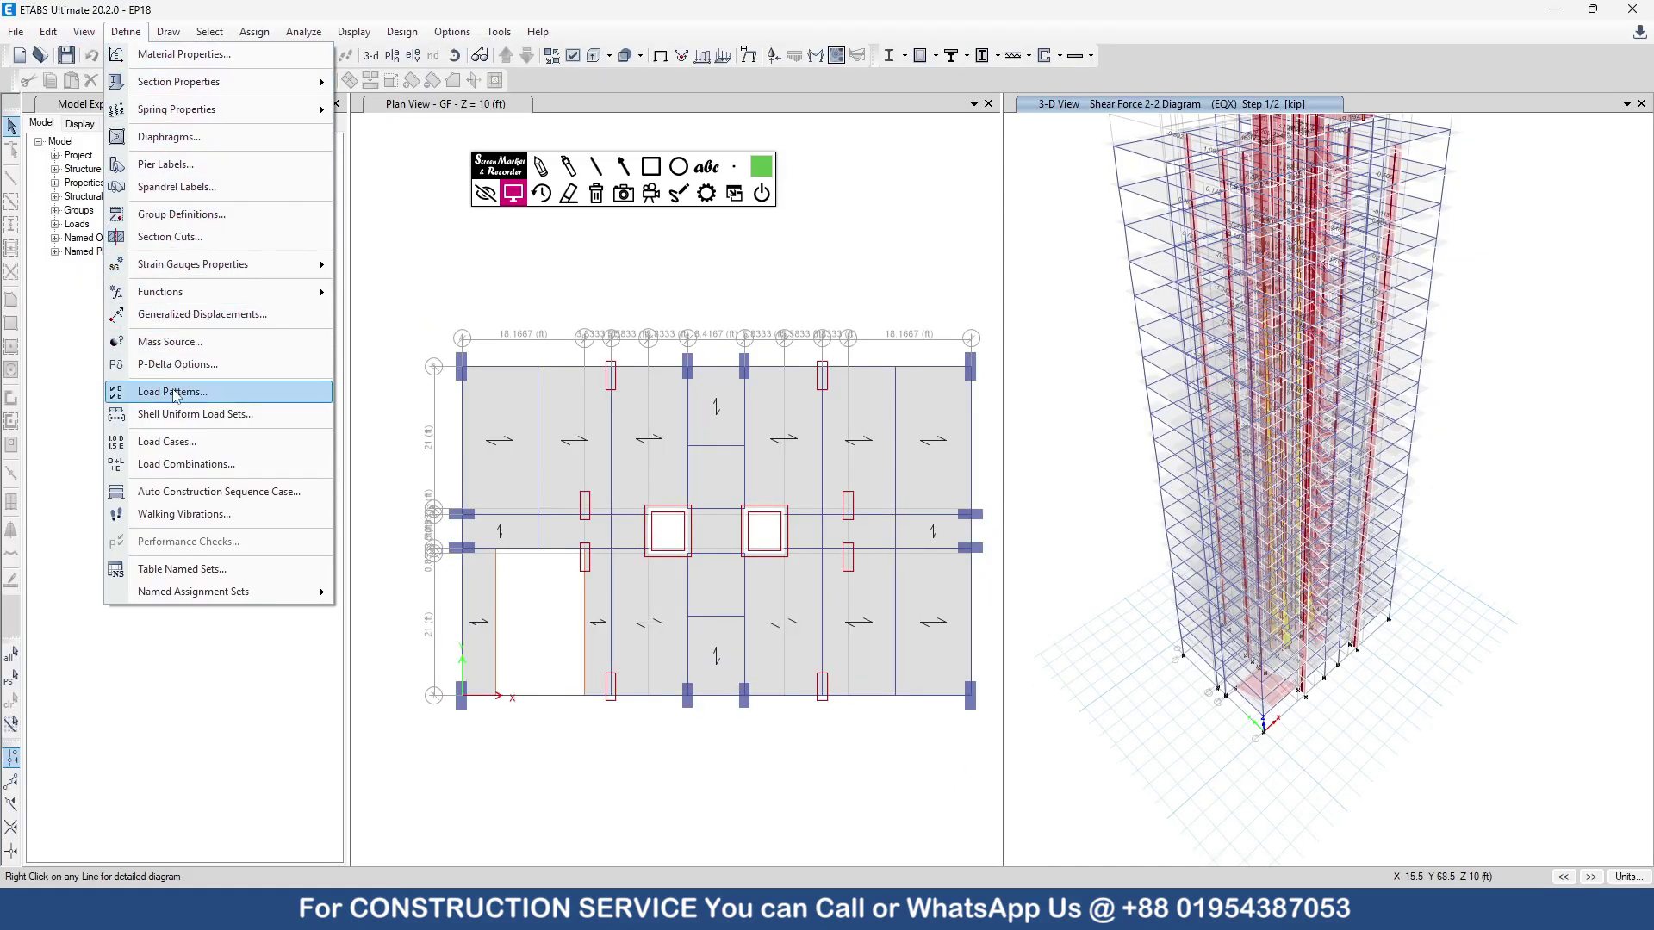
pyautogui.click(178, 466)
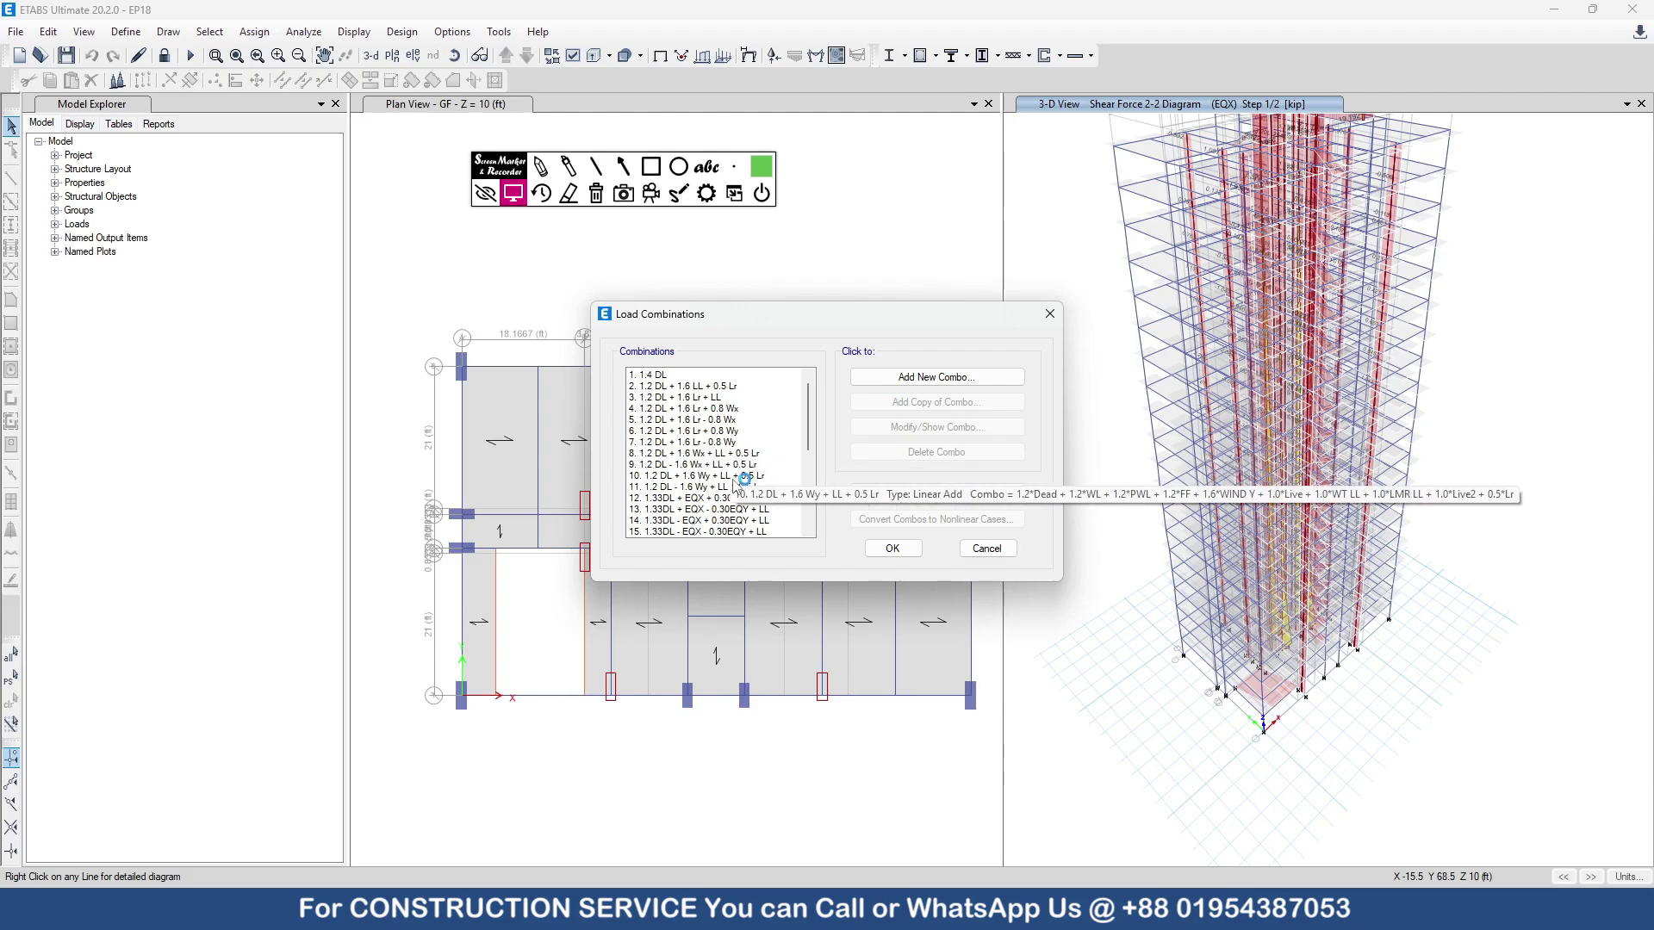
pyautogui.scroll(-1, 747, 489)
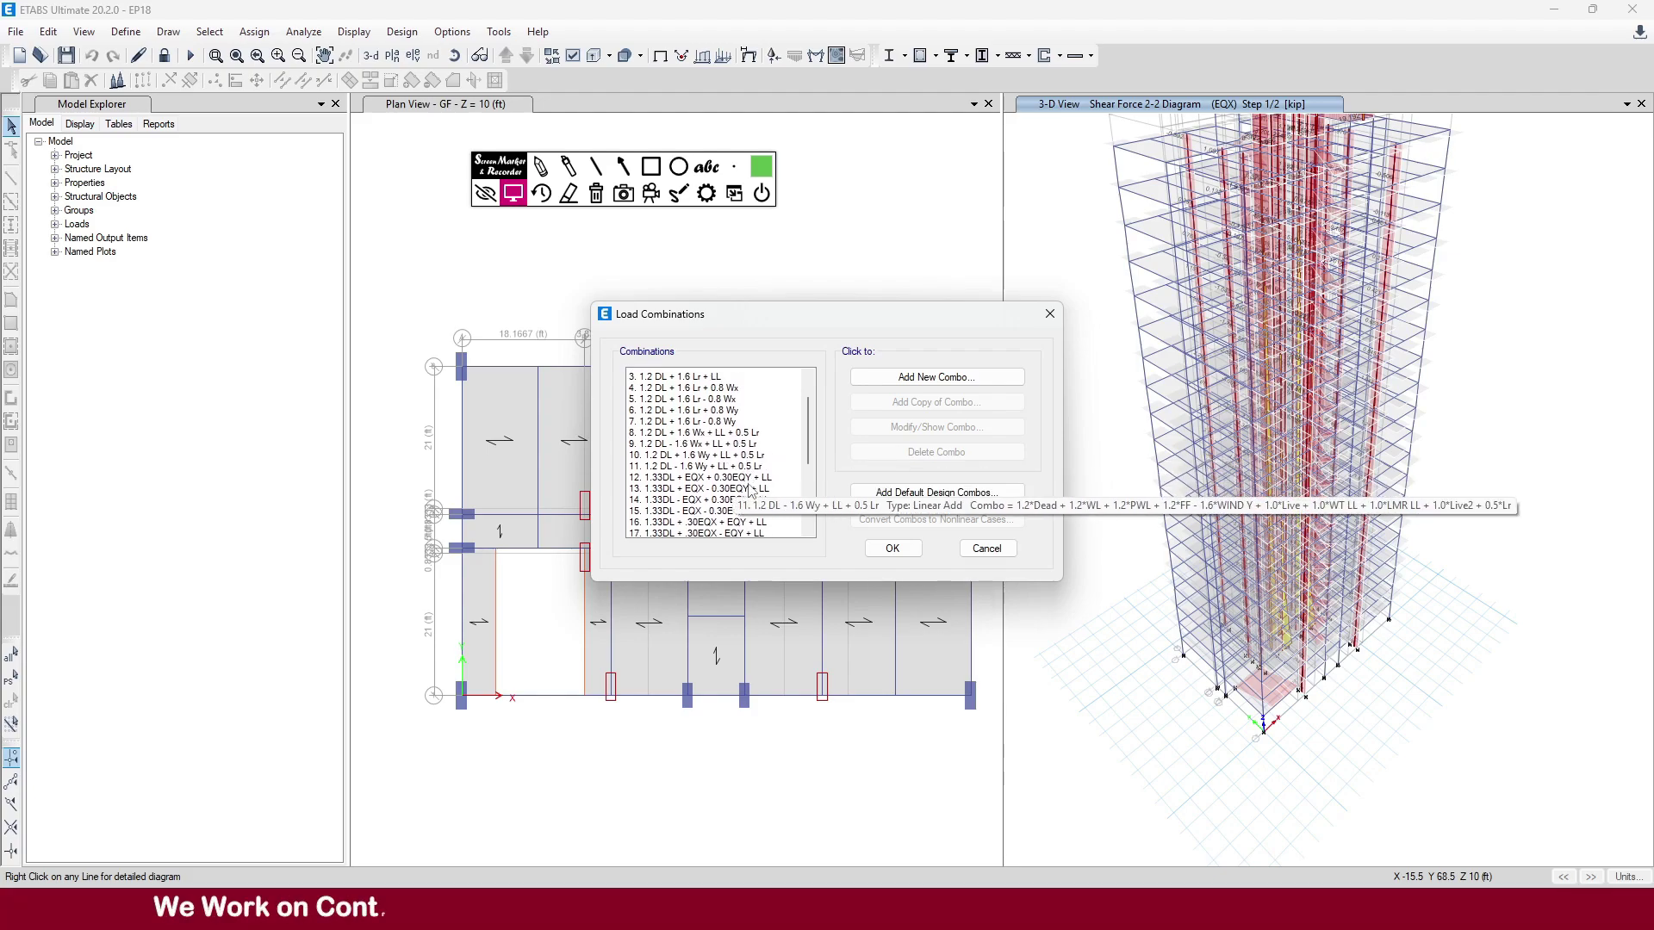
pyautogui.scroll(-1, 750, 489)
pyautogui.click(686, 465)
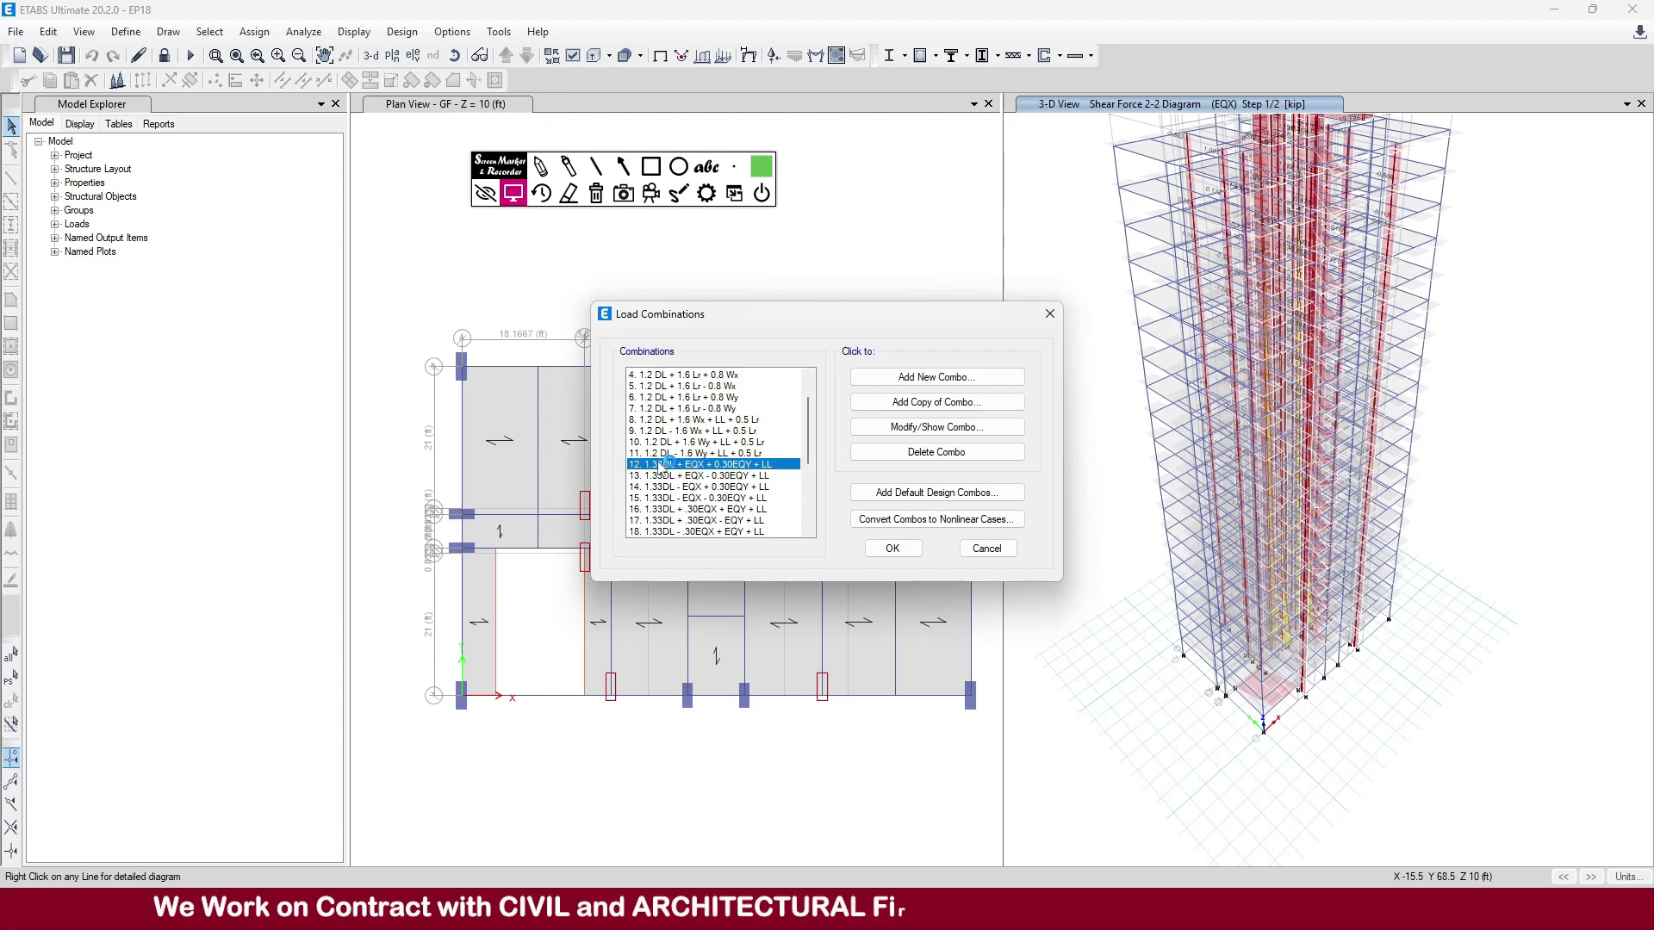
pyautogui.click(904, 428)
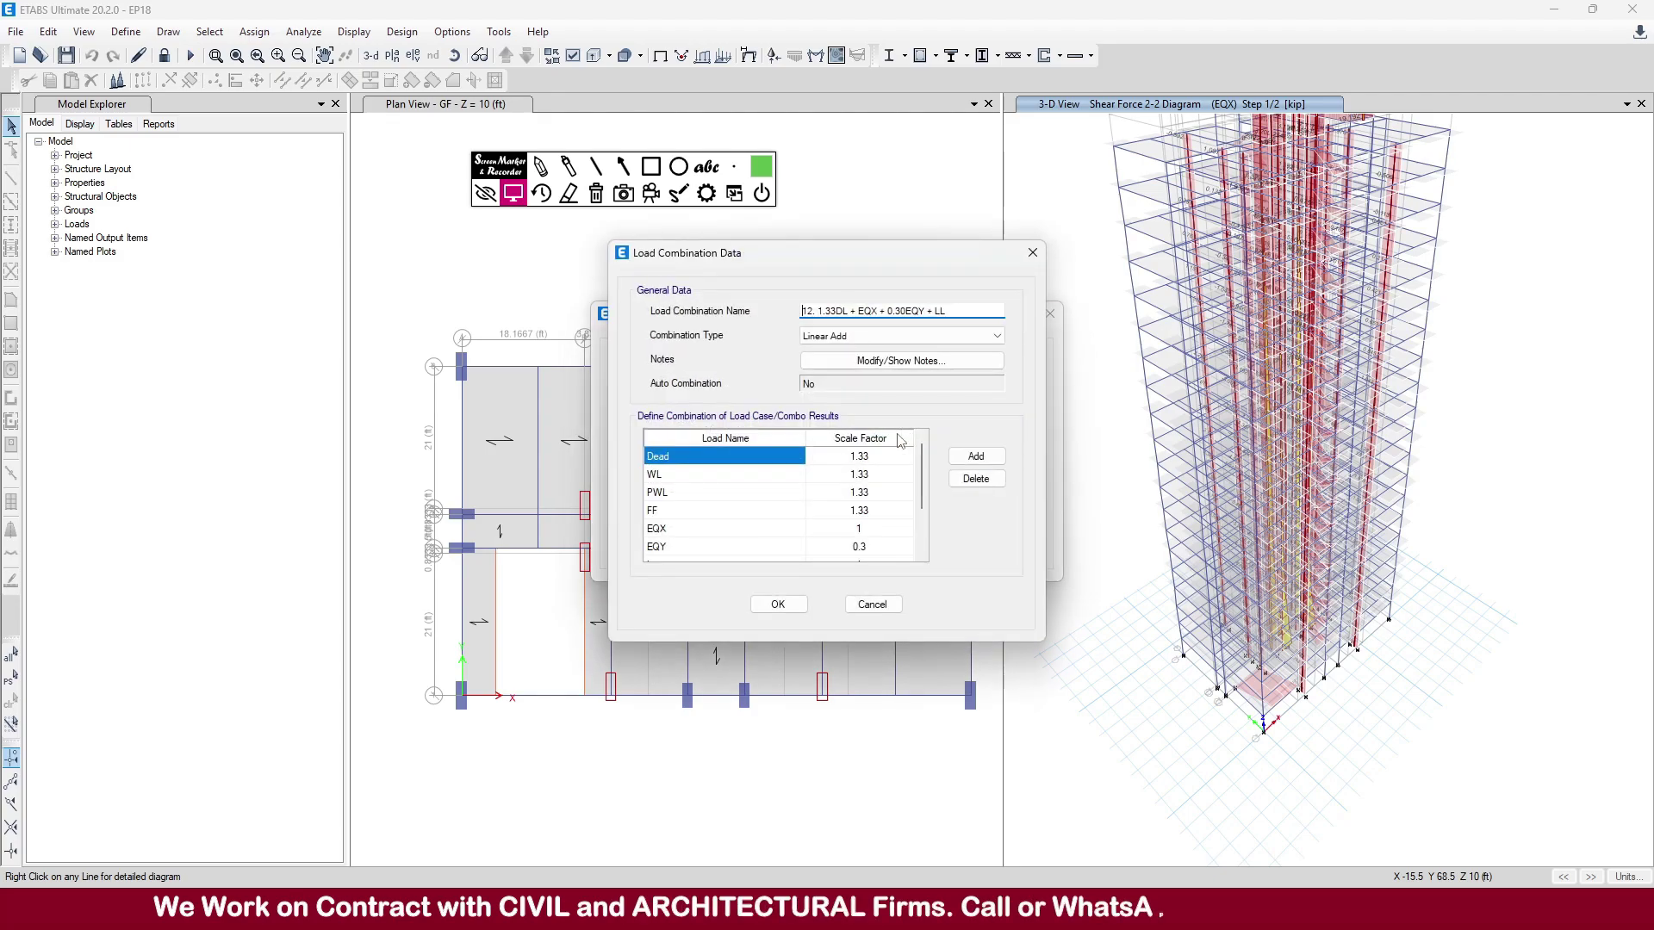
# - Show the Excel sheet beside the ETABS combination data and set the EQX scale factor of combination 12 to 1.26
pyautogui.click(869, 531)
pyautogui.click(869, 529)
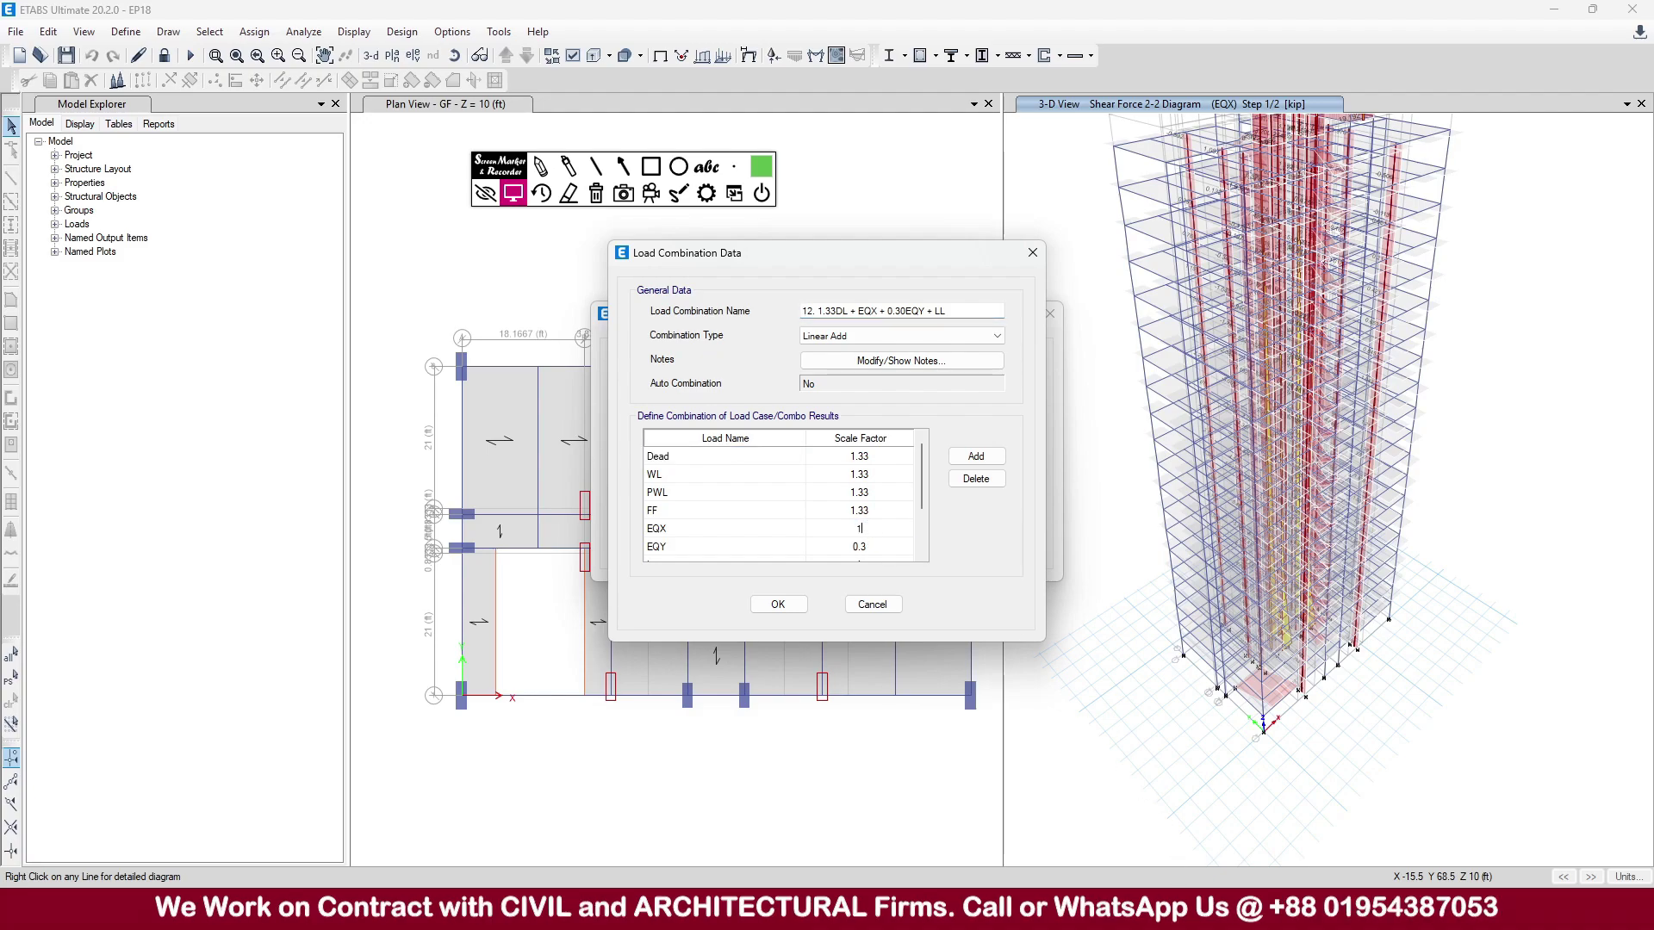
pyautogui.moveTo(1112, 913)
pyautogui.click(1112, 822)
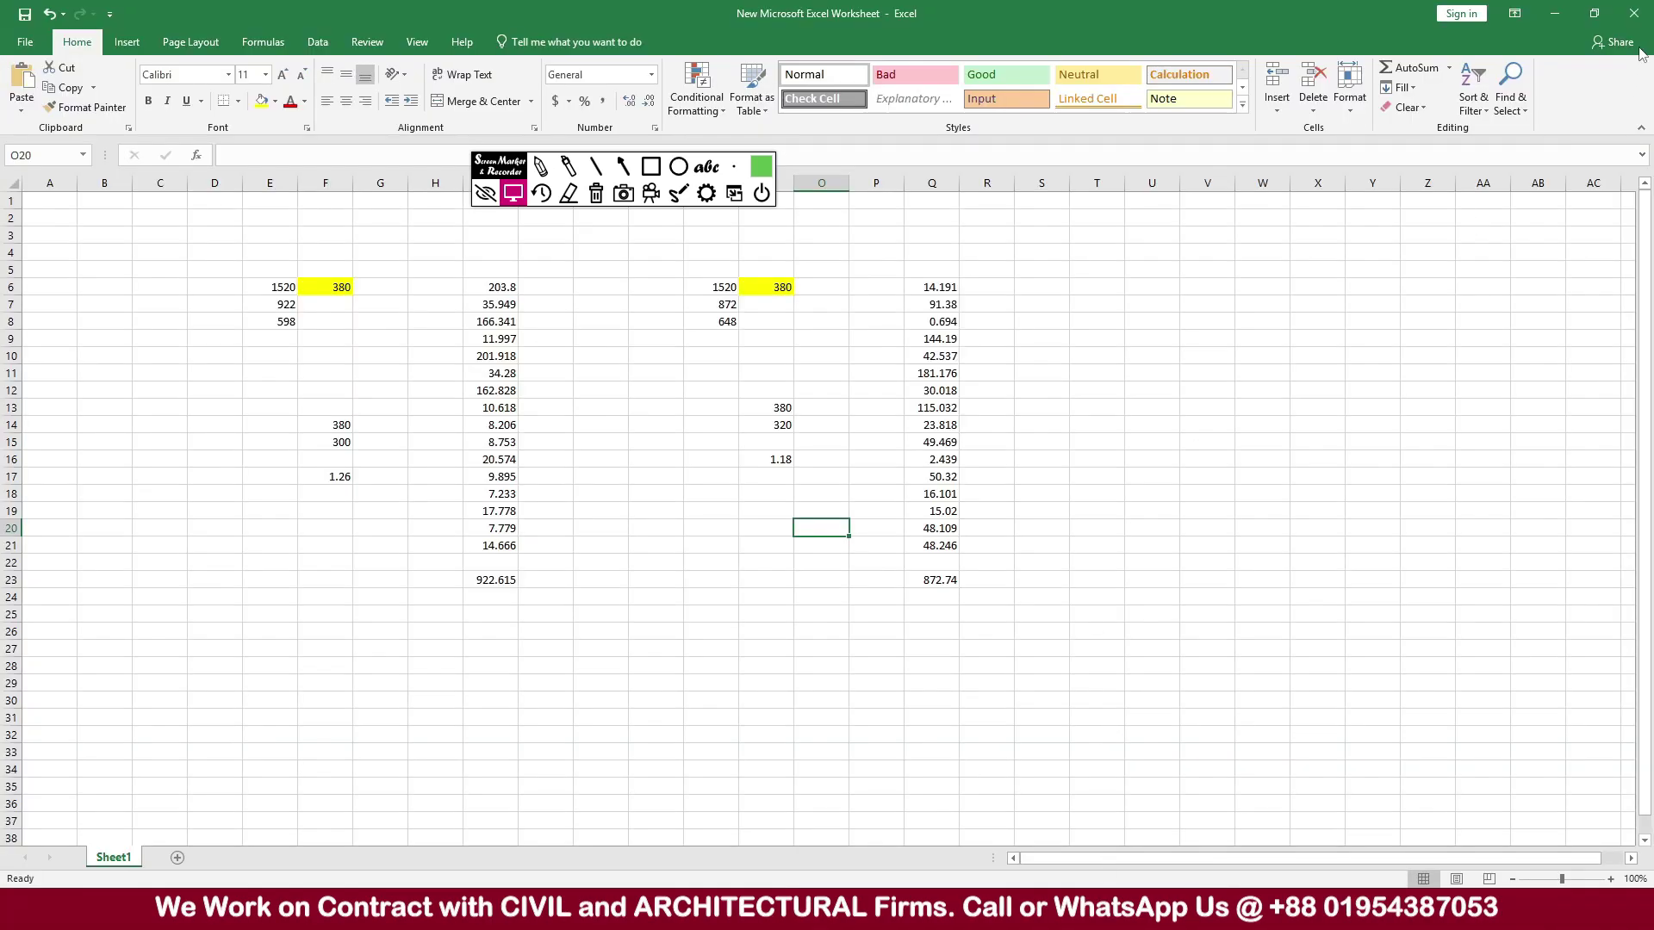
pyautogui.click(1594, 13)
pyautogui.moveTo(827, 194); pyautogui.dragTo(1652, 307)
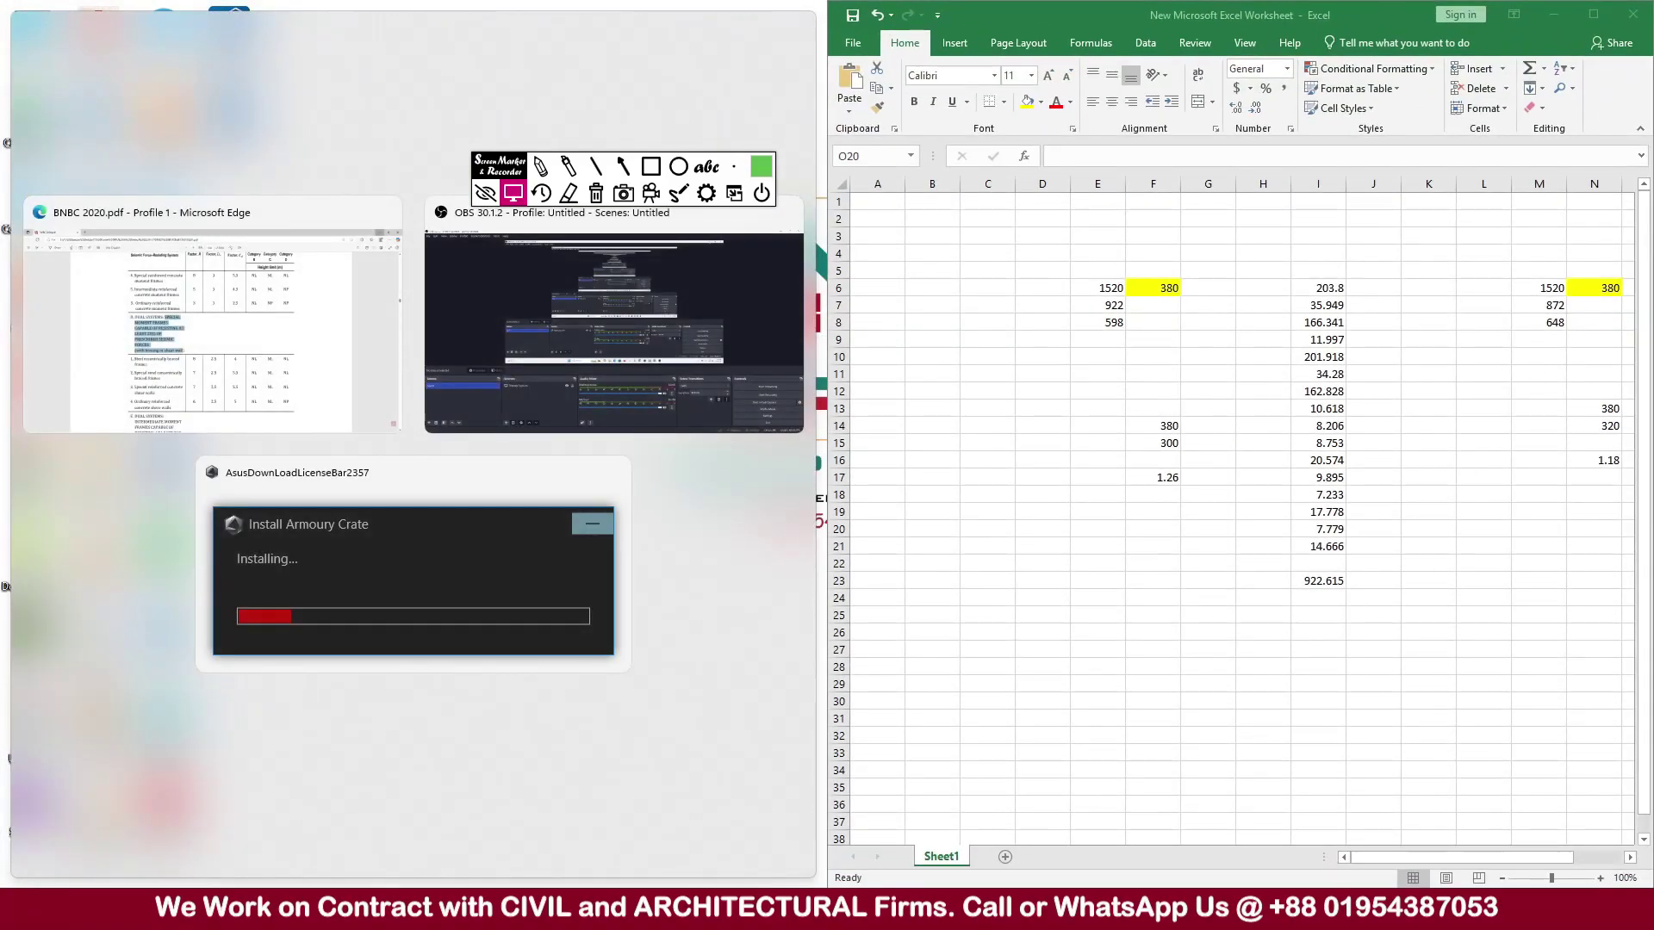
pyautogui.click(1123, 907)
pyautogui.click(1125, 908)
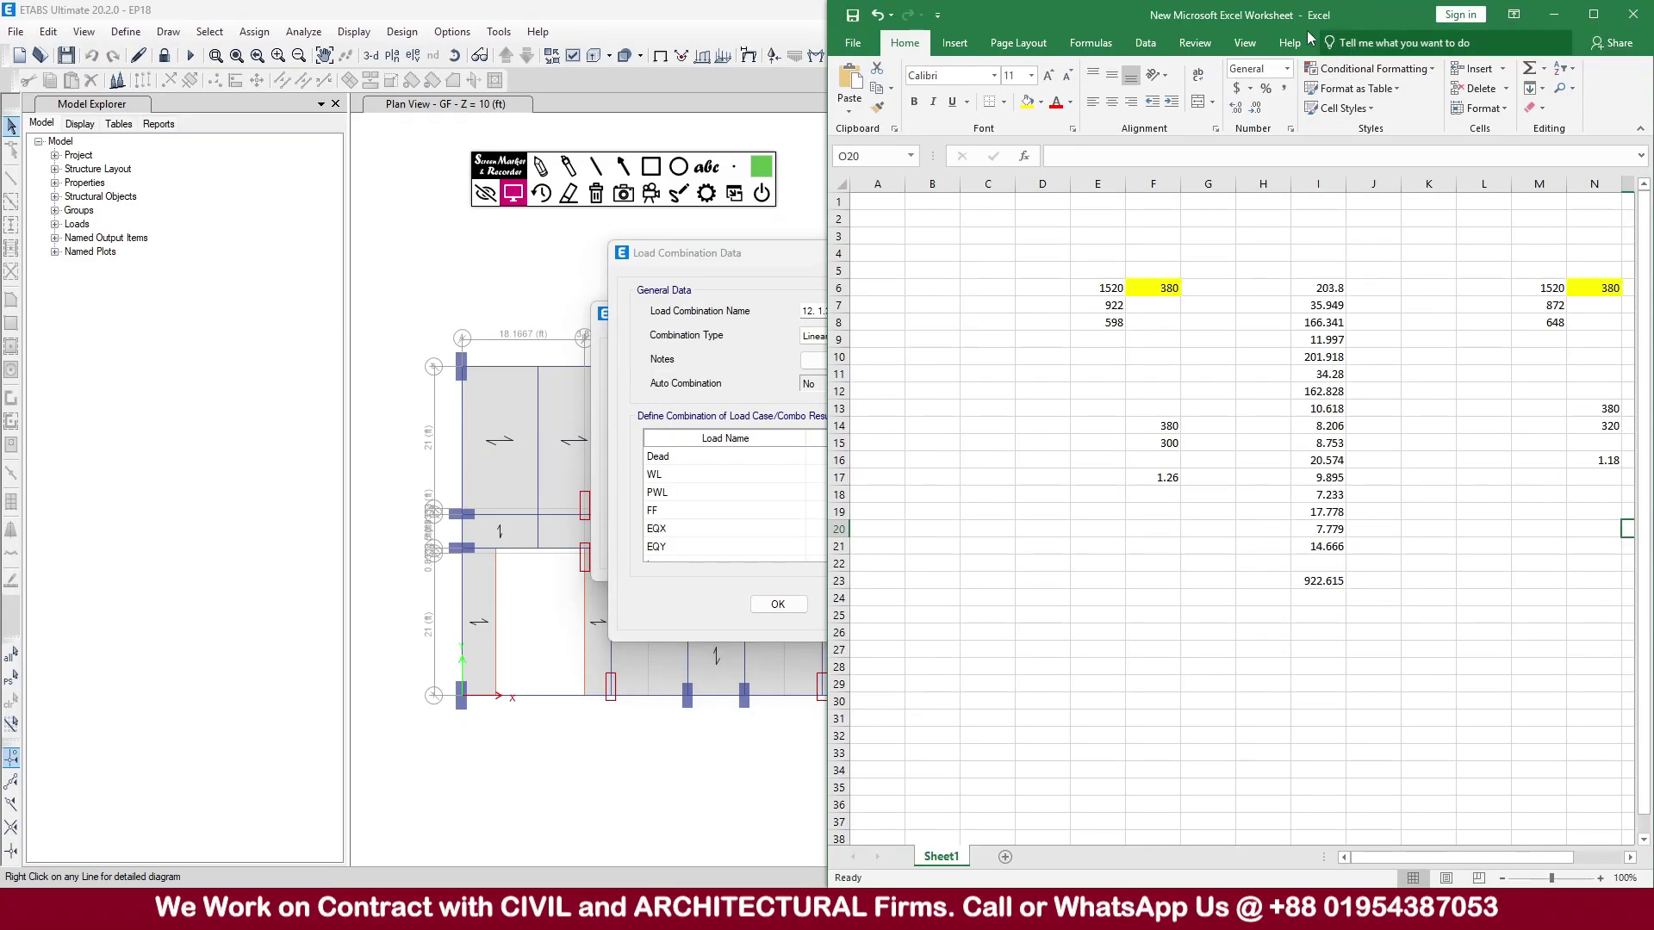
pyautogui.moveTo(968, 17); pyautogui.dragTo(1188, 14)
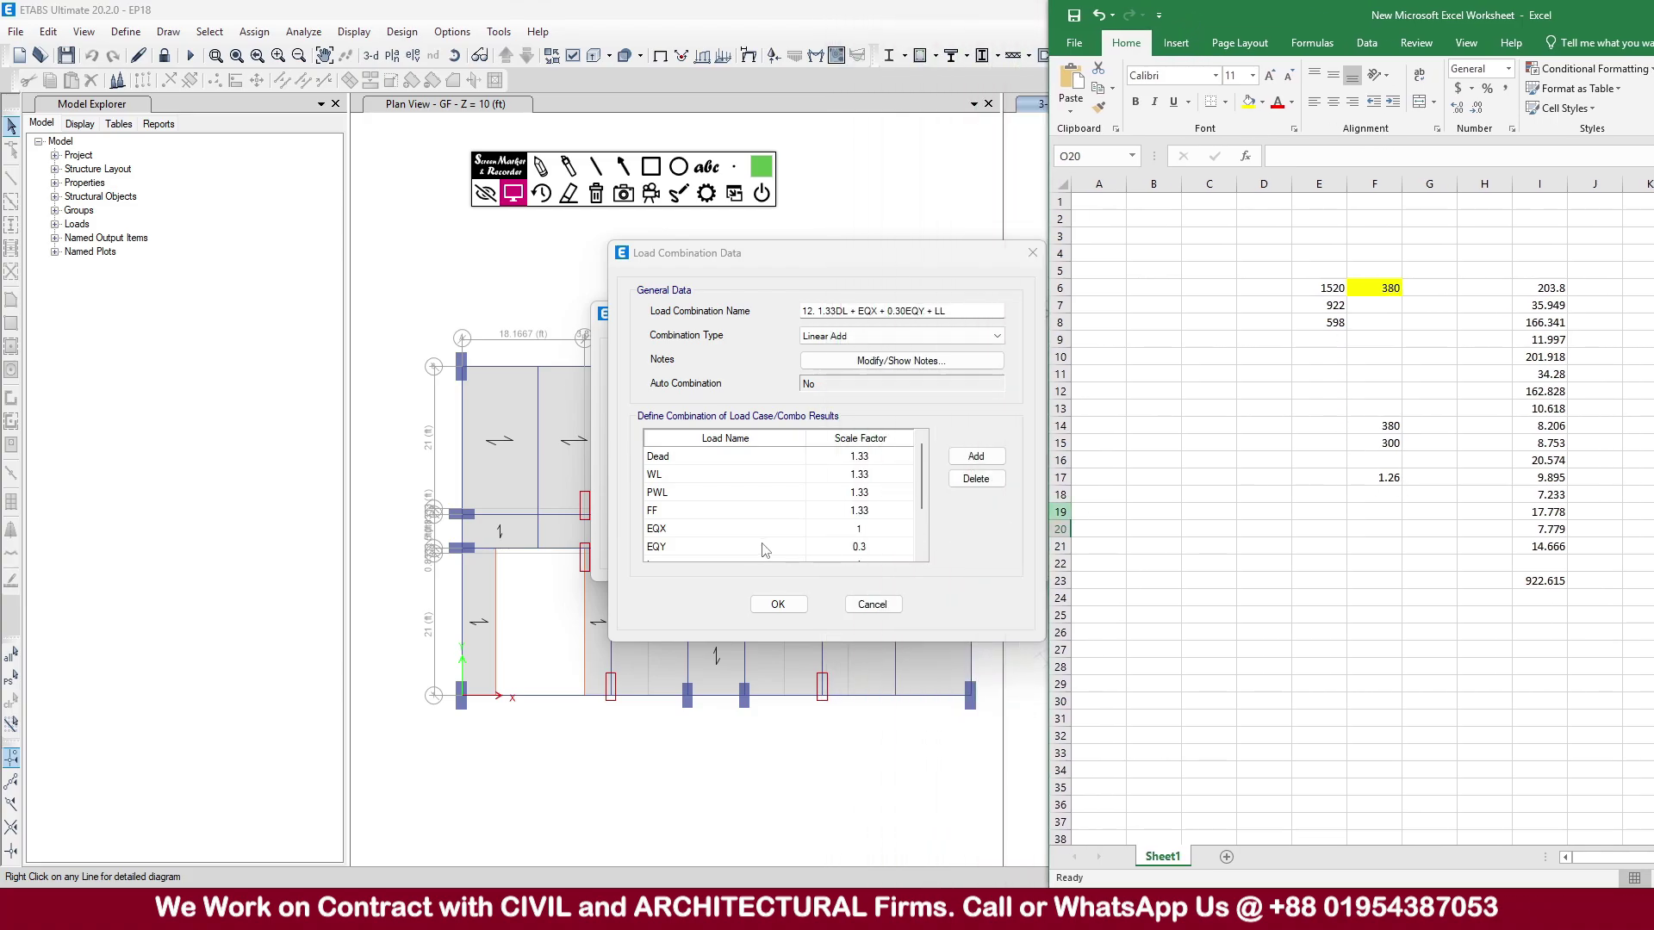
pyautogui.click(882, 531)
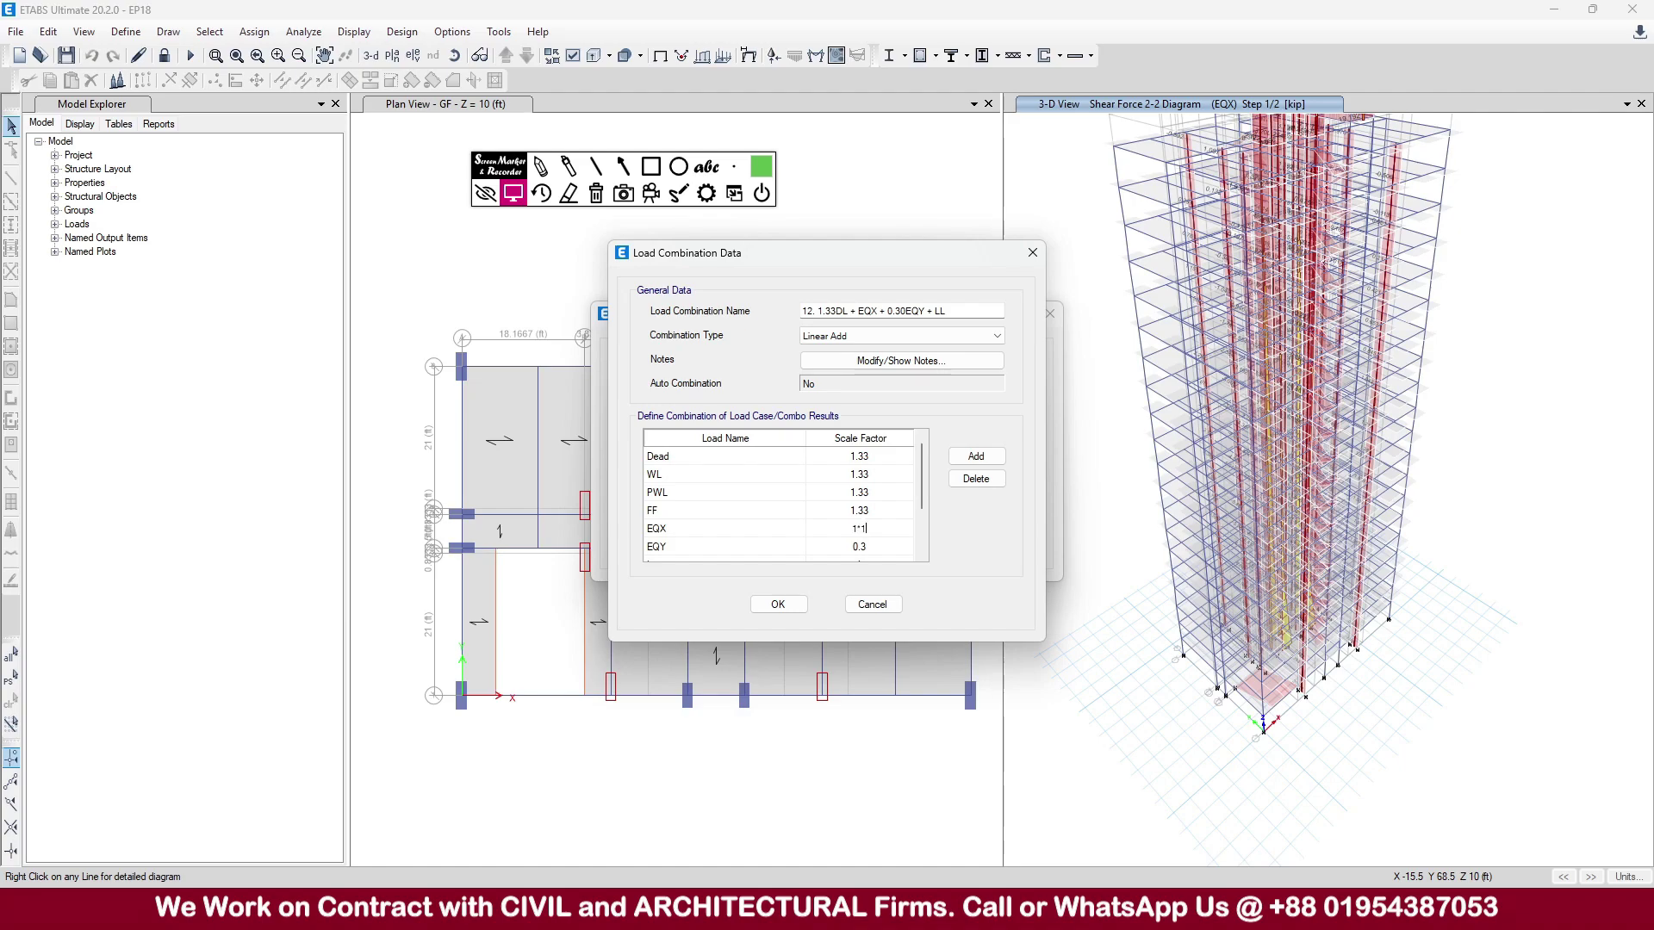
pyautogui.press('Return')
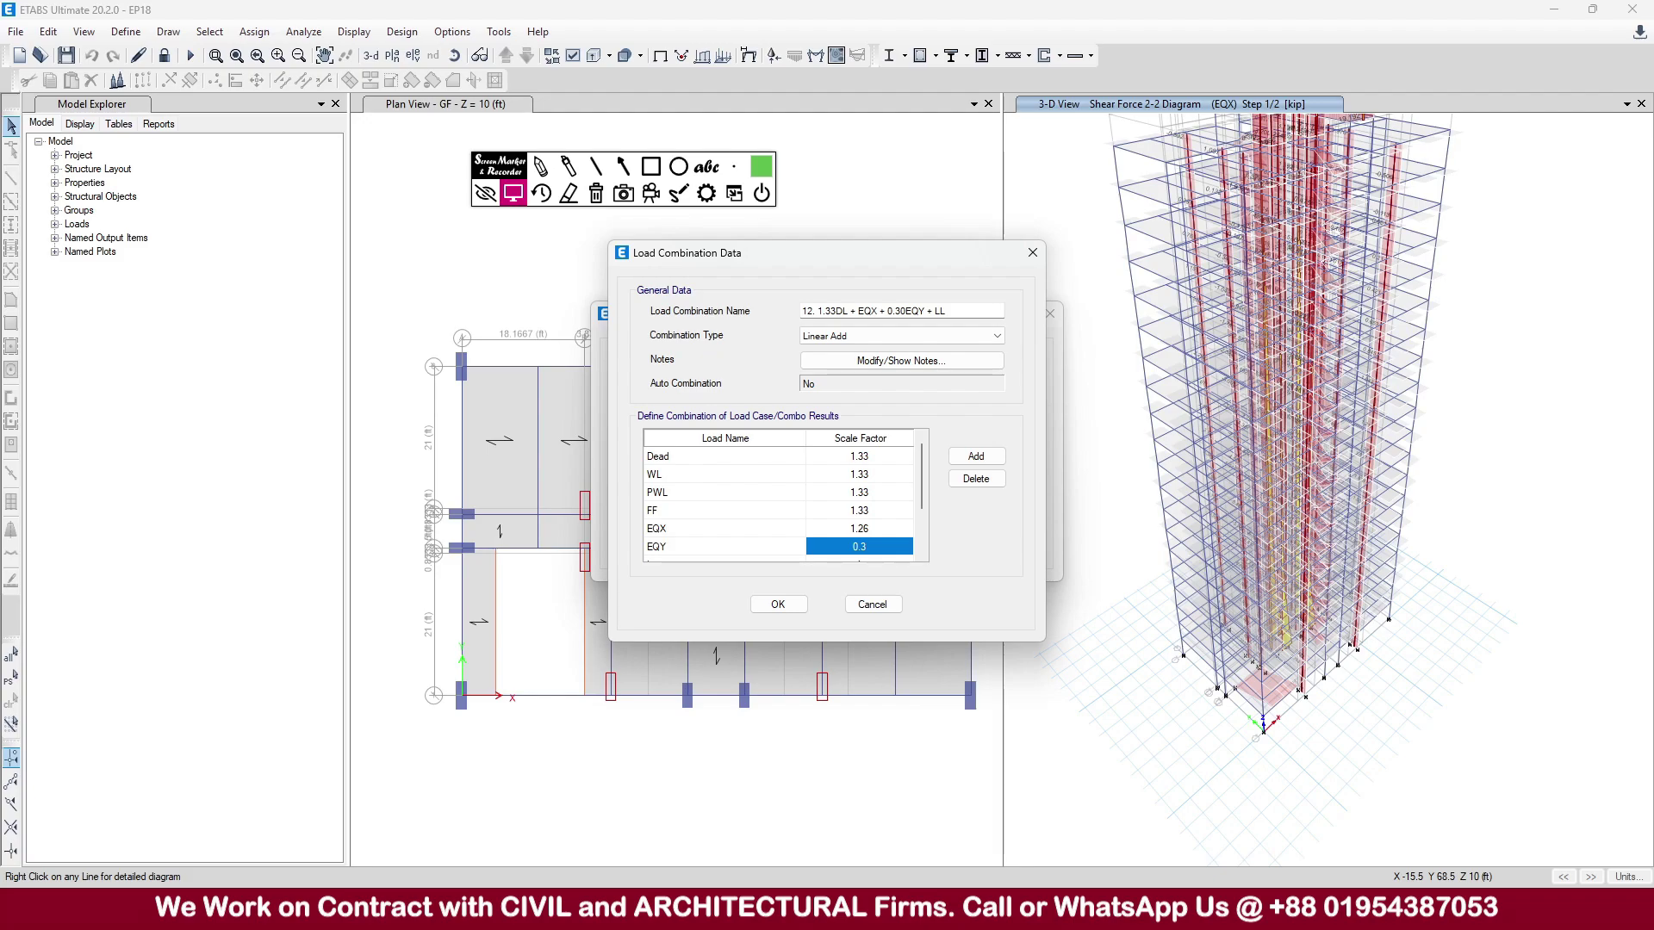
# - Look up the EQY factor in Excel, enter =0.3*1.18 as combination 12's EQY scale factor in ETABS, and cancel the combination changes
pyautogui.click(1123, 904)
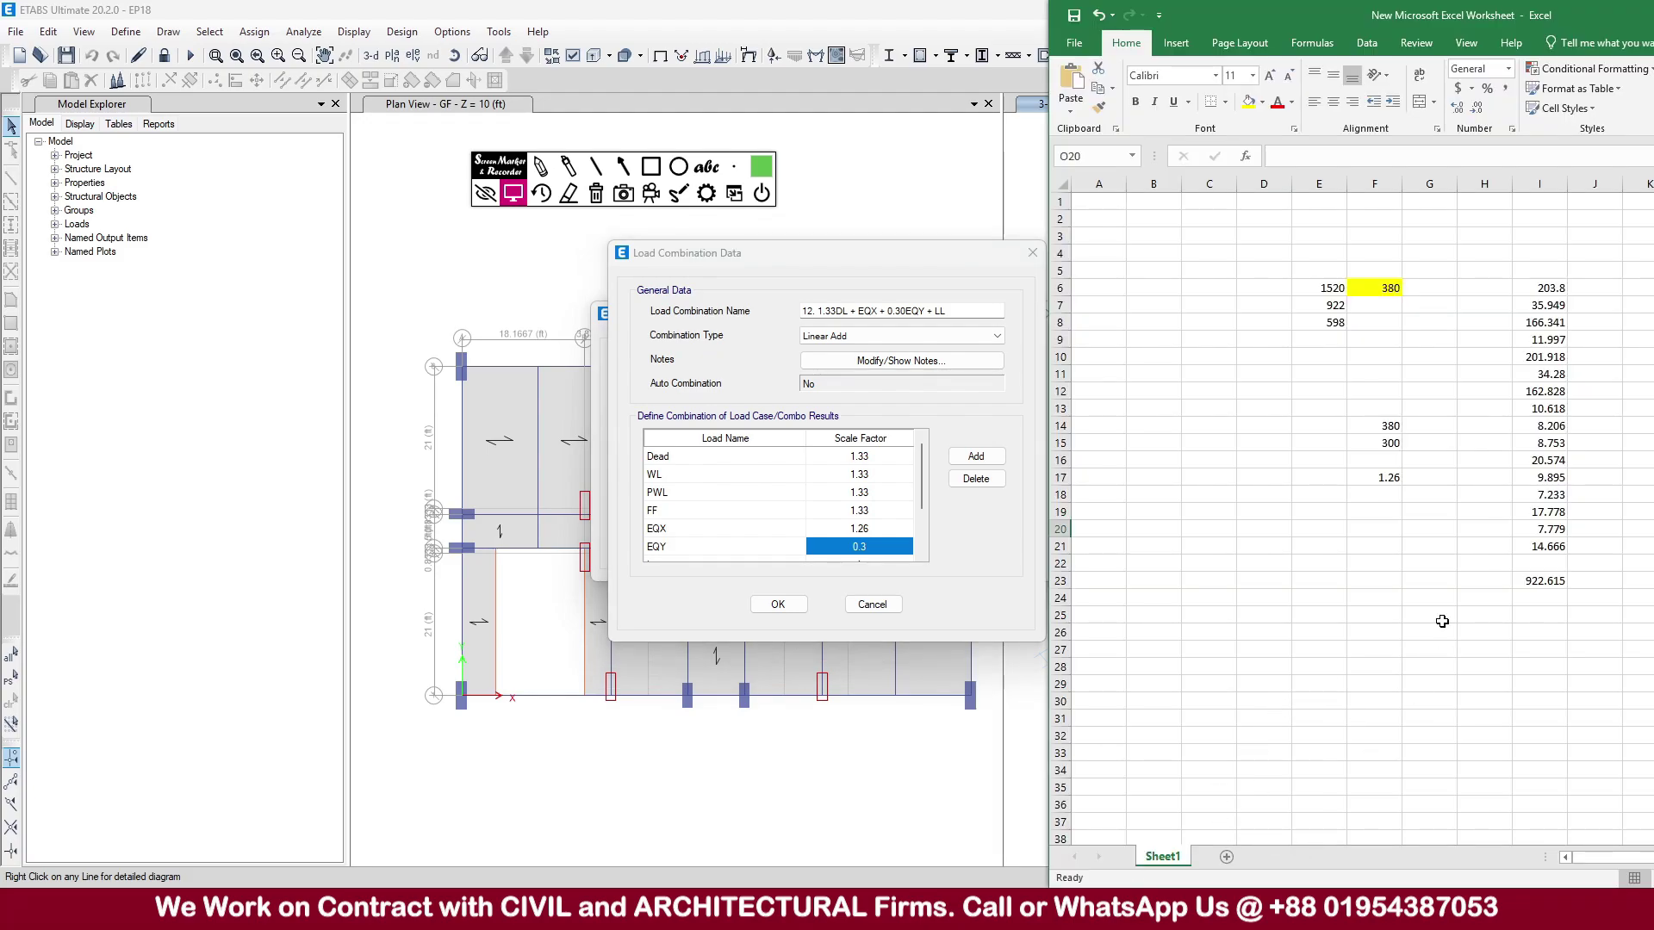
pyautogui.moveTo(1338, 19); pyautogui.dragTo(984, 19)
pyautogui.click(1459, 15)
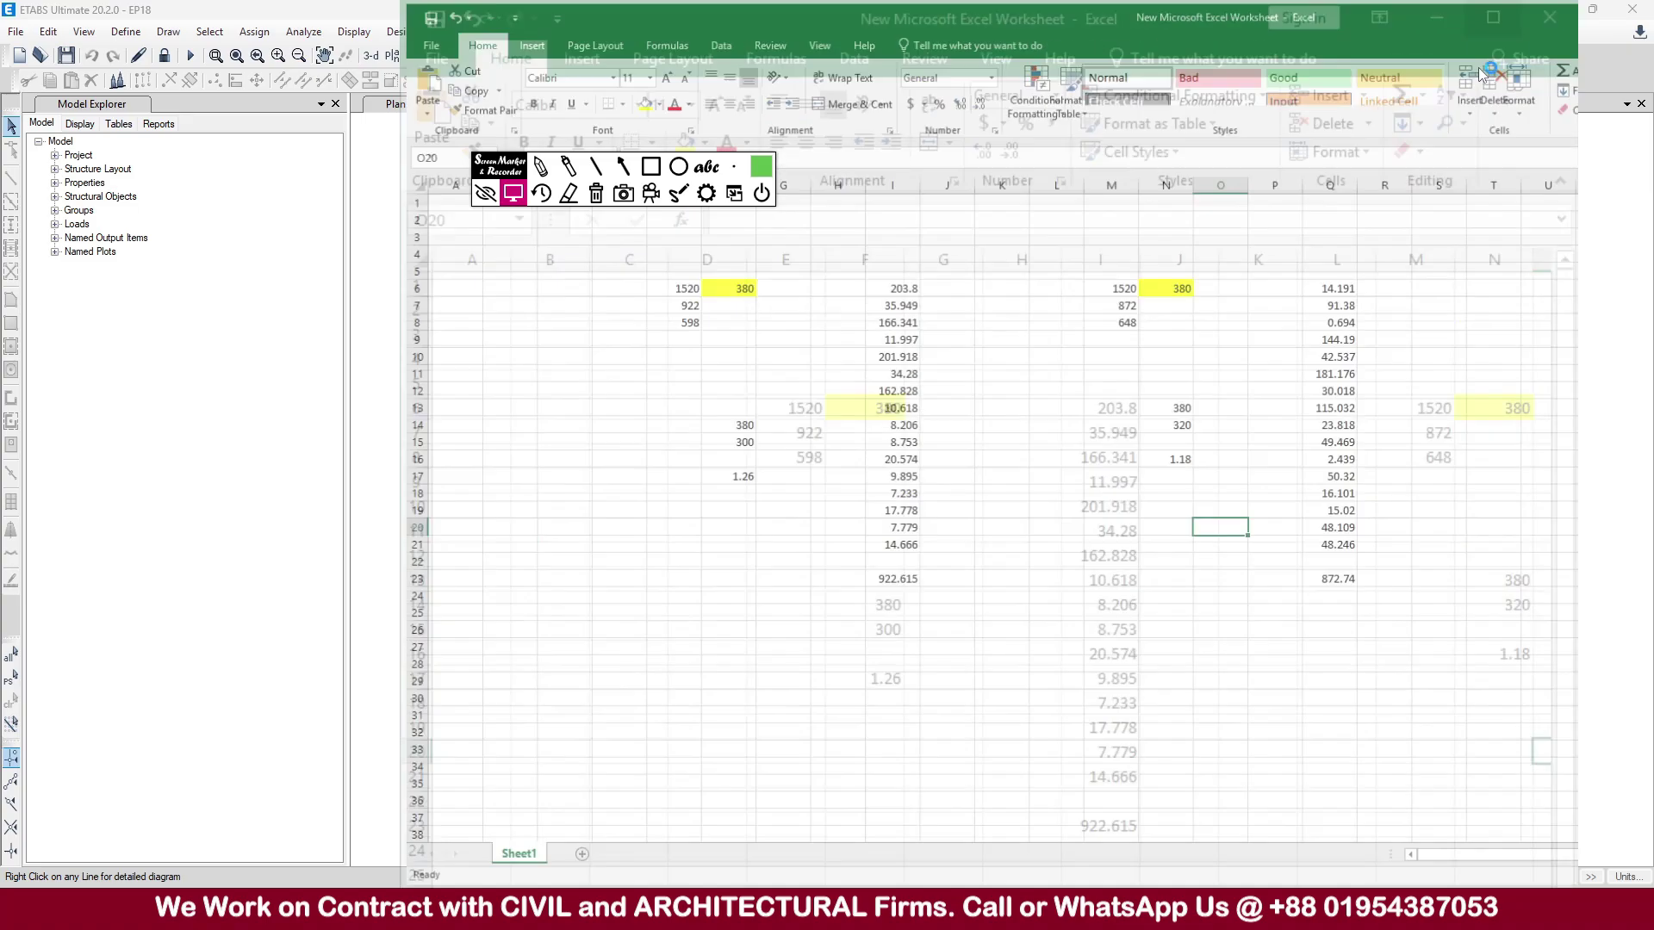
pyautogui.click(1554, 13)
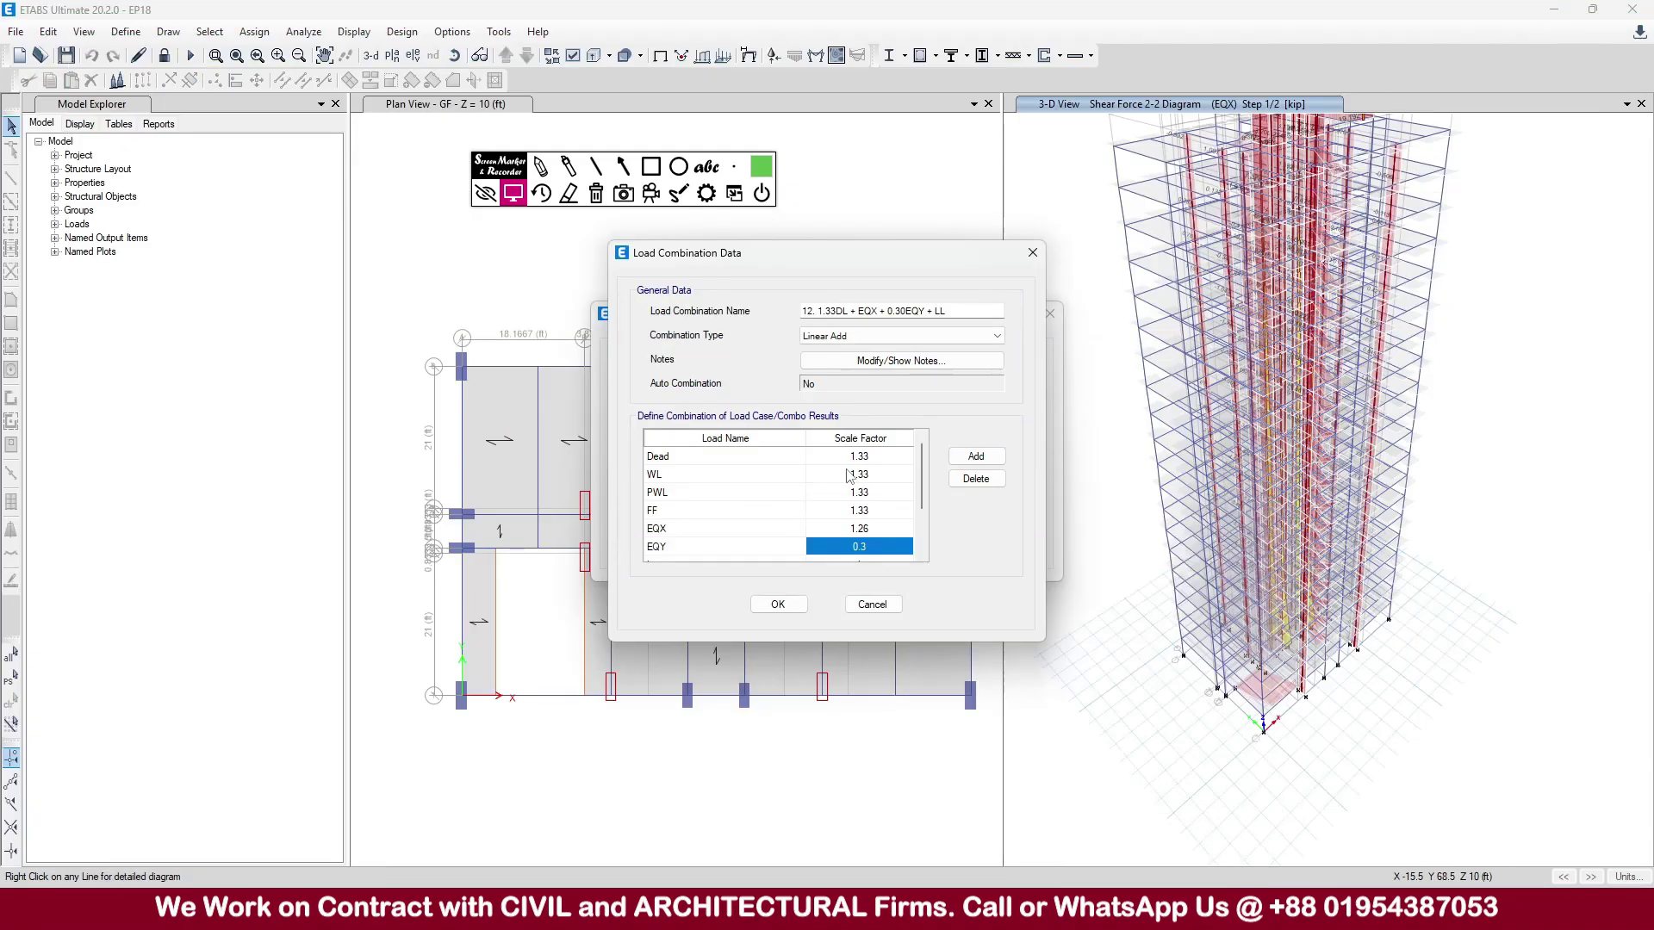
pyautogui.click(881, 548)
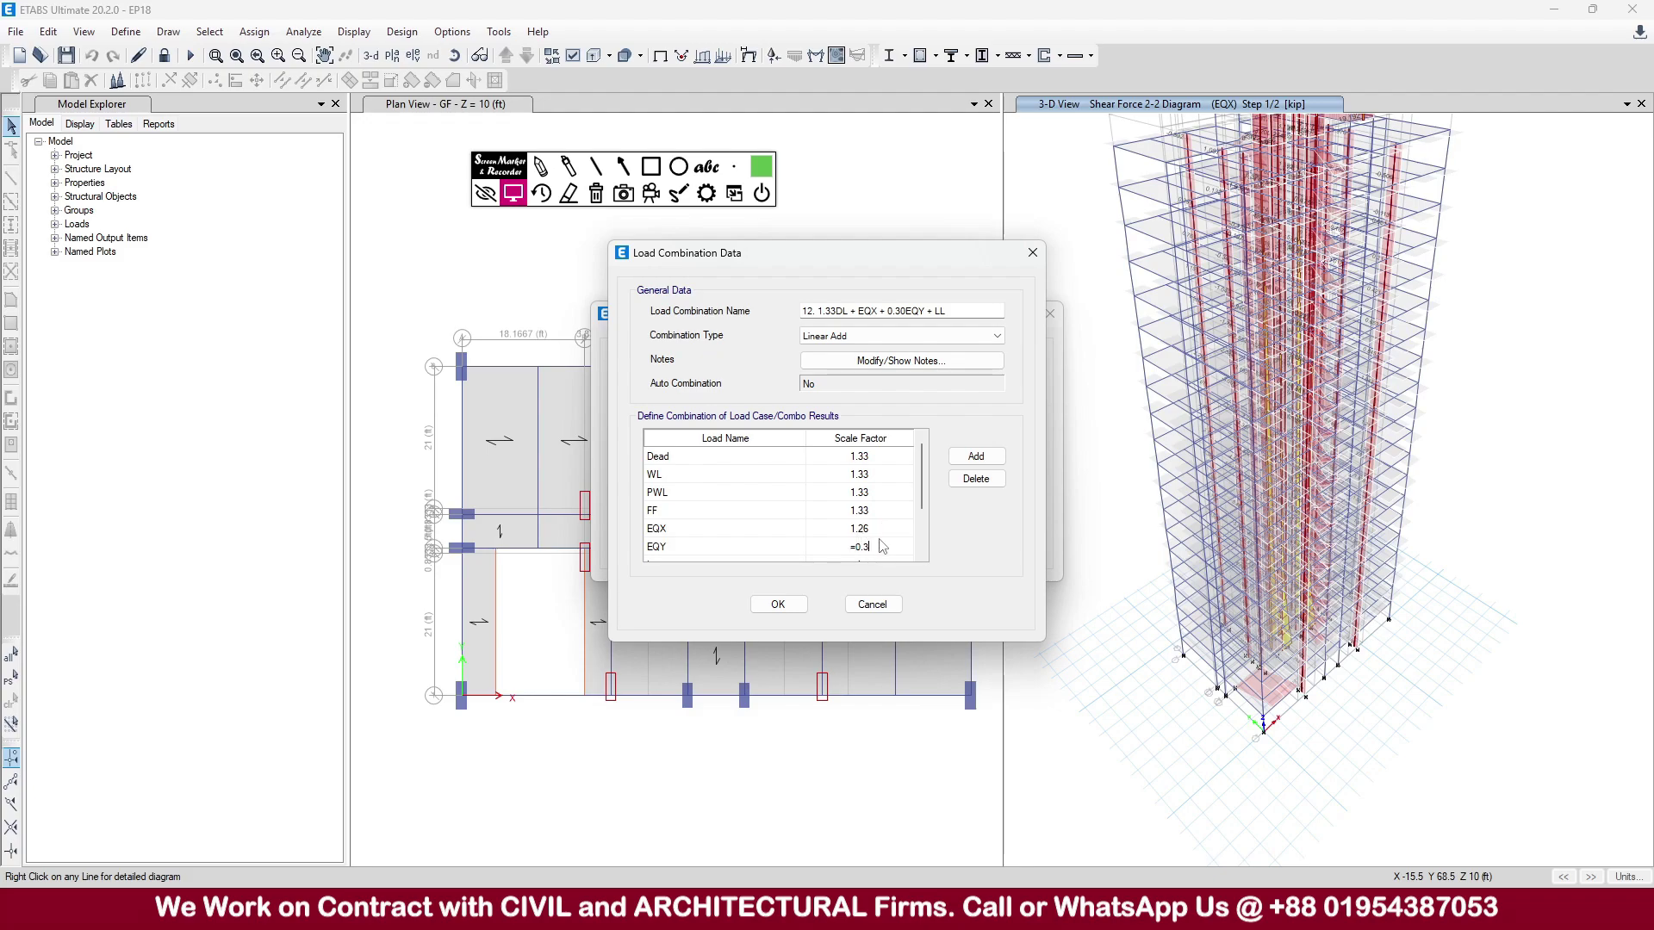
pyautogui.hotkey('alt', 'Tab')
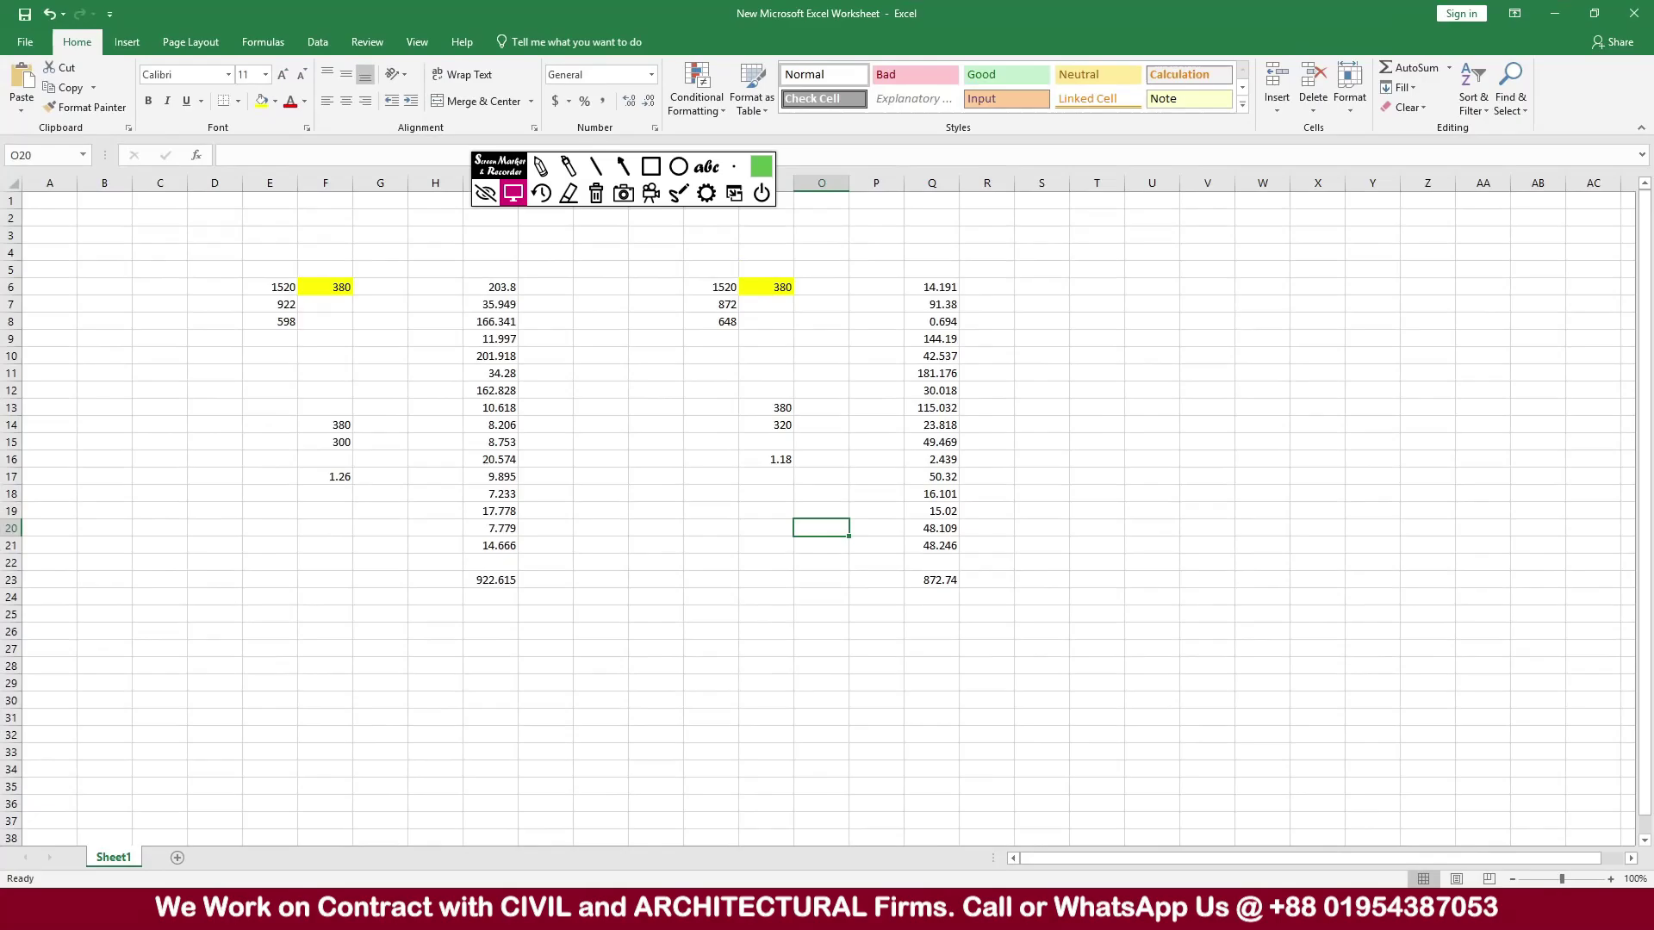
pyautogui.click(1555, 13)
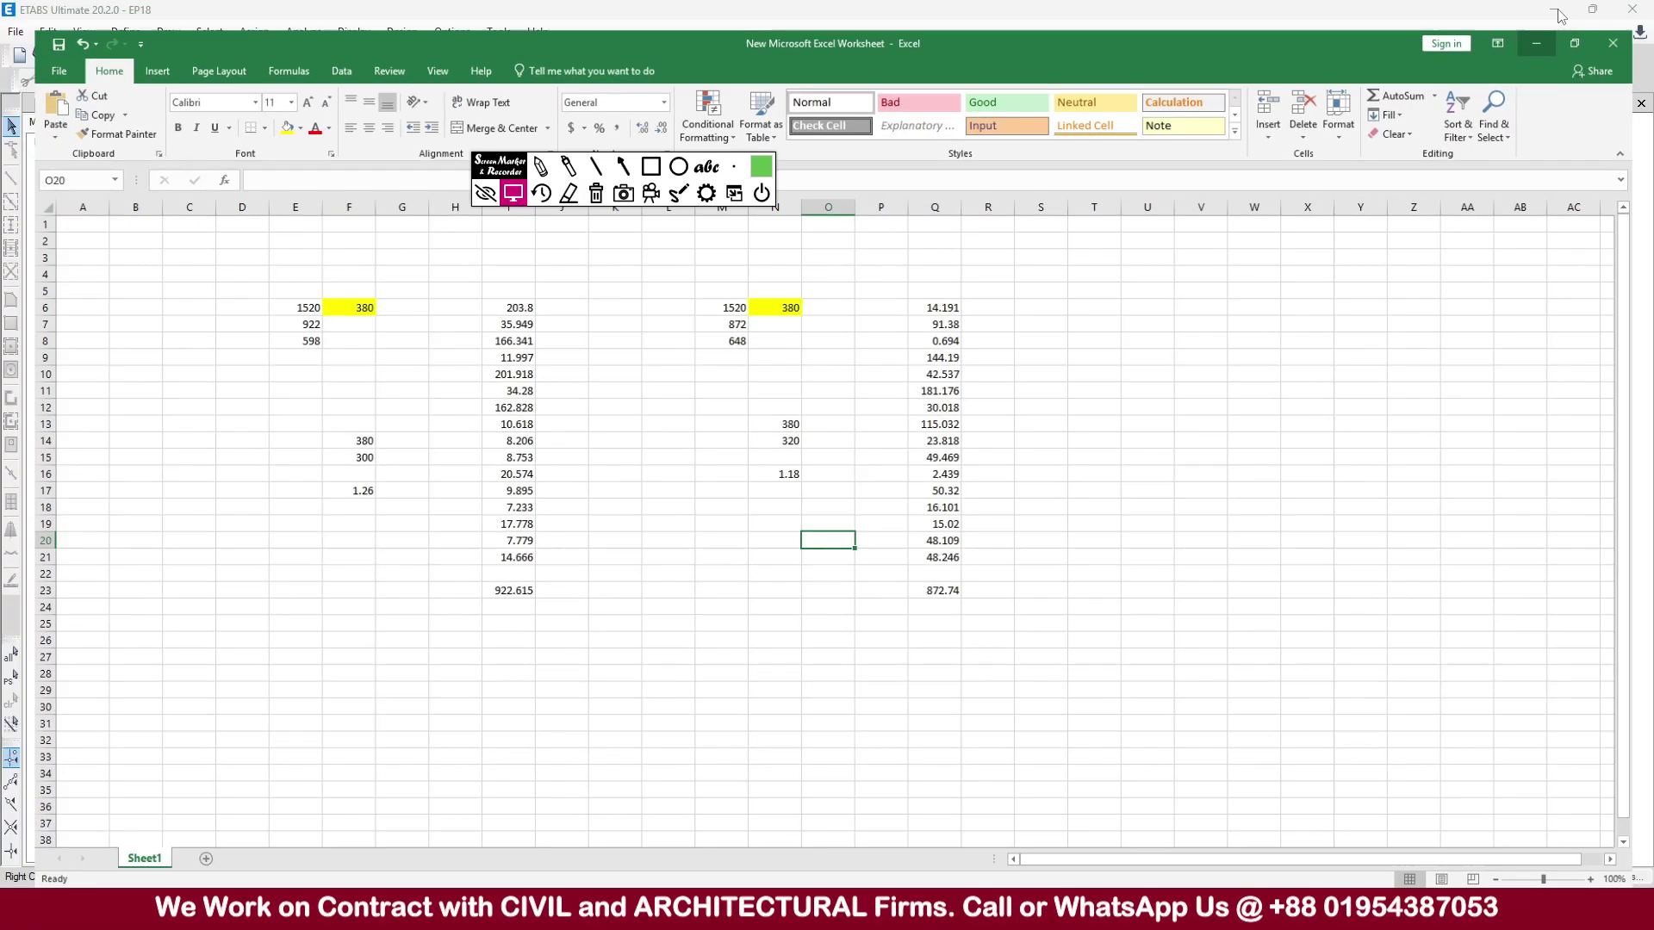
pyautogui.write('1.')
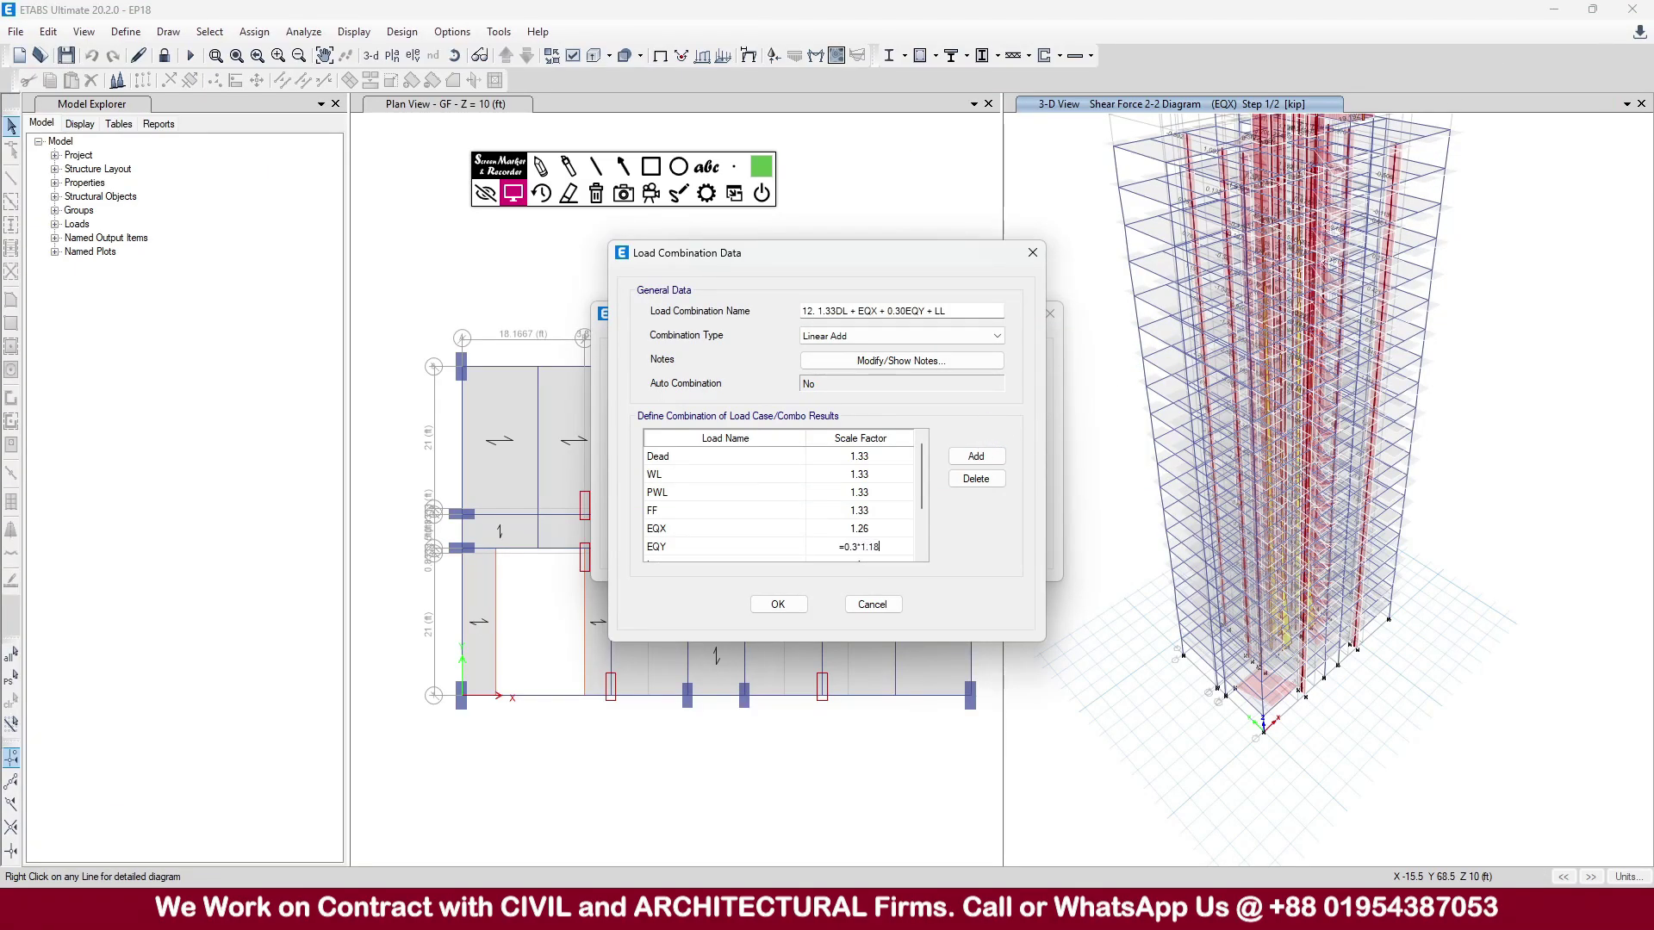
pyautogui.write('18')
pyautogui.press('Return')
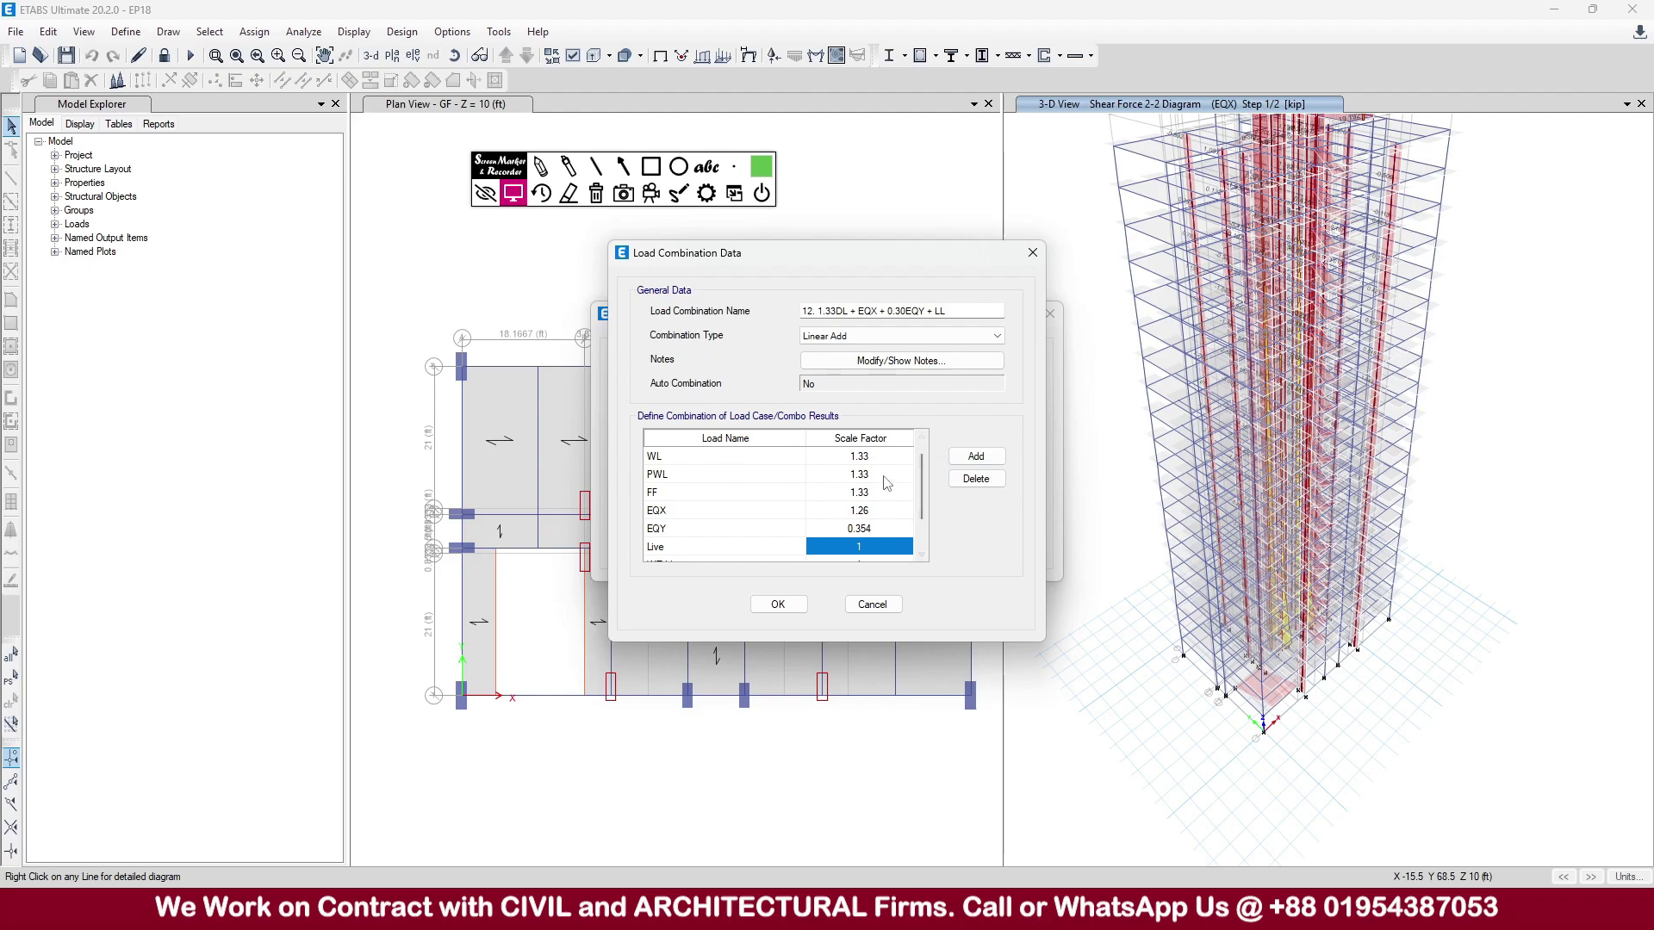
pyautogui.click(870, 606)
# - Open the data of load combination 13, 1.33DL + EQX - 0.30EQY + LL, and inspect its EQX and EQY scale factors
pyautogui.click(692, 479)
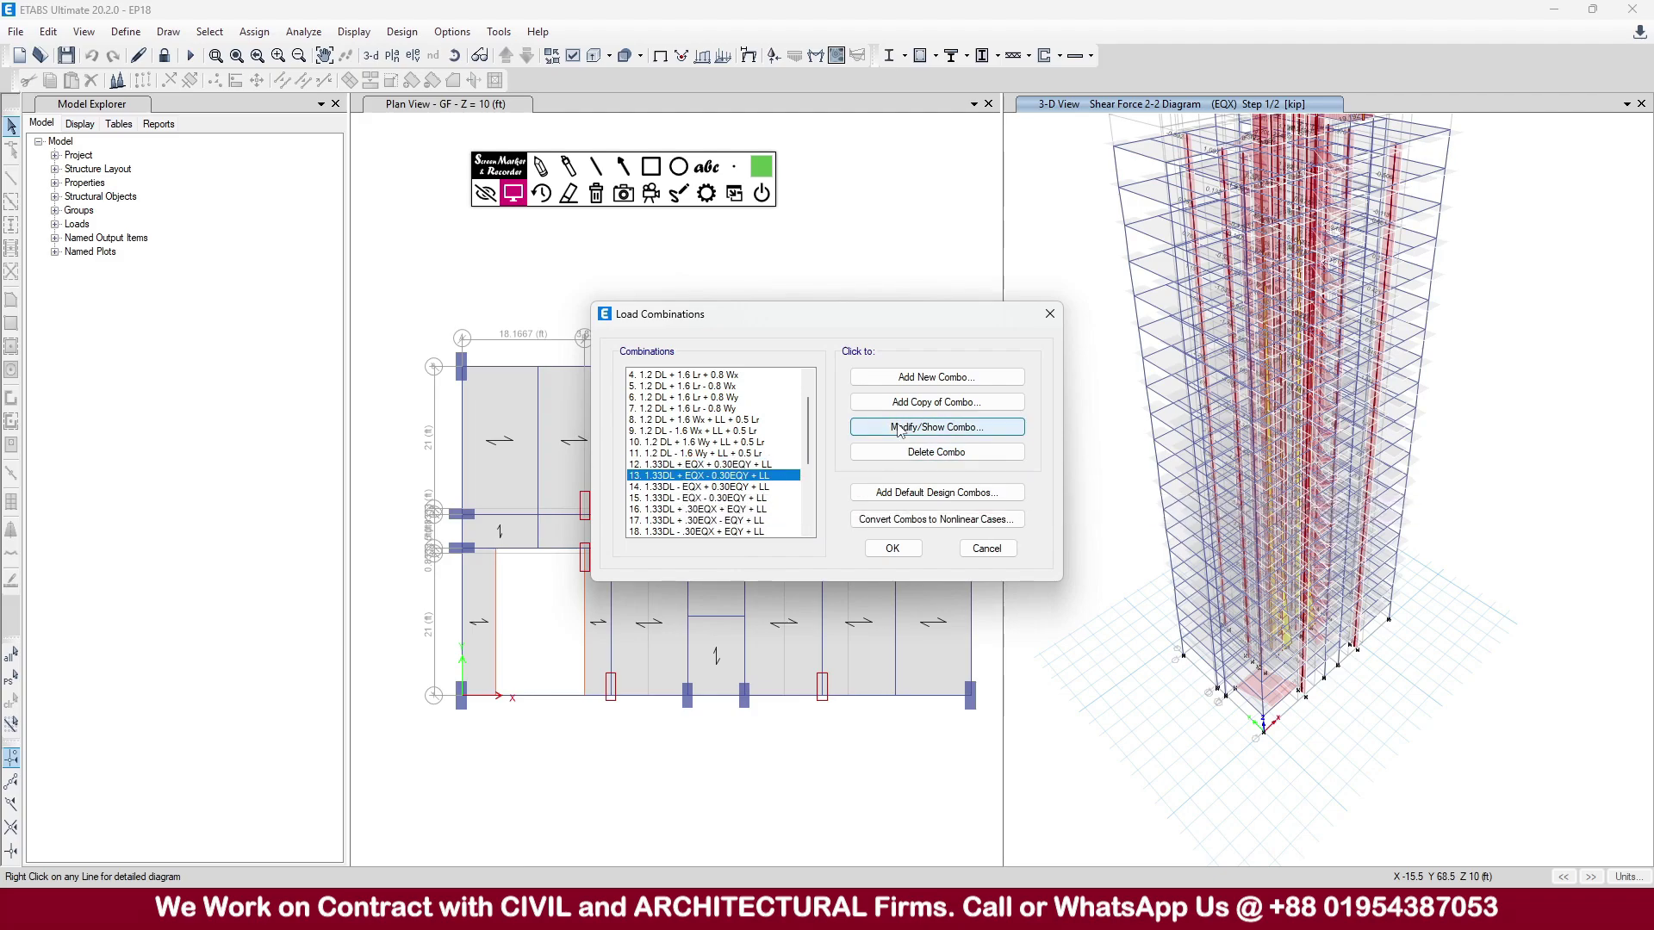
pyautogui.click(936, 427)
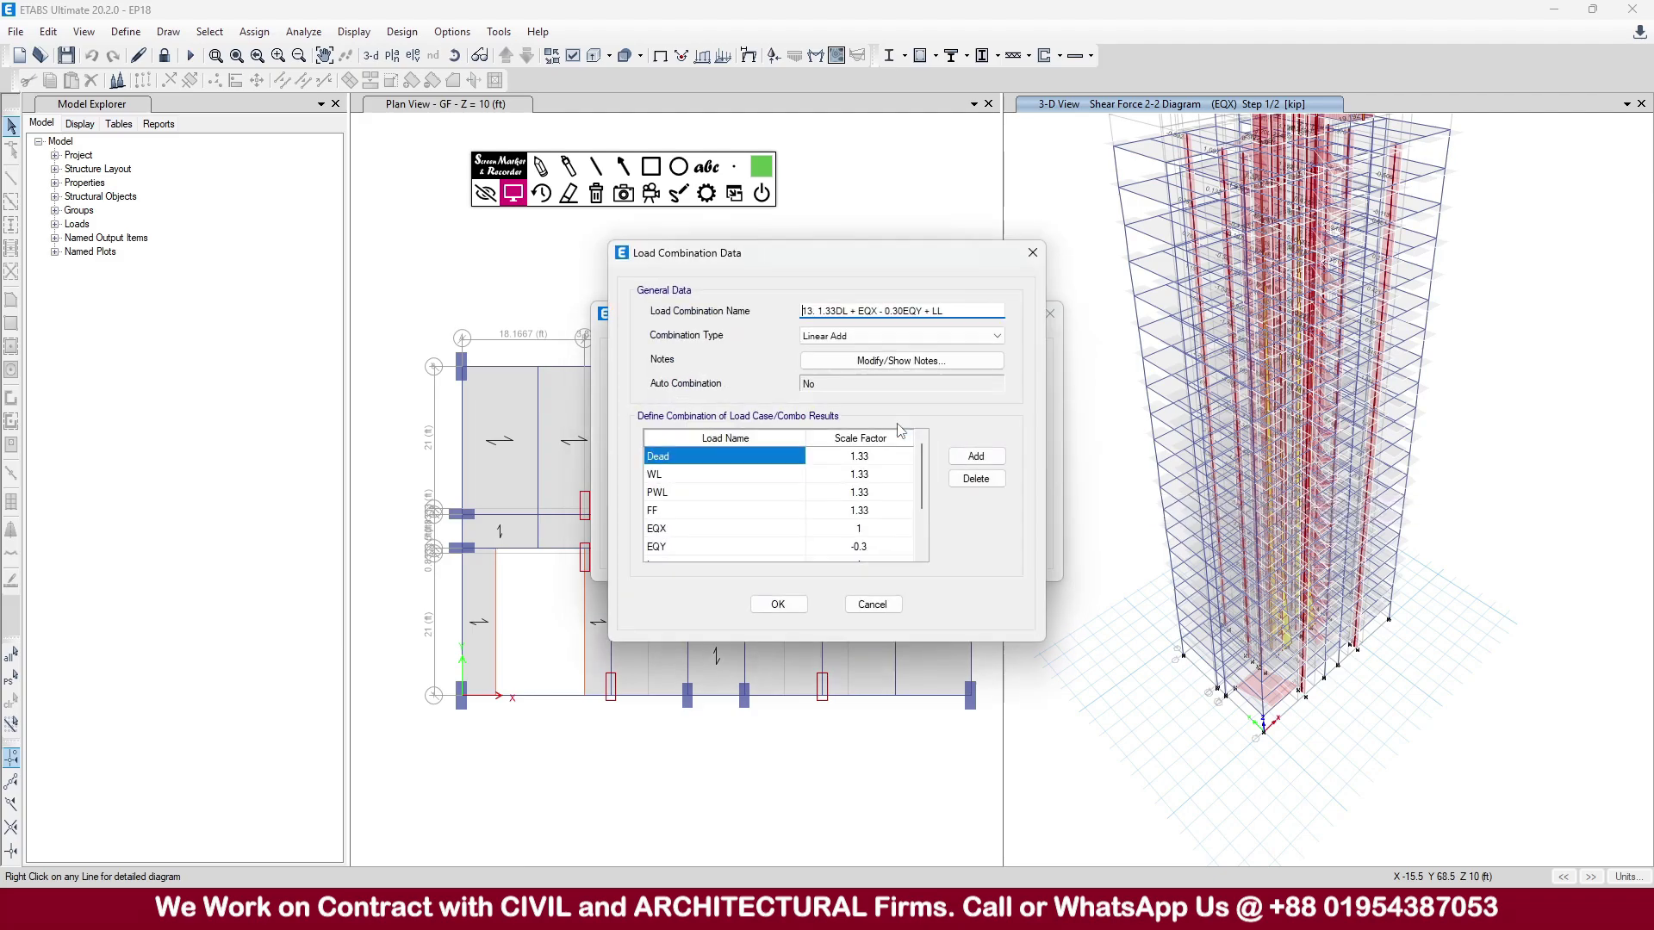
pyautogui.click(875, 531)
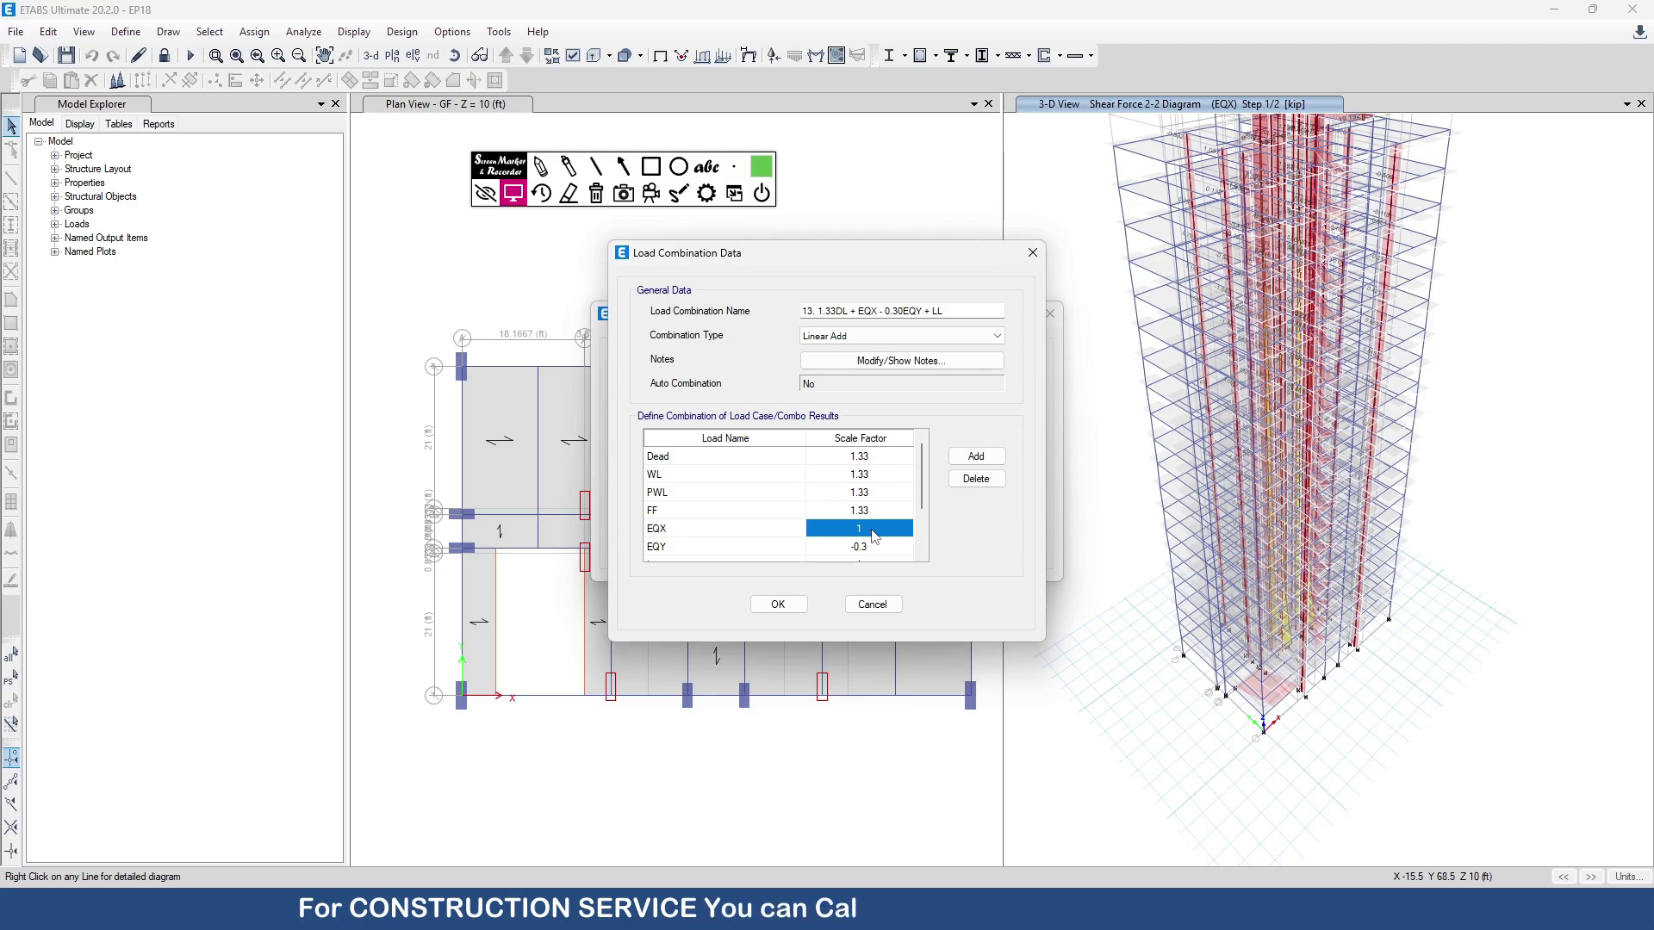
pyautogui.click(877, 551)
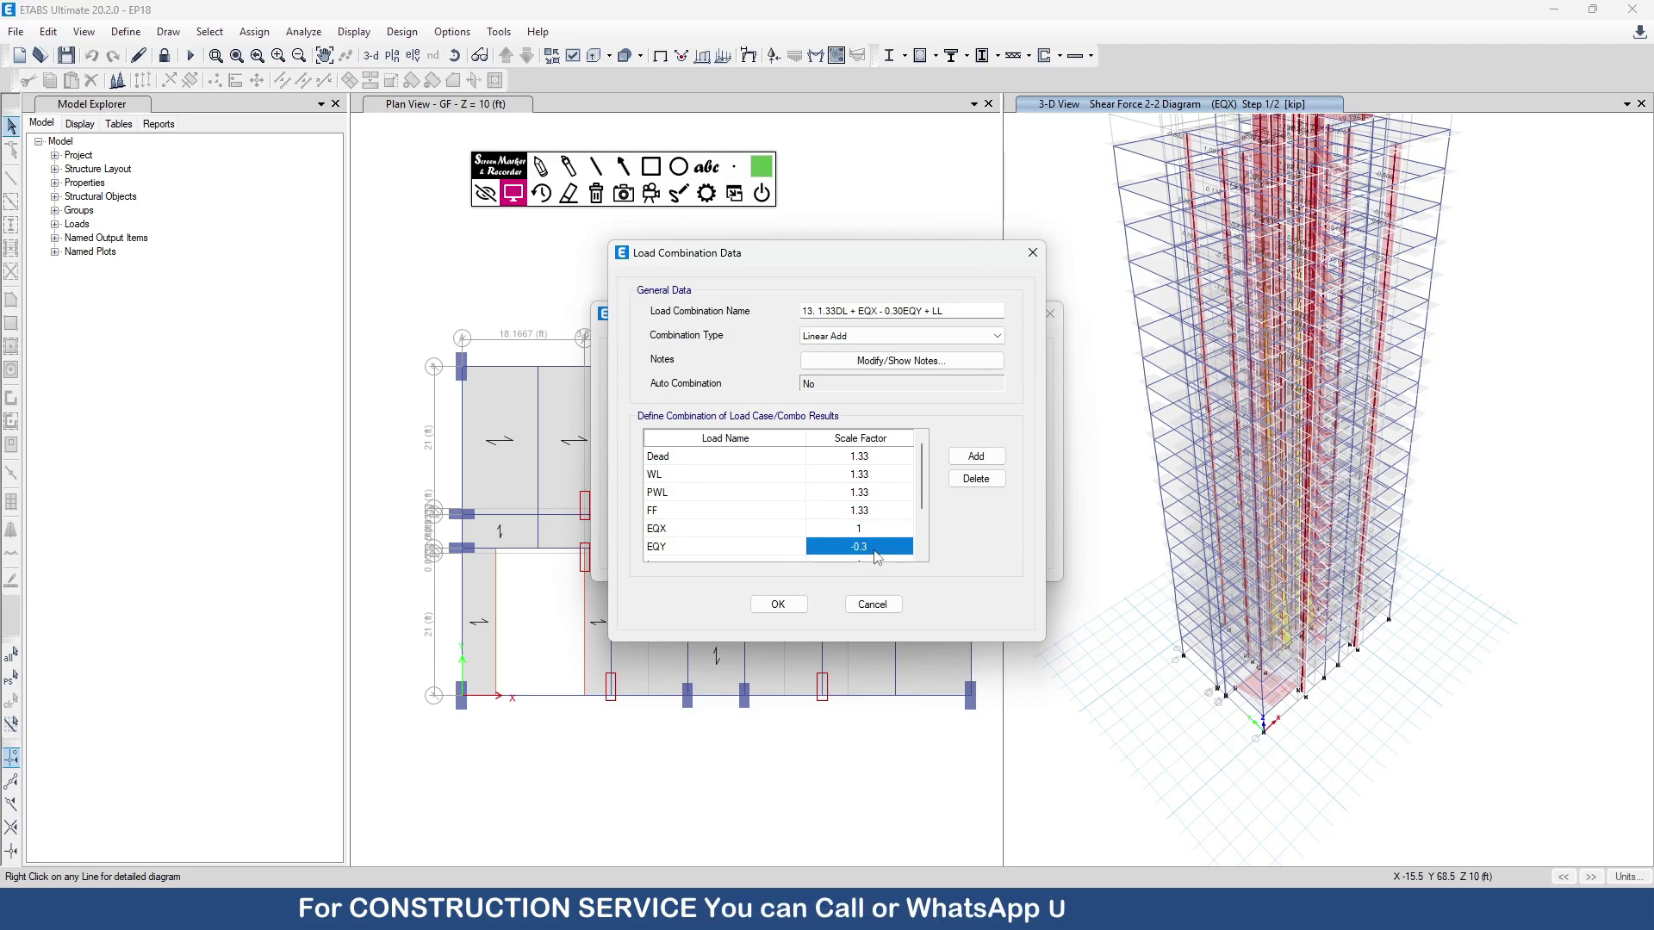
pyautogui.click(875, 553)
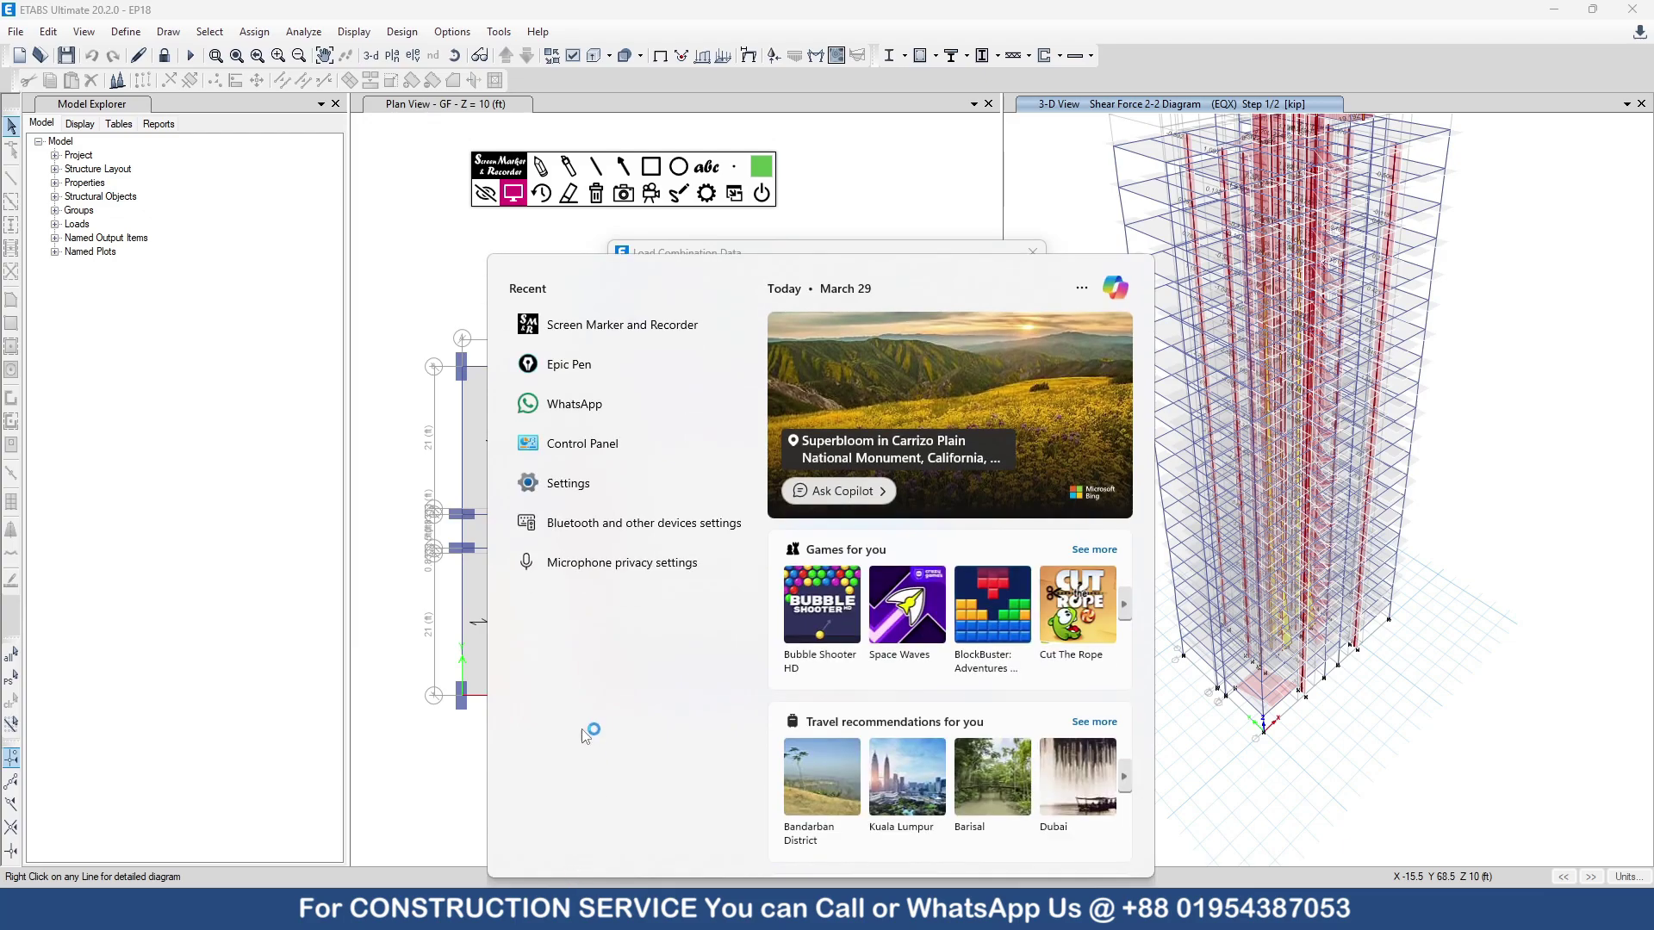
# - Handwrite the amplification factors 1.26 and 1.18 over the model explorer area with the green marker pen, and cancel the combination 13 data
pyautogui.click(544, 168)
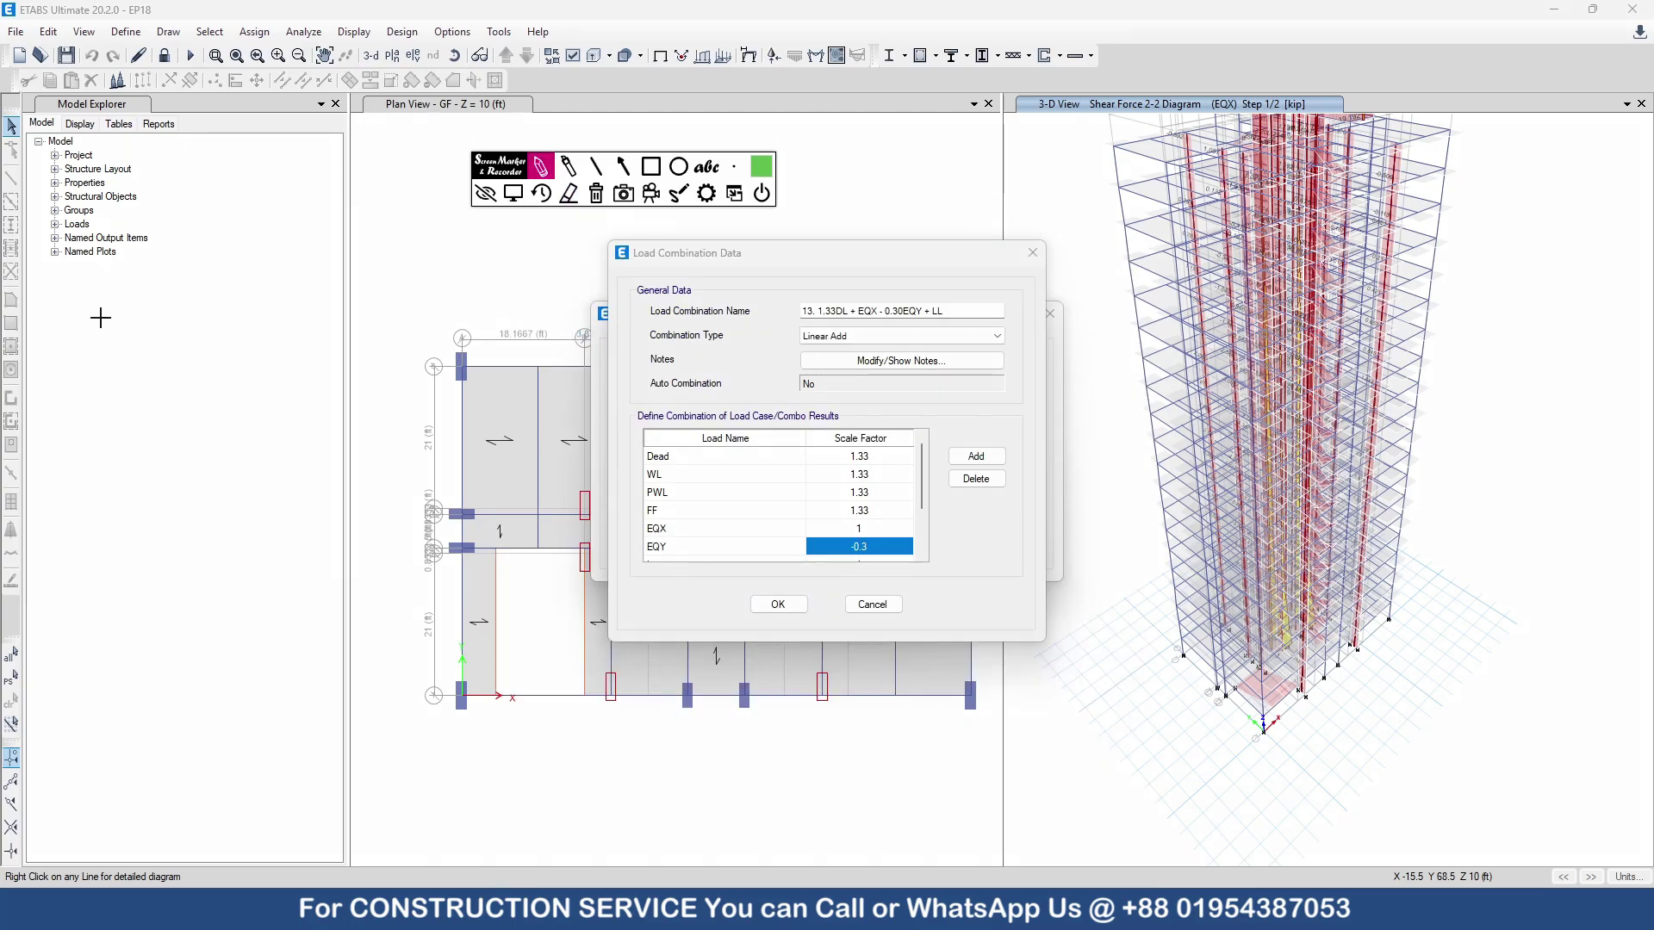
pyautogui.moveTo(102, 317); pyautogui.dragTo(112, 369)
pyautogui.moveTo(160, 301)
pyautogui.mouseDown()
pyautogui.moveTo(172, 362)
pyautogui.moveTo(154, 343)
pyautogui.mouseUp()
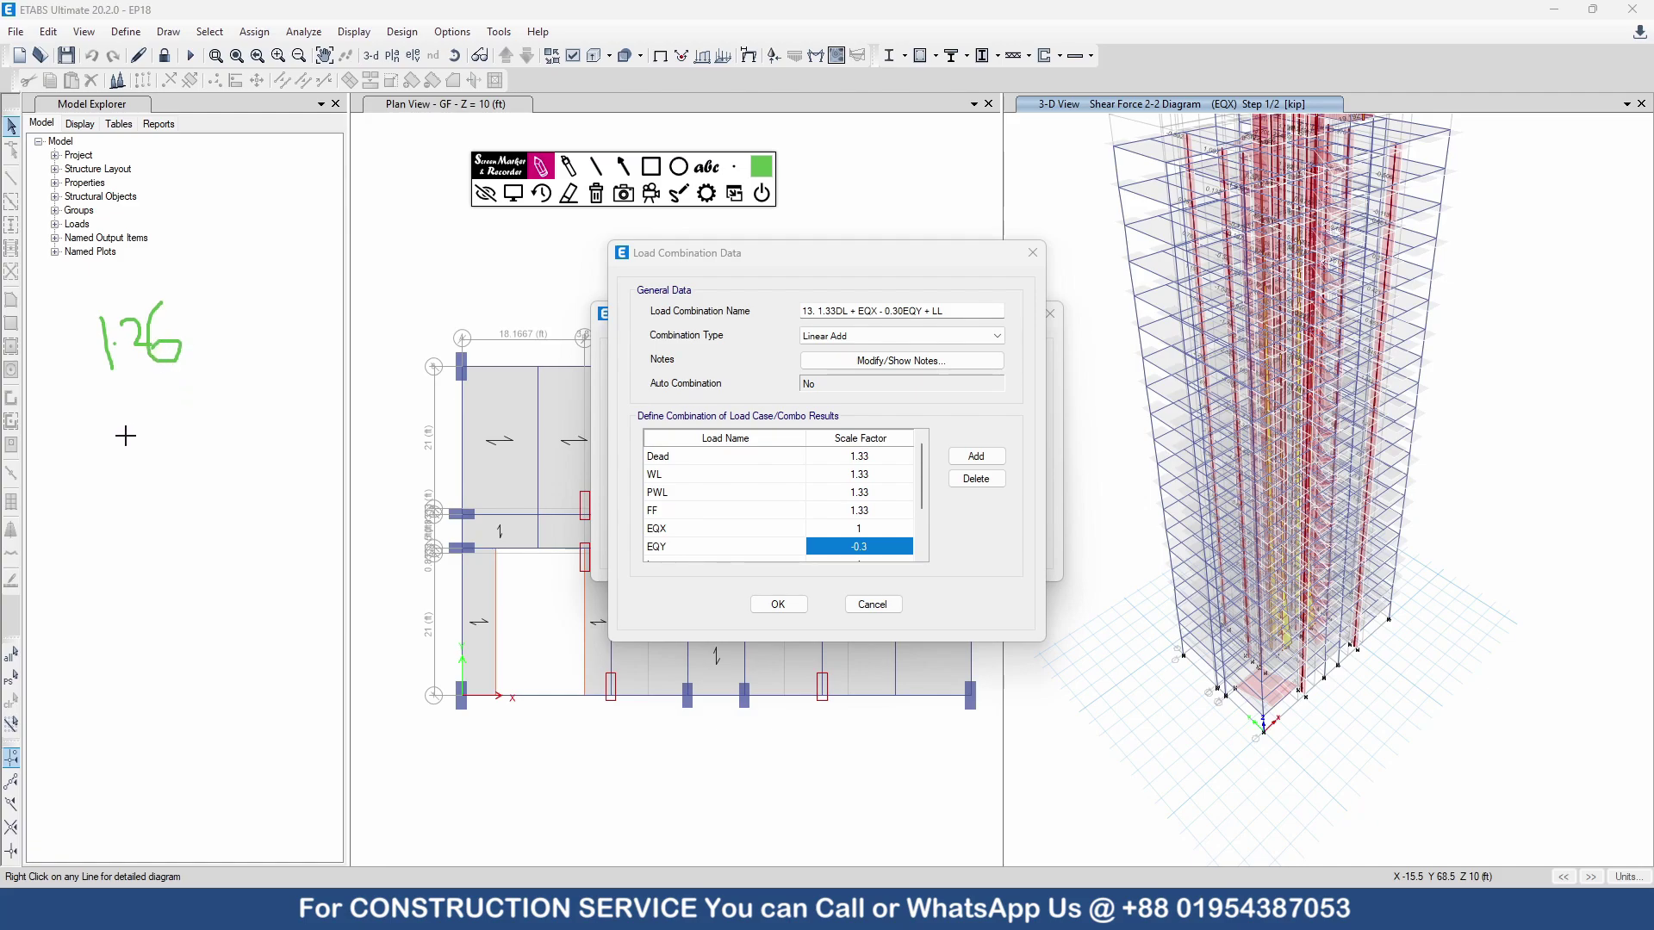
pyautogui.moveTo(125, 436)
pyautogui.mouseDown()
pyautogui.moveTo(128, 475)
pyautogui.moveTo(153, 470)
pyautogui.moveTo(179, 438)
pyautogui.moveTo(202, 451)
pyautogui.moveTo(210, 405)
pyautogui.mouseUp()
pyautogui.click(153, 448)
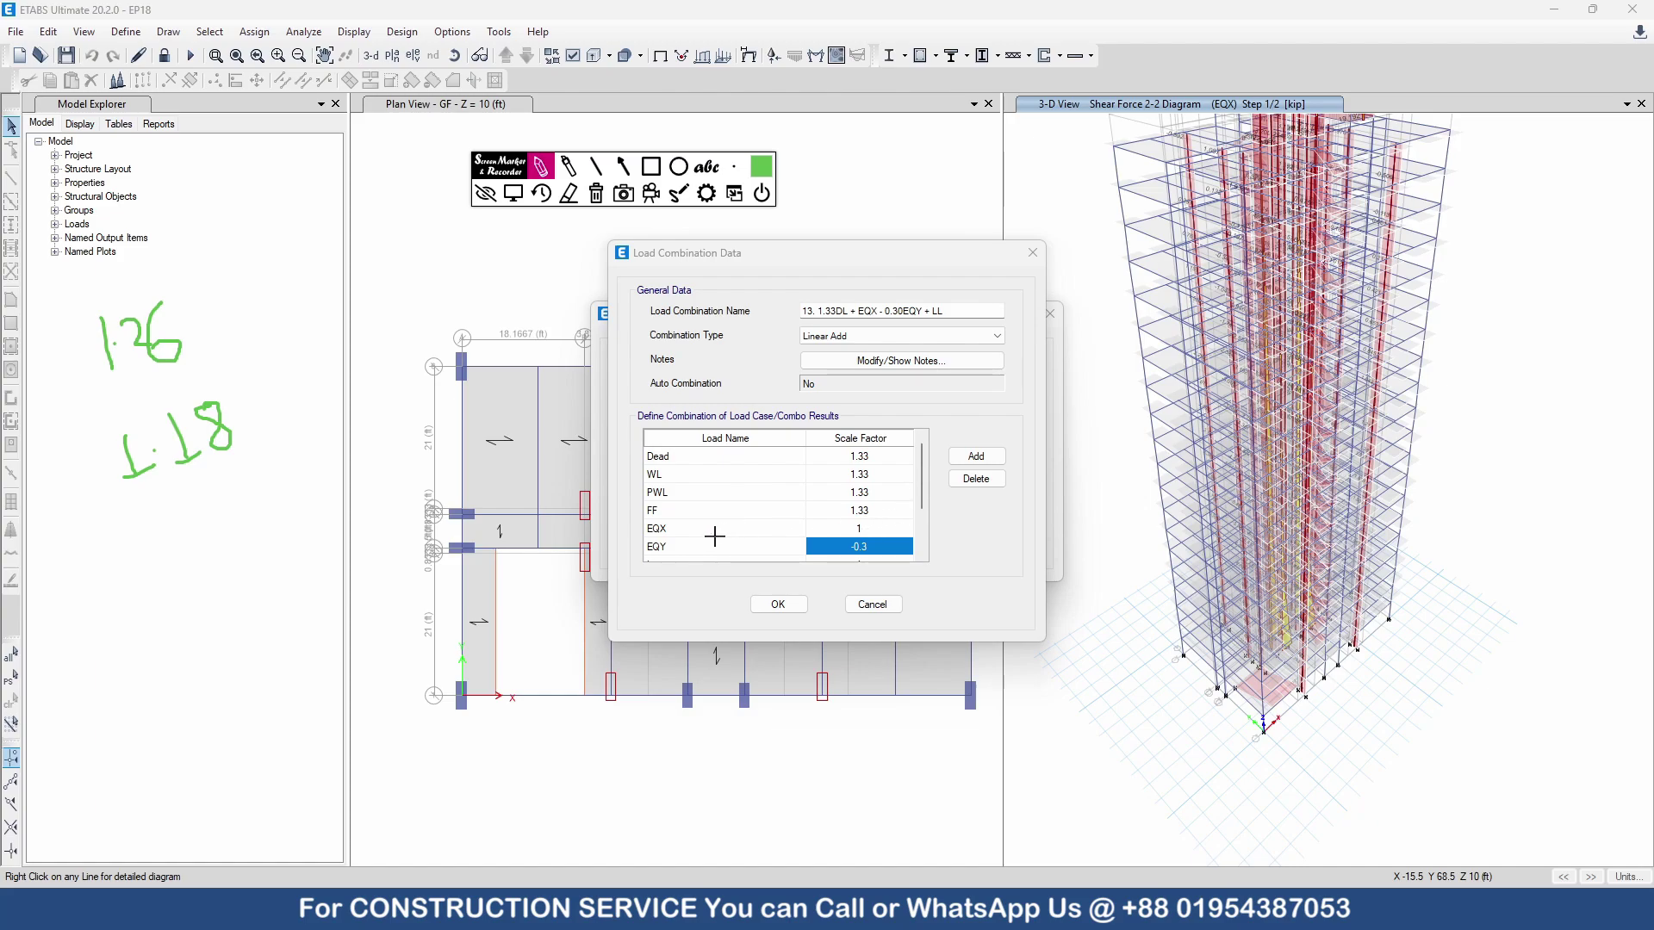
pyautogui.press('Escape')
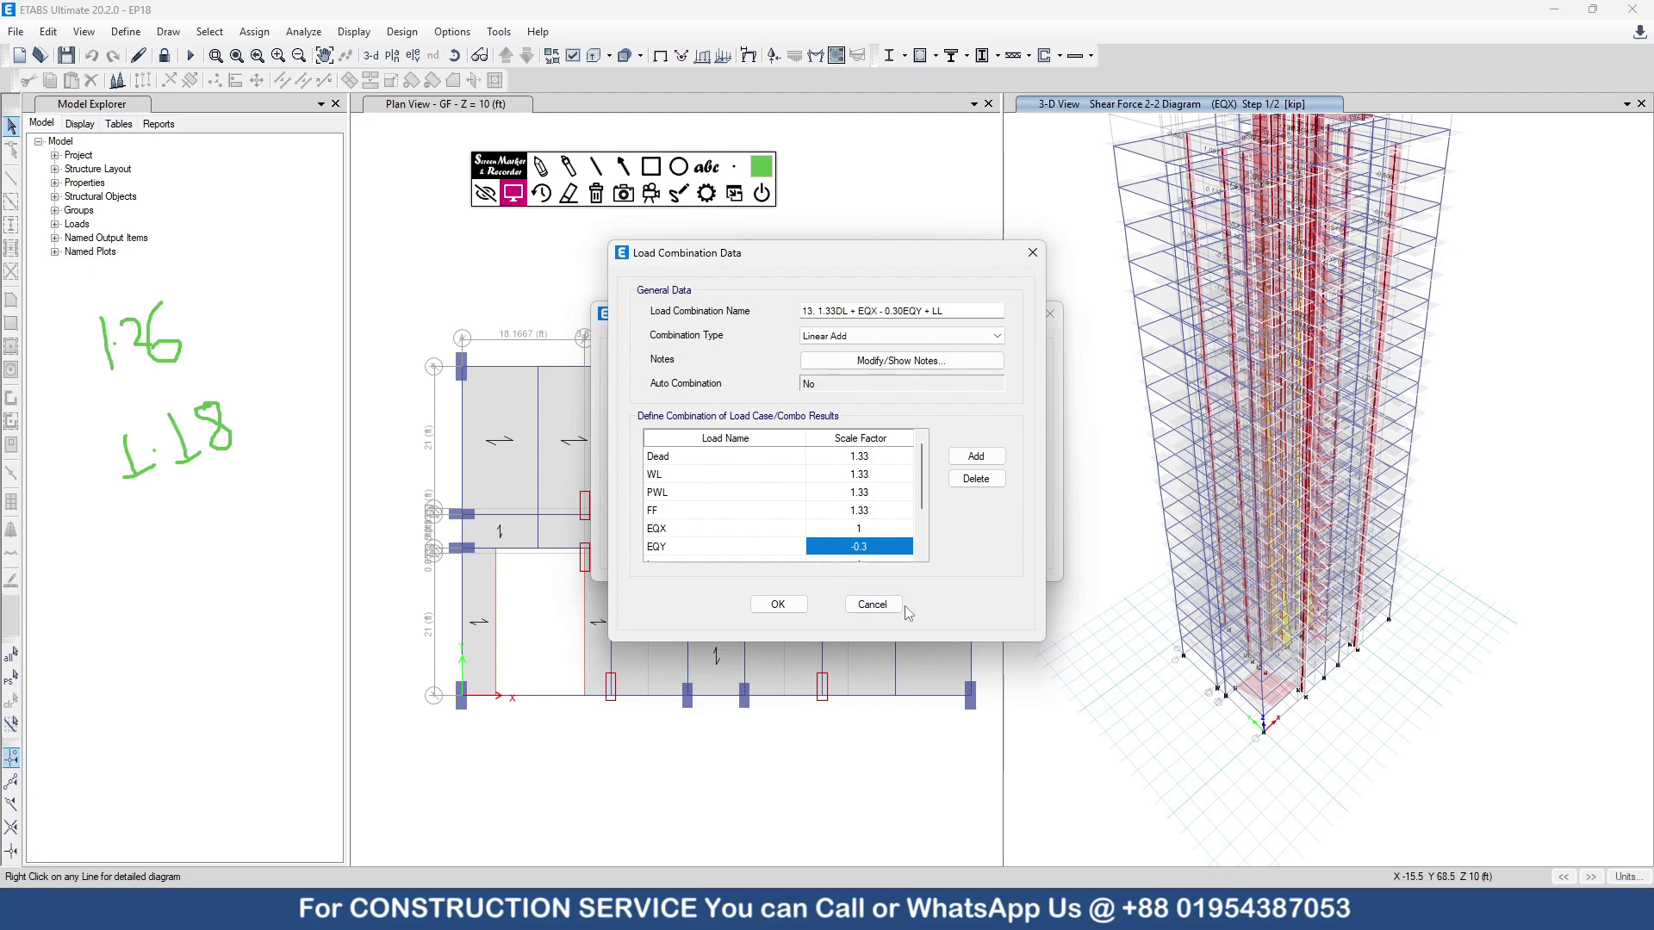
pyautogui.click(871, 604)
# - Review the EQX and EQY scale factors of load combination 14, 1.33DL - EQX + 0.30EQY + LL, and close it without changes
pyautogui.click(718, 488)
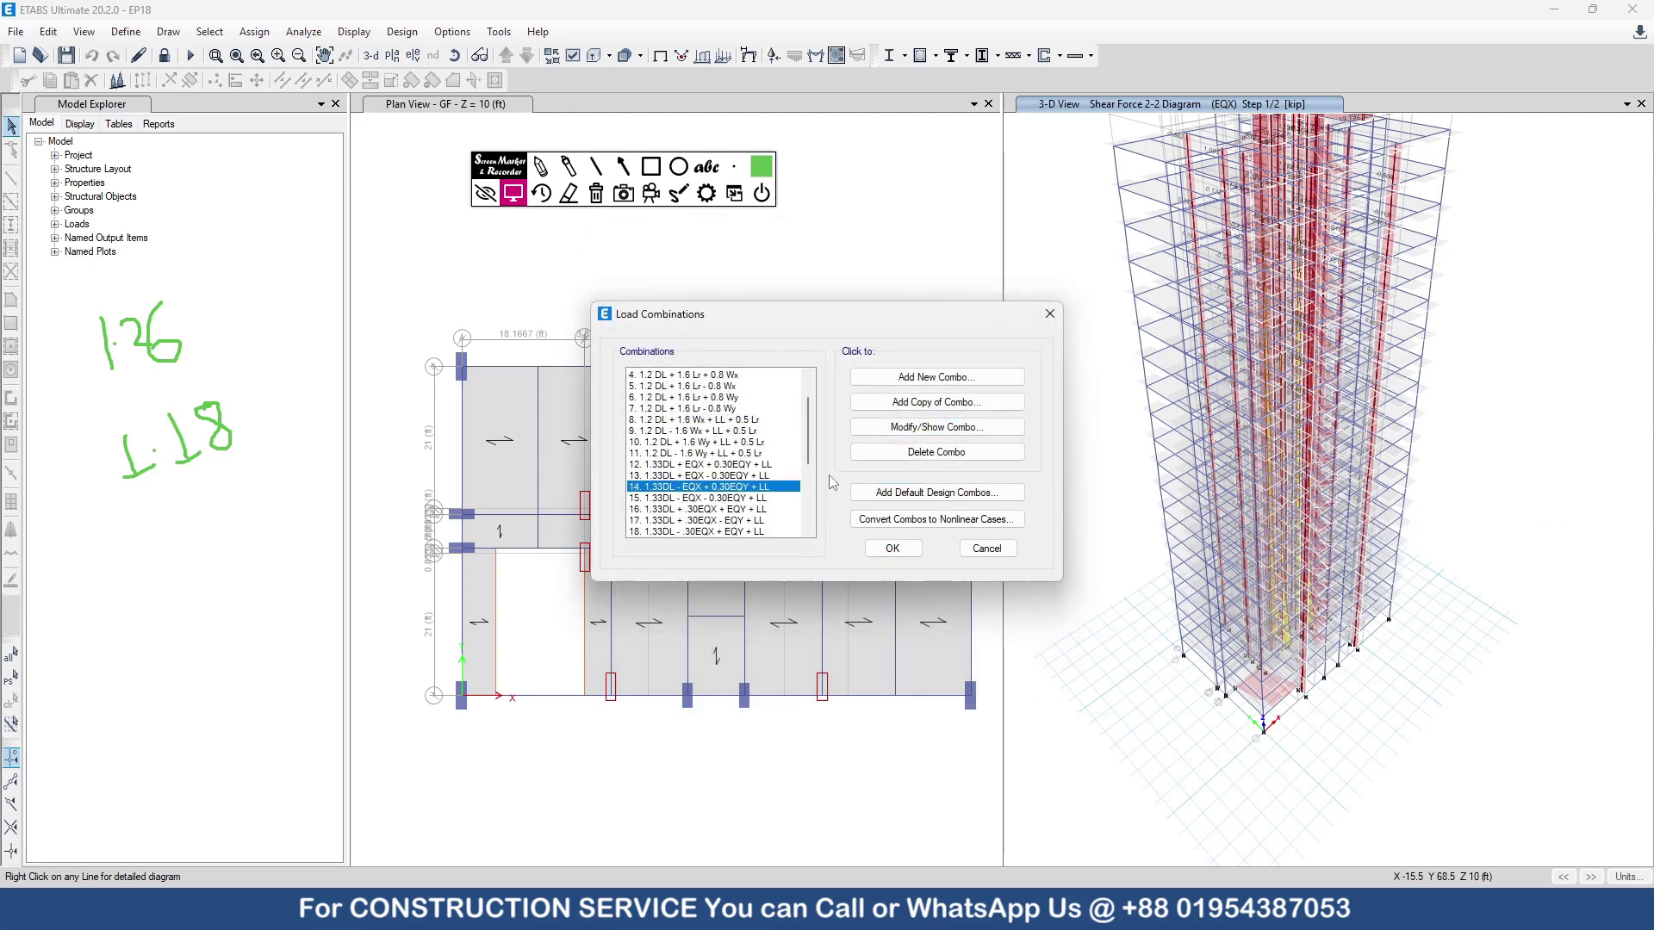
pyautogui.click(937, 427)
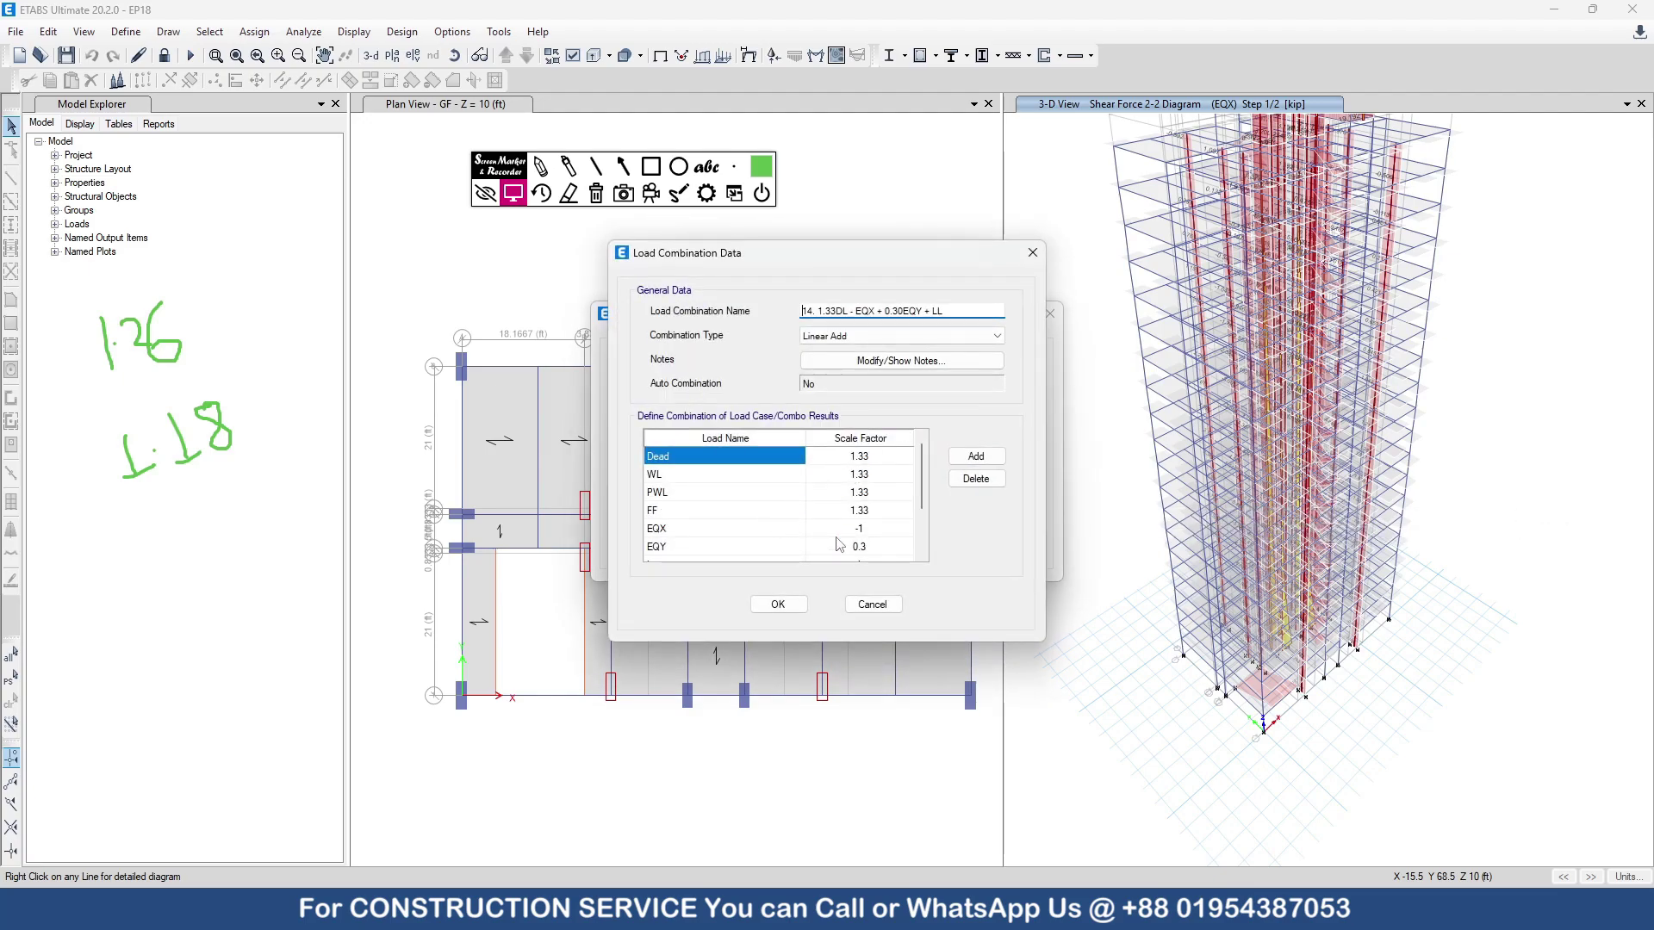
pyautogui.click(871, 604)
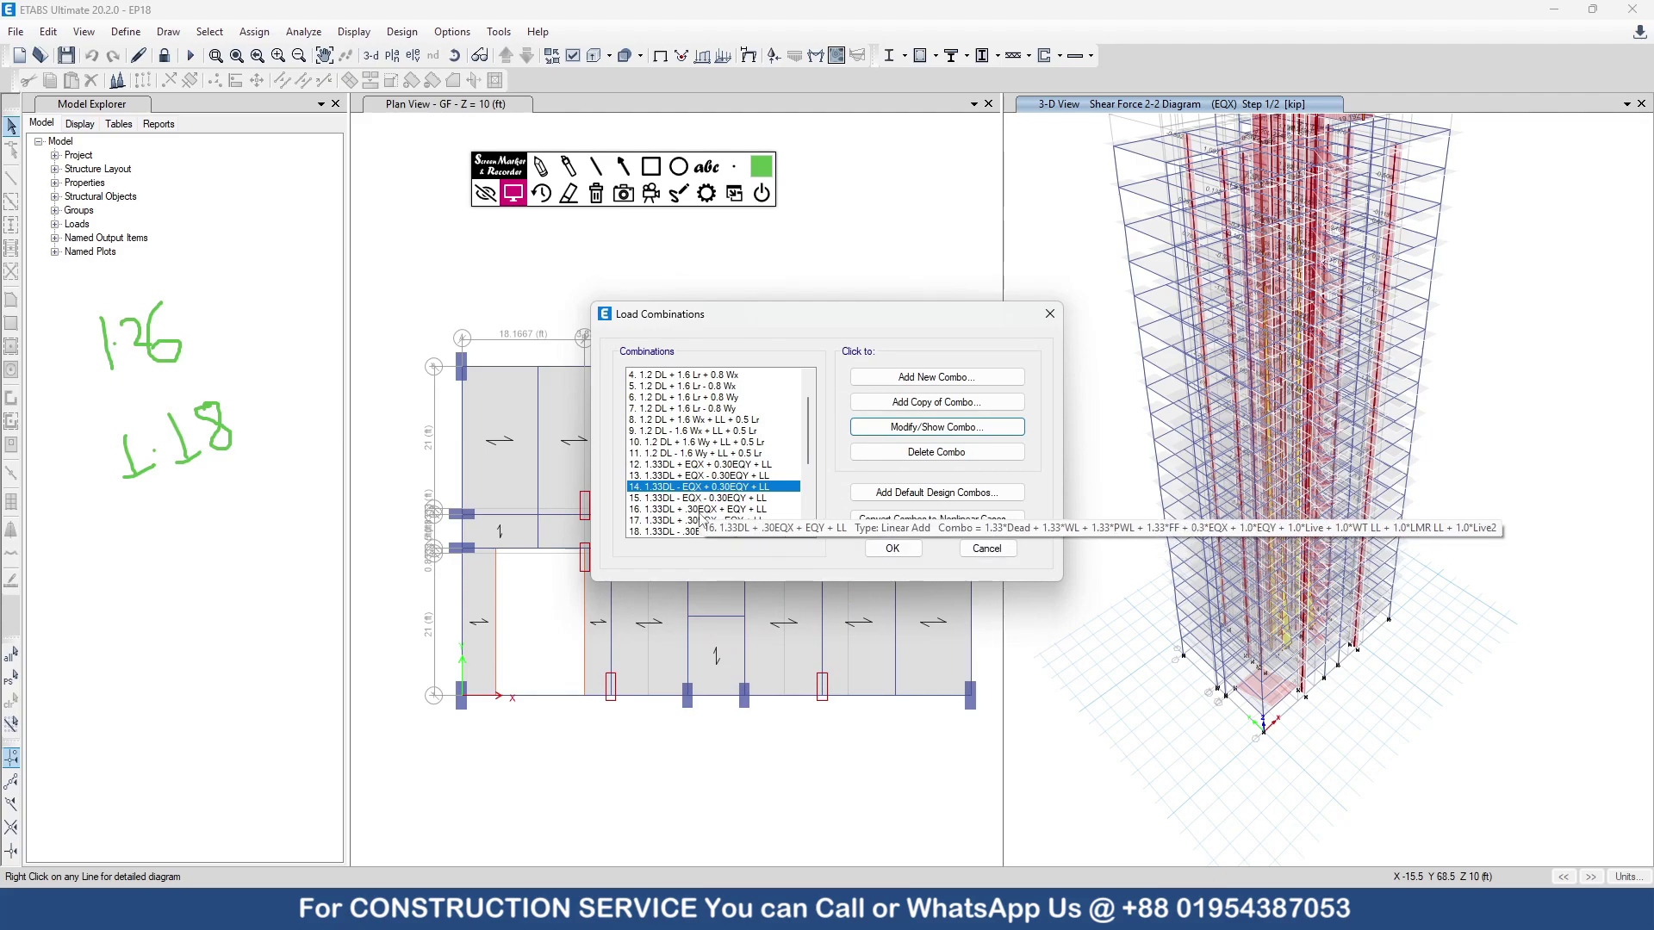
# - Open load combination 16, 1.33DL + .30EQX + EQY + LL, and set its EQX scale factor to =0.3*1.26
pyautogui.click(700, 510)
pyautogui.click(899, 427)
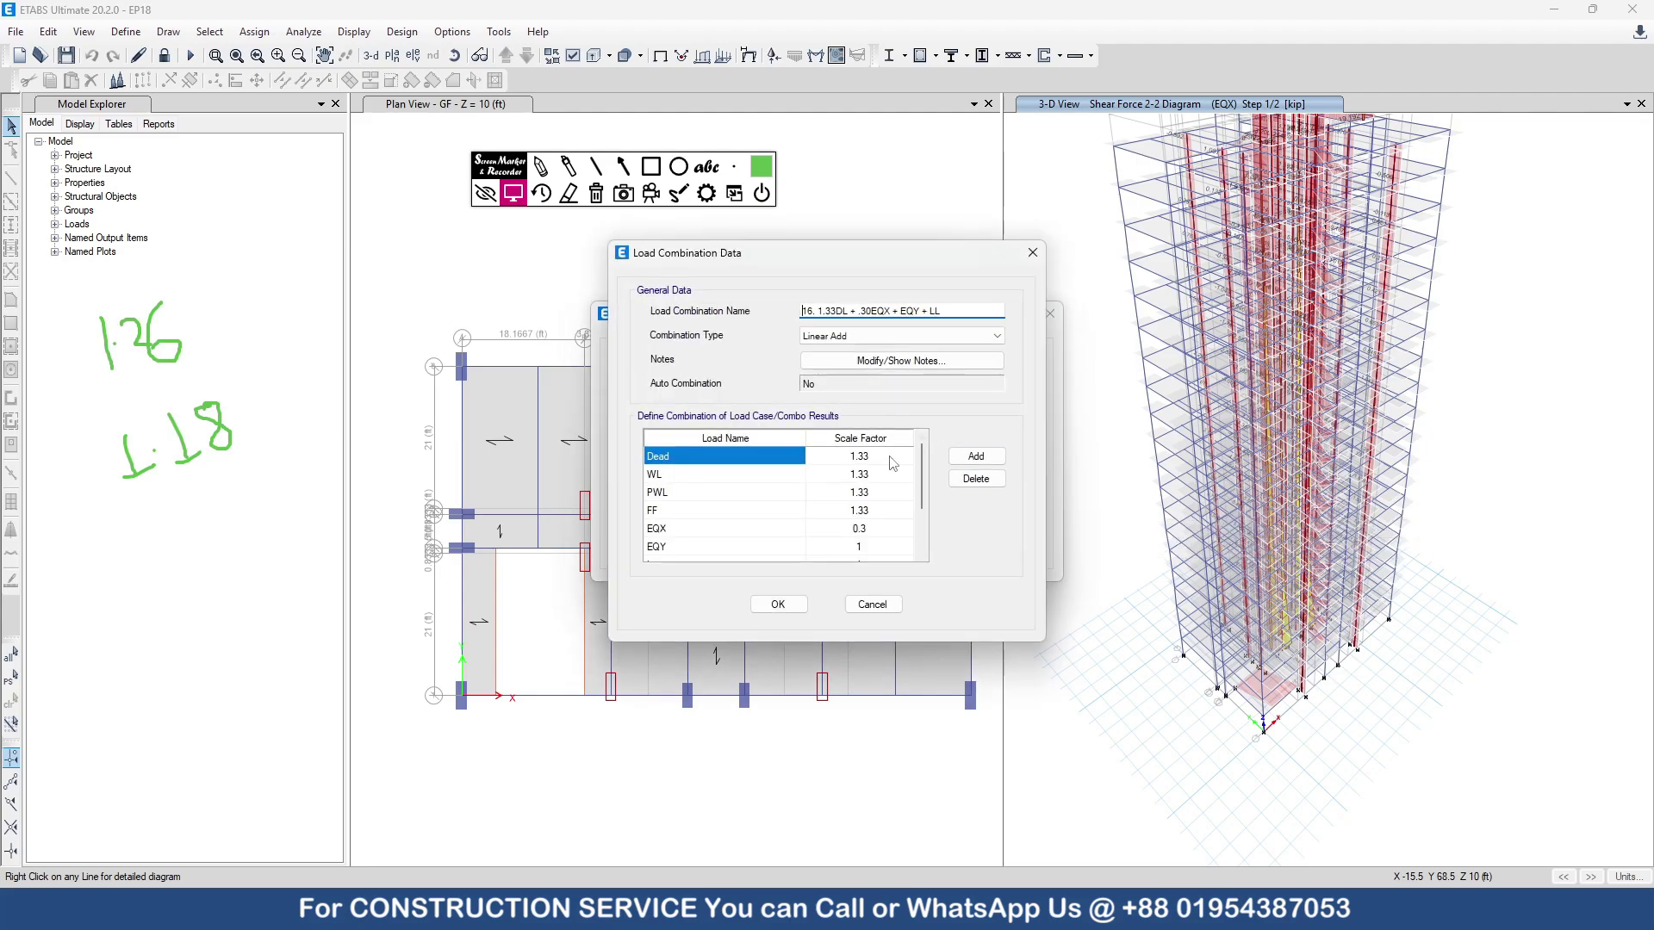
pyautogui.click(862, 528)
pyautogui.click(854, 528)
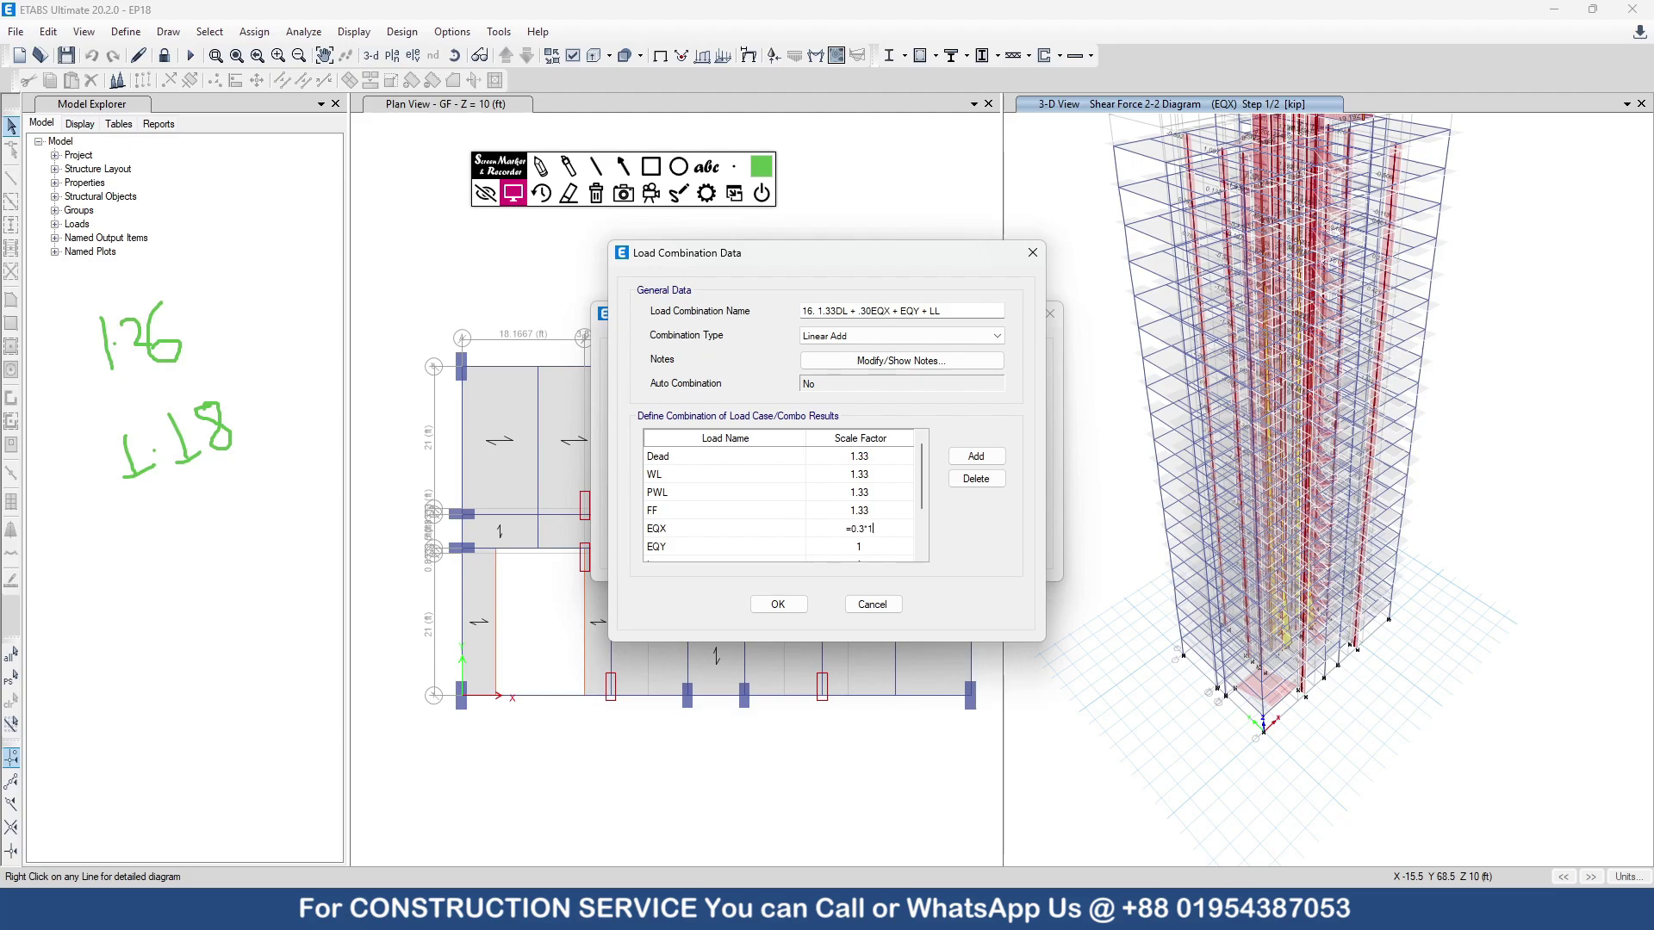
pyautogui.press('Return')
# - Enter =1*1.18 as combination 16's EQY scale factor, and cancel both the combination changes and the load combinations dialog
pyautogui.doubleClick(859, 544)
pyautogui.write('=1')
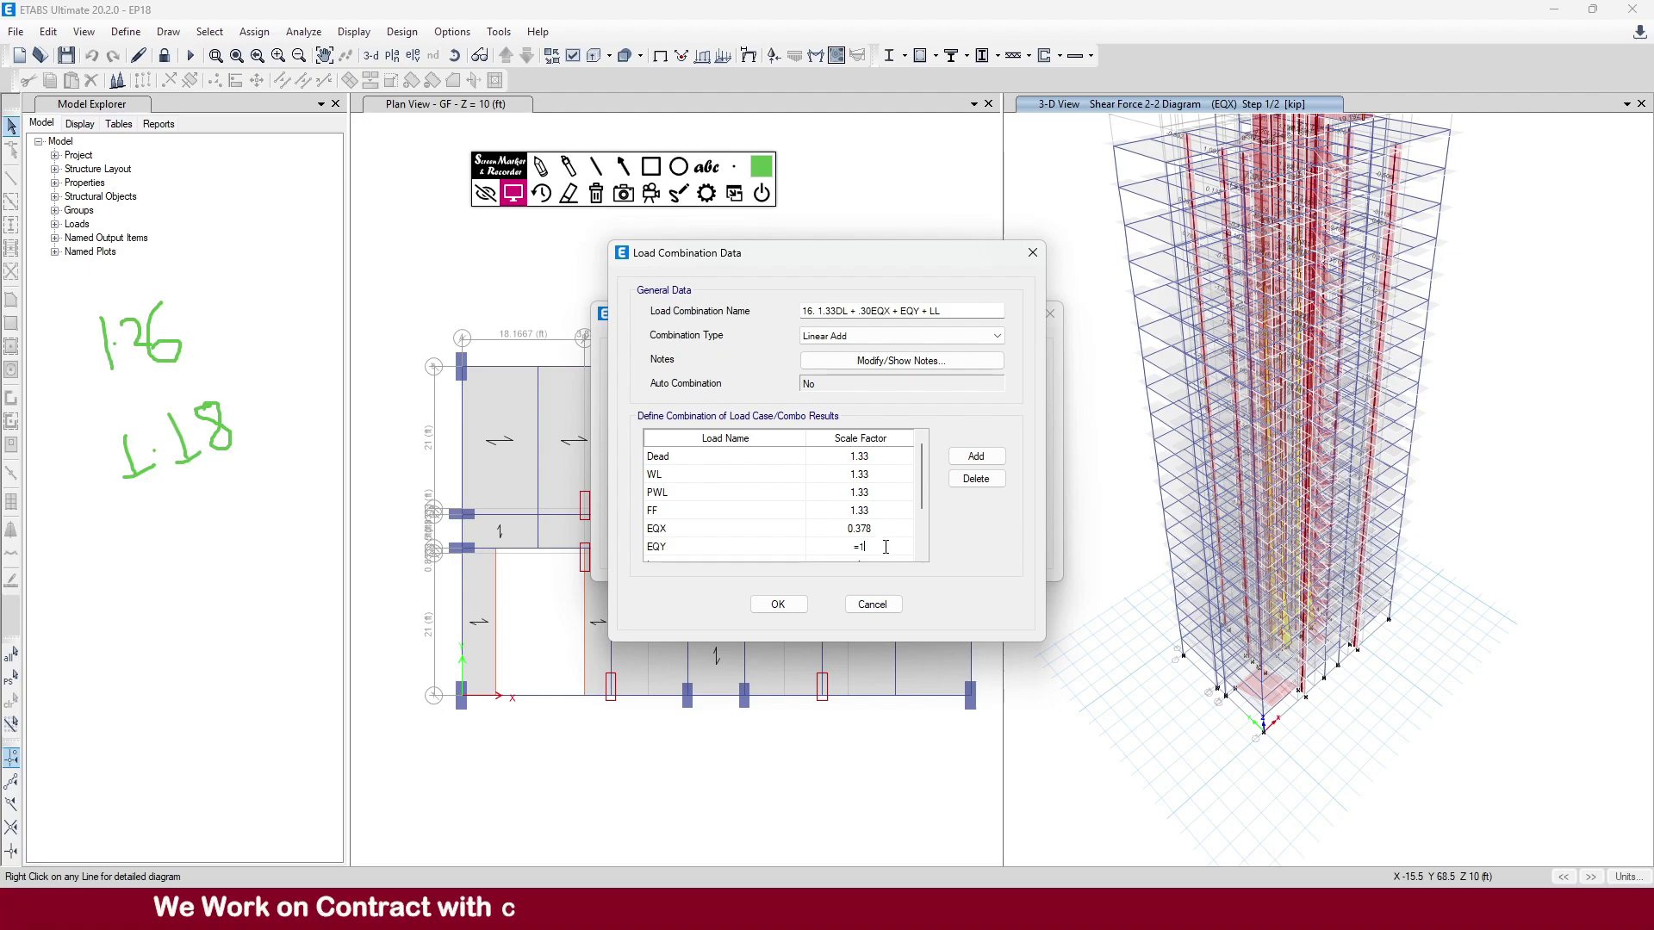
pyautogui.write('*1.18')
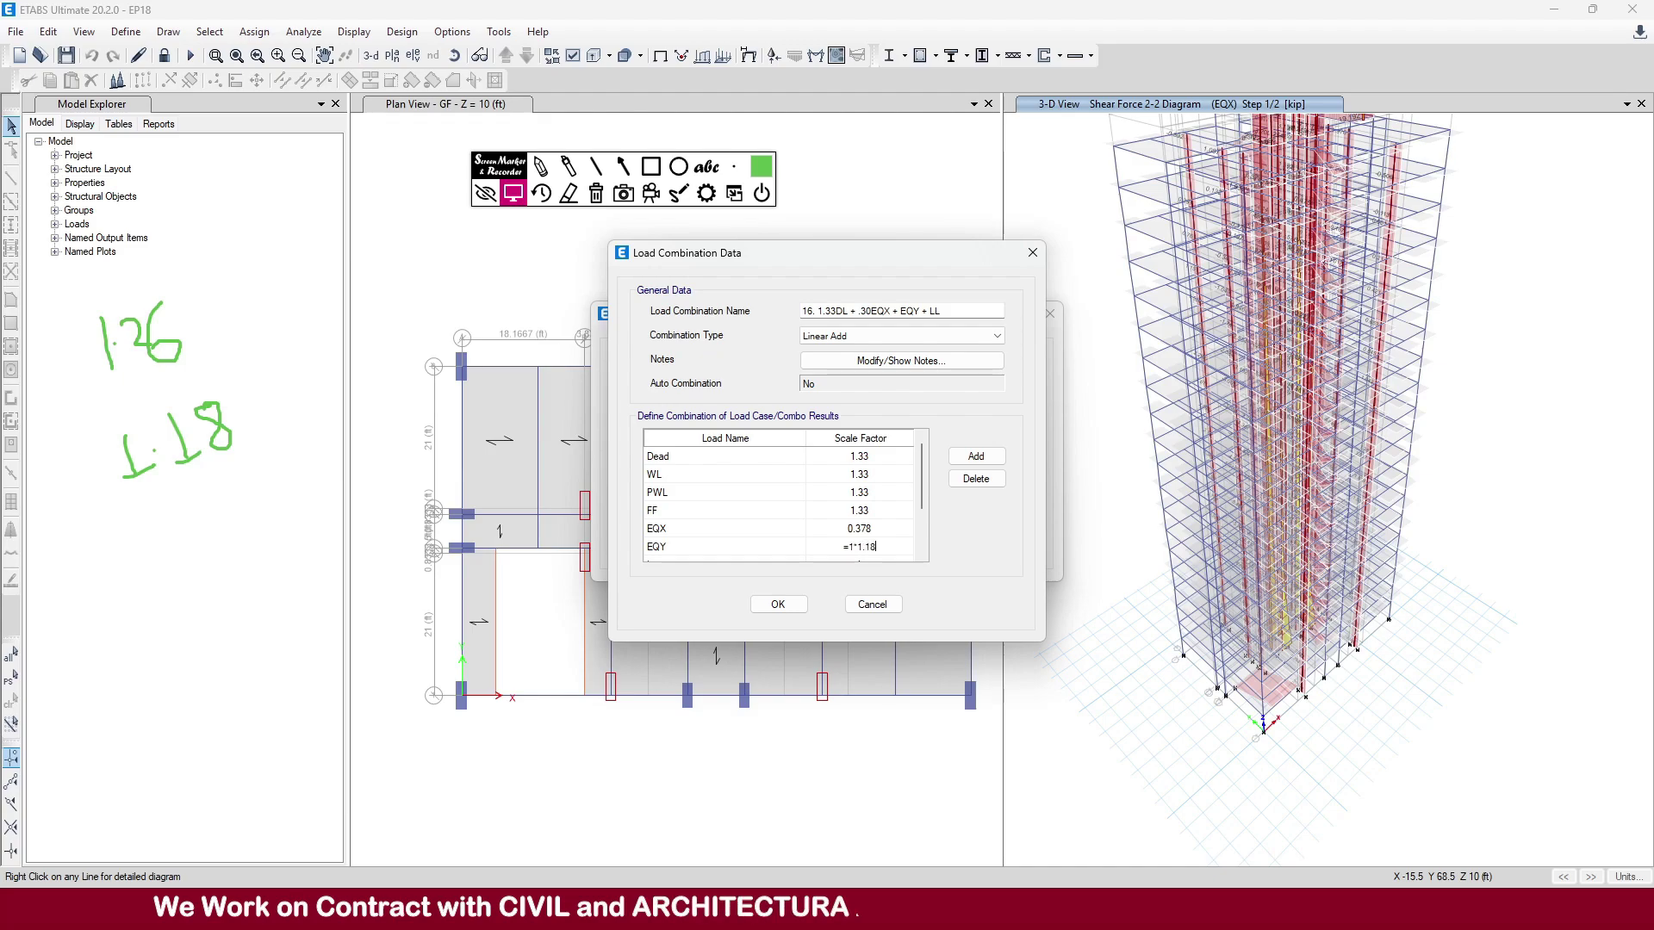
pyautogui.press('Return')
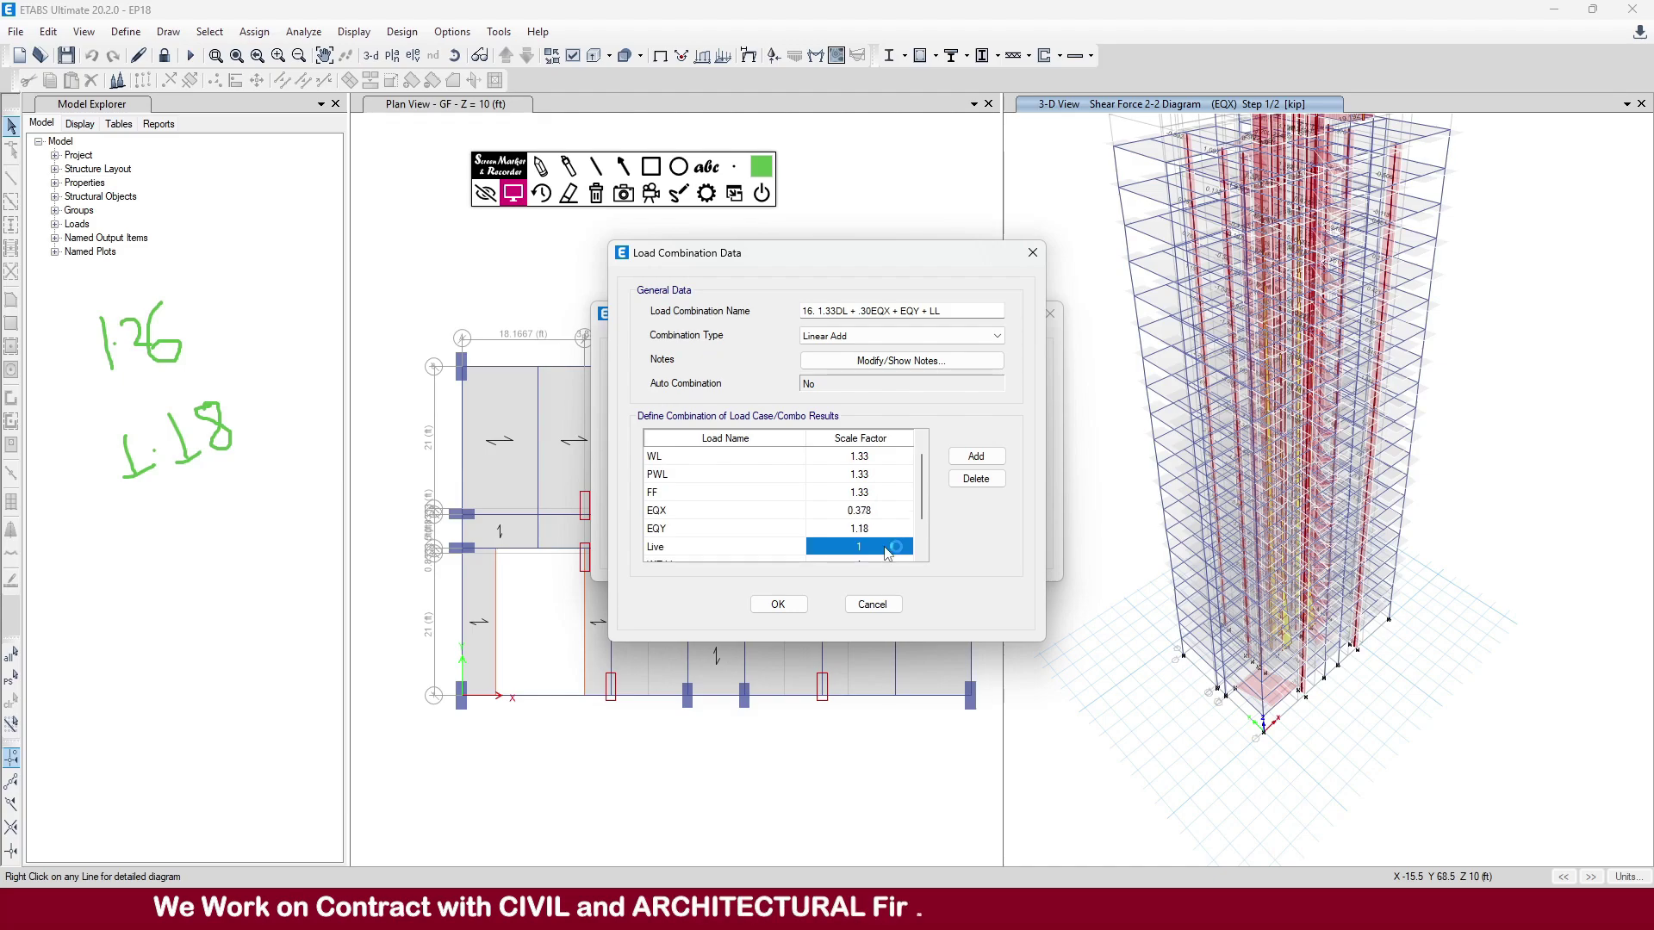
pyautogui.click(872, 604)
pyautogui.click(987, 549)
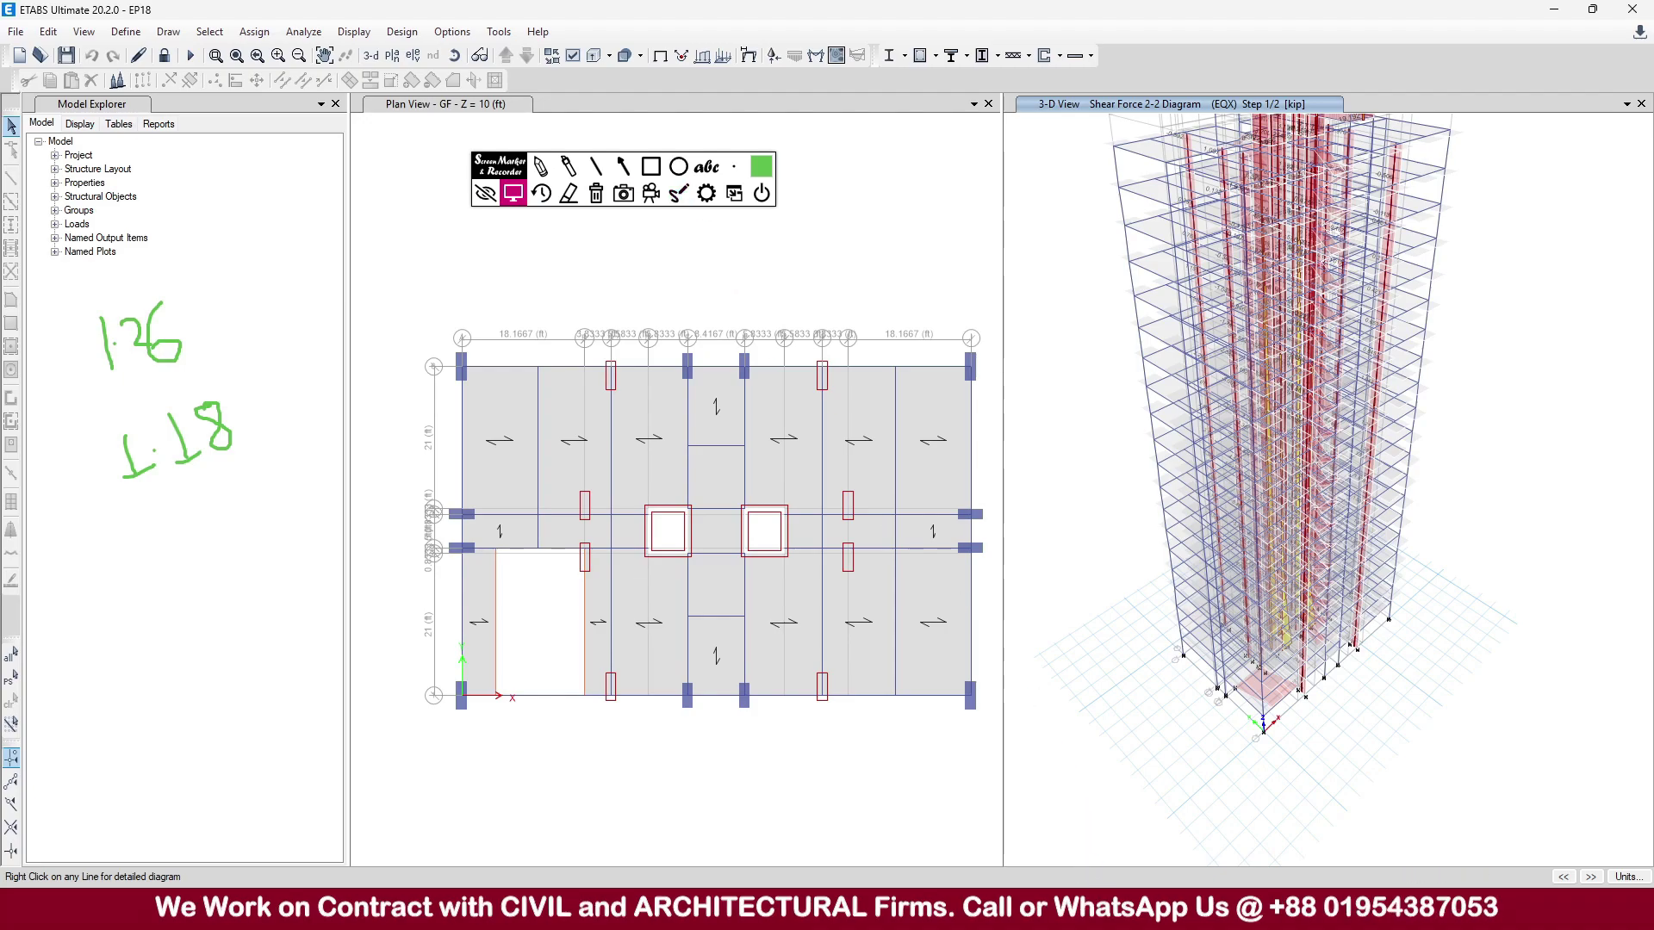
# - Erase the handwritten 1.26 and 1.18 annotations and move the screen marker toolbar over the model explorer area
pyautogui.moveTo(1112, 911)
pyautogui.moveTo(501, 168); pyautogui.dragTo(405, 85)
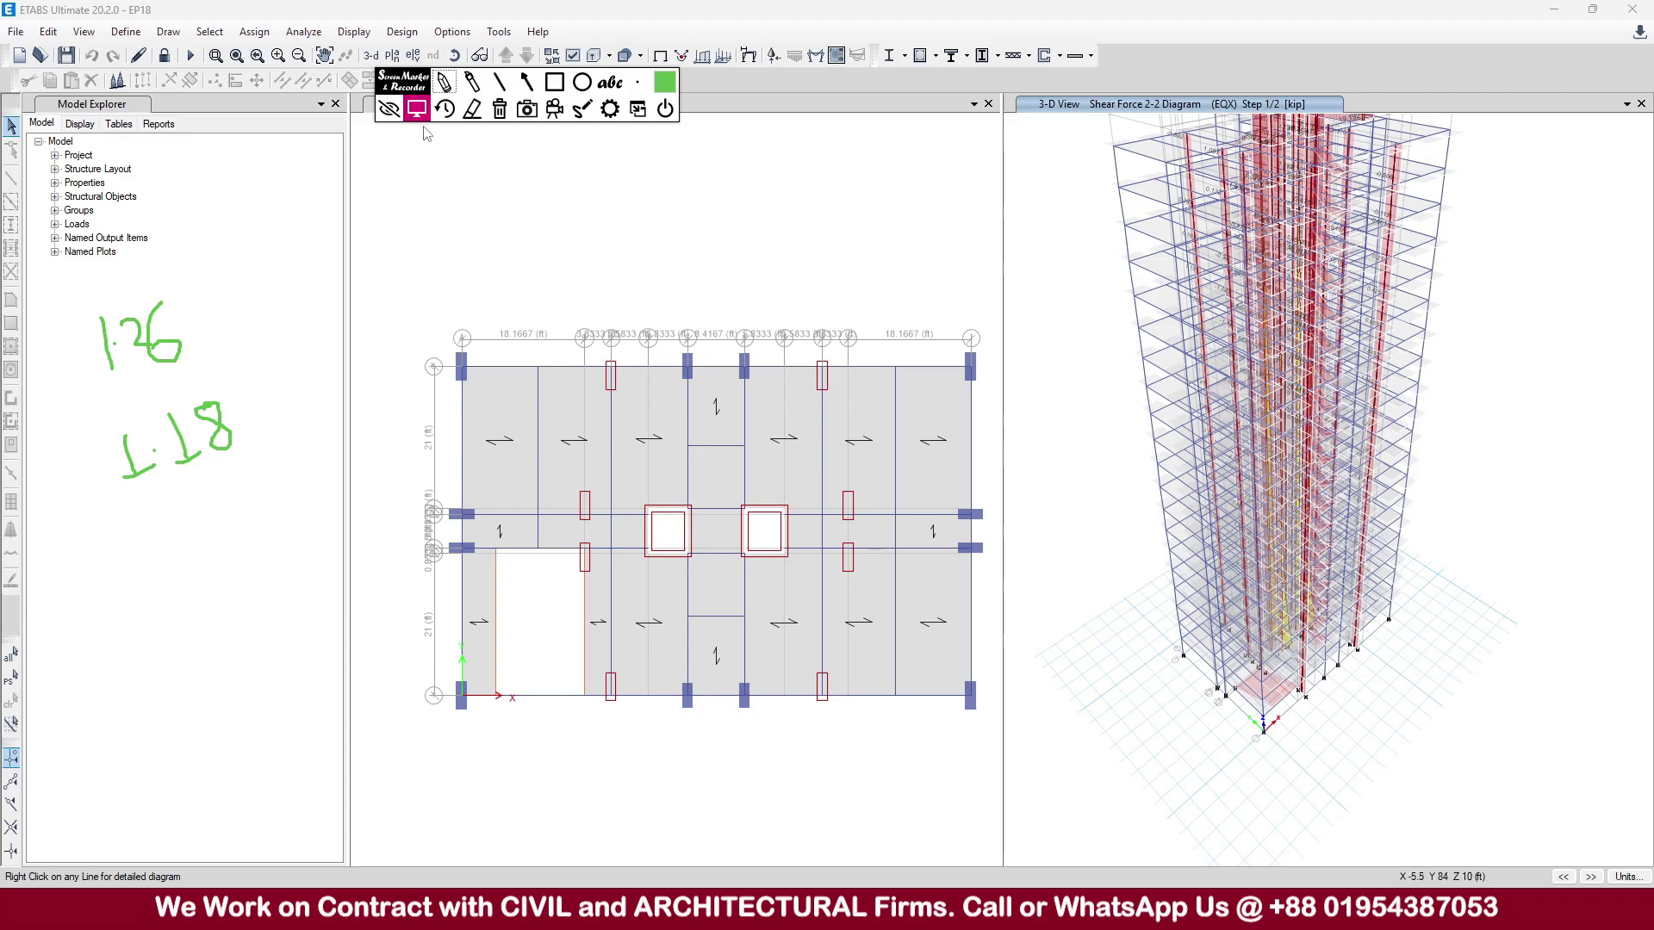
pyautogui.click(499, 109)
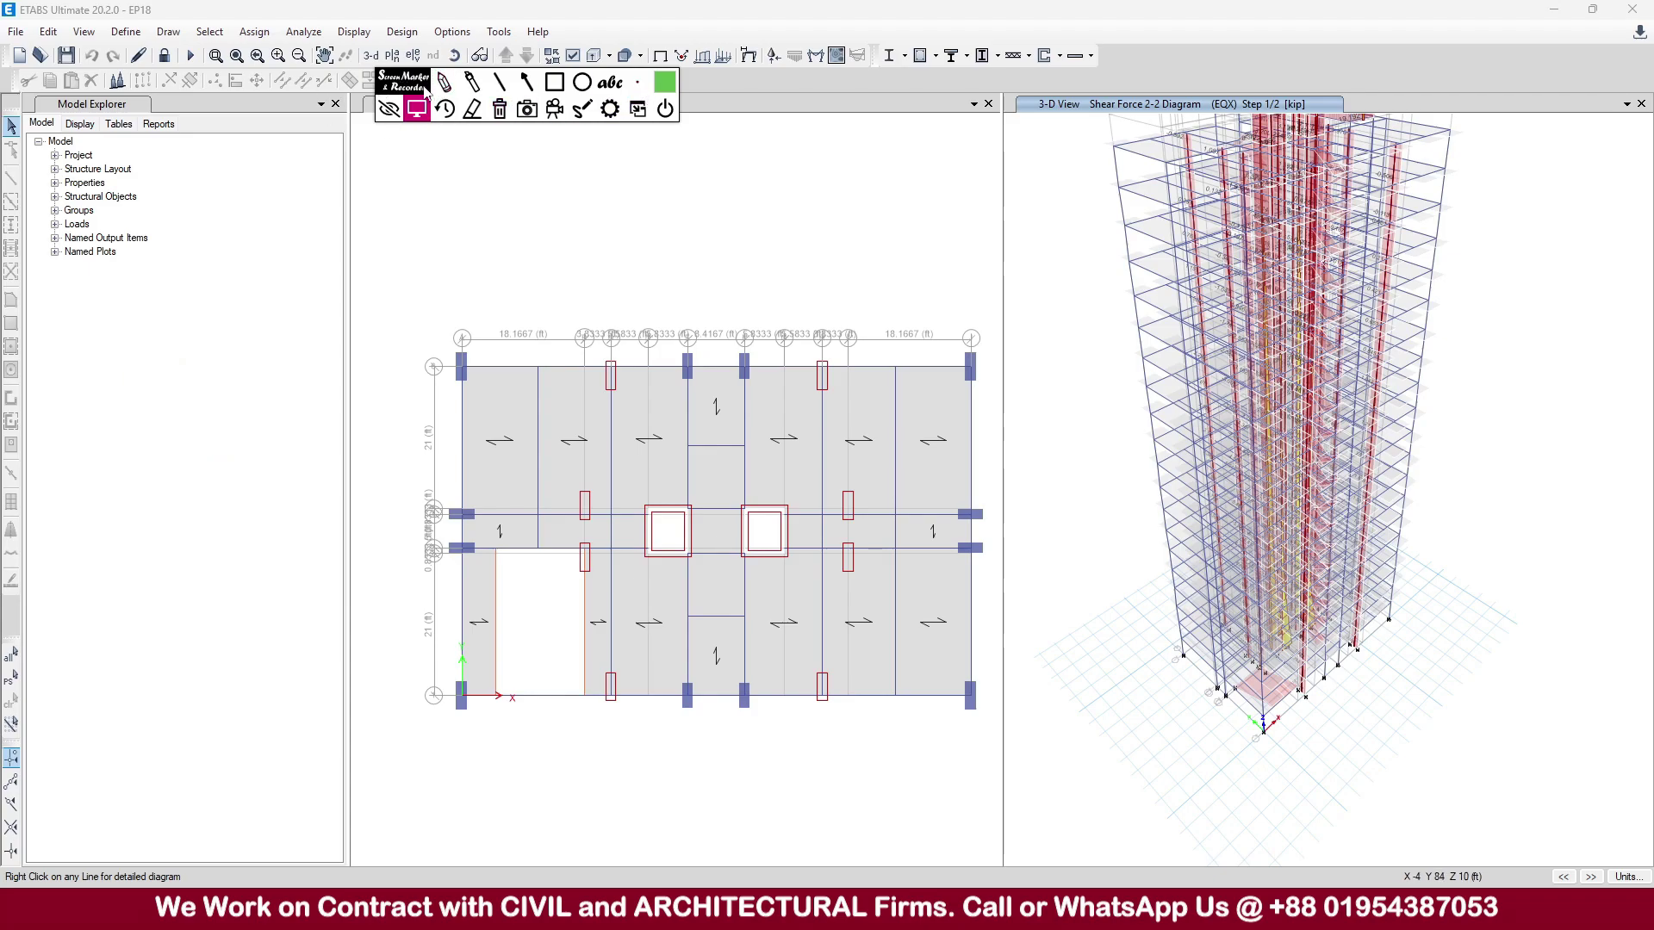
pyautogui.moveTo(425, 87)
pyautogui.mouseDown()
pyautogui.moveTo(114, 265)
pyautogui.moveTo(49, 332)
pyautogui.moveTo(63, 341)
pyautogui.mouseUp()
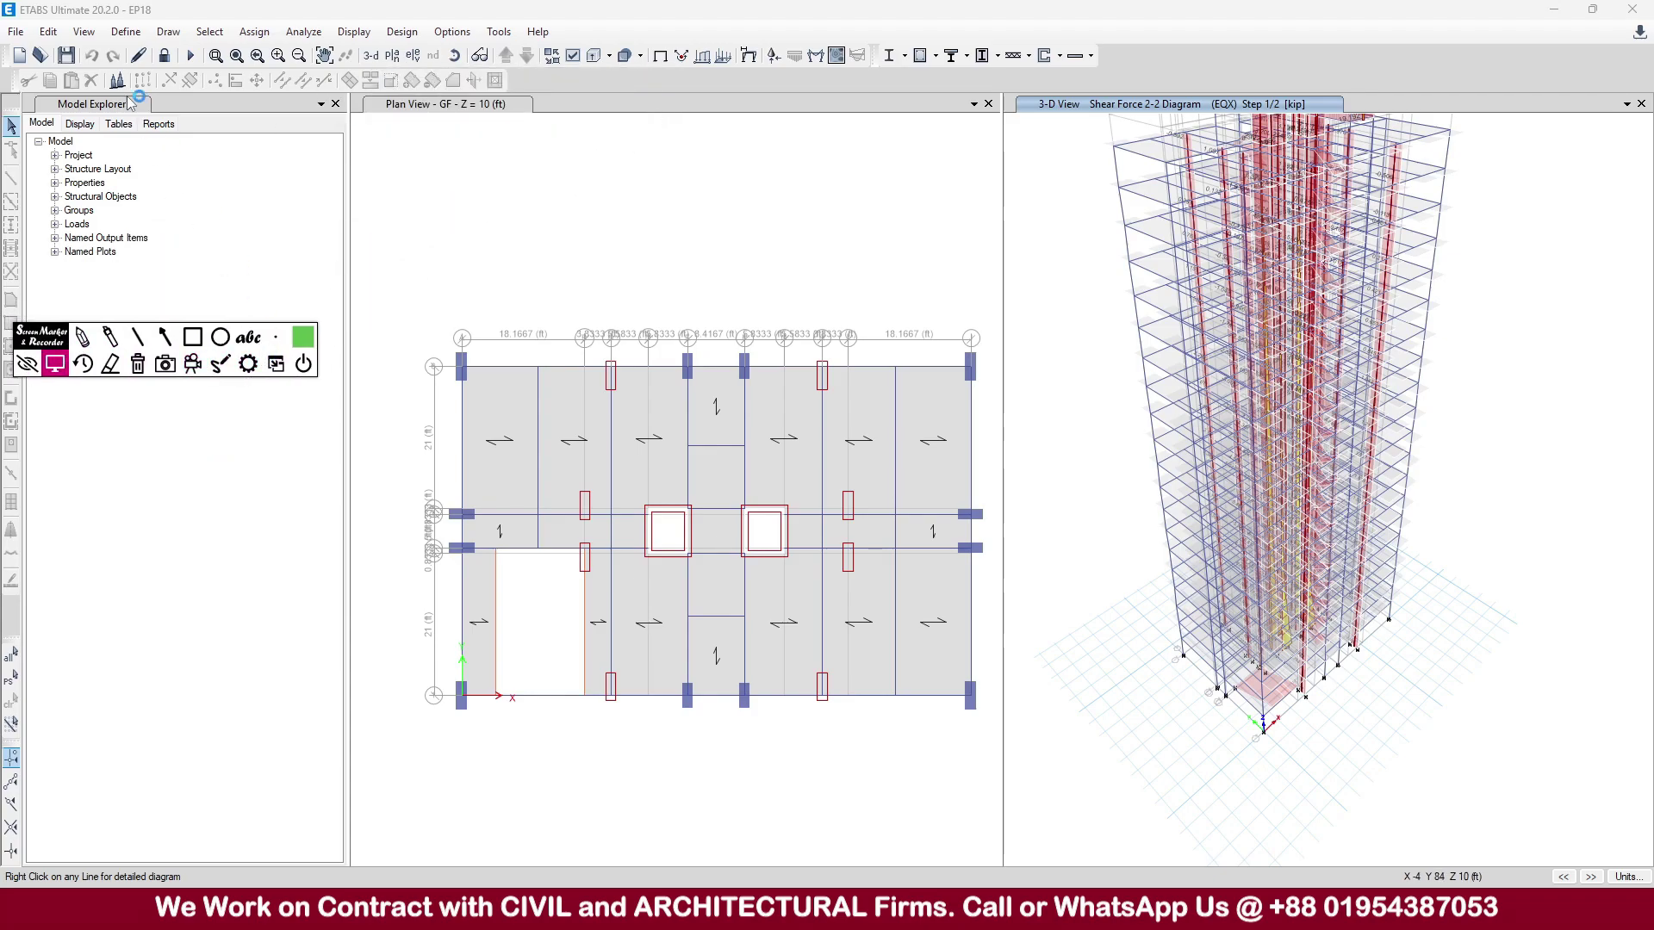
# - Examine the ASCE 7-05 seismic loading settings of the EQX load pattern, including its factors and seismic coefficients
pyautogui.click(126, 32)
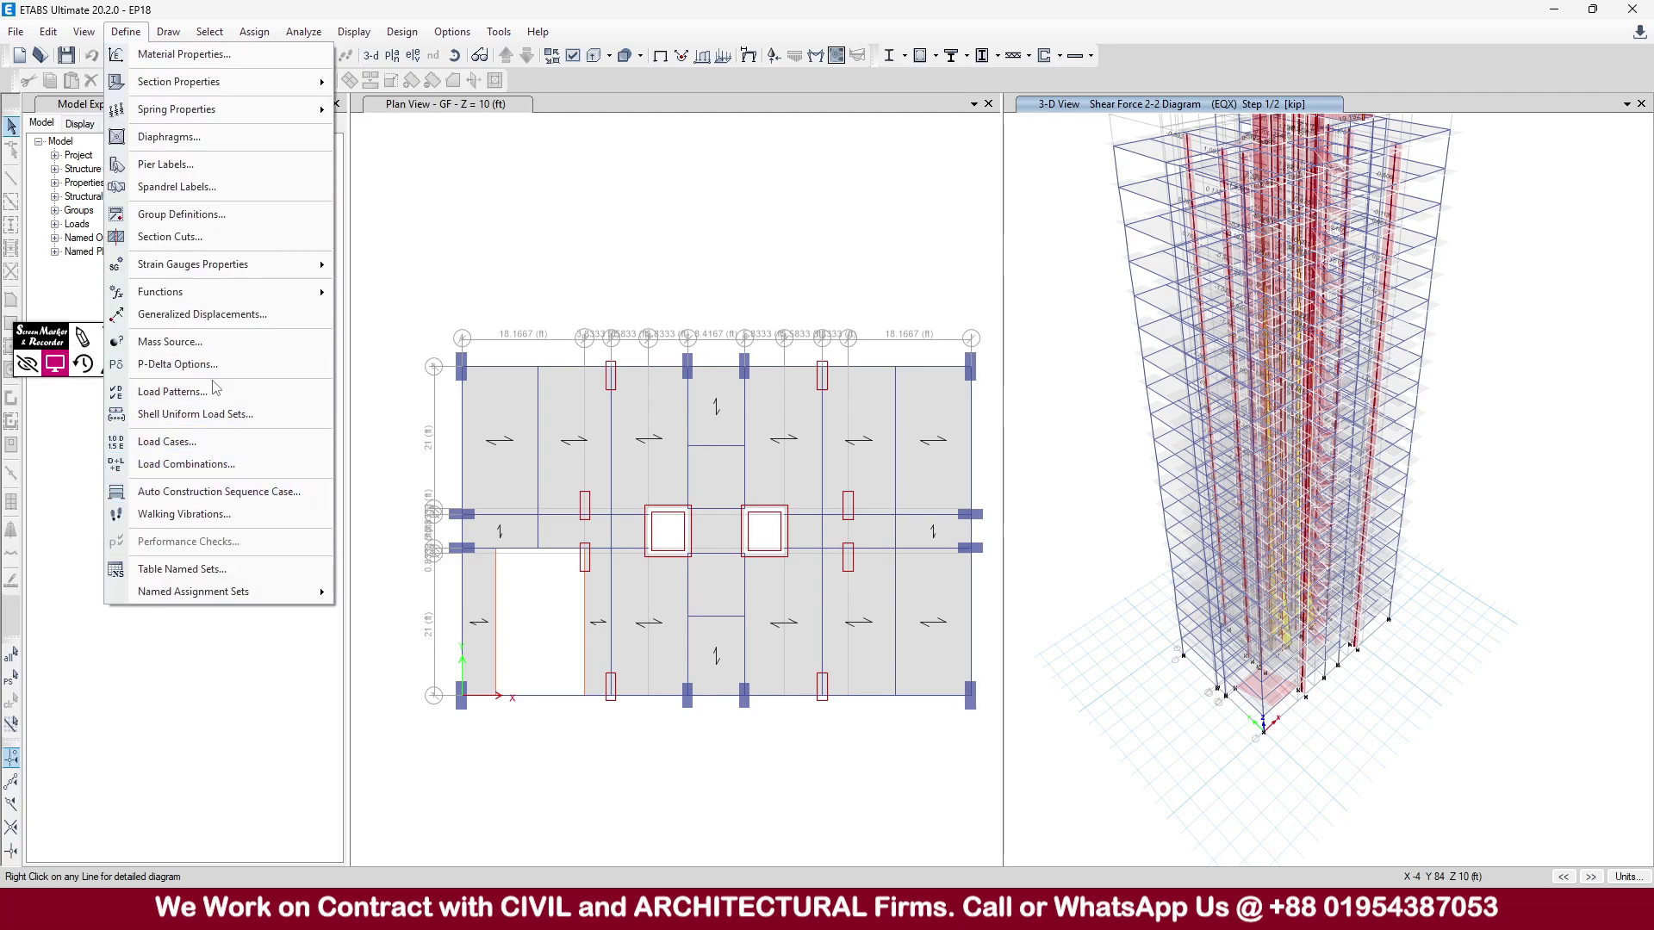
pyautogui.click(172, 391)
pyautogui.click(521, 459)
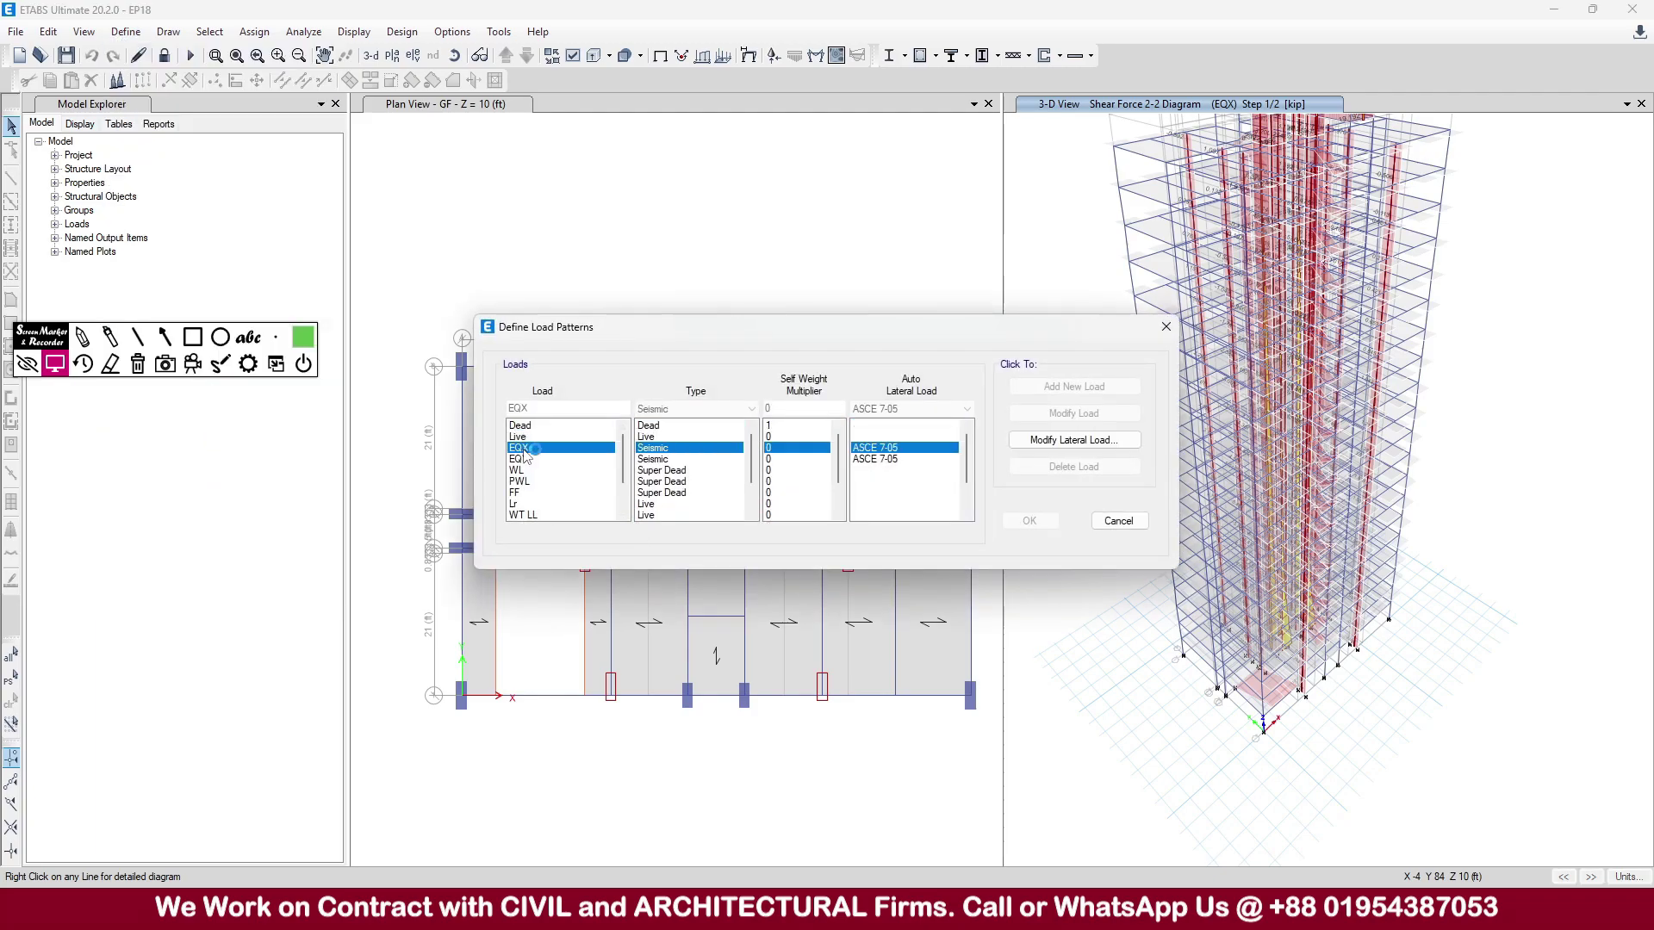
pyautogui.click(1073, 440)
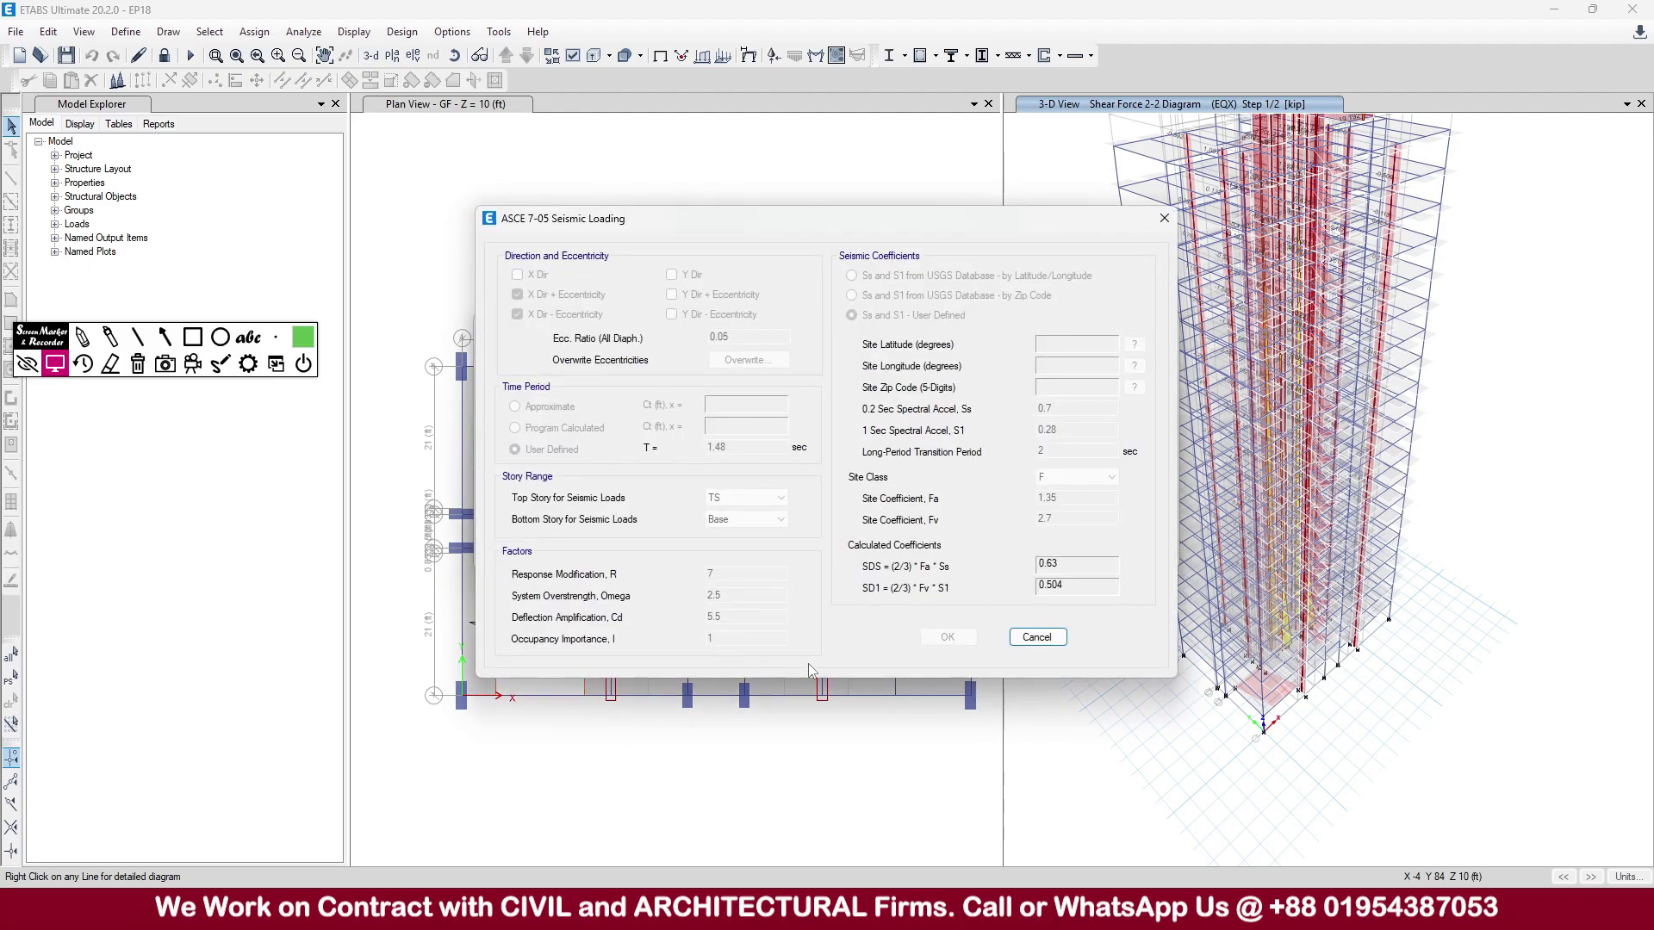
pyautogui.click(1036, 637)
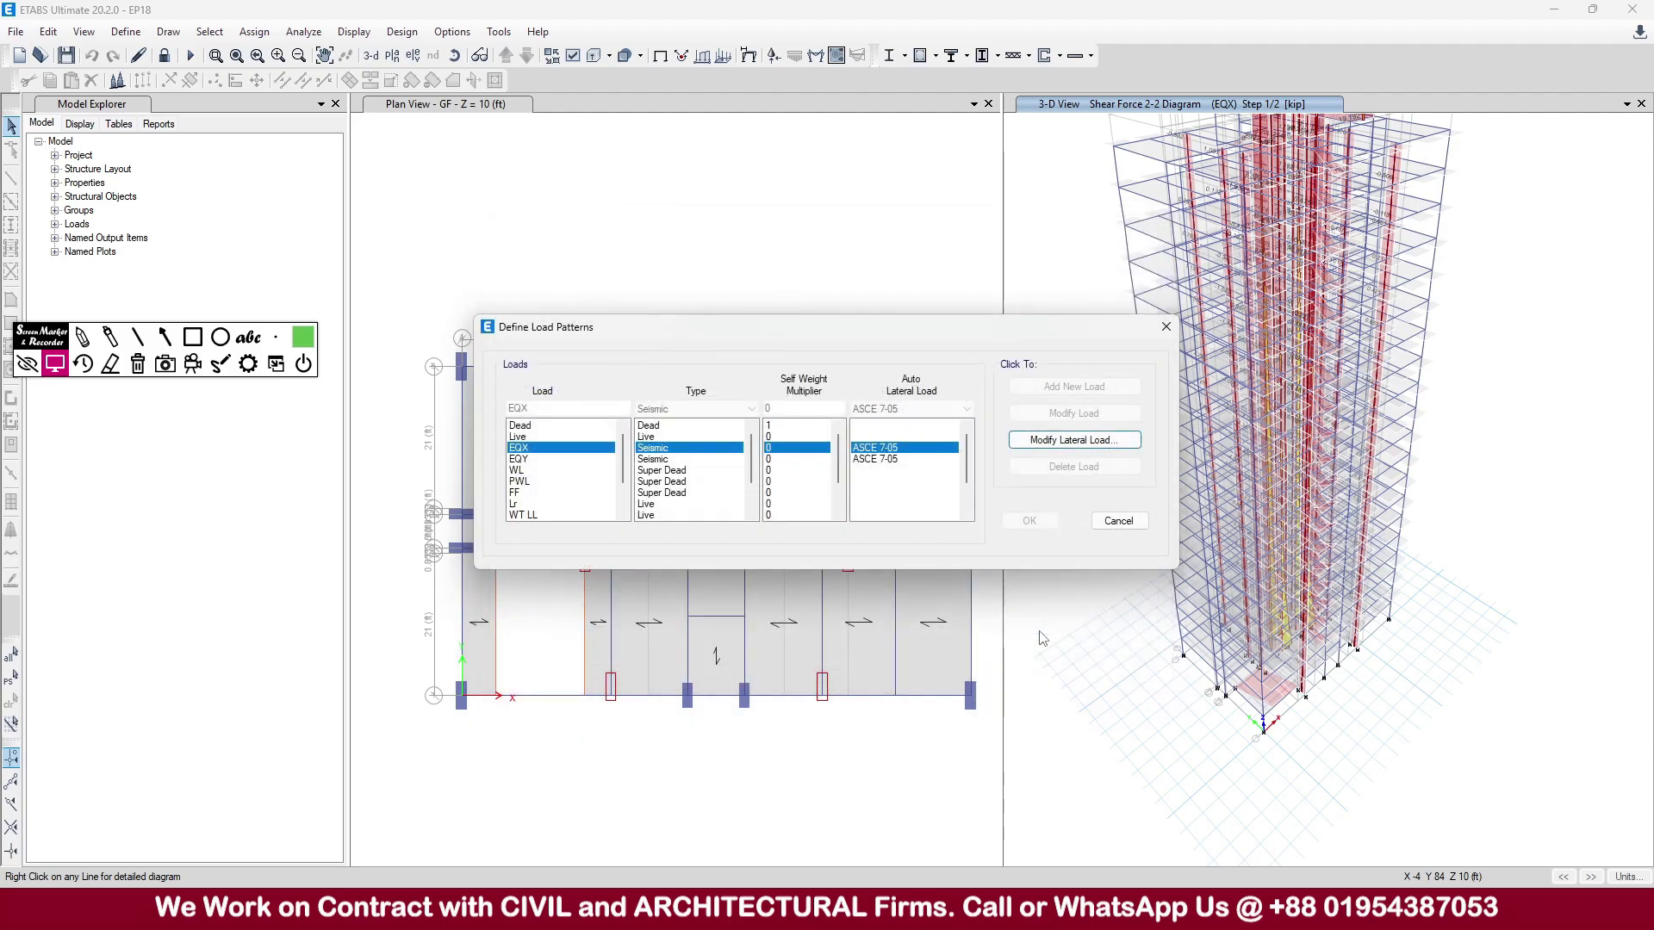
# - Examine the ASCE 7-05 seismic loading settings of the EQY load pattern, and close the load patterns definition without changes
pyautogui.click(536, 470)
pyautogui.click(538, 461)
pyautogui.click(1073, 440)
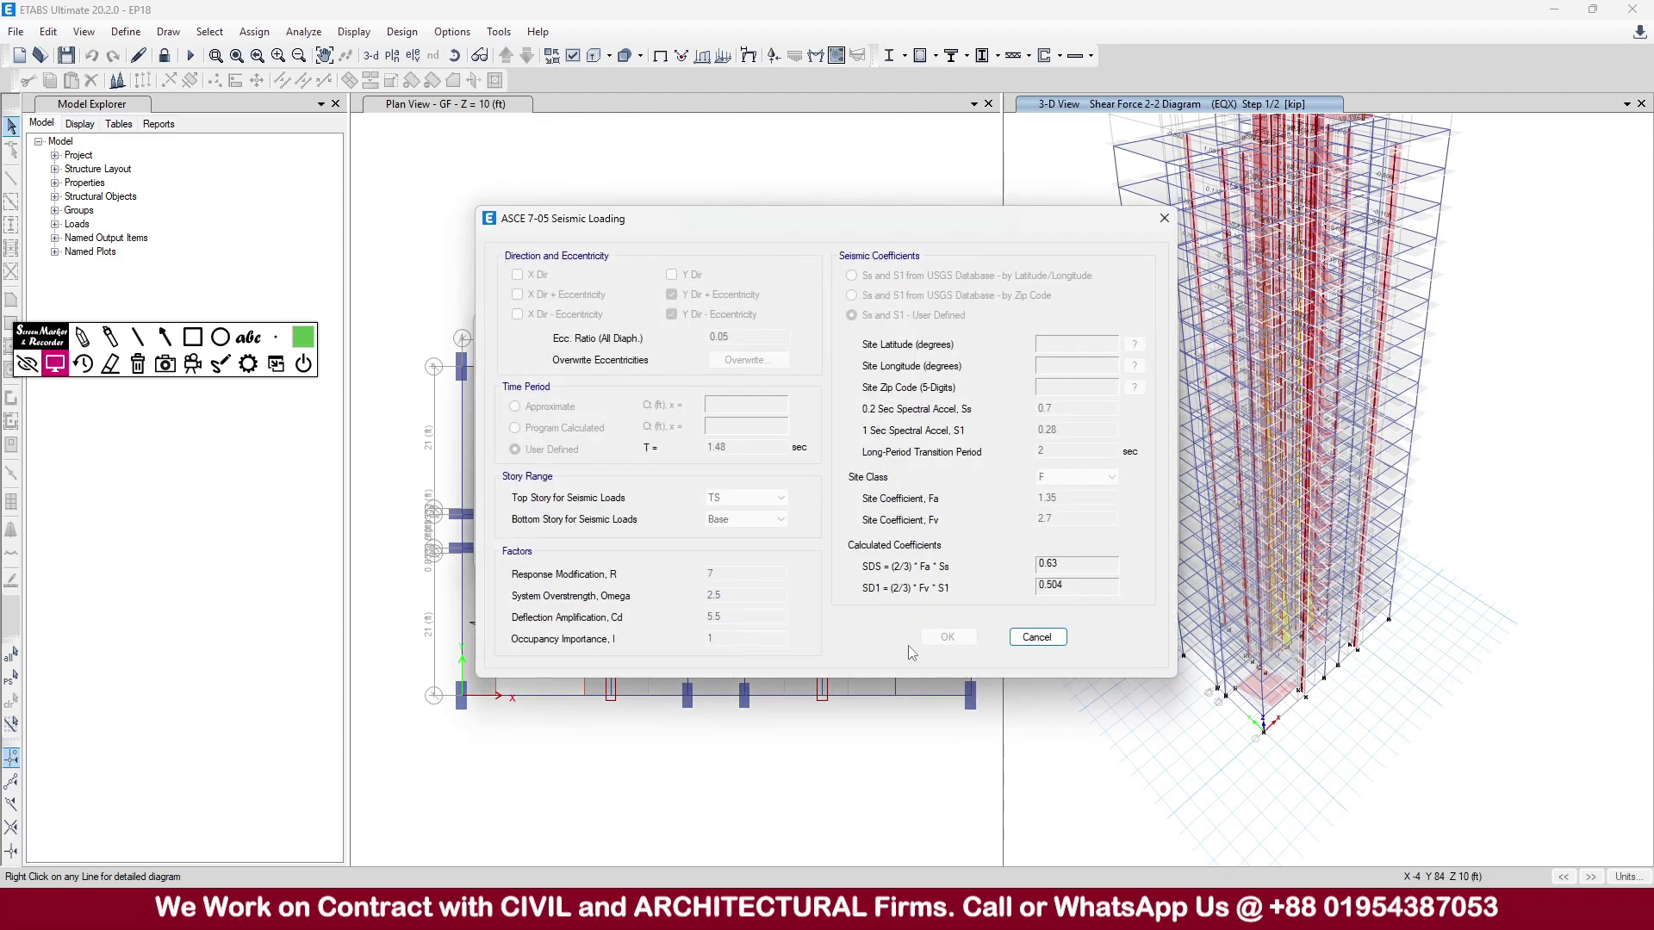
pyautogui.click(1037, 637)
pyautogui.click(1116, 519)
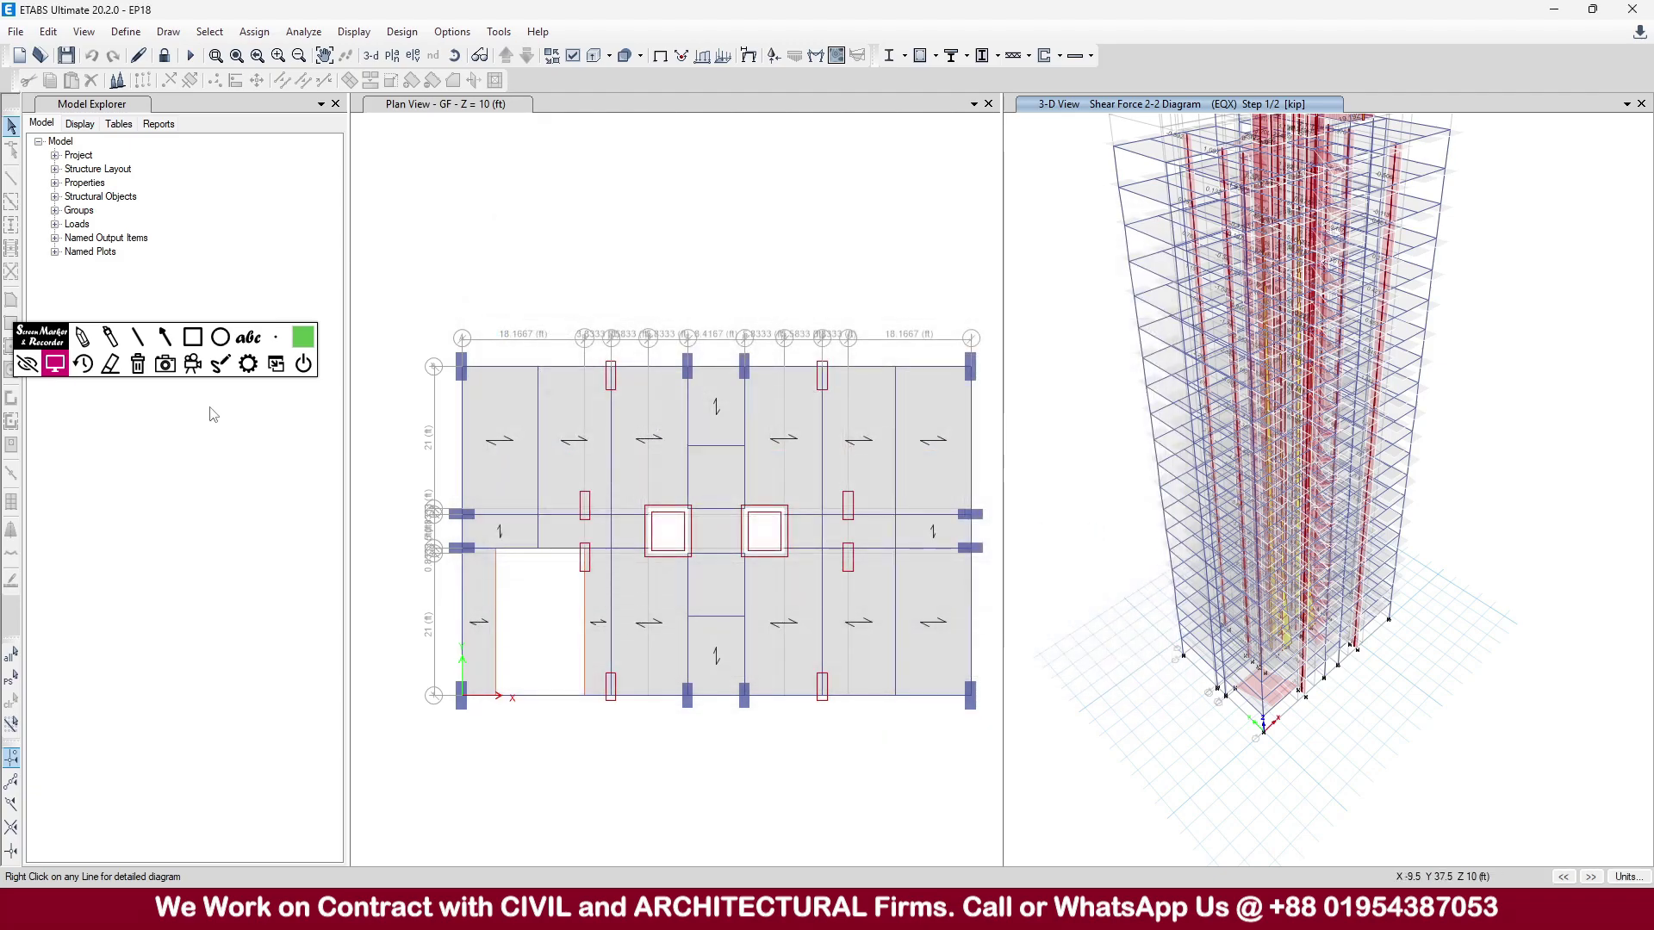
pyautogui.moveTo(50, 341); pyautogui.dragTo(552, 185)
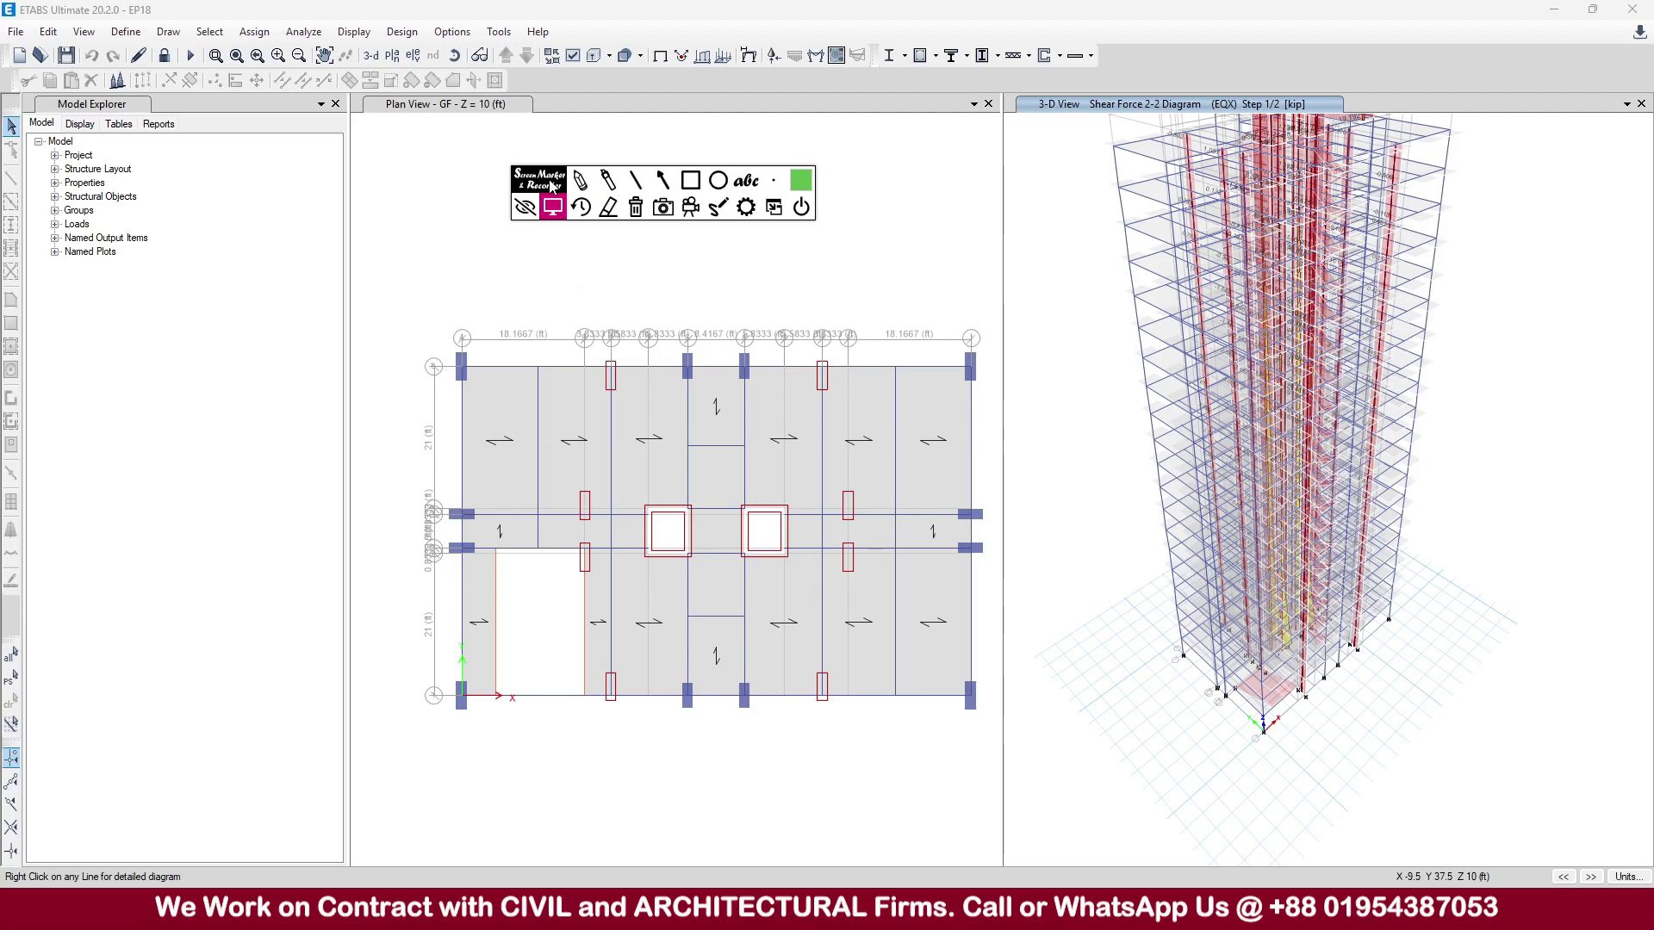
pyautogui.moveTo(1142, 478); pyautogui.dragTo(1127, 575, button='middle')
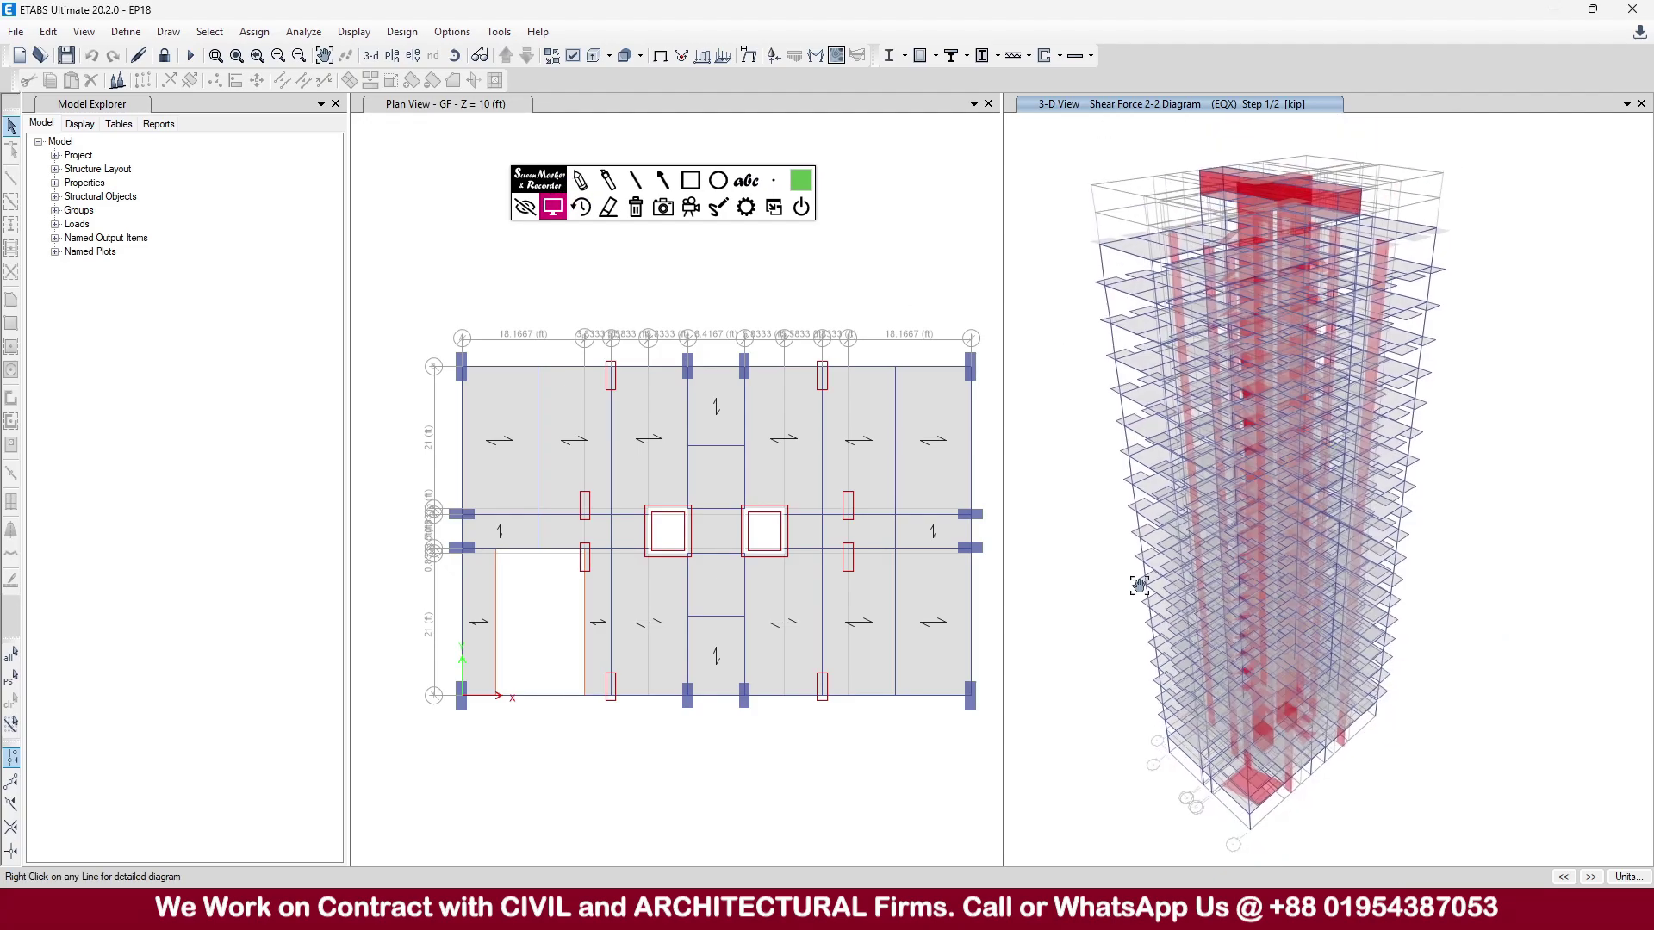